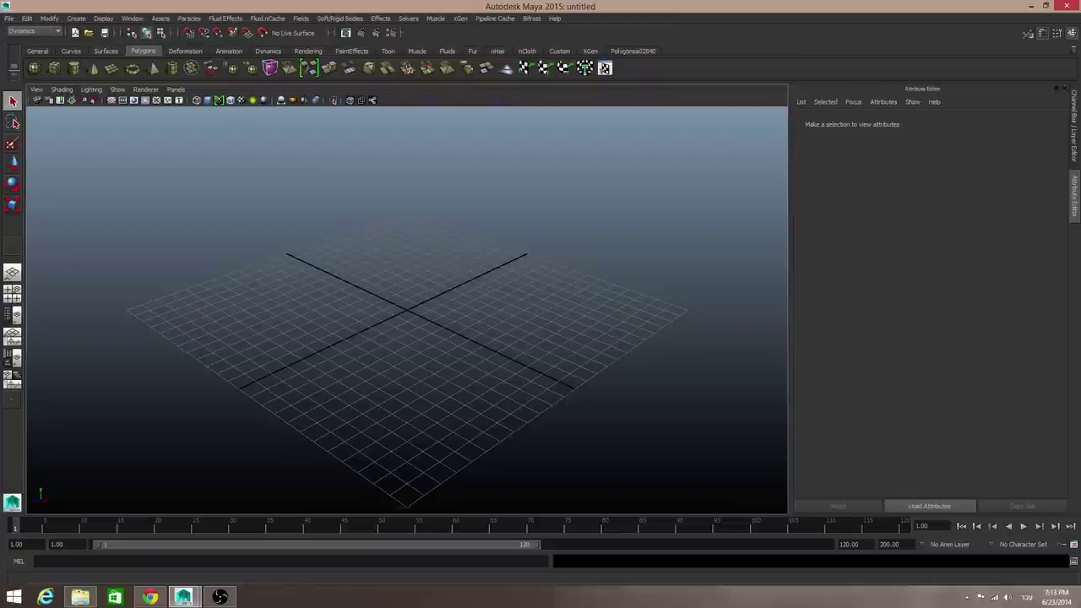
Step: Open the cigarettetut3.mb scene file from the cigarette project's scenes folder
left_click(9, 18)
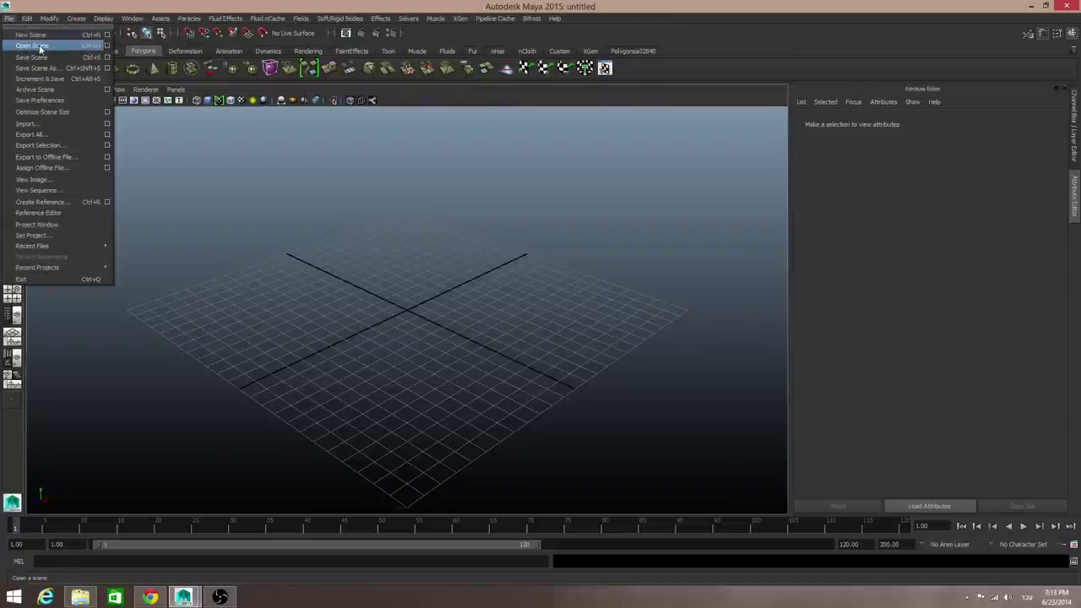
left_click(34, 45)
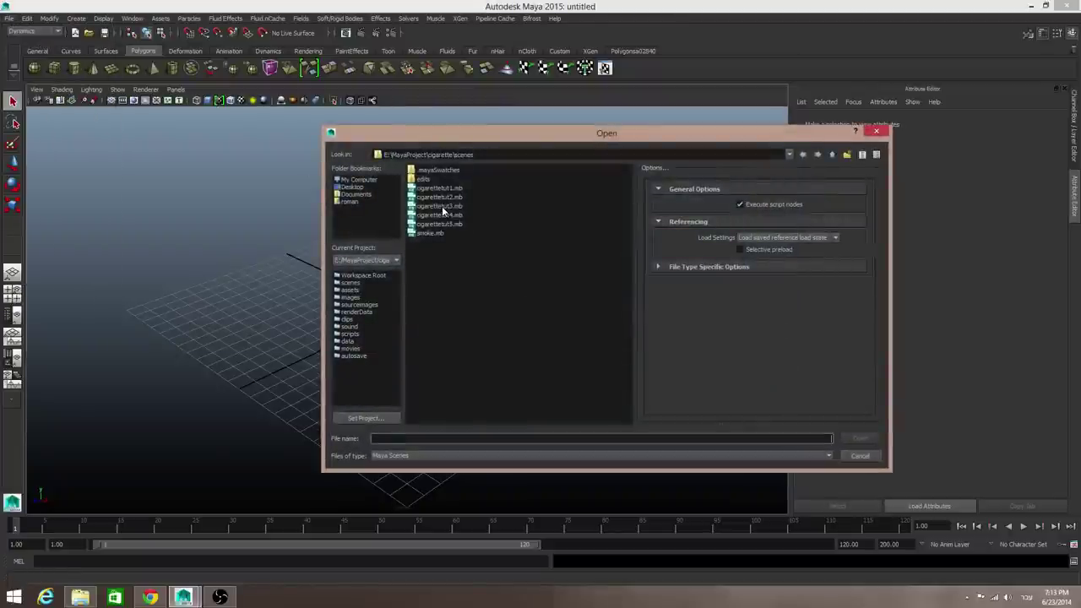
left_click(440, 207)
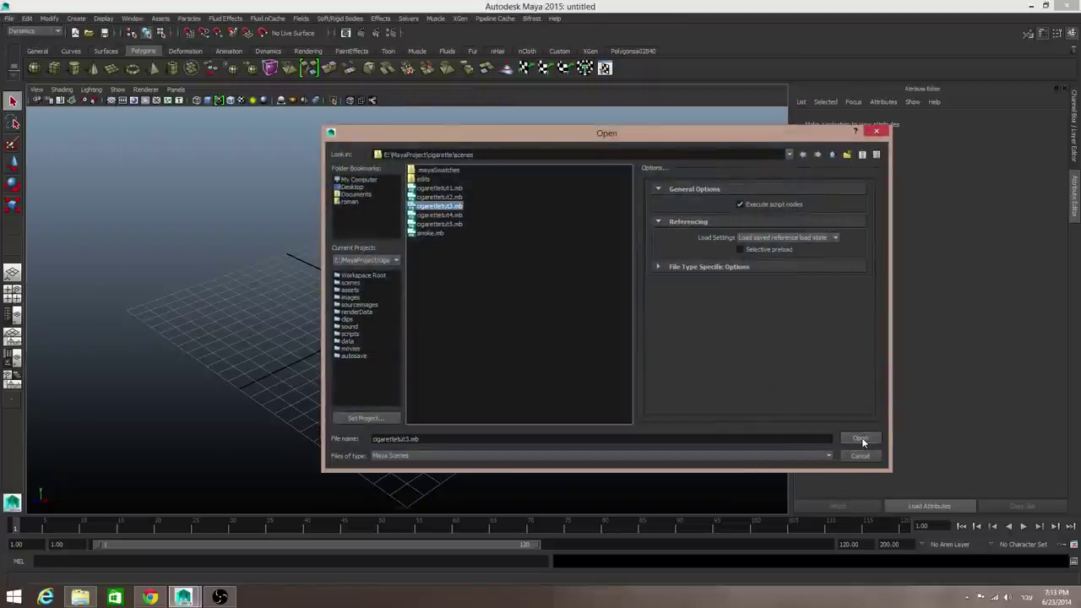
left_click(859, 440)
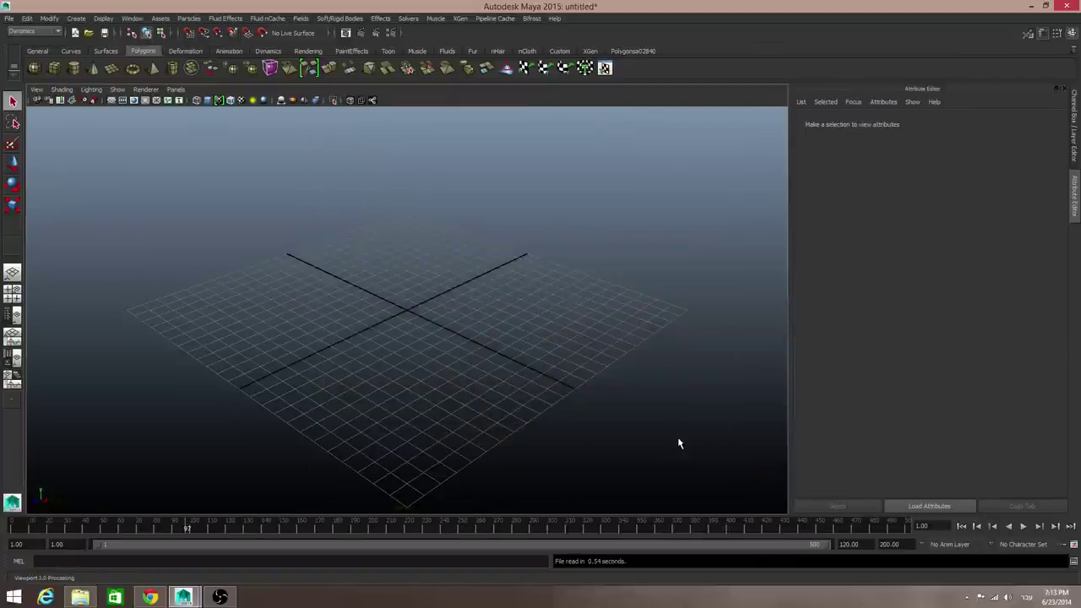
Step: Rewind the cigarette animation to frame 1 and tumble and dolly in close on the cigarette
left_click_drag(502, 419, 478, 342, "alt")
left_click(962, 526)
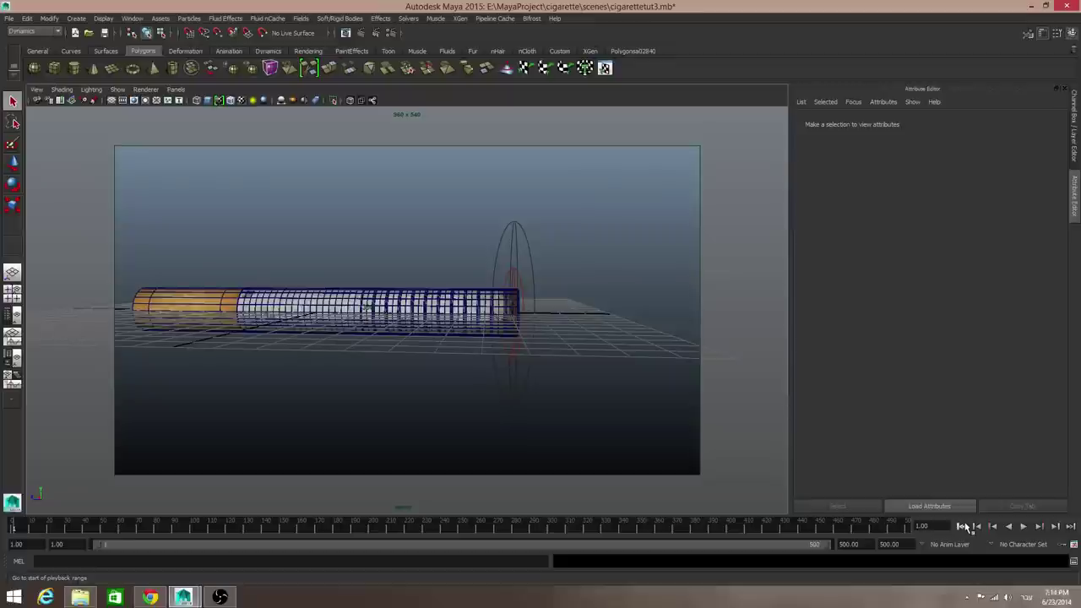
left_click_drag(447, 355, 495, 362, "alt")
scroll(449, 345, "up", 5)
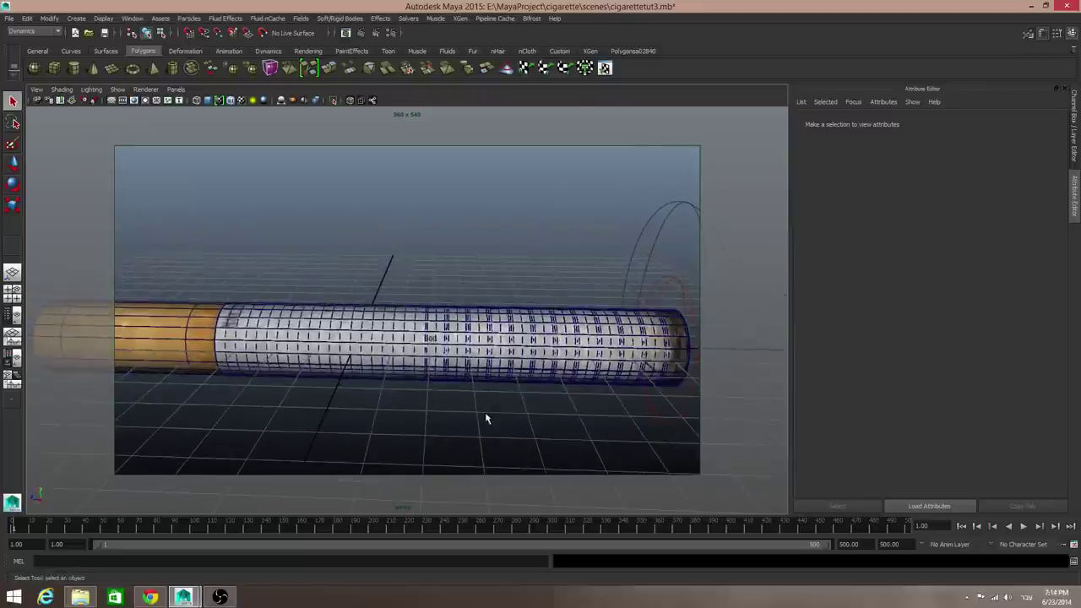
left_click_drag(485, 411, 480, 375, "alt")
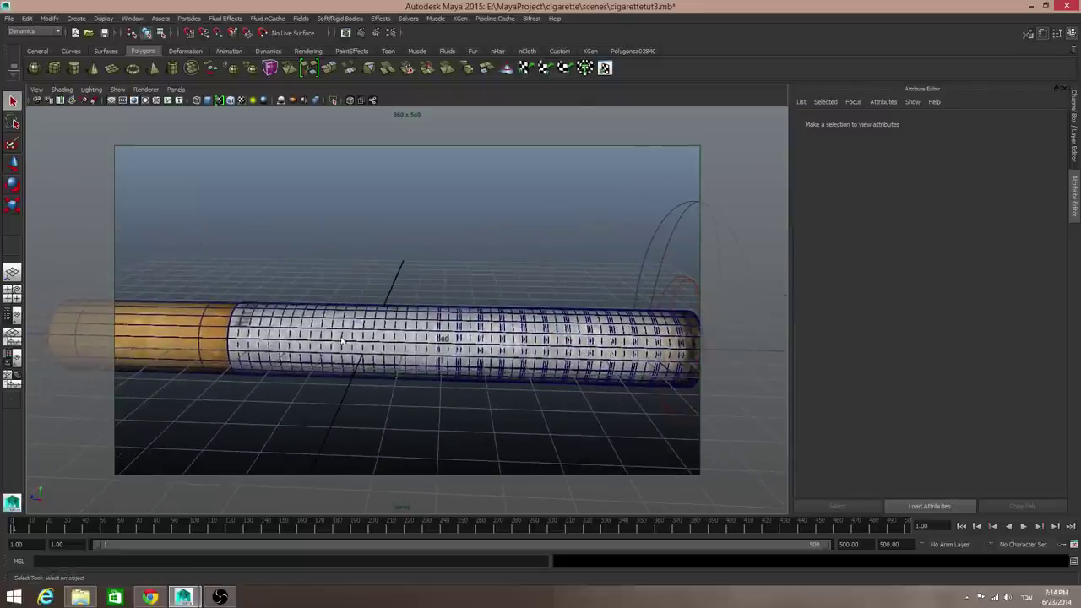
Step: Switch to the Outliner/Persp layout, select curve1 and open its motionPath1_uValue curve
left_click(12, 336)
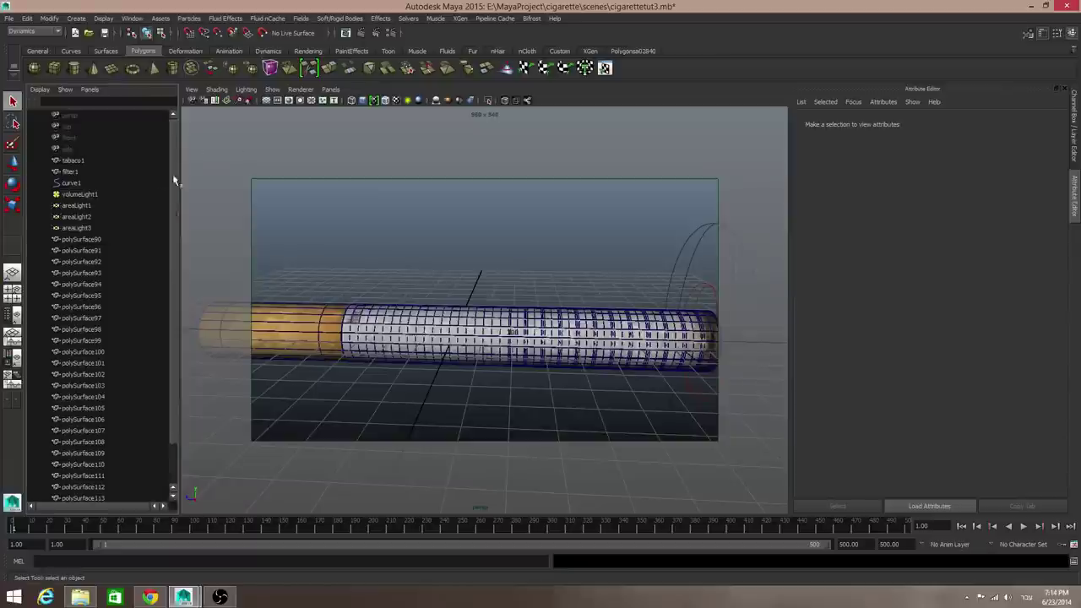
left_click(81, 184)
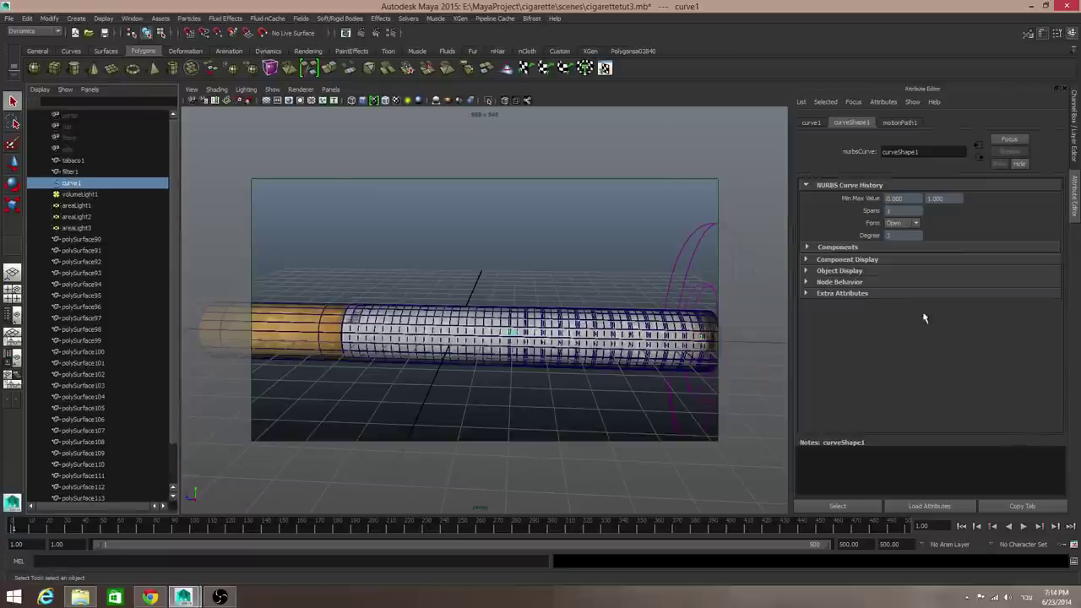
left_click(896, 123)
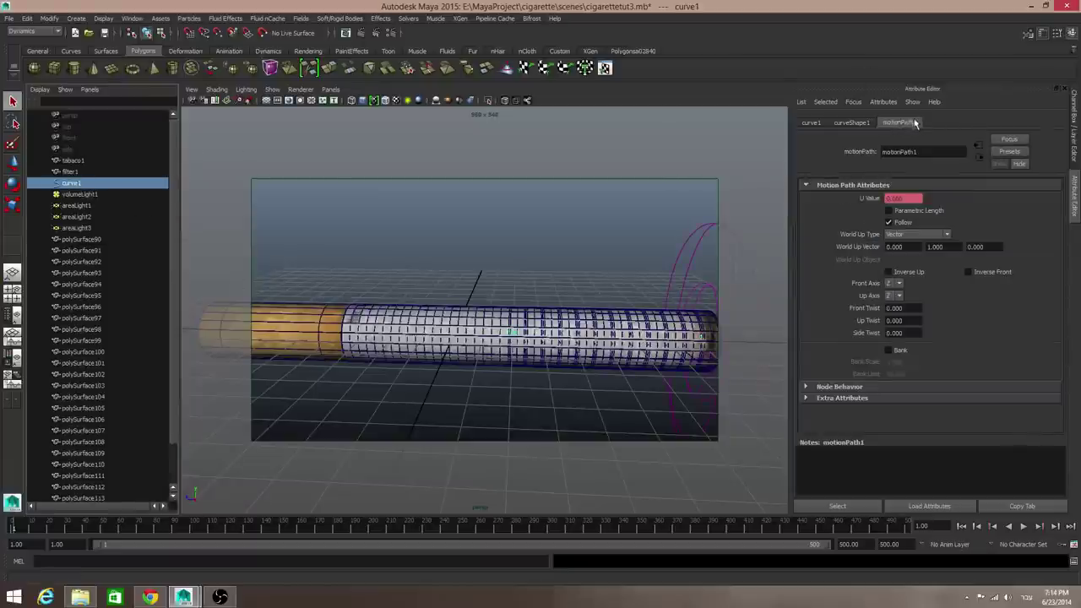
left_click(979, 151)
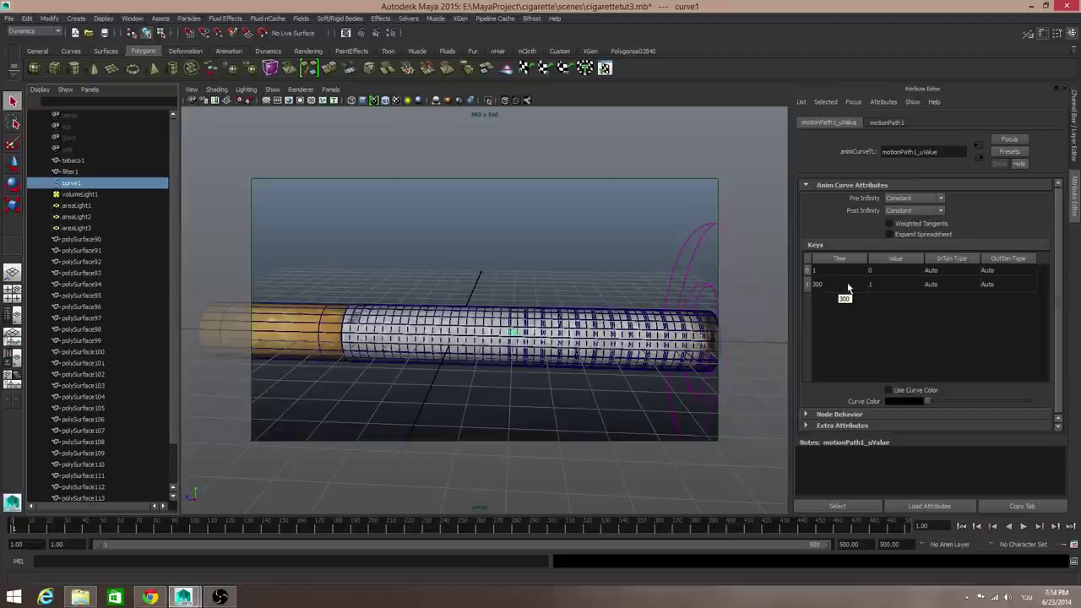
Step: Extend the playback end from 500 to 1500 and move the second key from frame 300 to 1000
double_click(848, 544)
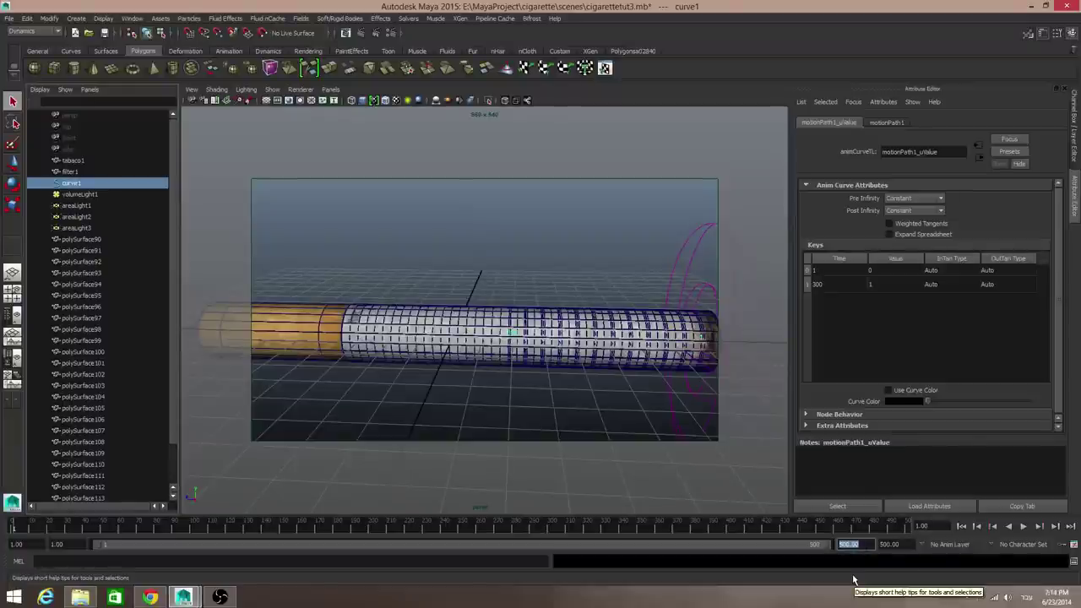
type("1")
key("Return")
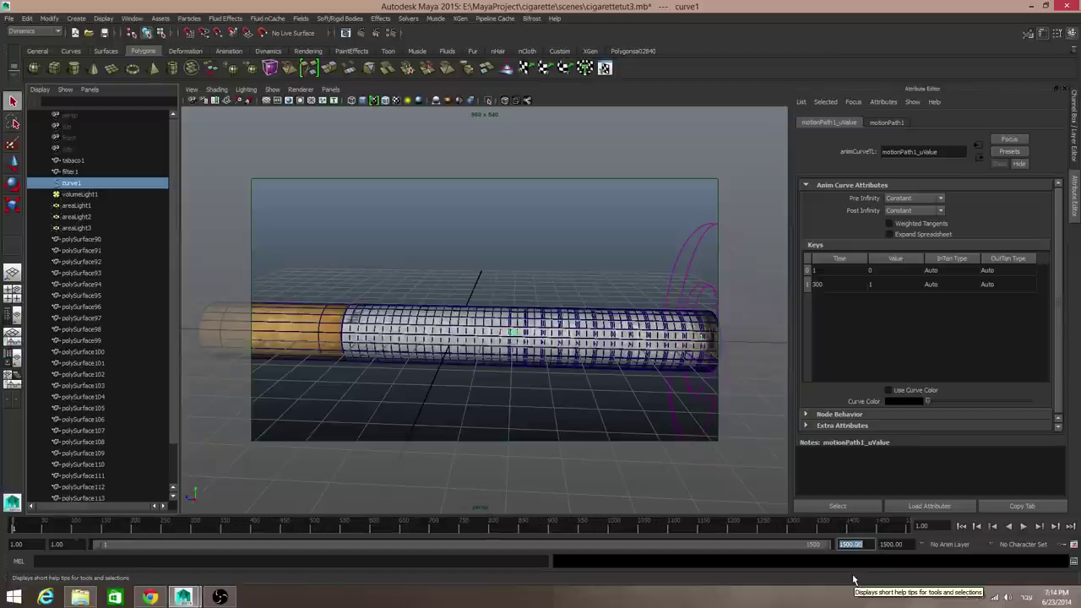
double_click(831, 286)
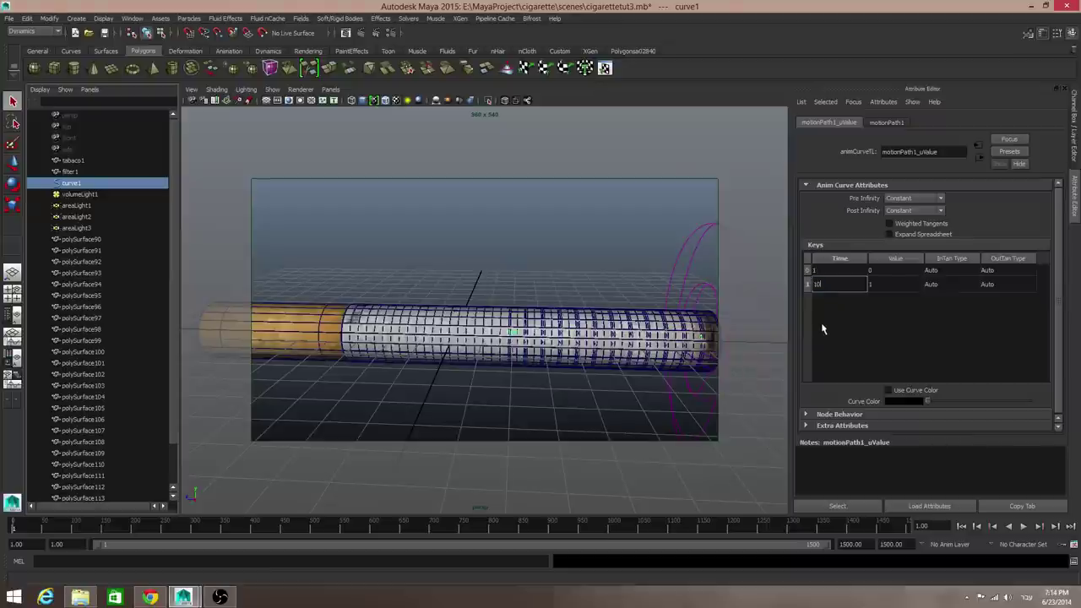
key("Return")
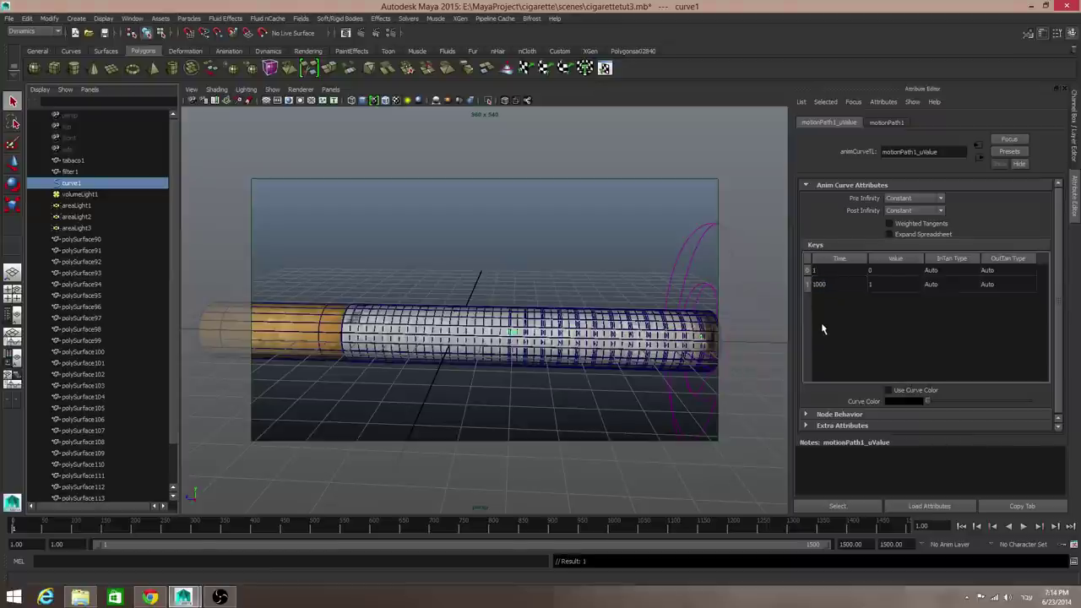
Step: Play a quick preview of the burn, rewind to frame 1 and orbit in close
left_click(1023, 526)
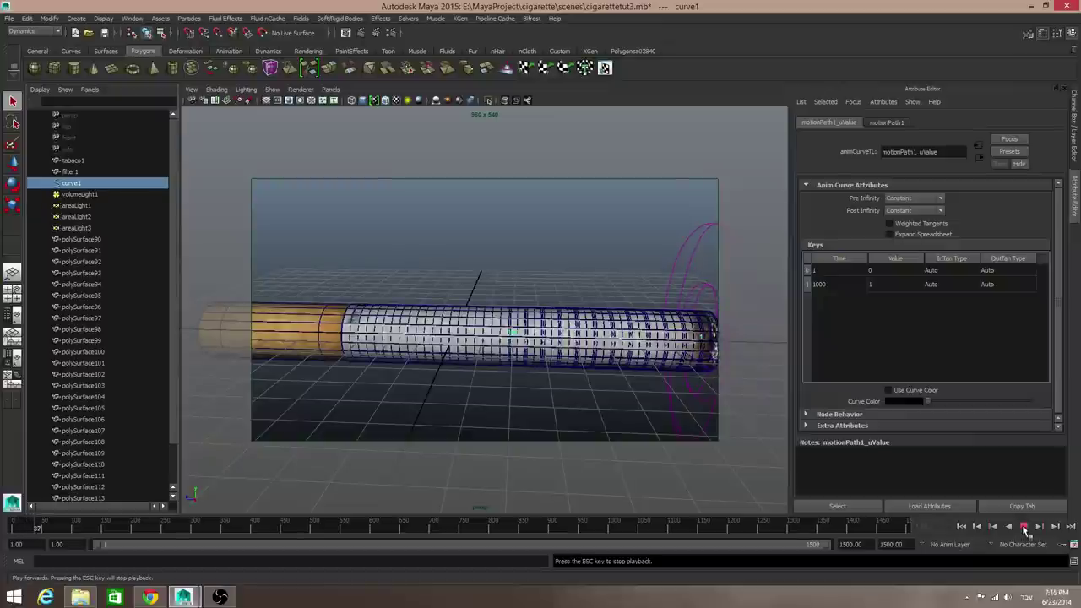
left_click(1023, 527)
left_click(962, 527)
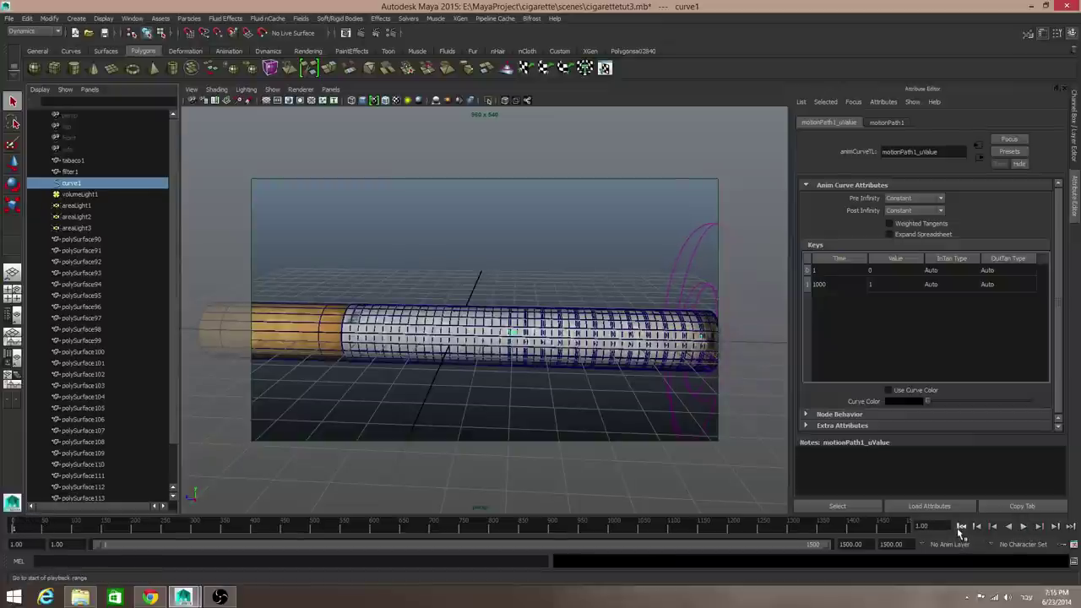
left_click_drag(620, 430, 430, 338, "alt")
scroll(473, 342, "up", 6)
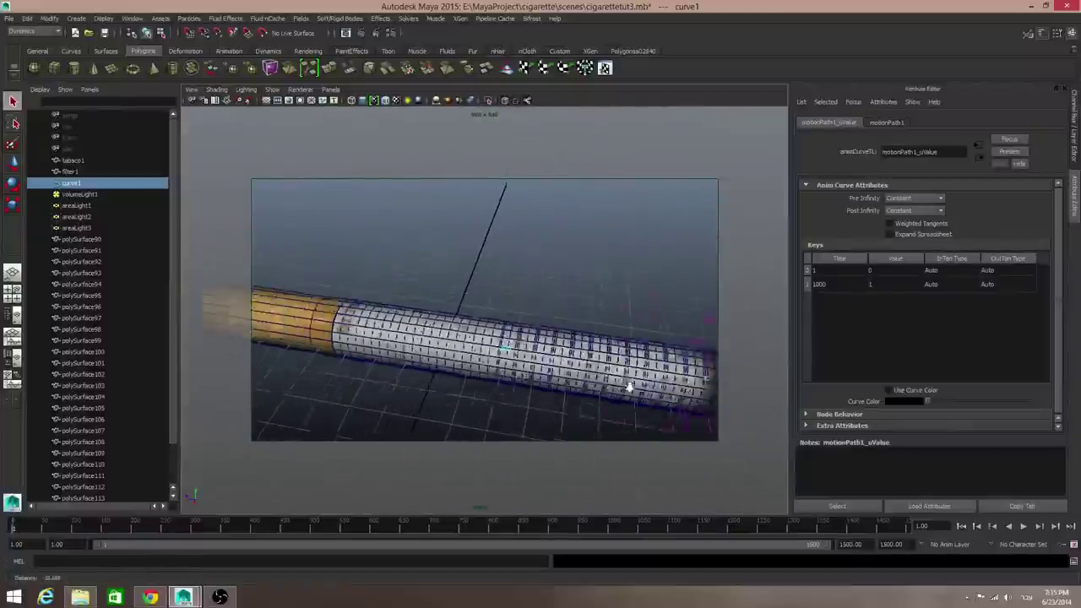
left_click_drag(507, 346, 548, 372, "alt")
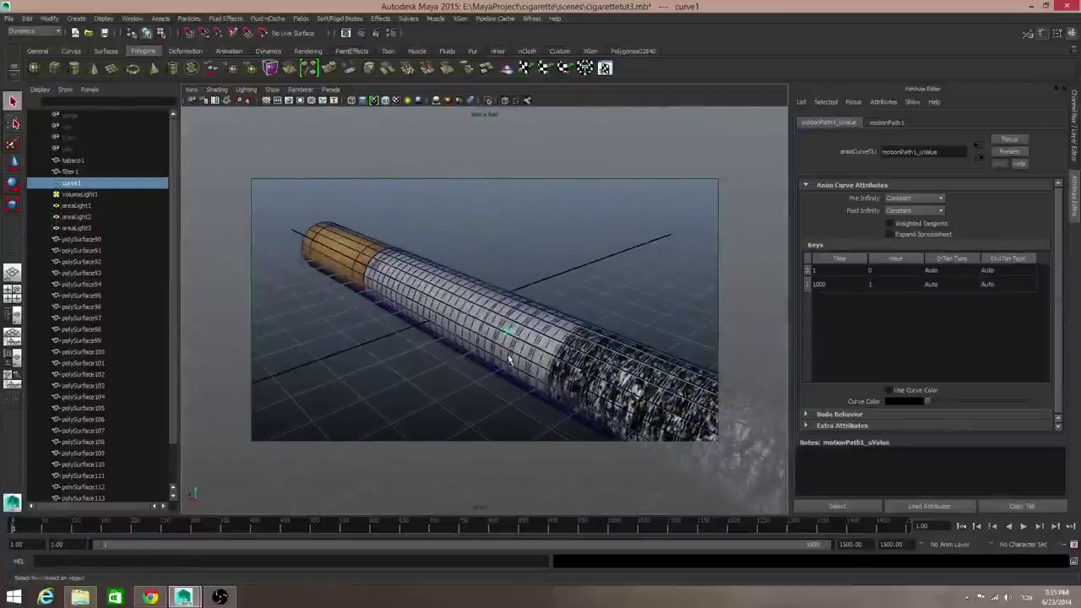
Step: Replay the burn until frame 203, rewind, and reframe the cigarette horizontally from above
left_click(1024, 526)
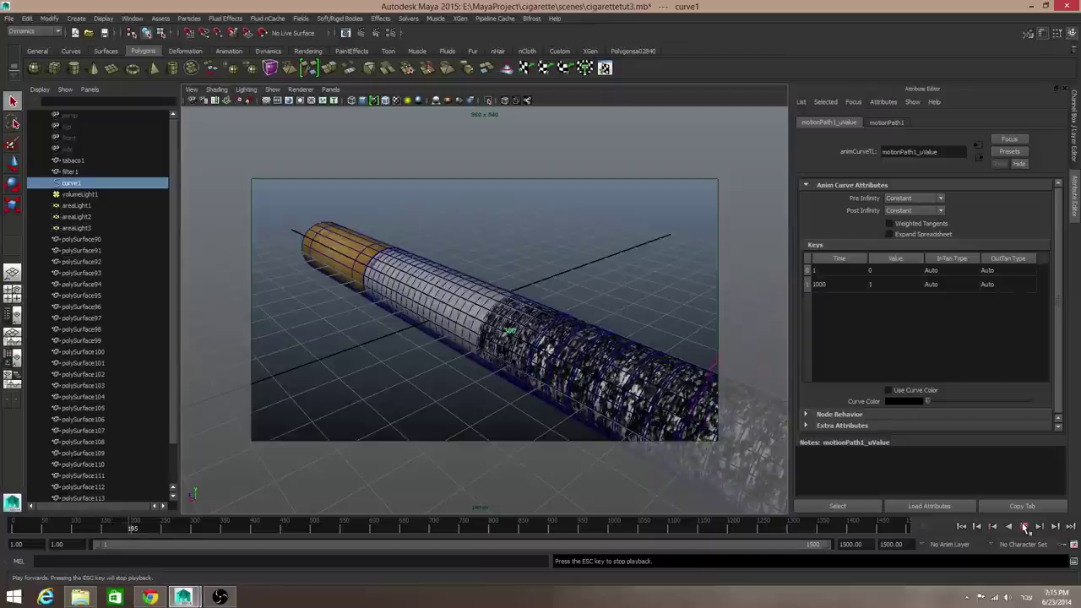
left_click(1024, 526)
left_click(961, 527)
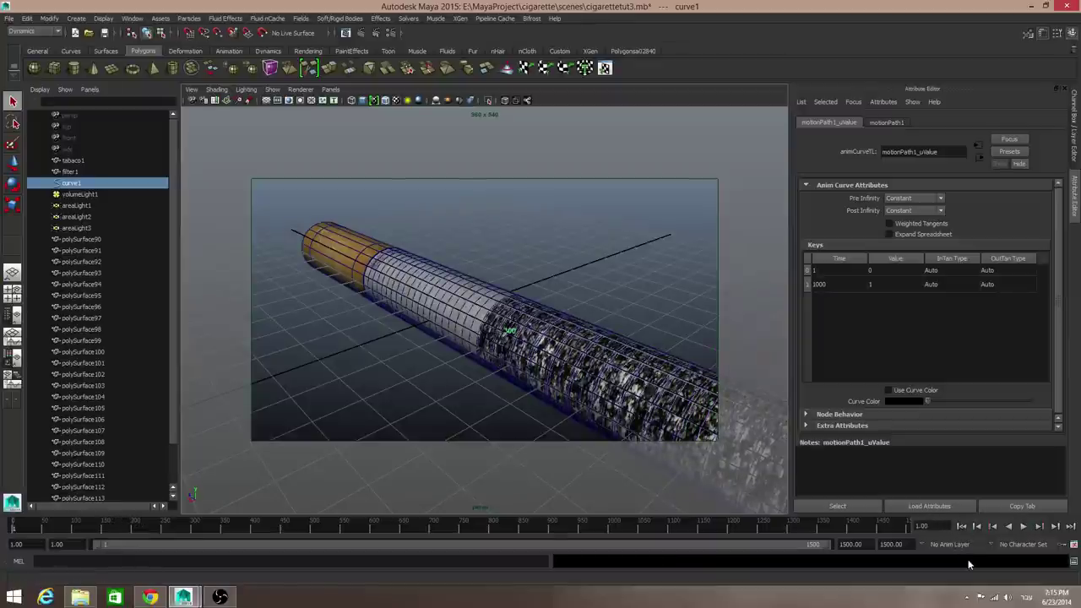
left_click_drag(605, 414, 560, 314, "alt")
scroll(394, 334, "up", 5)
scroll(560, 314, "up", 5)
scroll(456, 425, "down", 3)
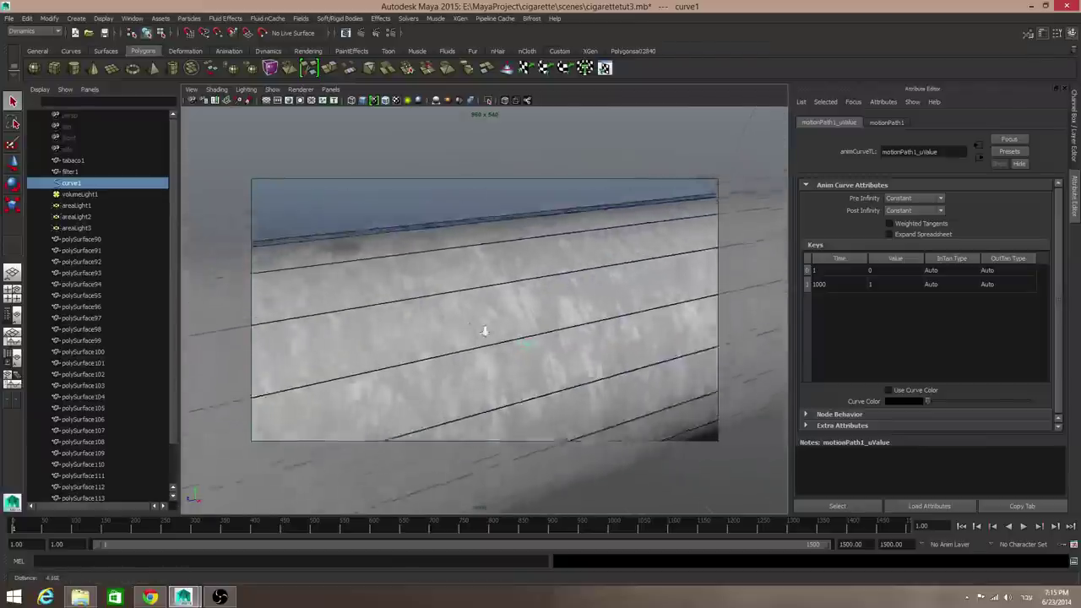
left_click_drag(456, 424, 571, 311, "alt")
Step: Recommit the second key's time of 1000 and deselect curve1
double_click(820, 284)
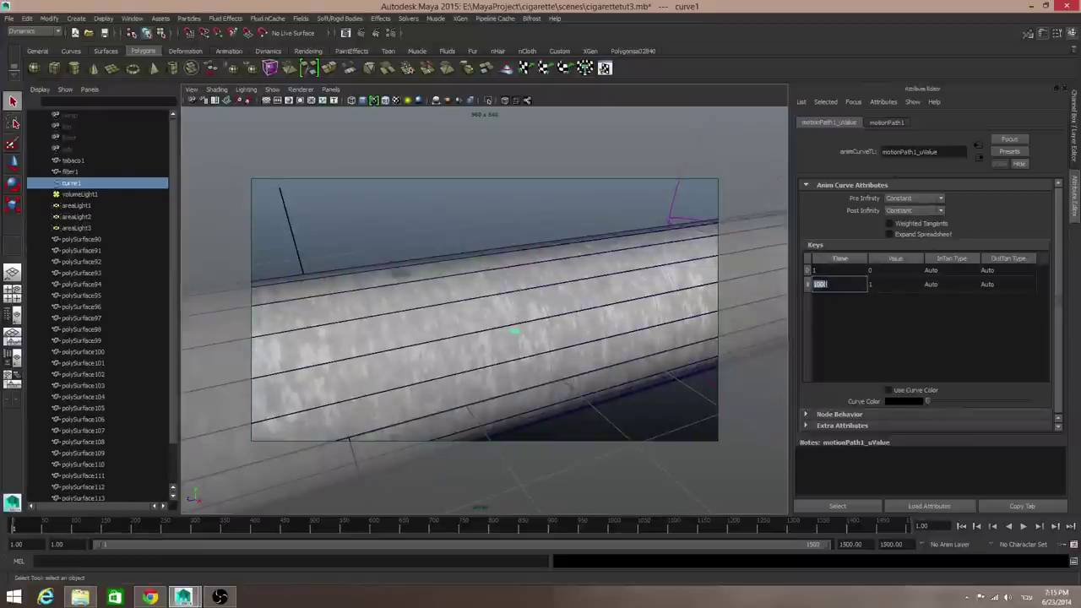
key("Return")
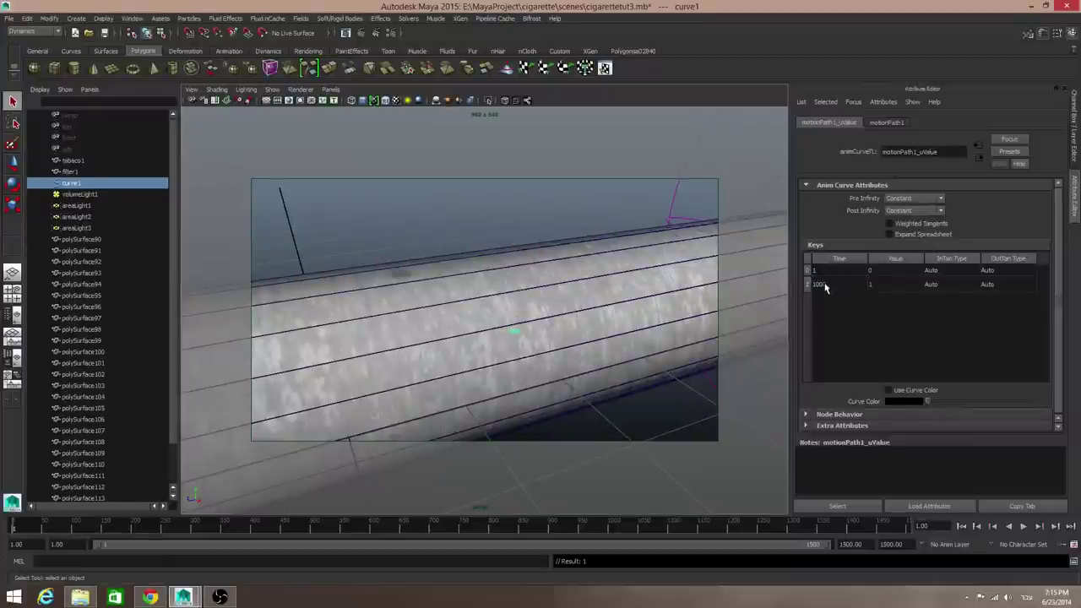
double_click(824, 286)
left_click_drag(636, 234, 452, 338, "alt")
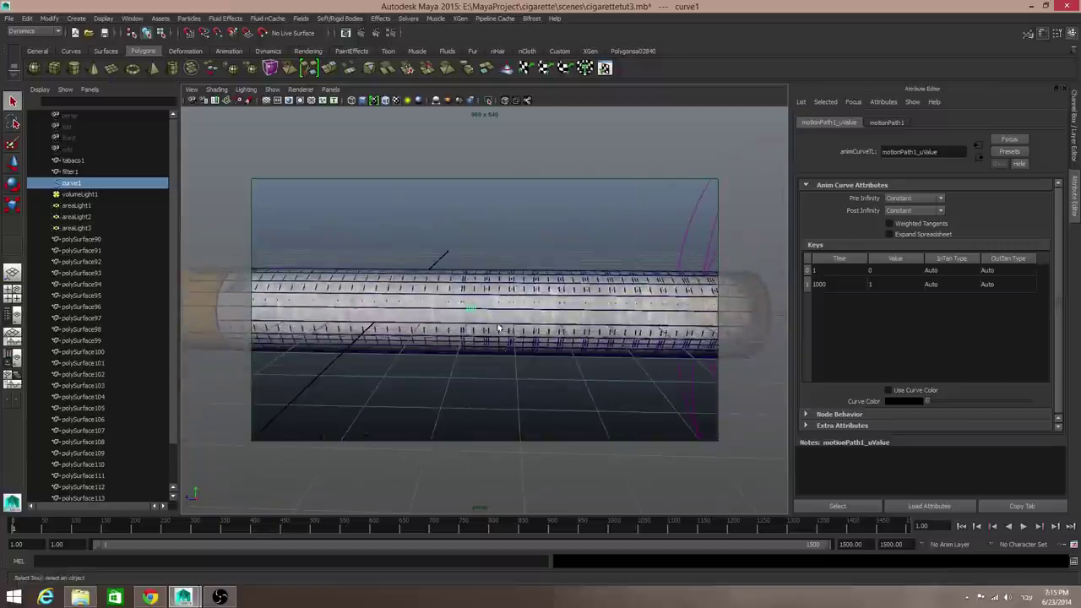
left_click(452, 338)
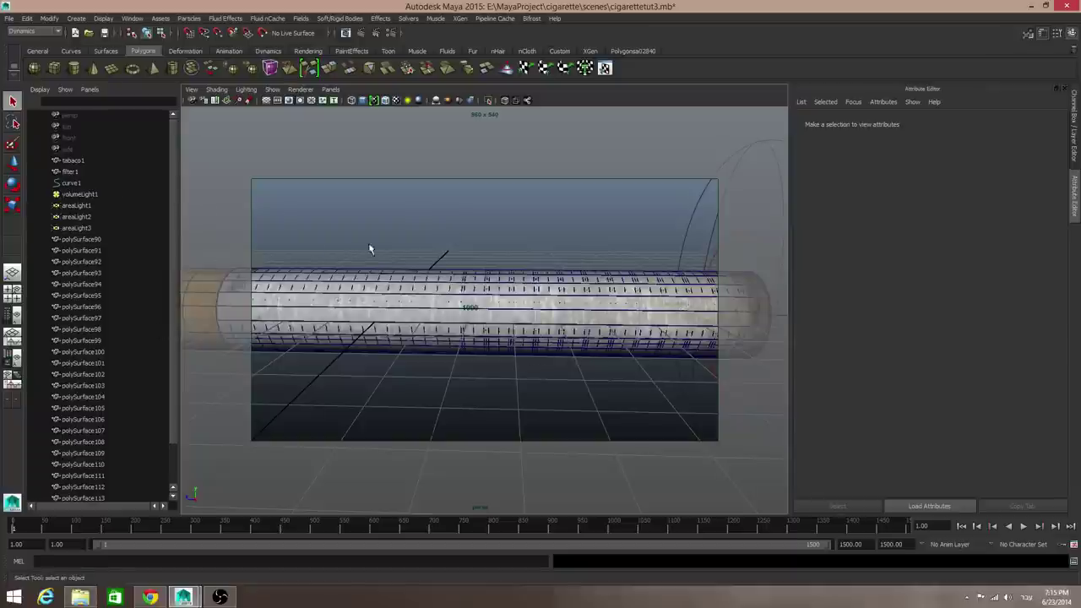
Step: Play the slowed burn again and stop it at frame 176
left_click_drag(490, 287, 513, 338, "alt")
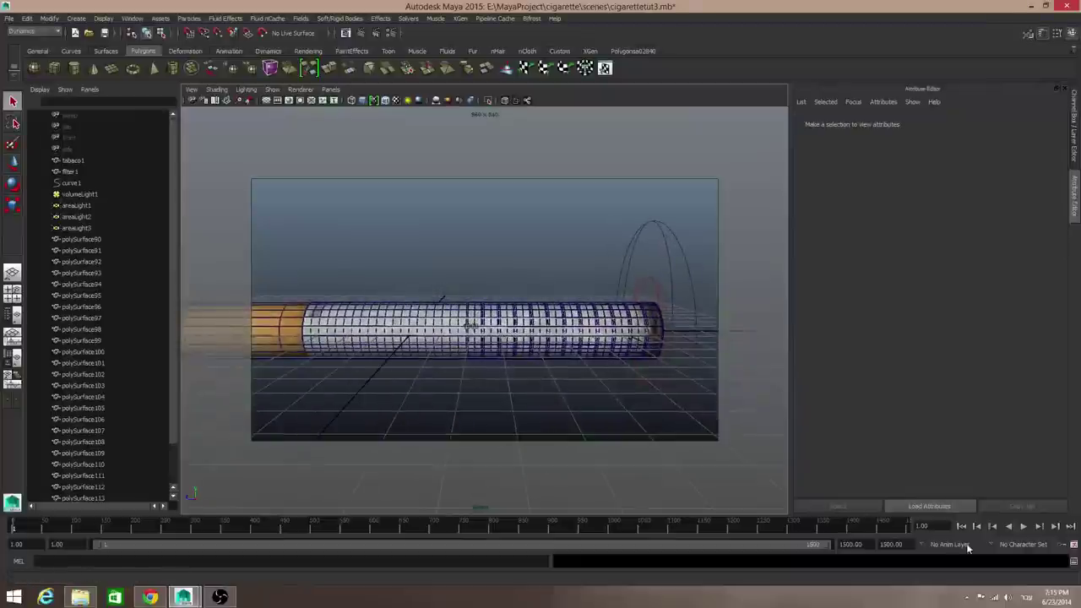
left_click(1024, 527)
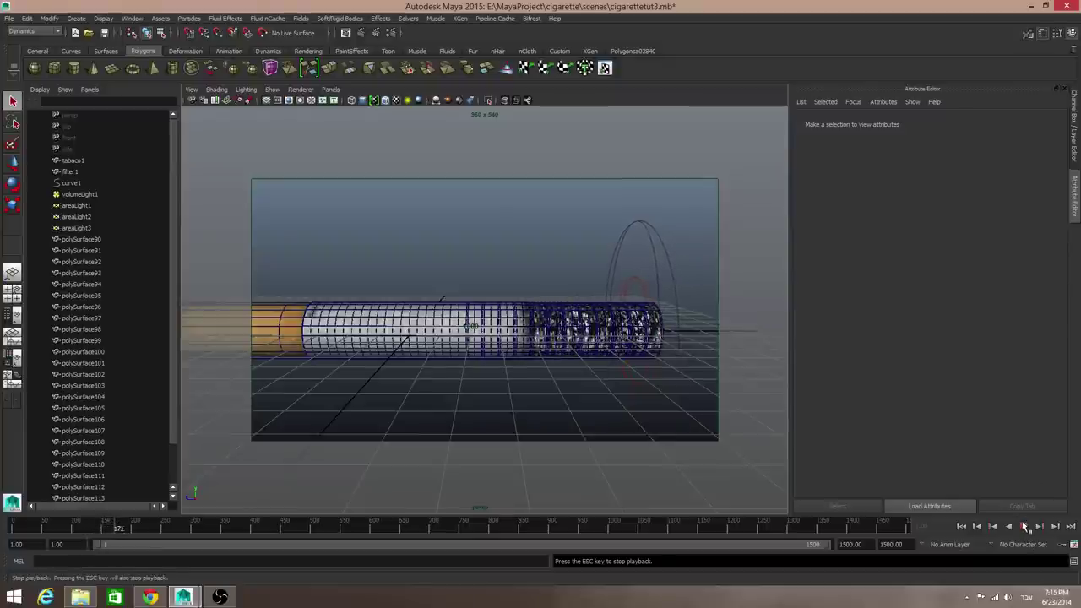
key("Escape")
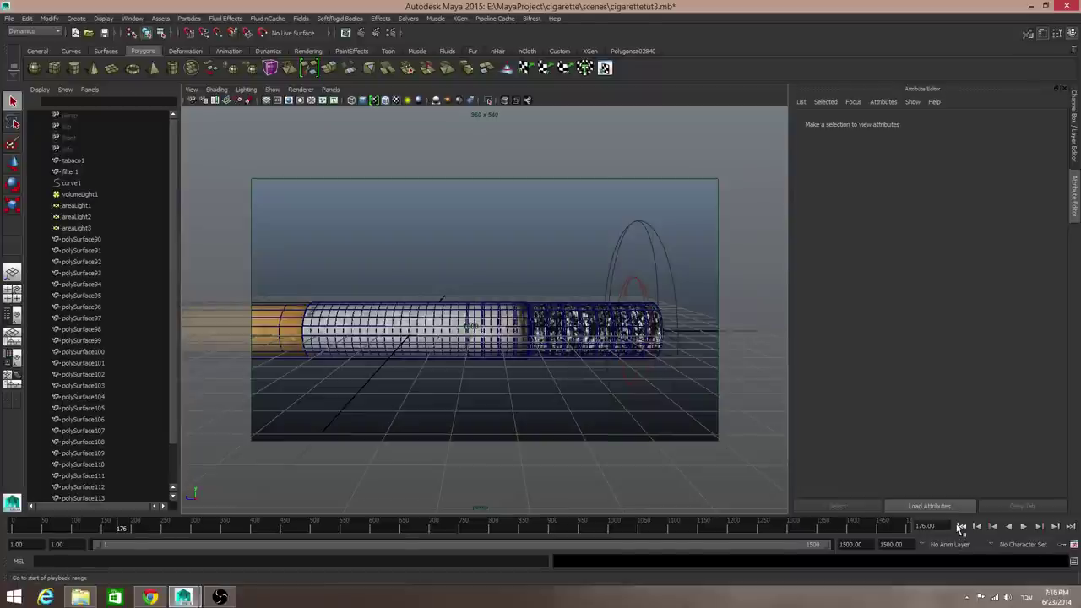
Step: Rewind to frame 1, select the tabaco layer's objects and switch to vertex mode
left_click(961, 525)
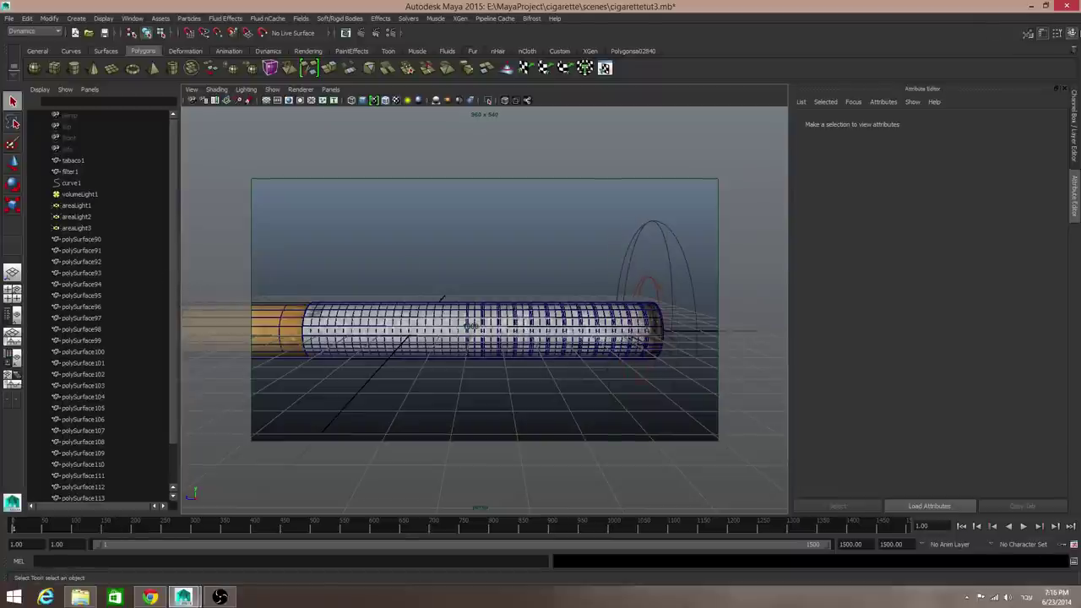
left_click(1071, 32)
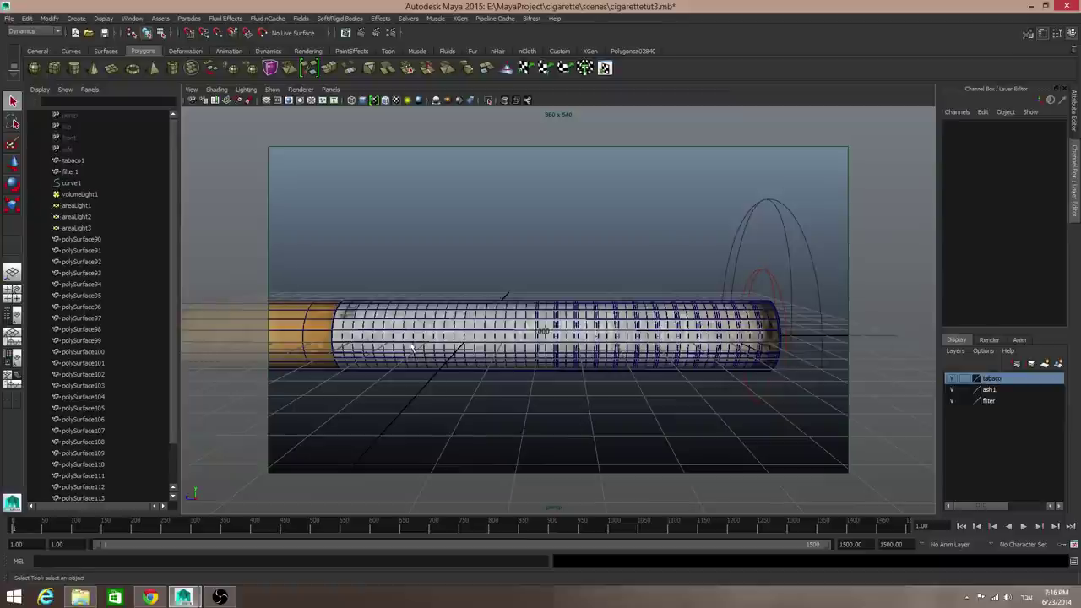
right_click(994, 378)
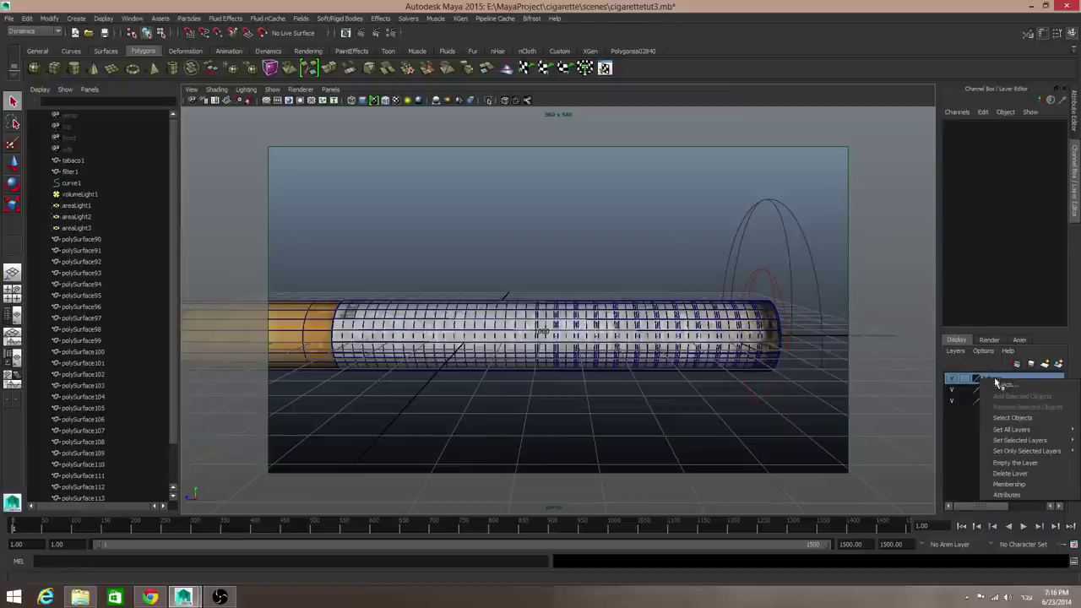
left_click(1010, 418)
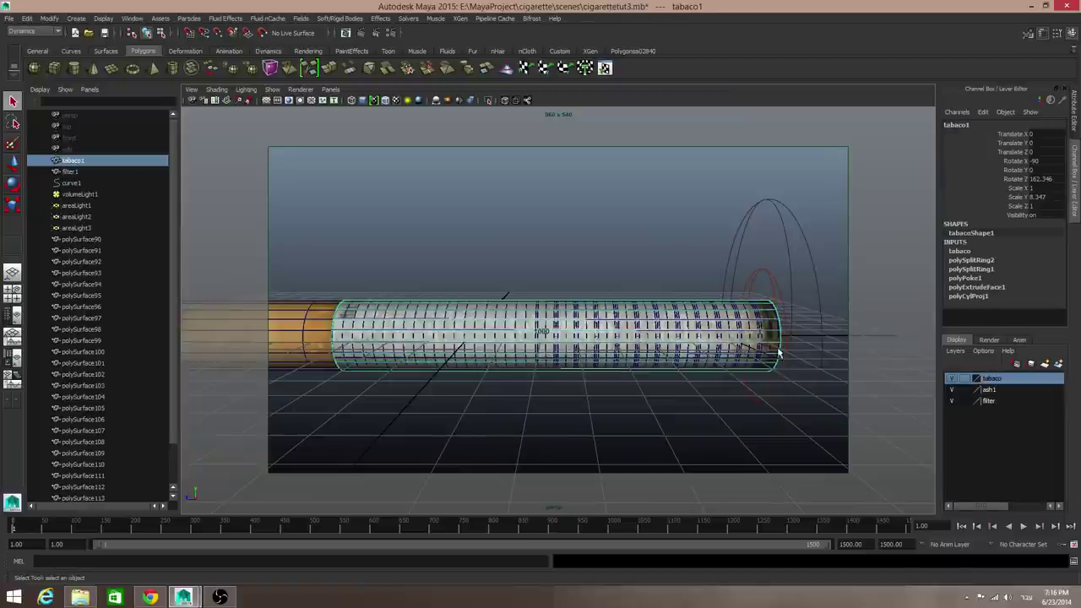
right_click_drag(610, 192, 593, 245)
left_click_drag(593, 245, 543, 219, "alt")
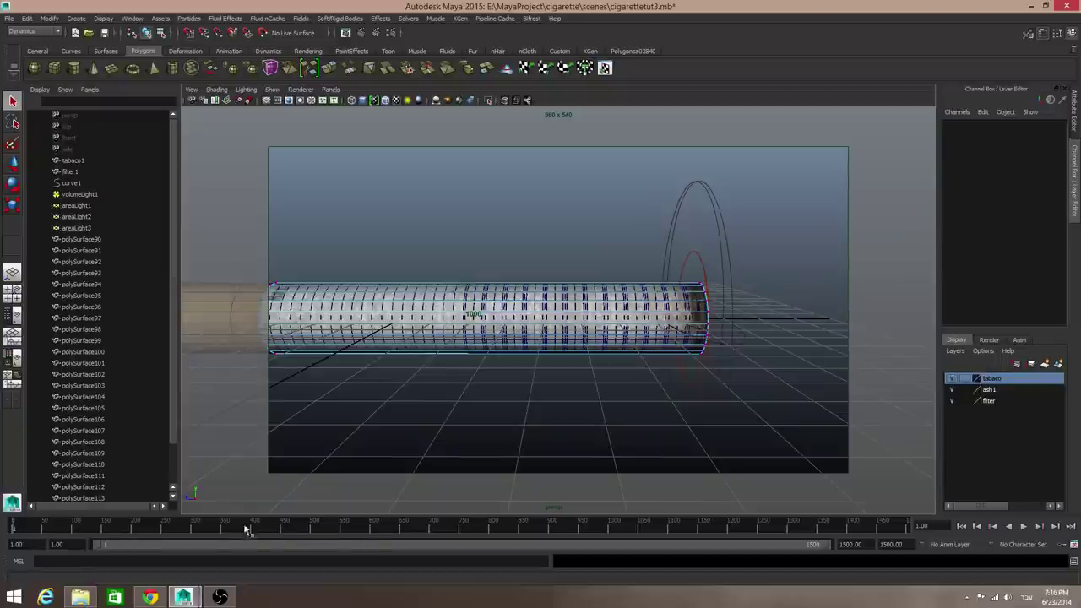
Step: Marquee-select the vertex ring at tabaco1's burning end and set the time to about frame 275
left_click_drag(634, 201, 777, 460)
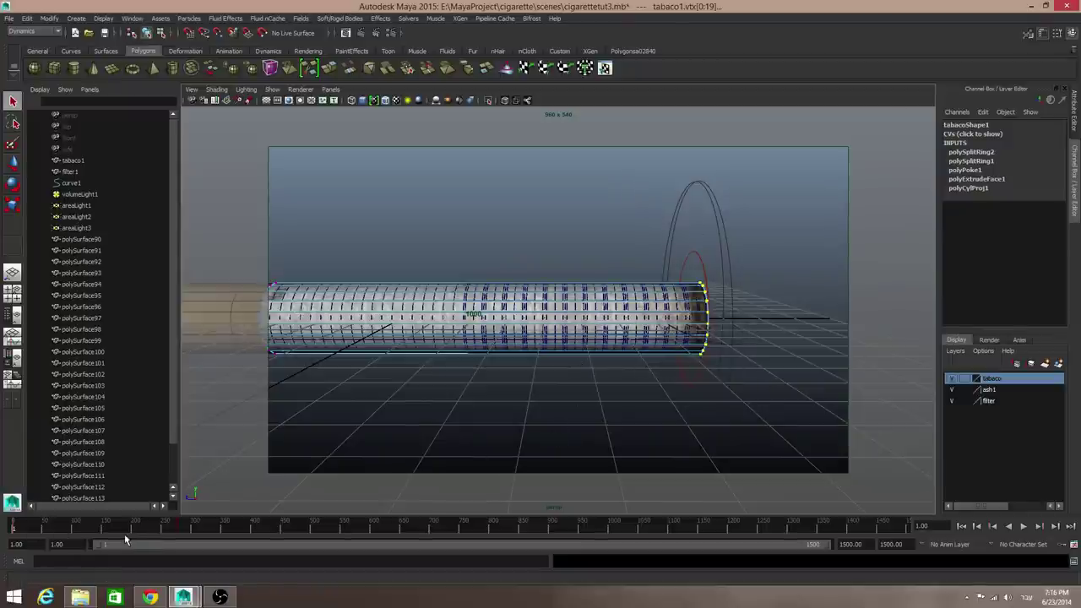
mouse_move(521, 385)
left_mouse_down("alt")
mouse_move(586, 369)
mouse_move(569, 364)
mouse_move(531, 386)
left_mouse_up("alt")
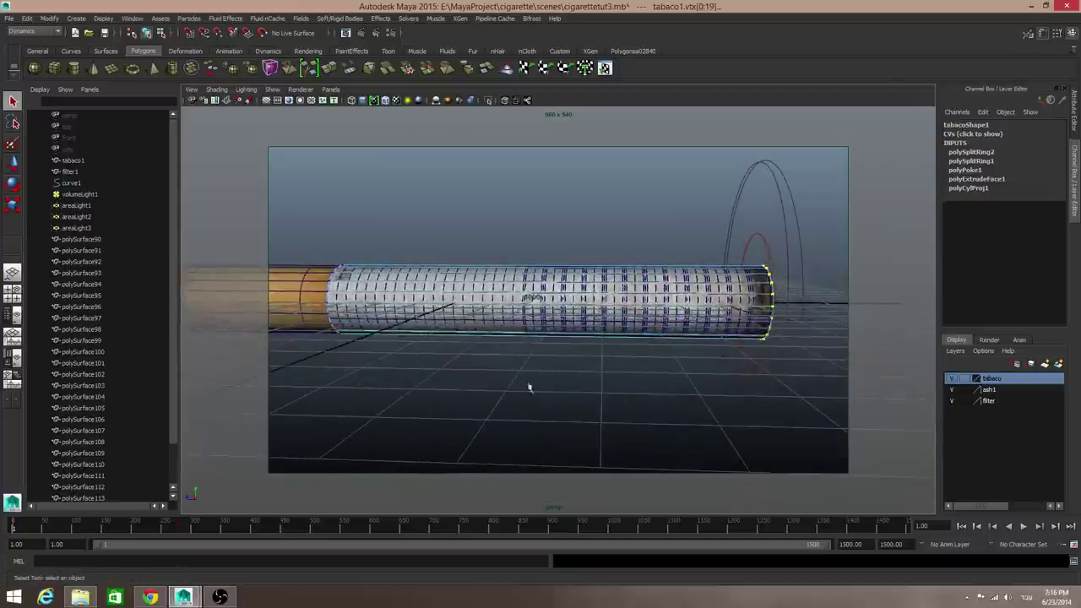
left_click(178, 530)
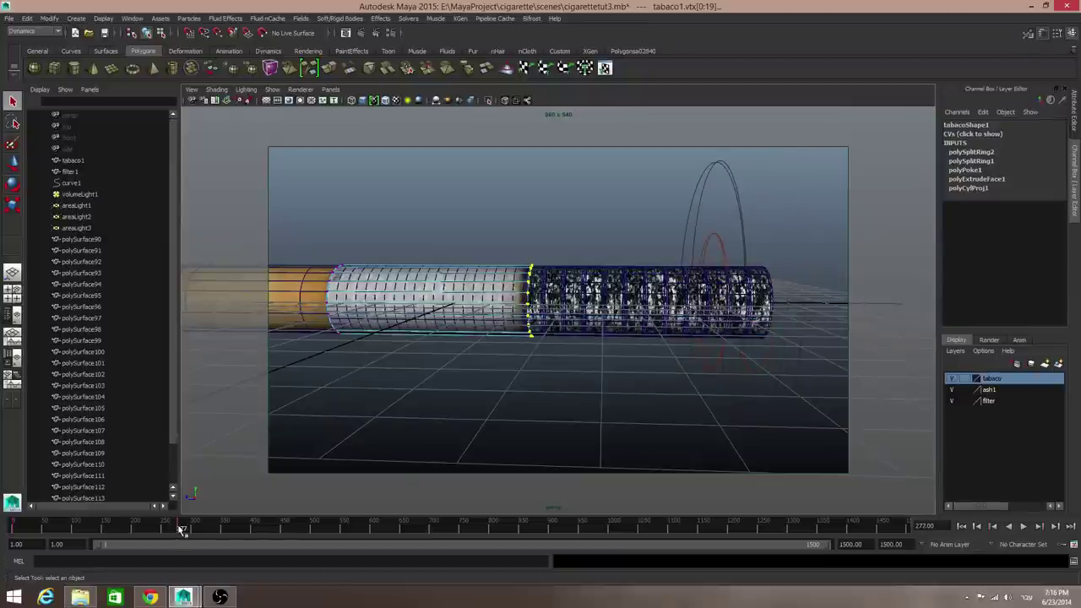
left_click_drag(182, 530, 180, 530)
Step: Preview the burn by playing and scrubbing between frames 275 and 983, stopping at 544
key("alt+v")
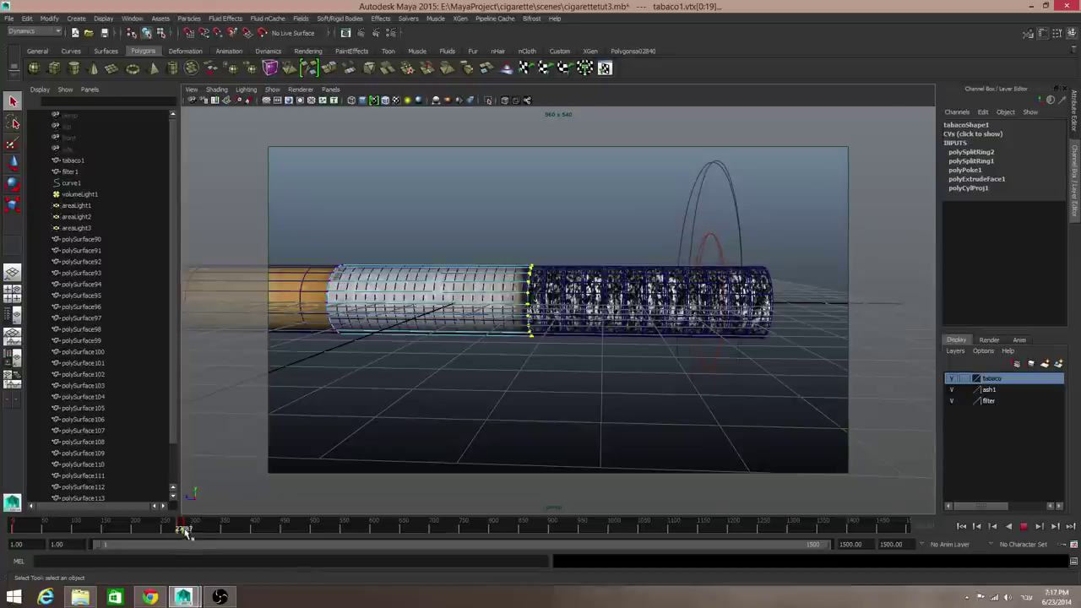
left_click_drag(186, 530, 610, 554)
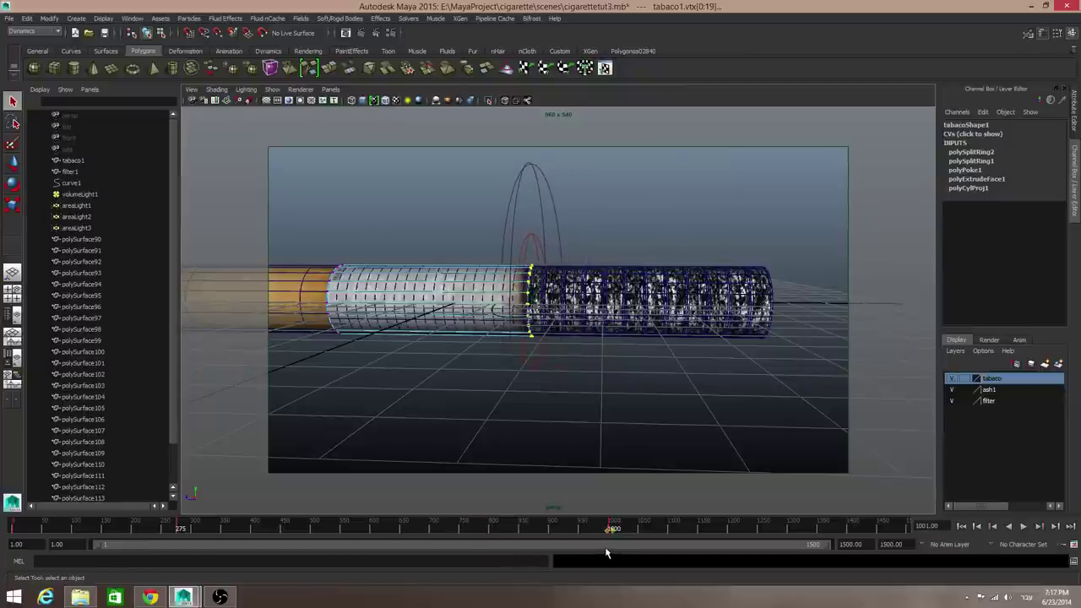
key("ctrl+z")
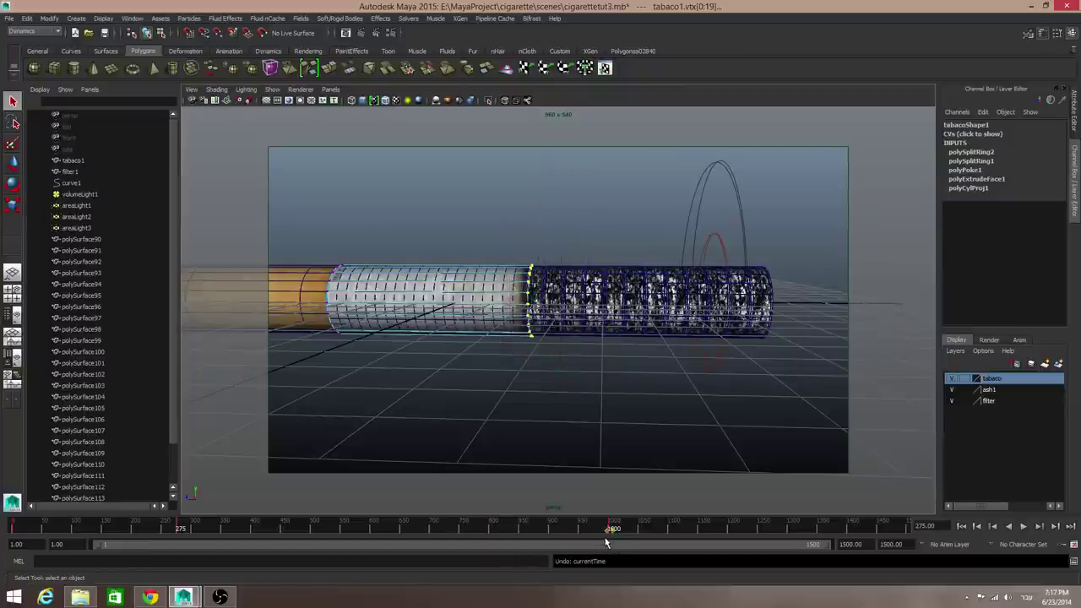
left_click(602, 527)
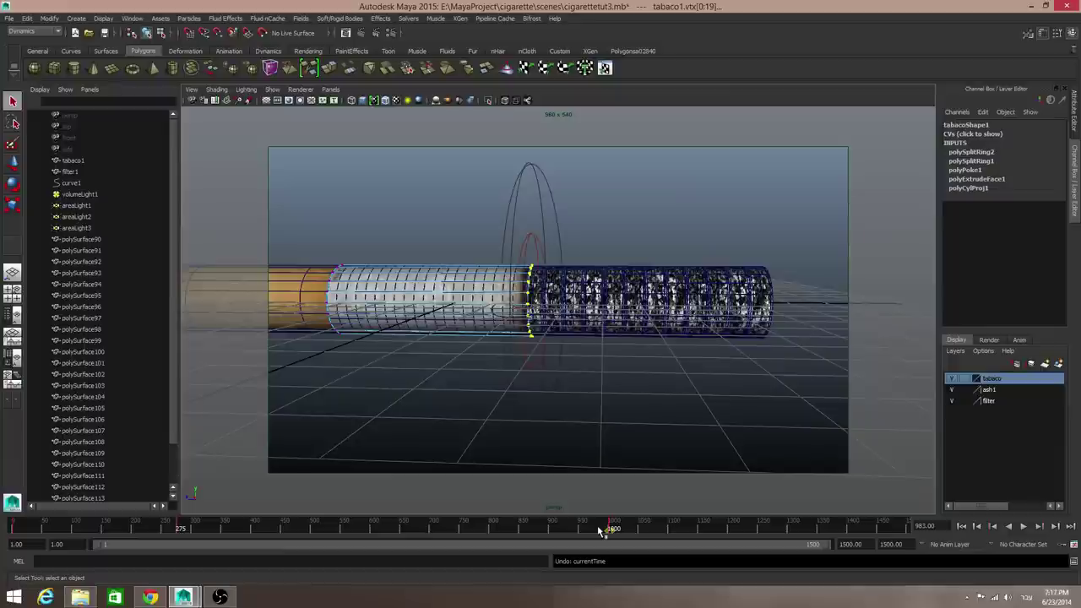
double_click(598, 529)
left_click(598, 529)
mouse_move(498, 528)
left_mouse_down()
mouse_move(200, 538)
mouse_move(180, 528)
left_mouse_up()
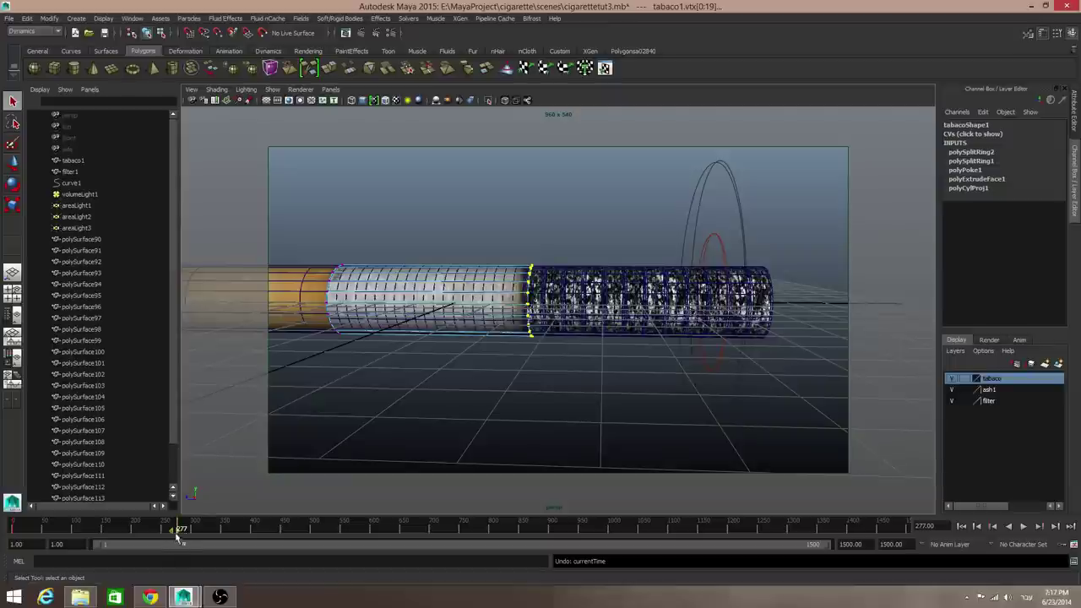
key("alt+v")
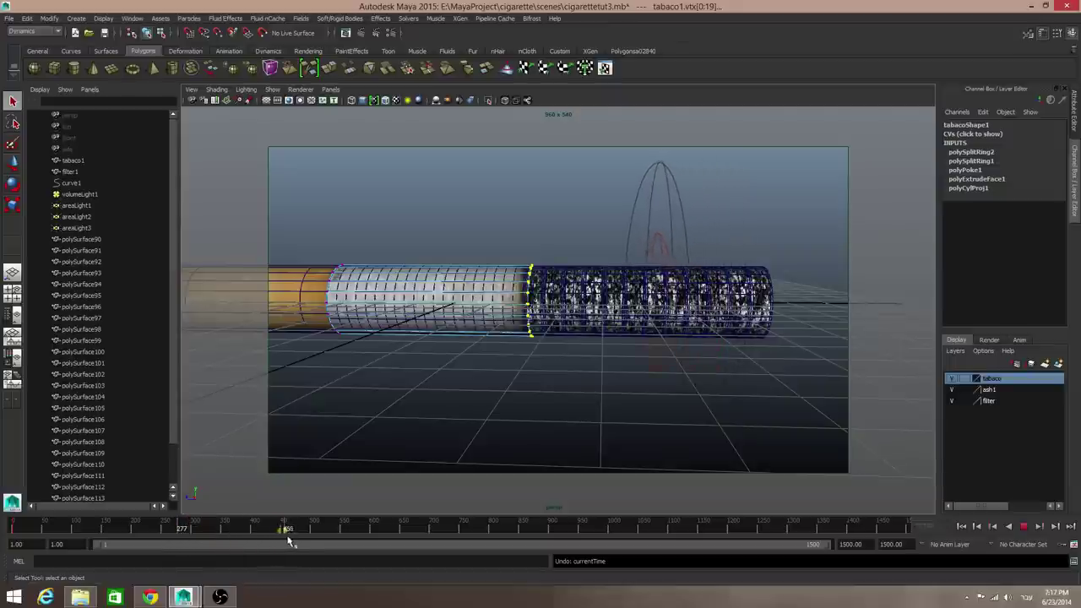
key("alt+v")
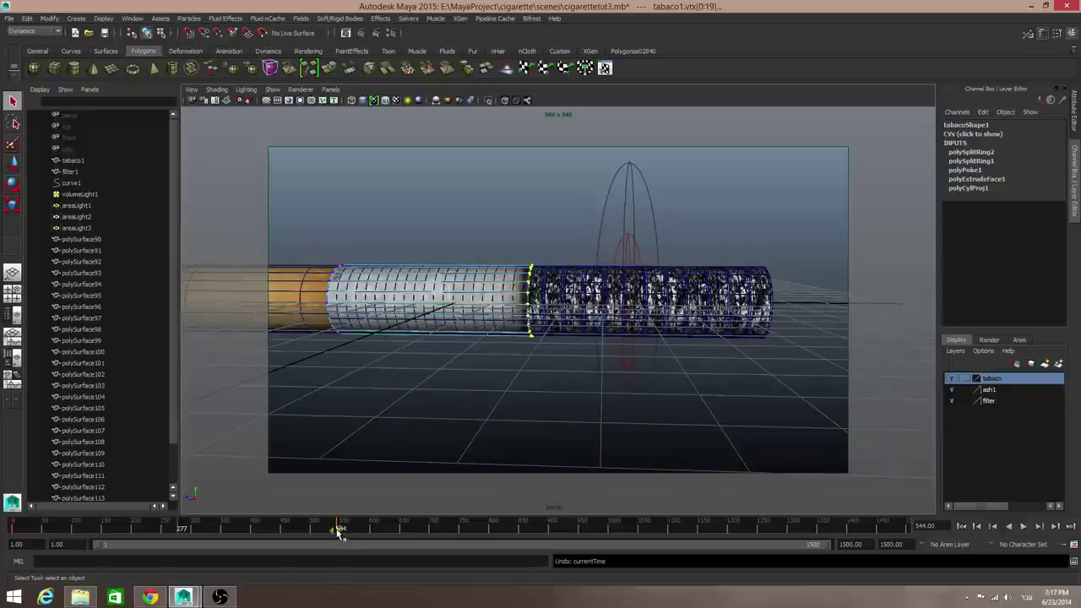
Step: Scrub to around frame 968, then replay from frame 1 and stop at frame 366
mouse_move(341, 532)
left_mouse_down()
mouse_move(557, 530)
mouse_move(604, 556)
left_mouse_up()
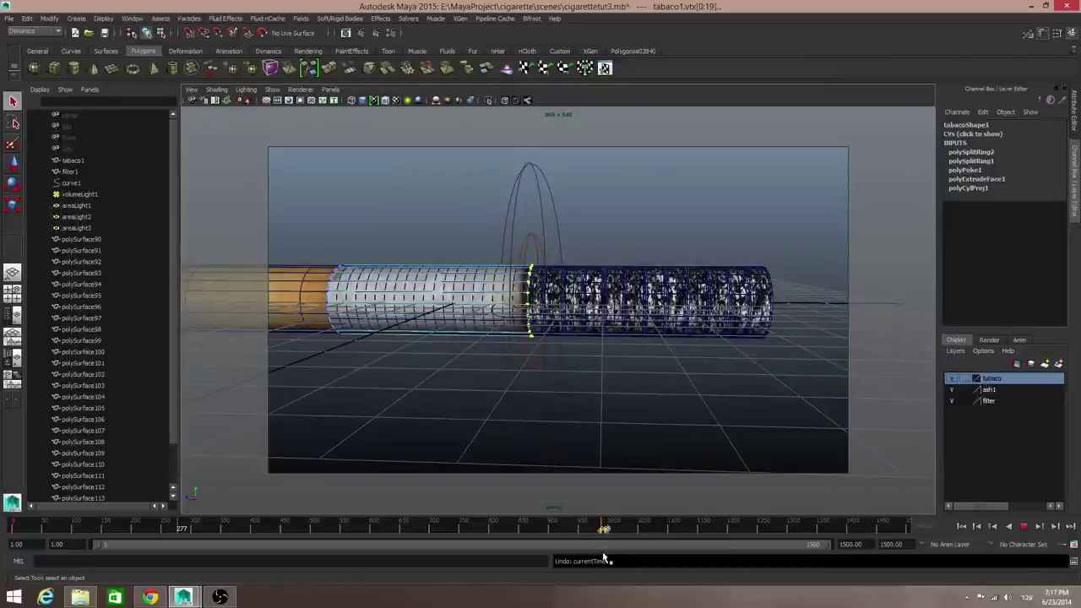
left_click_drag(605, 557, 601, 557)
left_click_drag(600, 558, 593, 556)
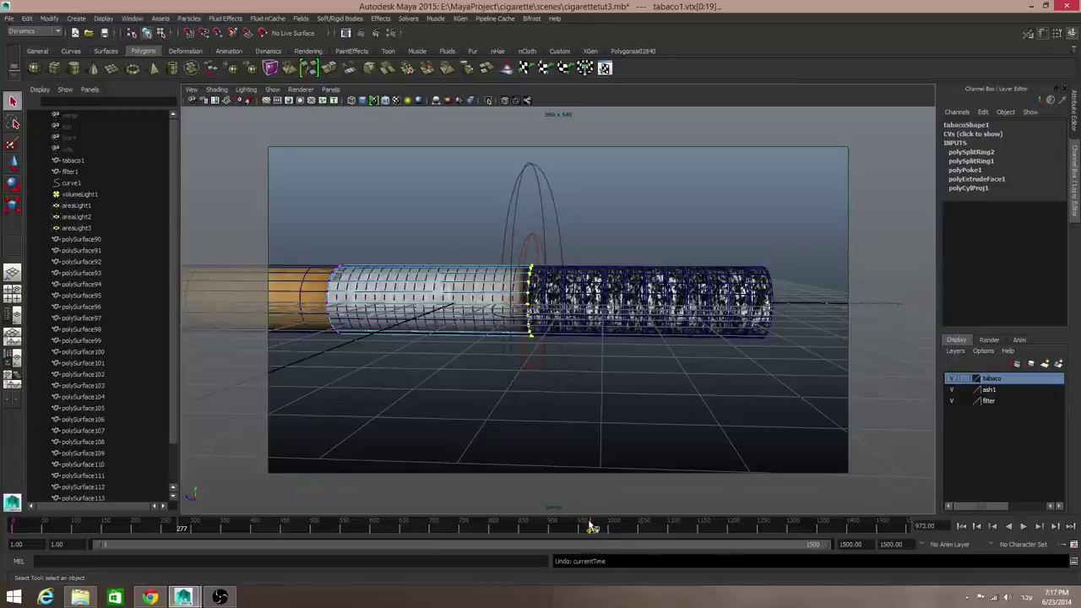
left_click_drag(590, 525, 593, 529)
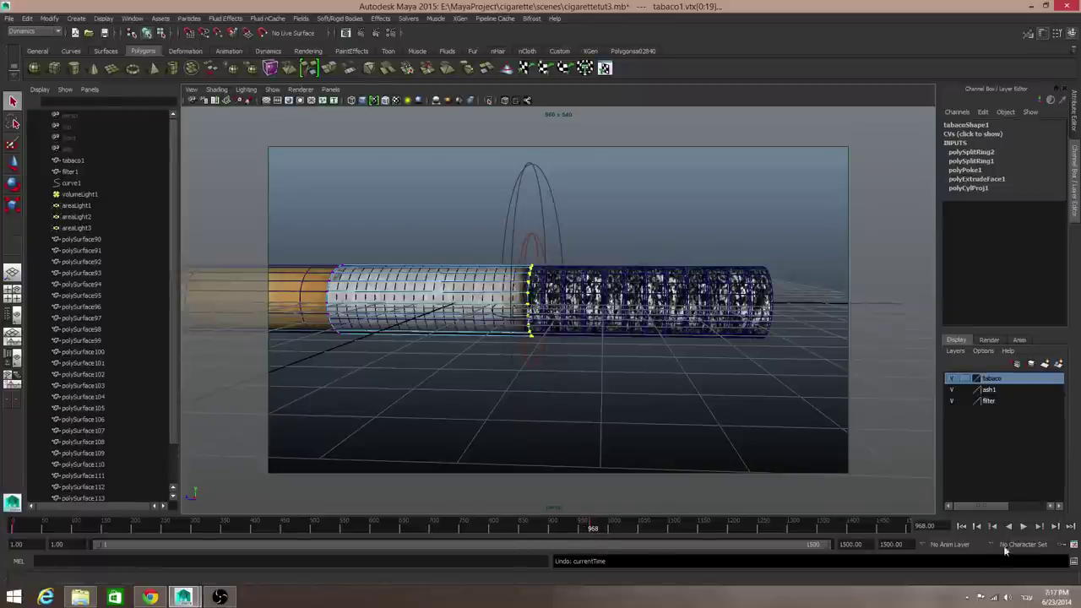
left_click(961, 526)
left_click(1022, 526)
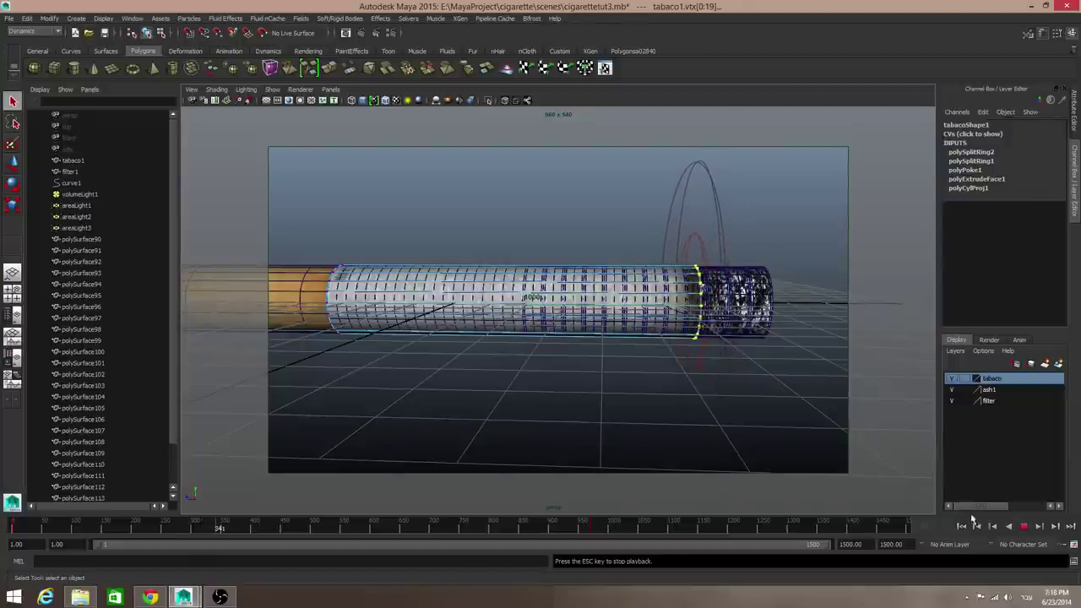
left_click(1024, 526)
Step: Tumble the camera to a high diagonal view of the cigarette's ash end at frame 366
left_click_drag(591, 321, 680, 345, "alt")
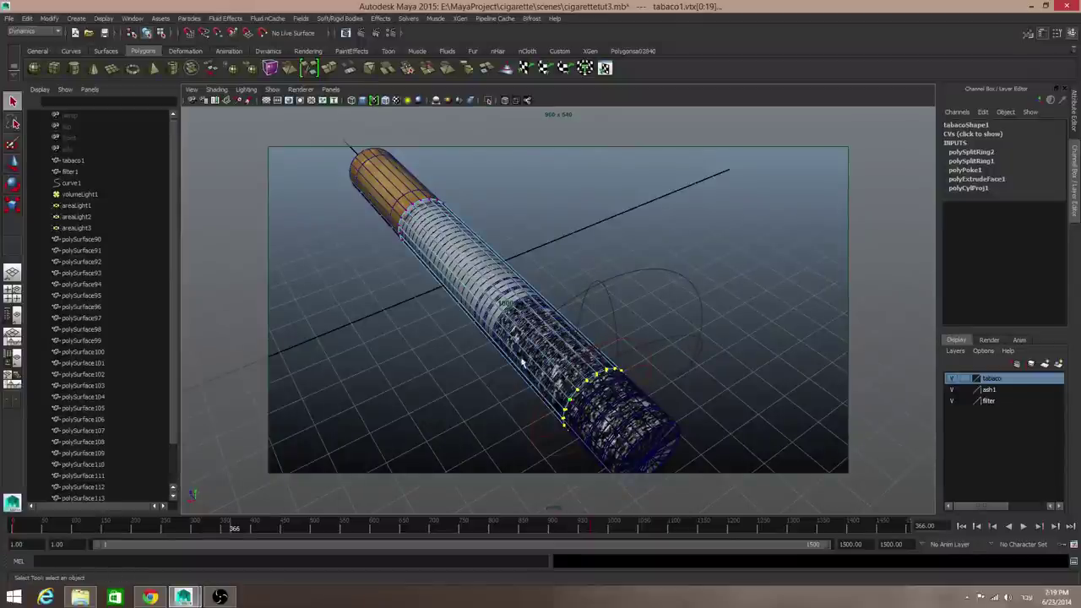
Step: Save the scene with Save Scene As under the new name cigarettetut6.mb
left_click(9, 18)
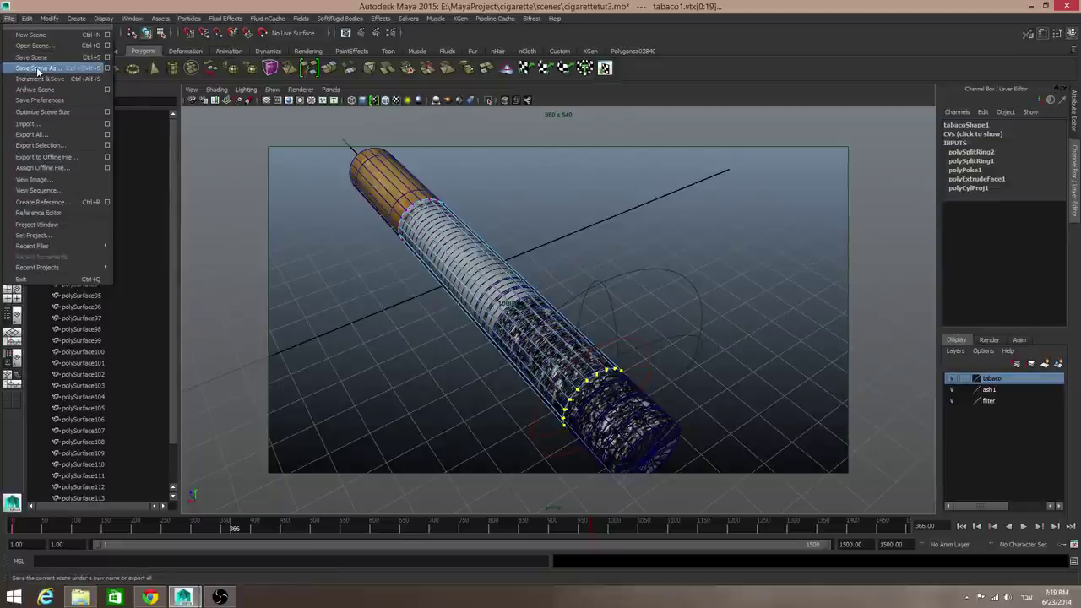
left_click(38, 68)
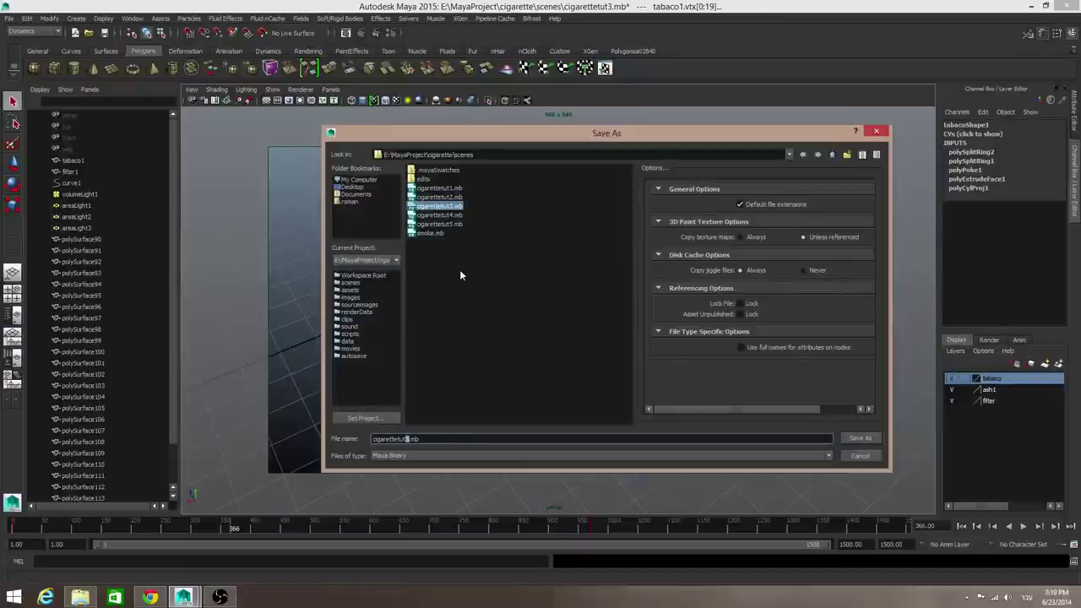
type("6")
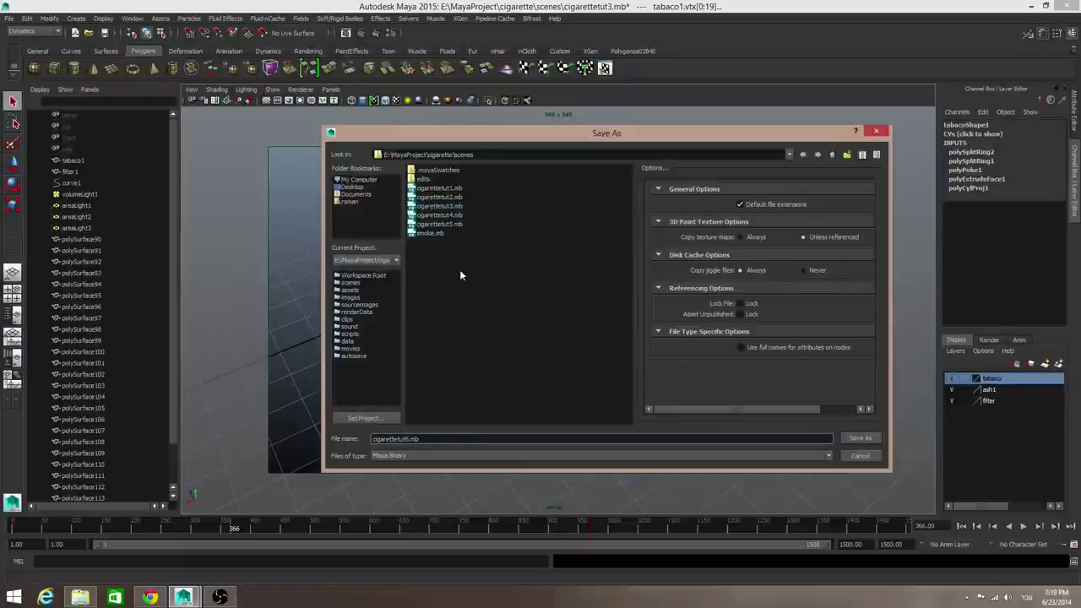
left_click(868, 440)
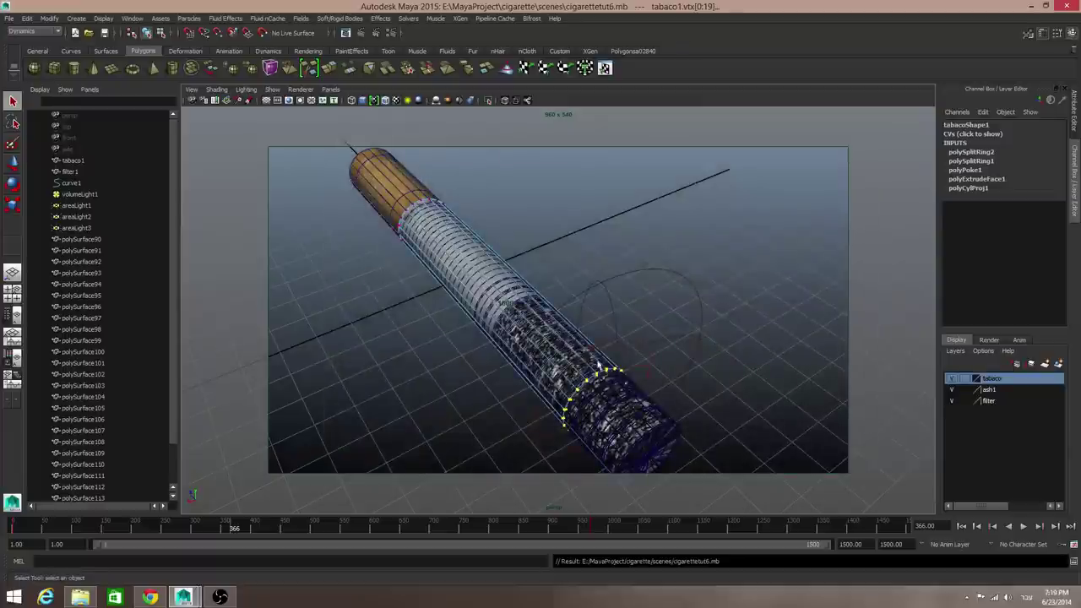
Step: Rewind to frame 1, return tabaco1 to object mode with F8, and keep the Dynamics menu set
left_click_drag(528, 309, 579, 317, "alt")
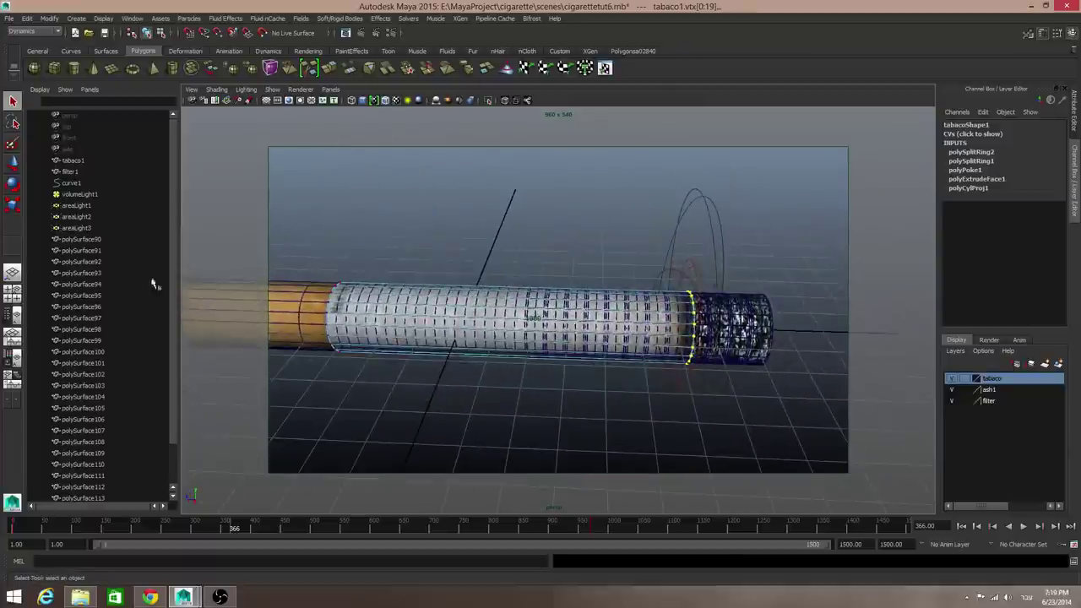
left_click_drag(699, 336, 598, 353, "alt")
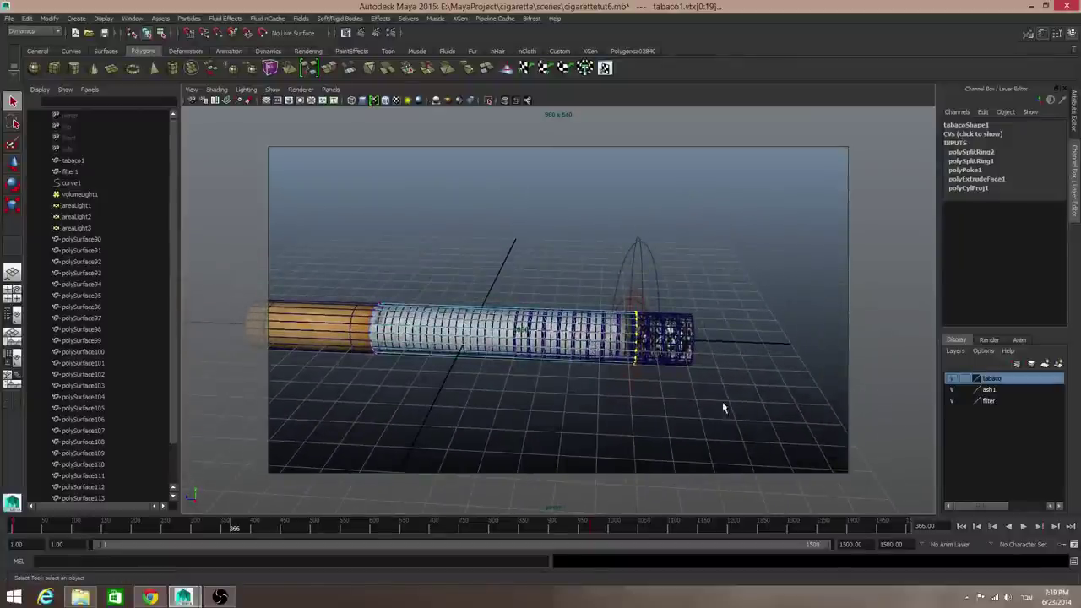
left_click(961, 526)
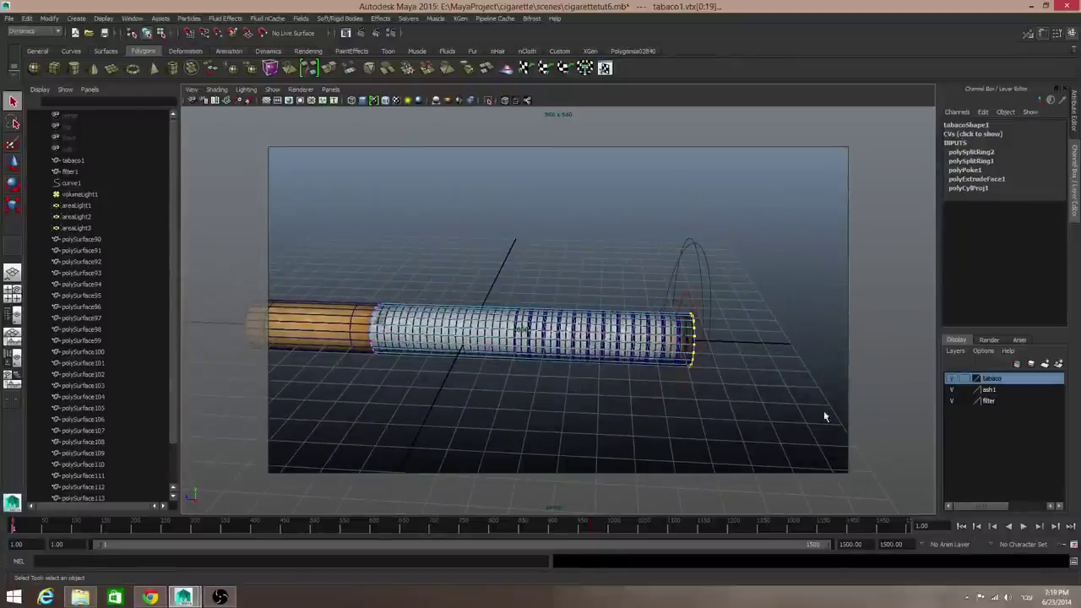
right_click_drag(825, 415, 737, 356, "alt")
key("F8")
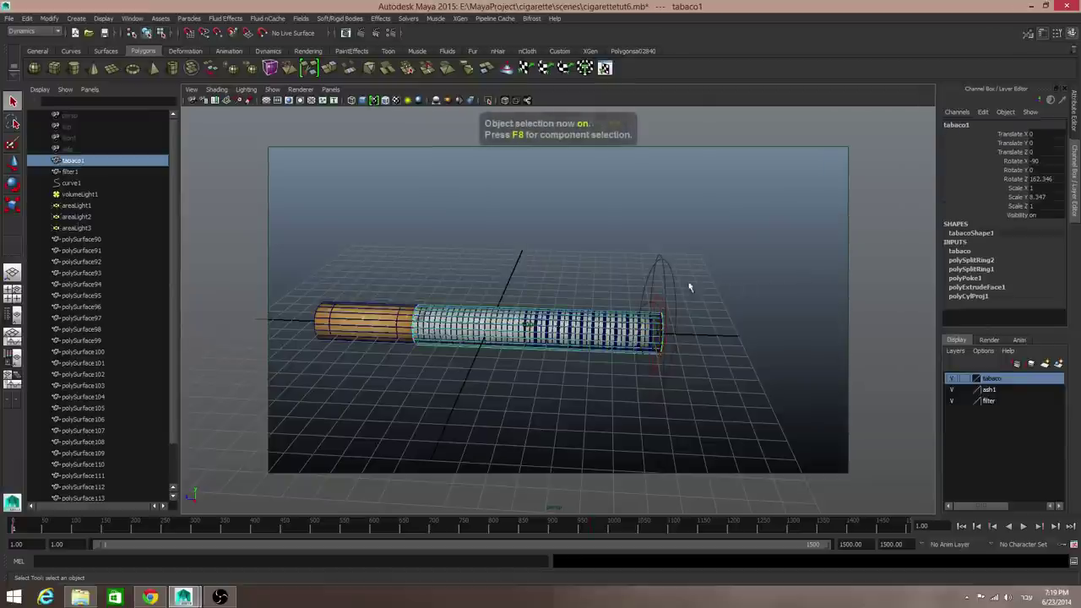
left_click_drag(684, 357, 760, 361, "alt")
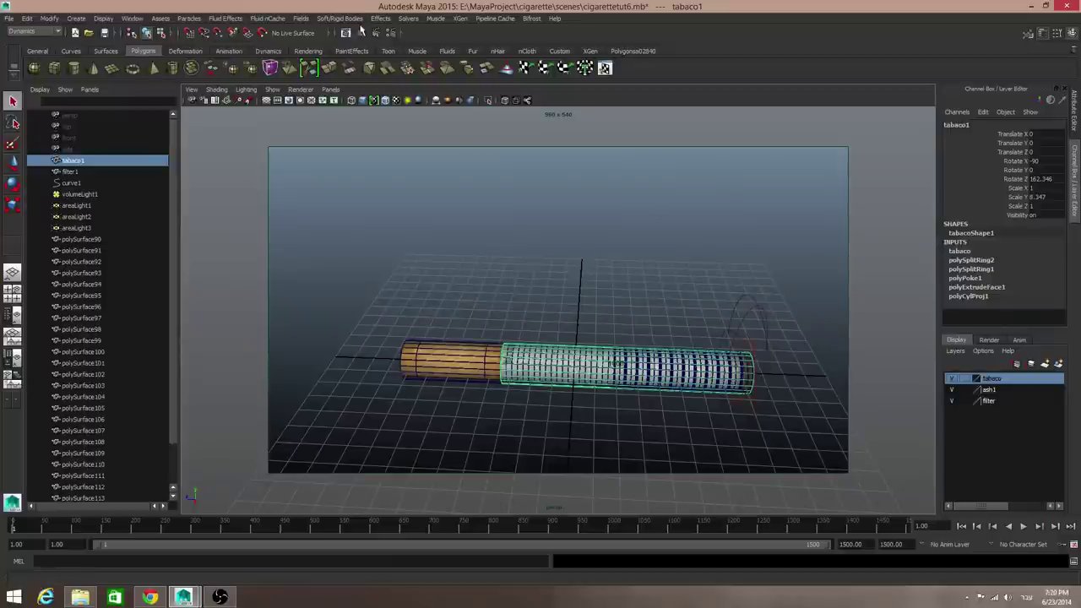
left_click(49, 33)
left_click(48, 66)
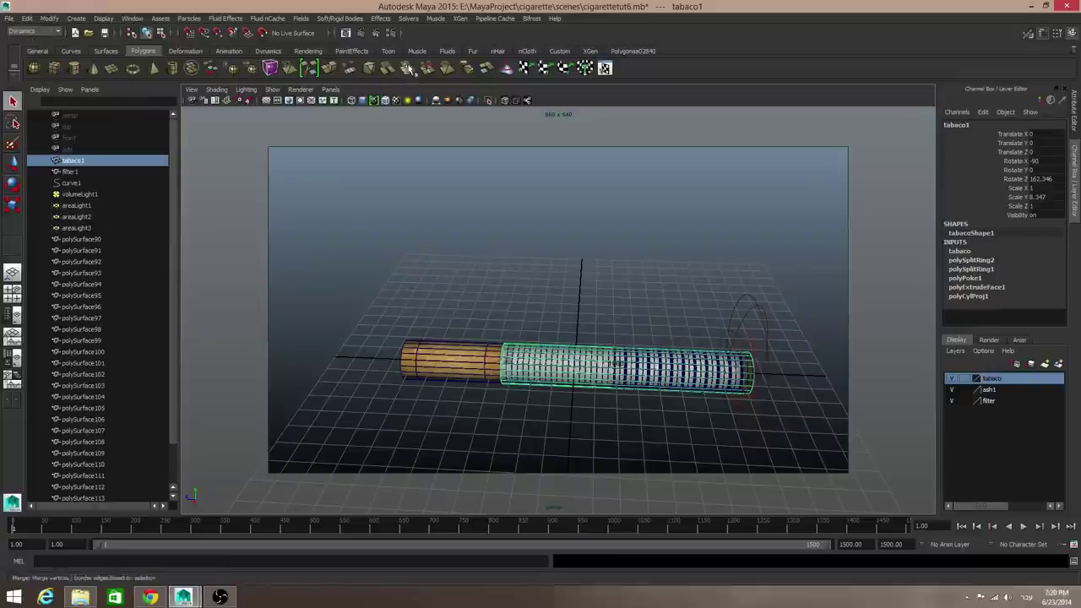
Step: Create a 3D fluid container and zoom out to see it beside the cigarette
left_click(226, 17)
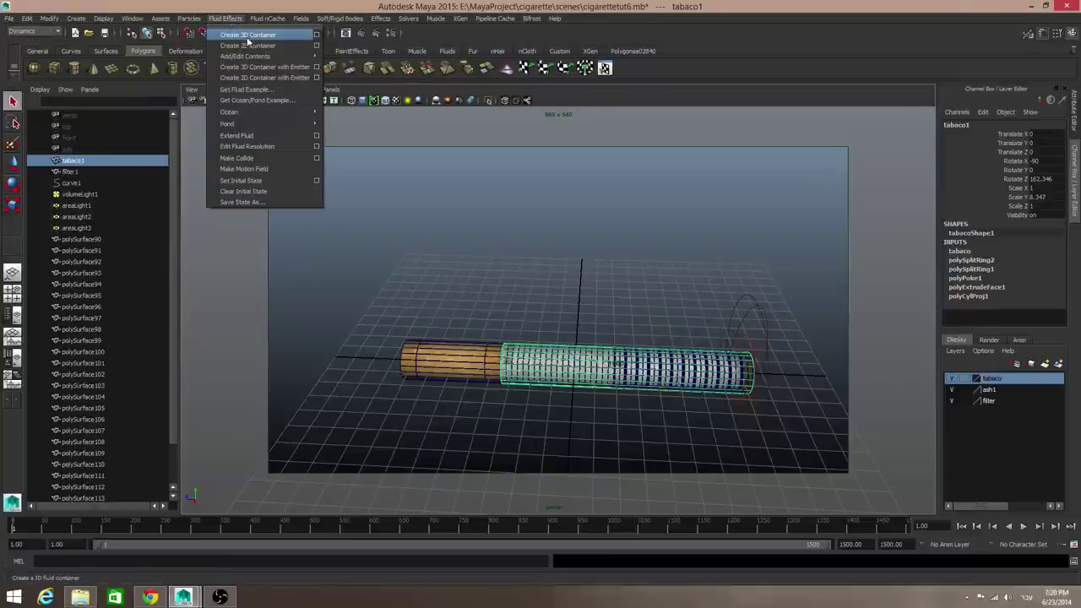
left_click(254, 36)
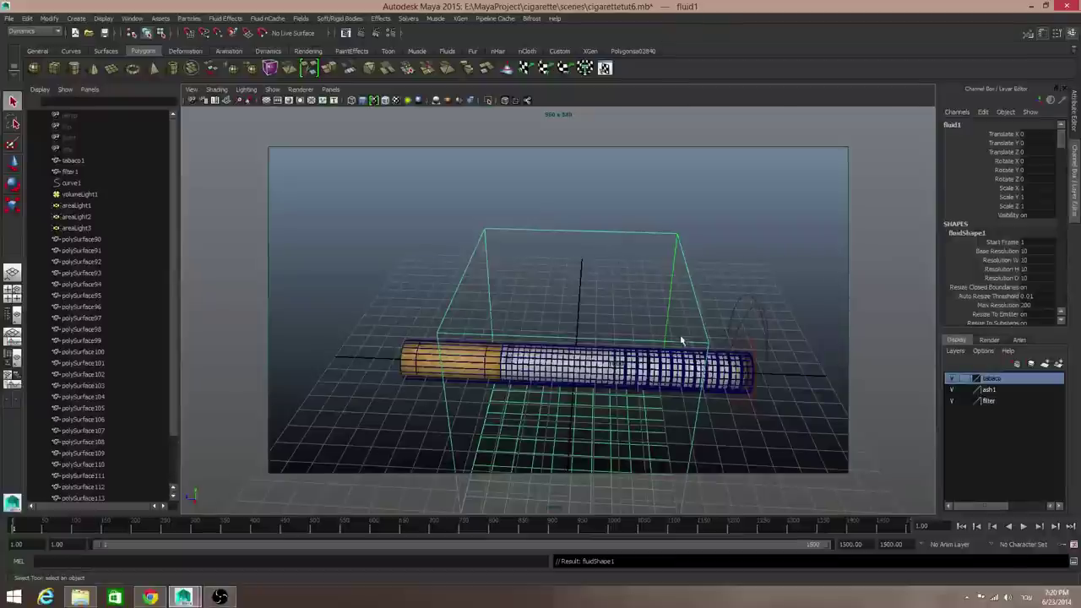
left_click_drag(680, 341, 671, 297, "alt")
right_click_drag(671, 297, 545, 235, "alt")
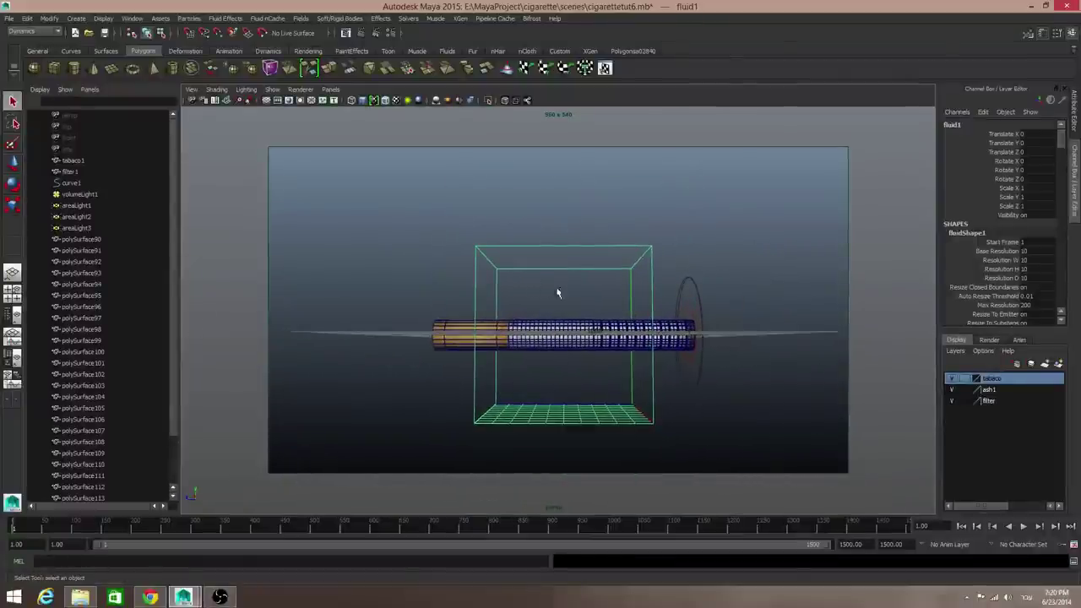
Step: Raise fluid1 with the Move tool to Translate Y 3.95, checking it in the four-view layout
key("super+space")
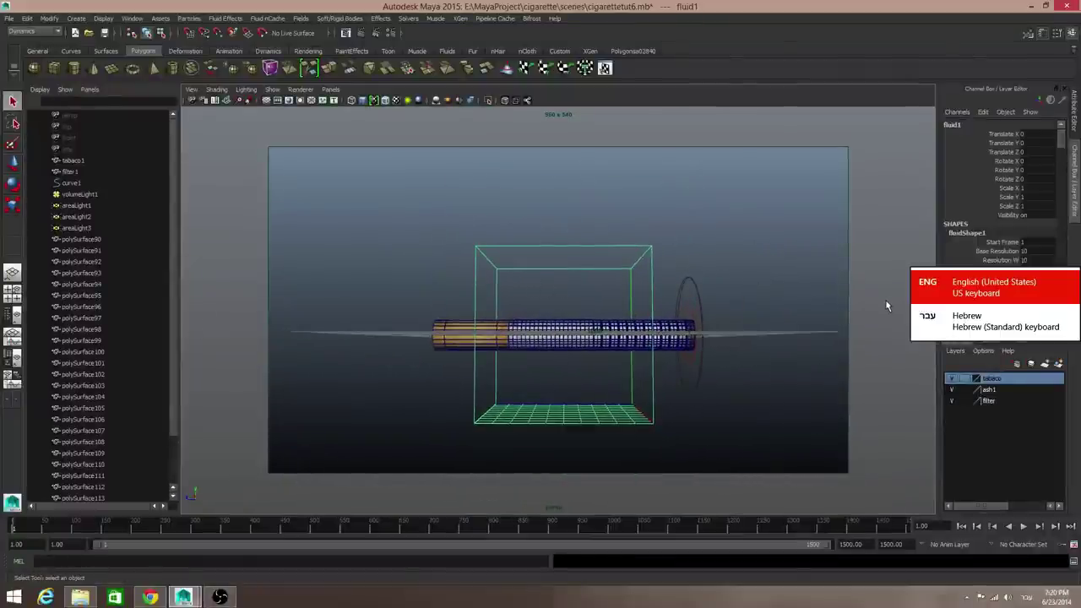
key("w")
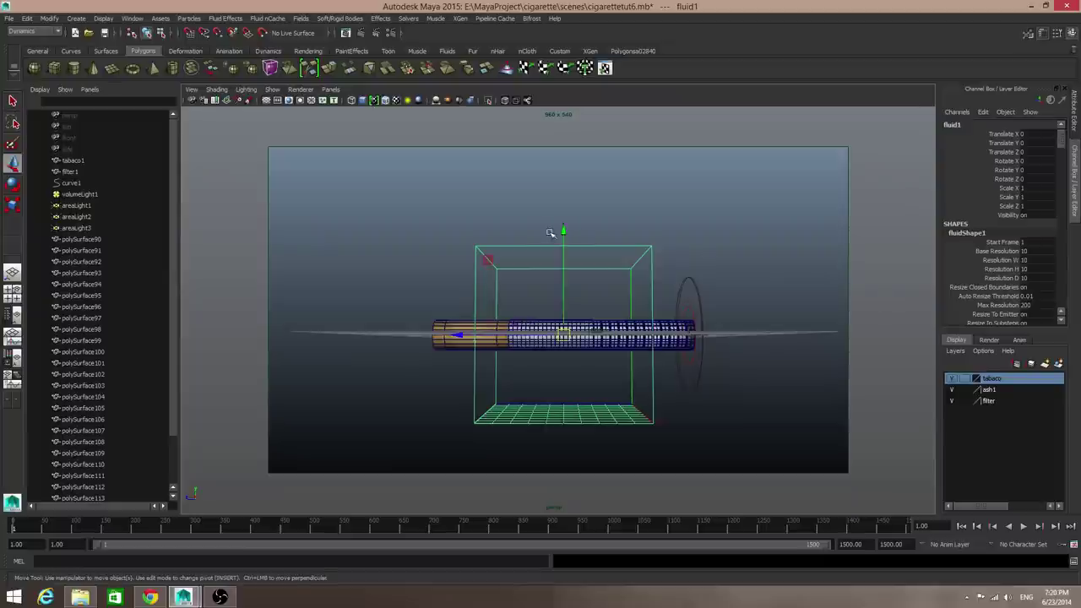
left_click_drag(564, 231, 571, 176)
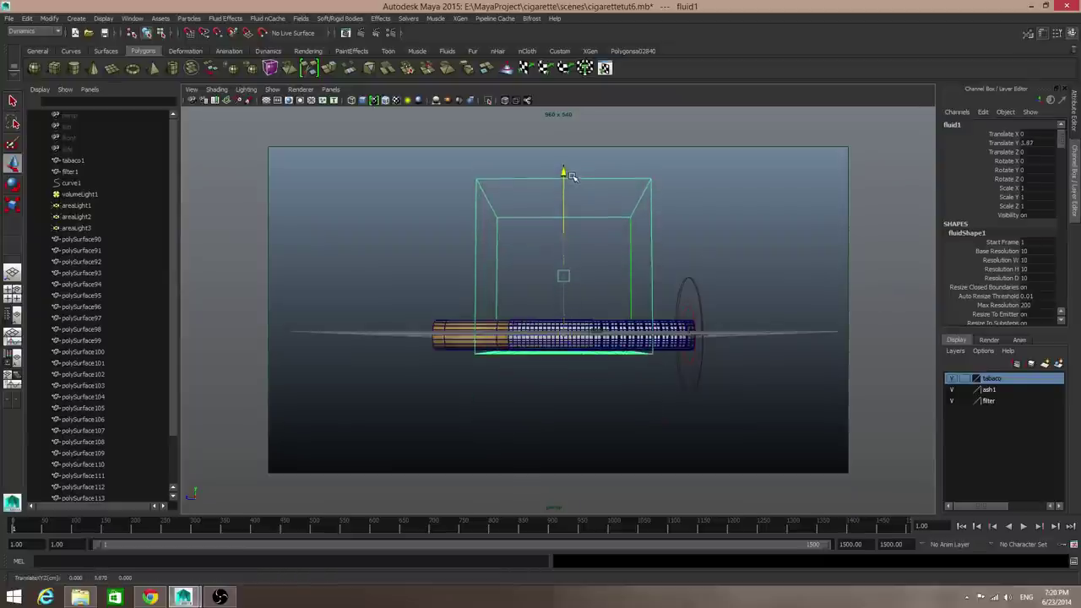
mouse_move(639, 285)
left_mouse_down("alt")
mouse_move(403, 284)
mouse_move(642, 290)
left_mouse_up("alt")
left_click_drag(400, 379, 511, 369, "alt")
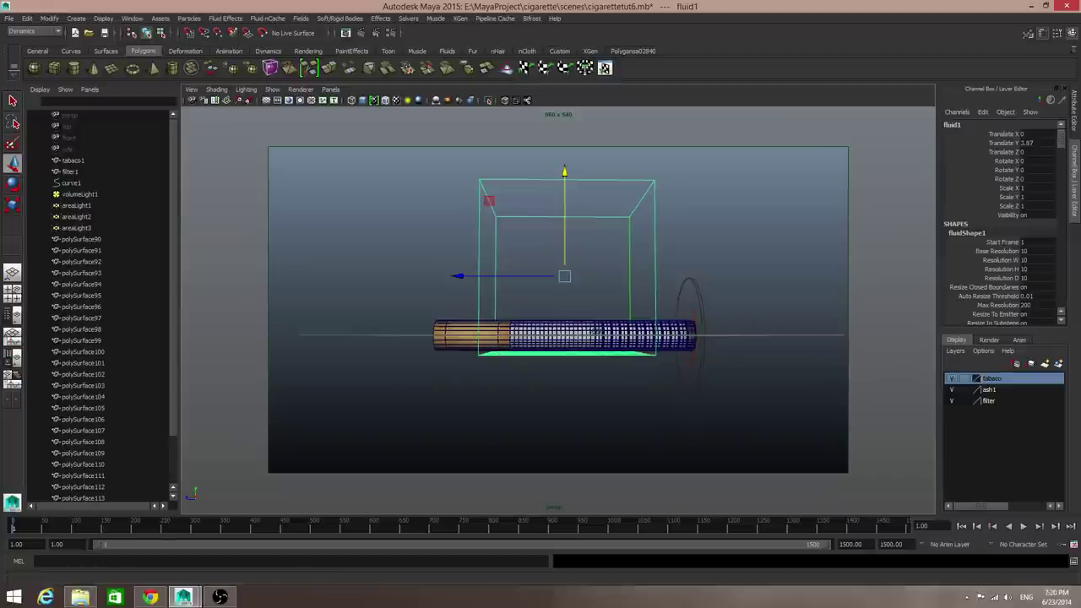
key("space")
key("space")
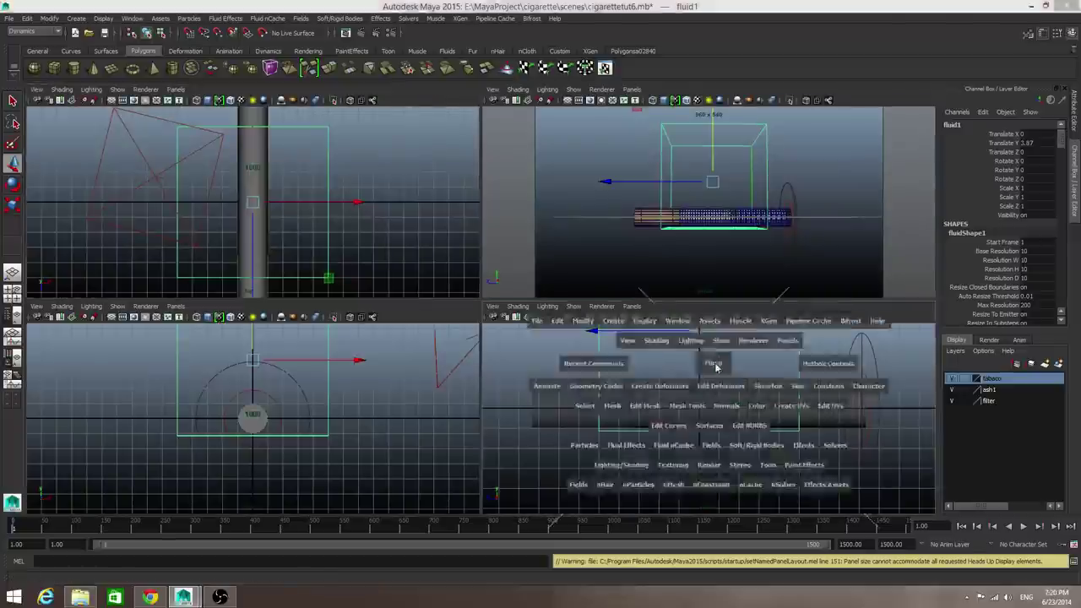
middle_click_drag(733, 363, 695, 422, "alt")
scroll(600, 320, "down", 1)
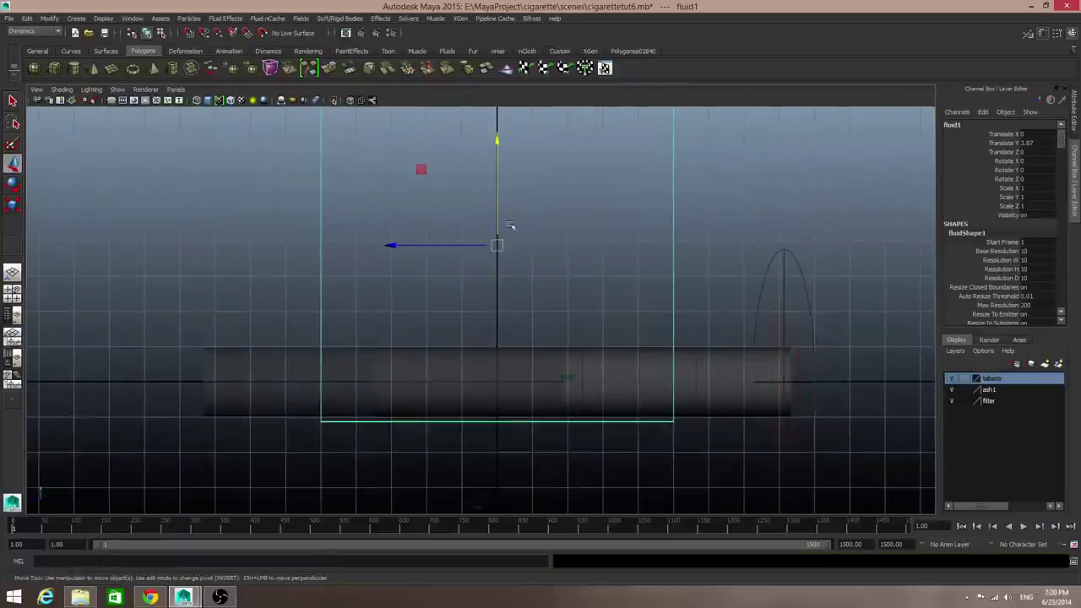
left_click_drag(496, 135, 496, 132)
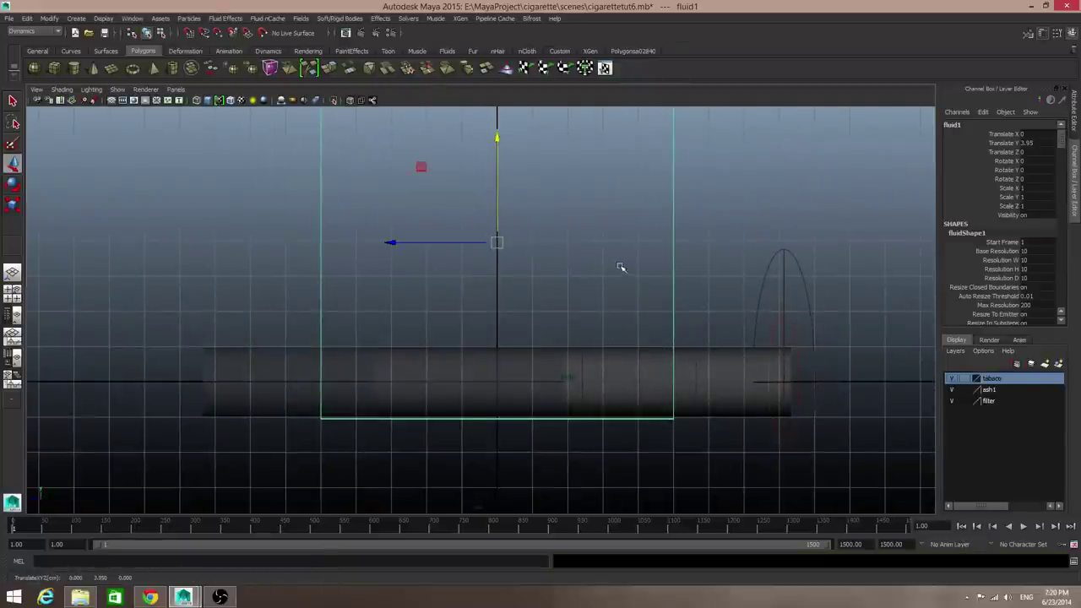
Step: Slide fluid1 along the cigarette to Translate Z -8.121 so it sits over the tip end
key("space")
key("space")
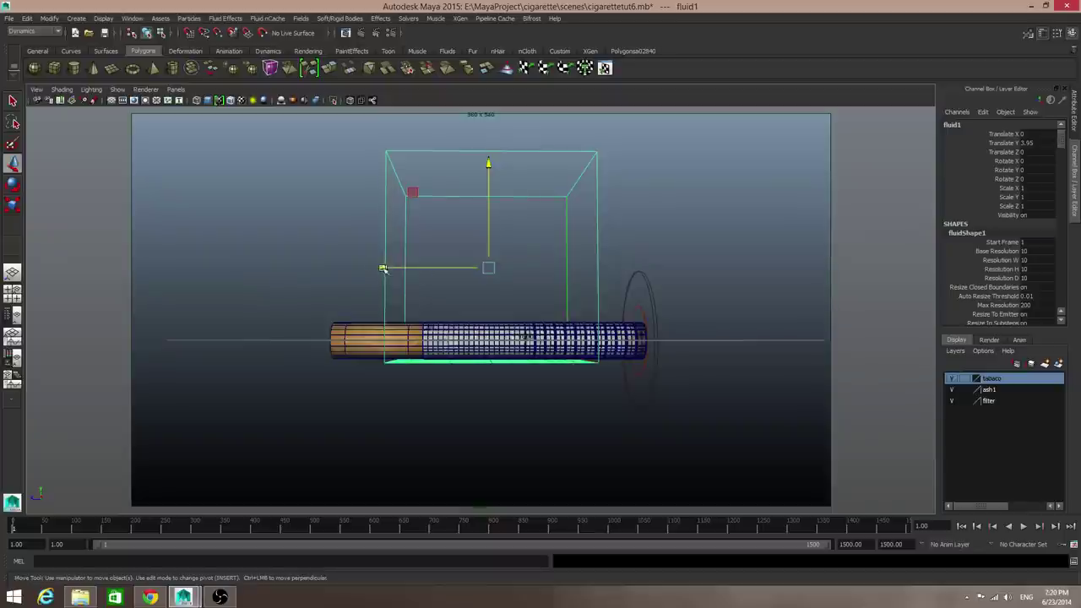
left_click_drag(386, 267, 507, 297)
key("space")
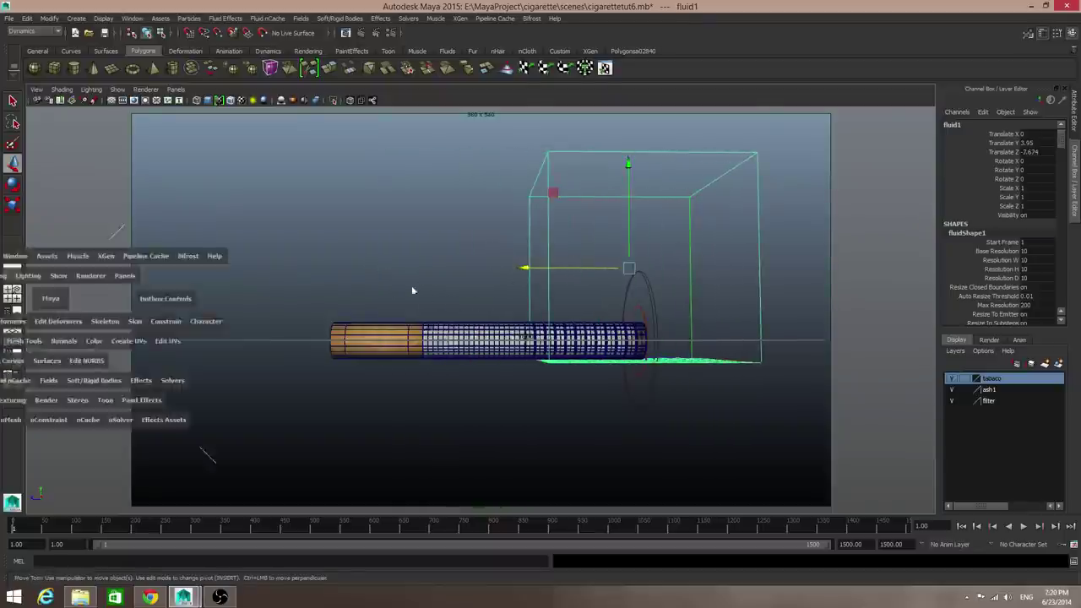
key("space")
middle_click_drag(784, 391, 584, 386, "alt")
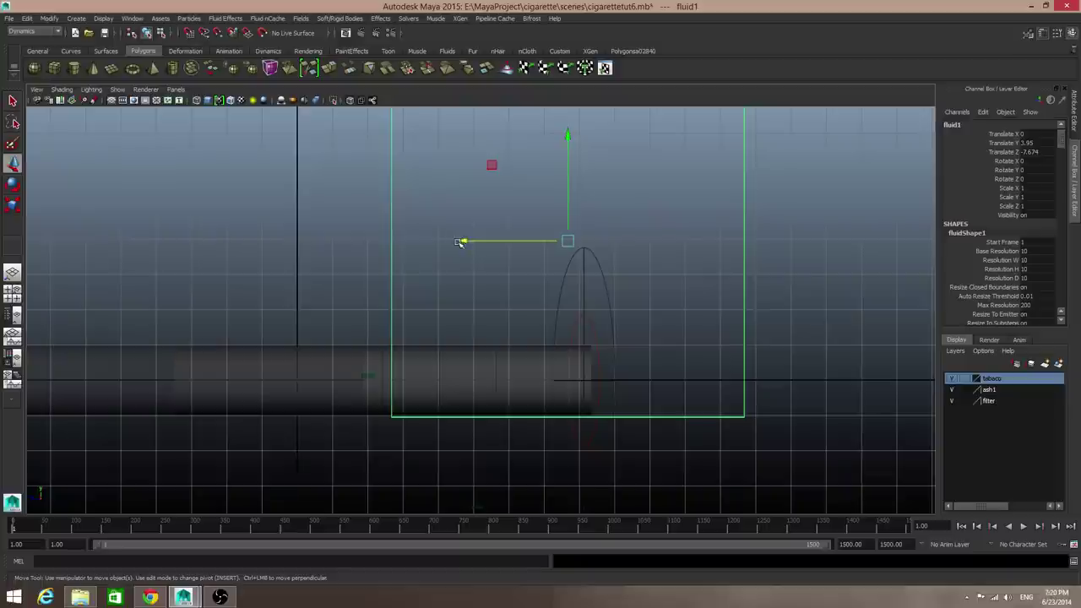
left_click_drag(462, 240, 479, 241)
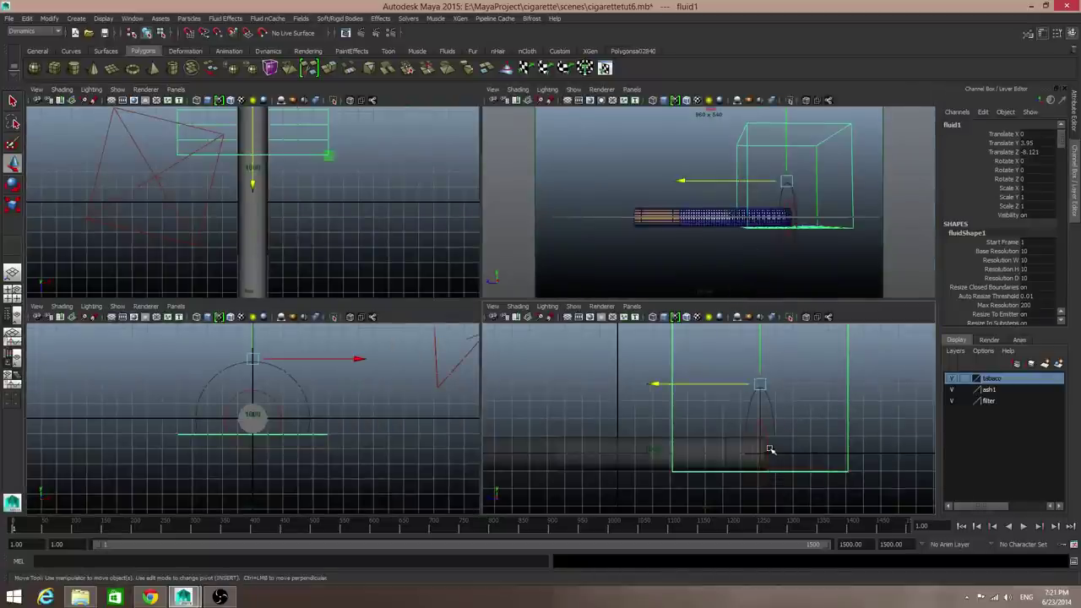
key("space")
left_click_drag(718, 282, 492, 218, "alt")
Step: Create a polygon cylinder, rotate it -90 on X and move it to Translate Z -10.417
left_click(73, 67)
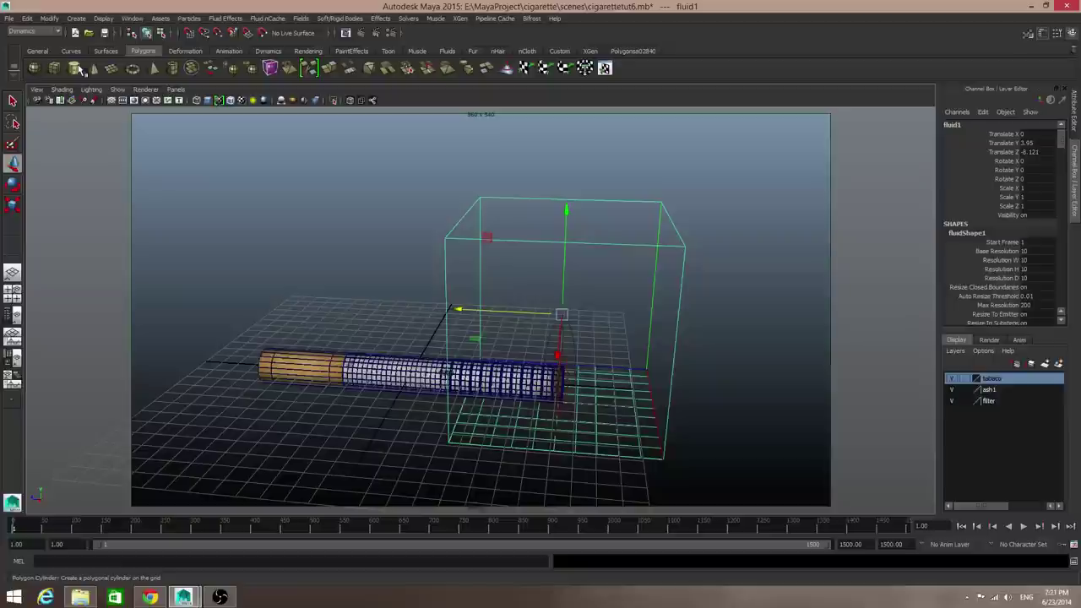
left_click_drag(457, 382, 316, 341, "alt")
right_click_drag(315, 341, 471, 361, "alt")
key("e")
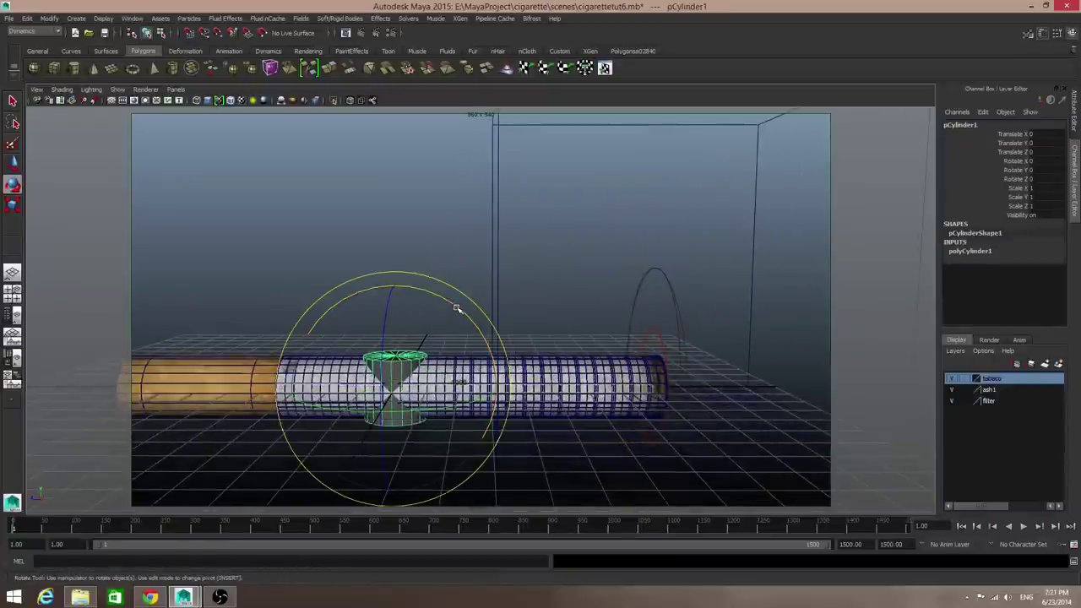
left_click_drag(456, 309, 490, 384)
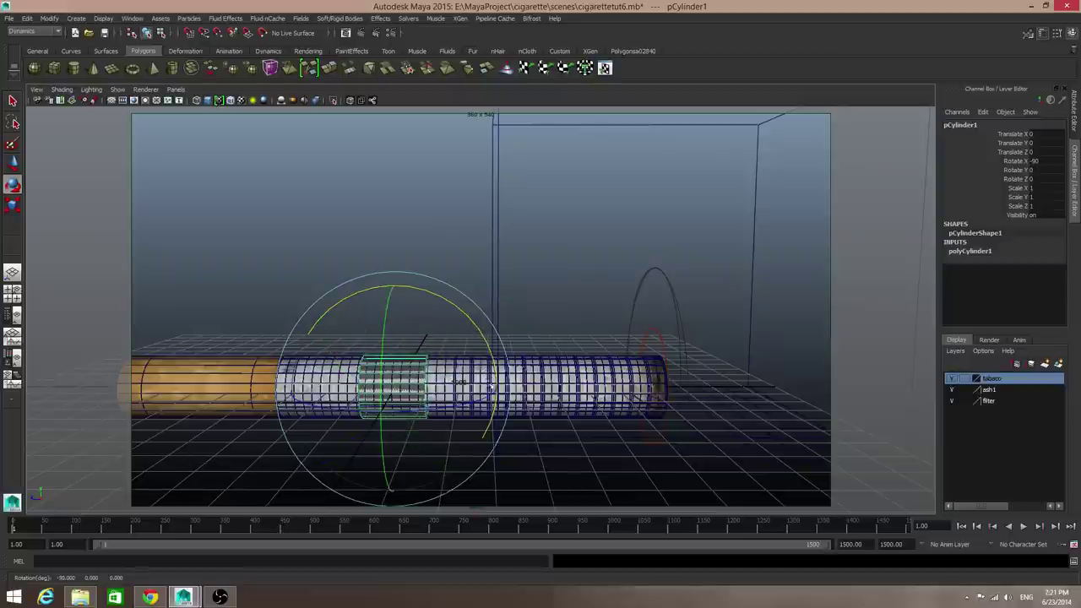
key("w")
left_click_drag(304, 386, 619, 387)
Step: Insert a new edge loop (polySplitRing5) around the cylinder, then return to object mode
key("f")
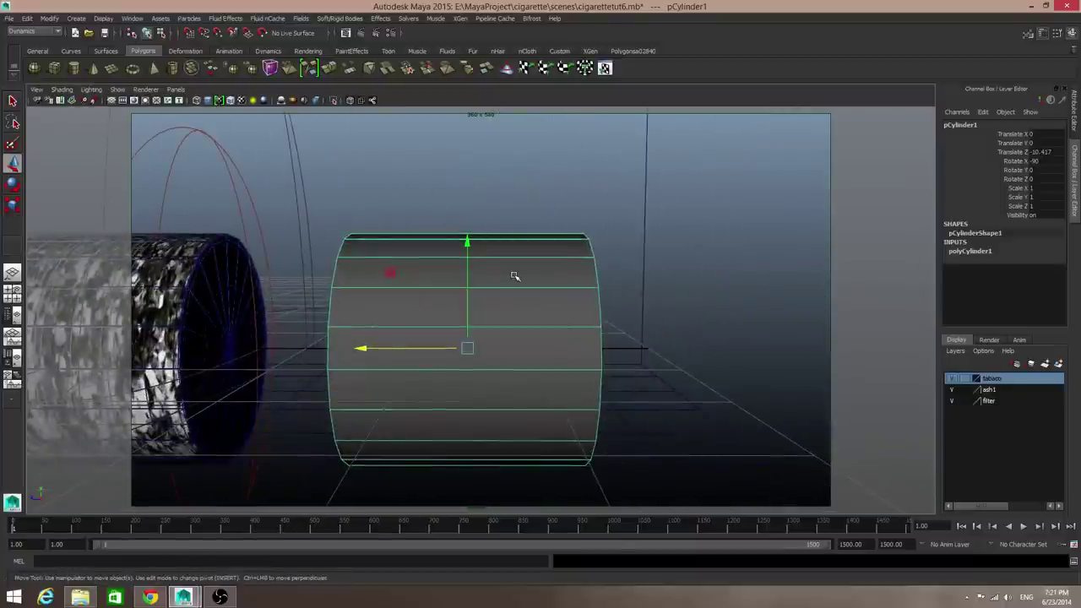
right_click_drag(515, 276, 507, 249)
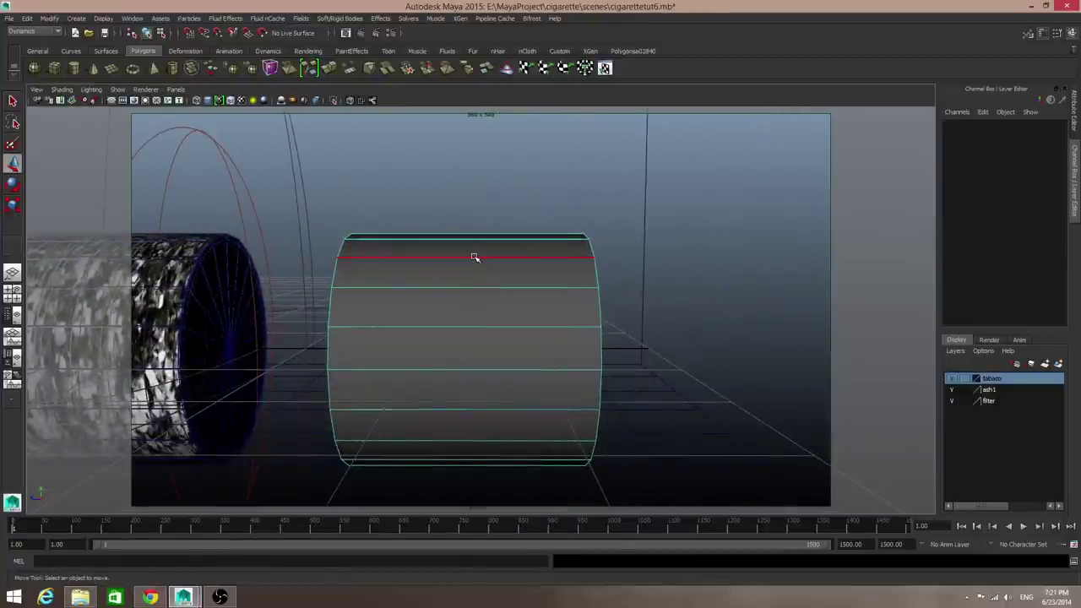
left_click(476, 256)
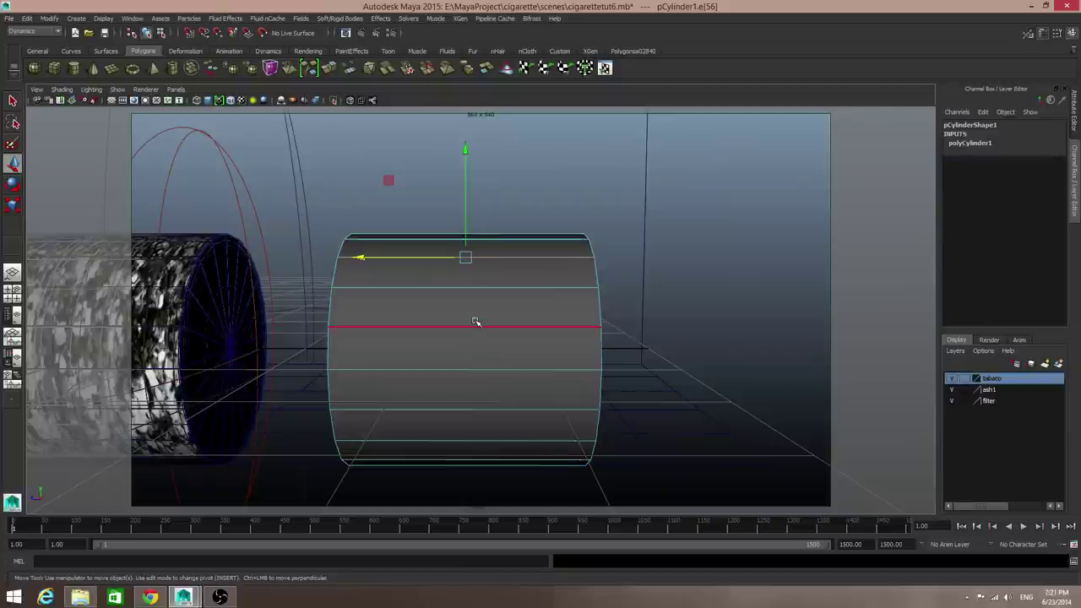
right_click_drag(475, 322, 397, 347, "shift")
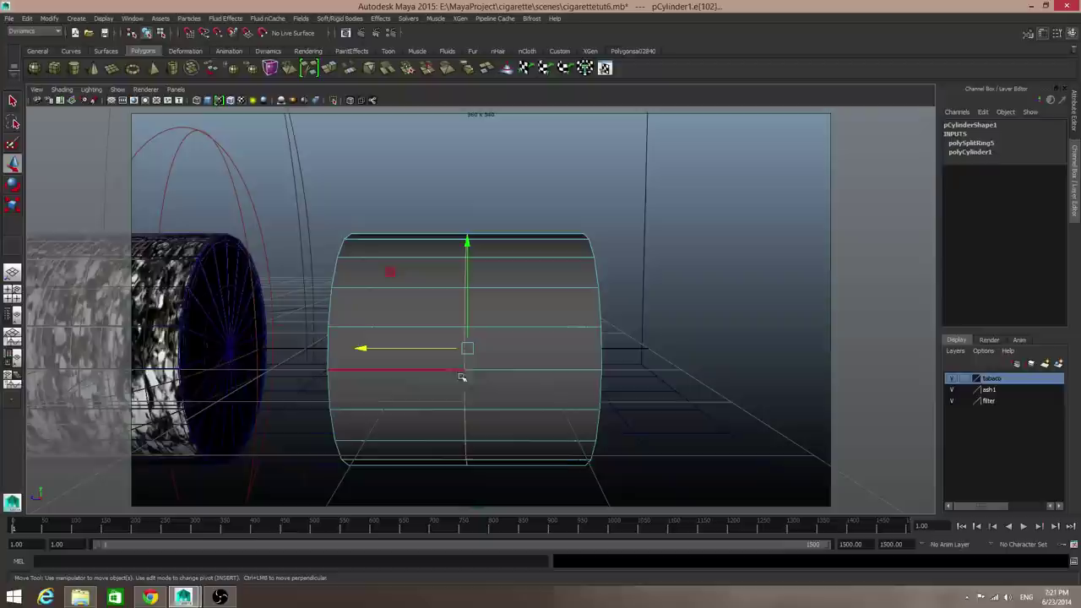
key("F8")
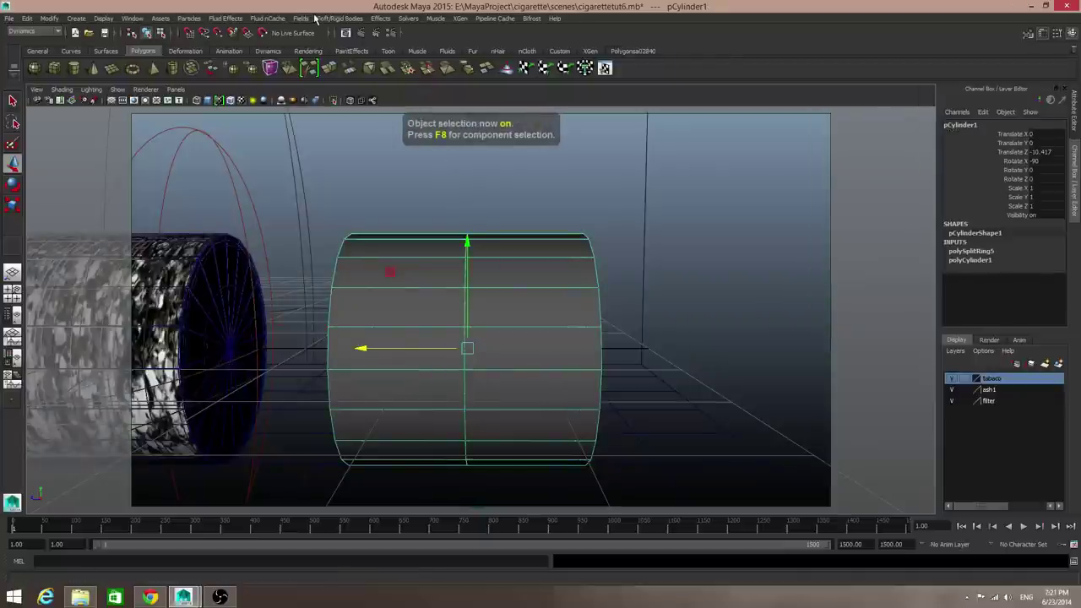
Step: Duplicate the centre edge loop on both sides with Offset Edge Loop, spreading them apart
left_click(34, 31)
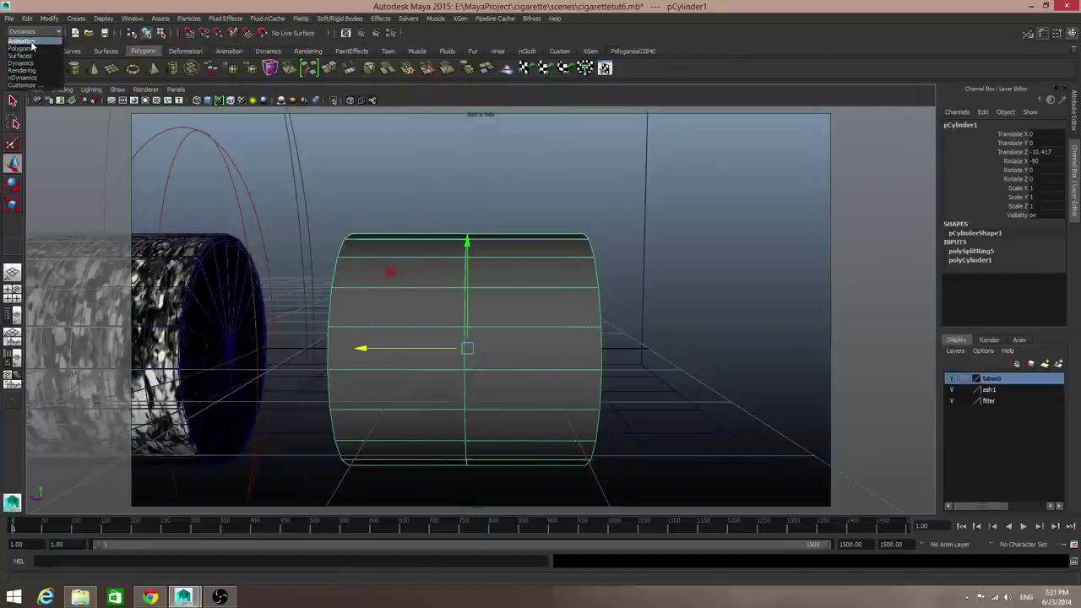
left_click(26, 46)
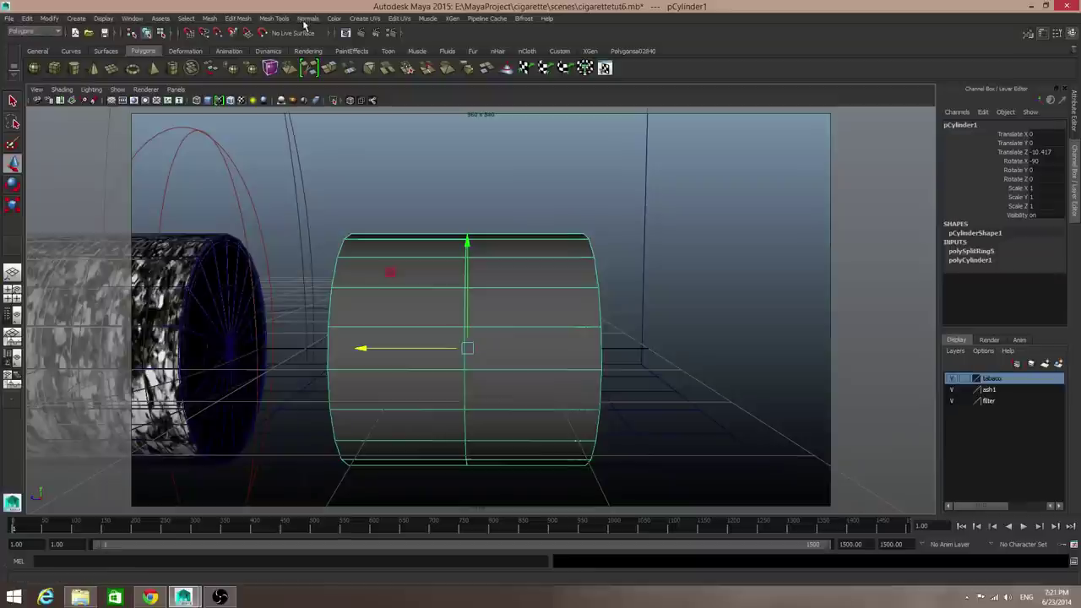
left_click(275, 24)
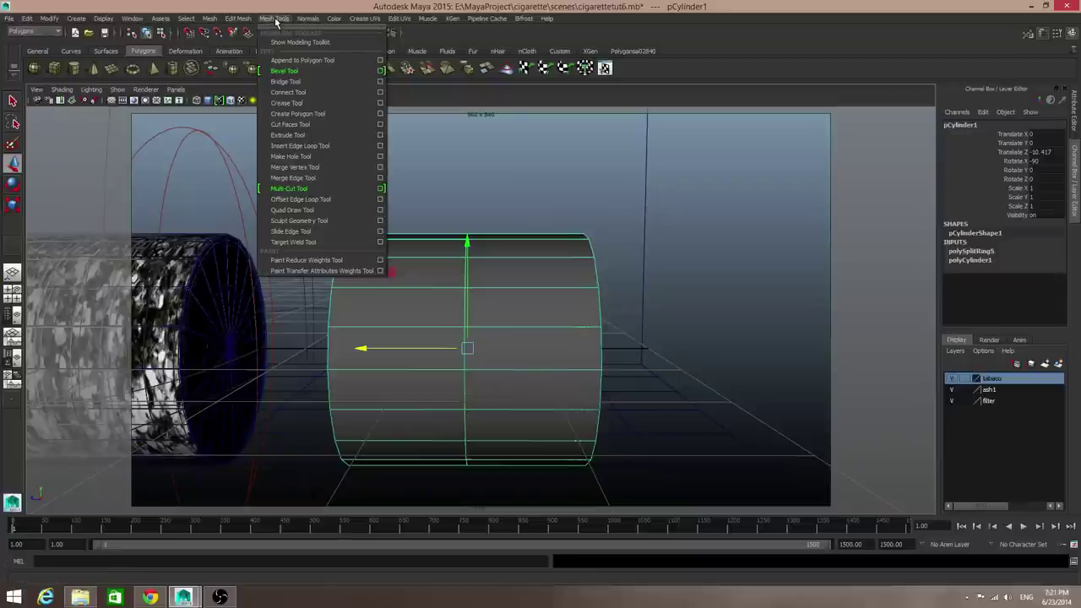
left_click(304, 199)
left_click_drag(465, 278, 468, 289)
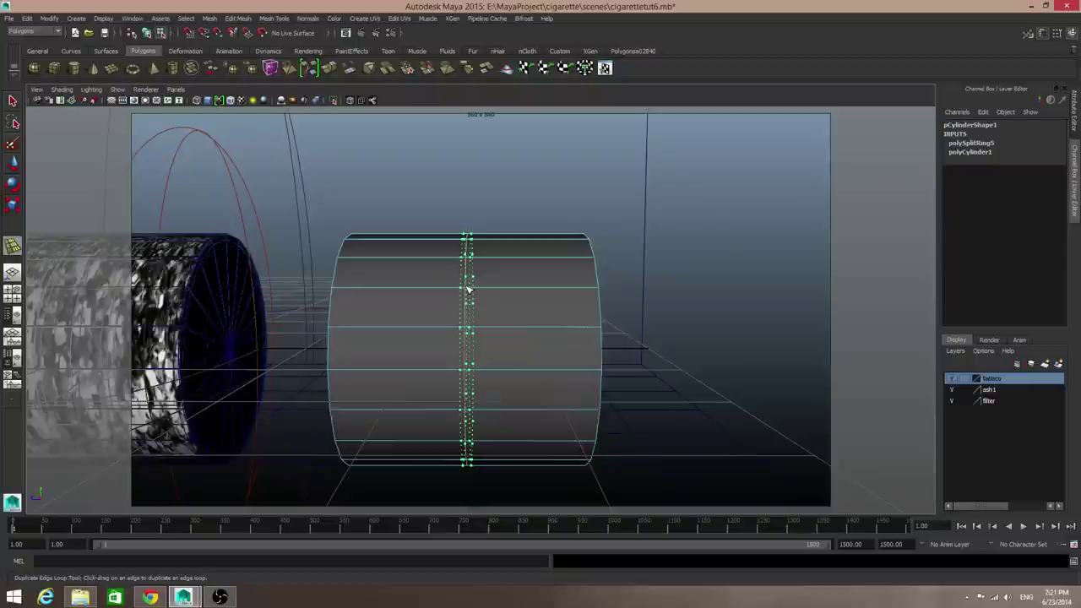
left_click_drag(469, 290, 475, 357)
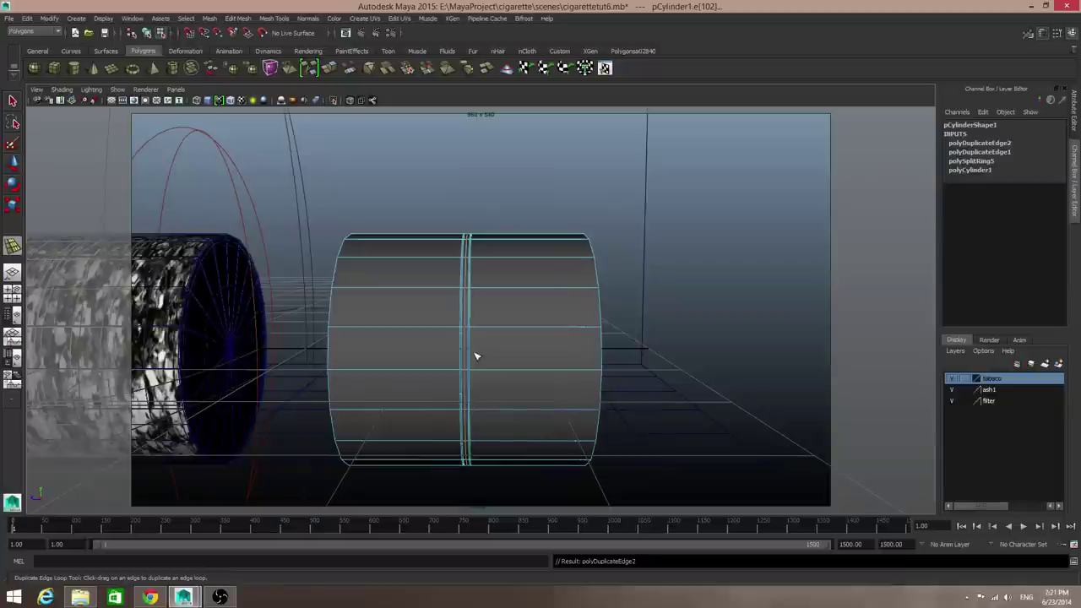
Step: Delete the right-half faces of pCylinder1, leaving a thin upright ring
left_click(12, 101)
key("F8")
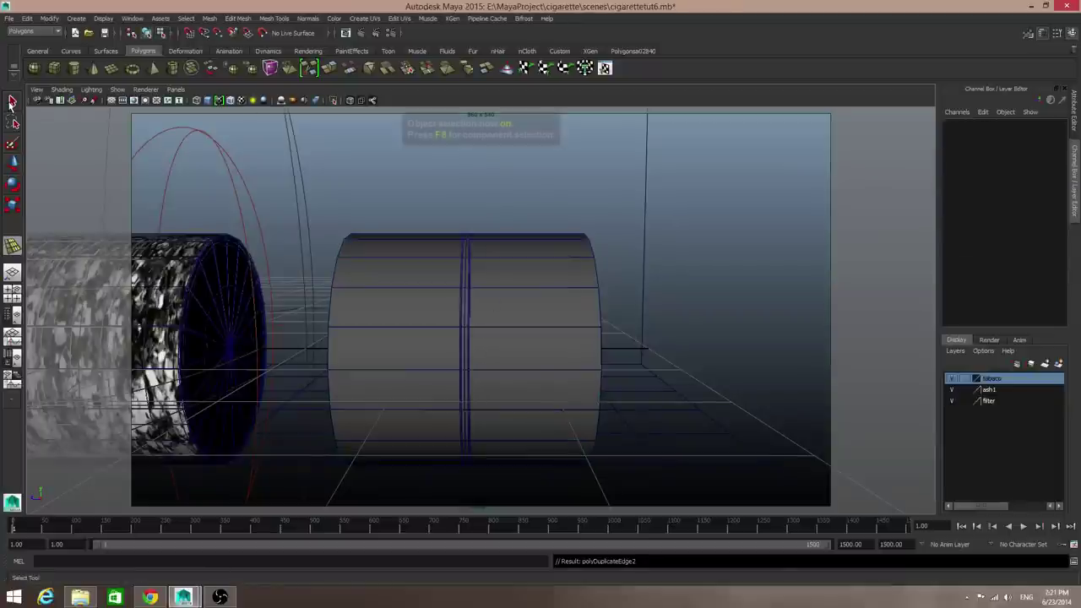
left_click(481, 292)
right_click_drag(523, 285, 525, 314)
left_click_drag(520, 178, 629, 530)
mouse_move(470, 386)
left_mouse_down("alt")
mouse_move(555, 343)
mouse_move(486, 362)
mouse_move(434, 228)
mouse_move(482, 526)
mouse_move(507, 502)
mouse_move(503, 439)
mouse_move(473, 430)
mouse_move(486, 473)
mouse_move(499, 419)
mouse_move(486, 431)
mouse_move(461, 425)
mouse_move(487, 394)
left_mouse_up("alt")
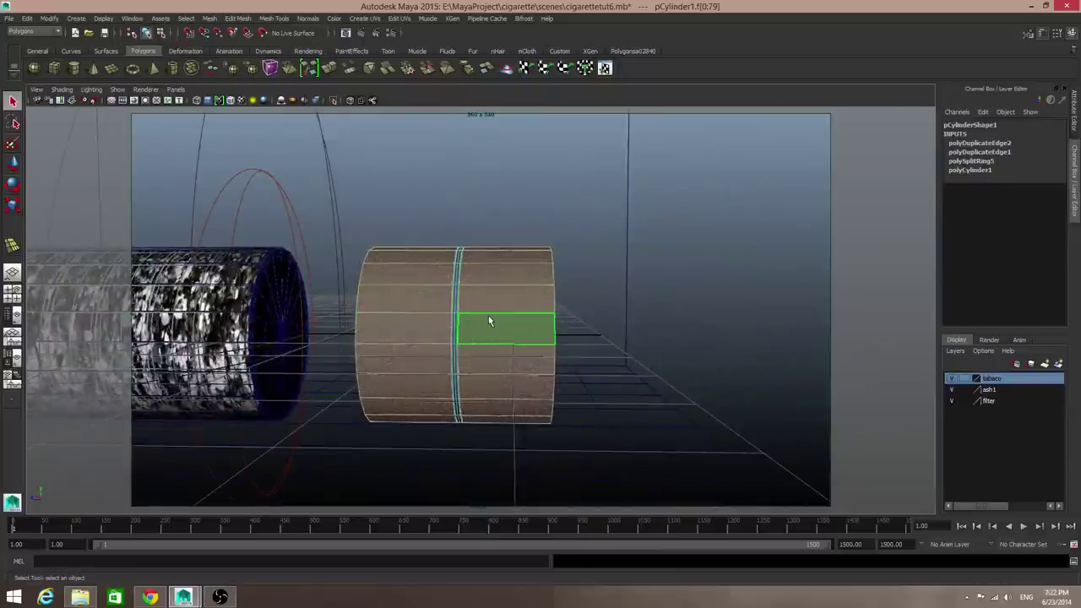
key("Delete")
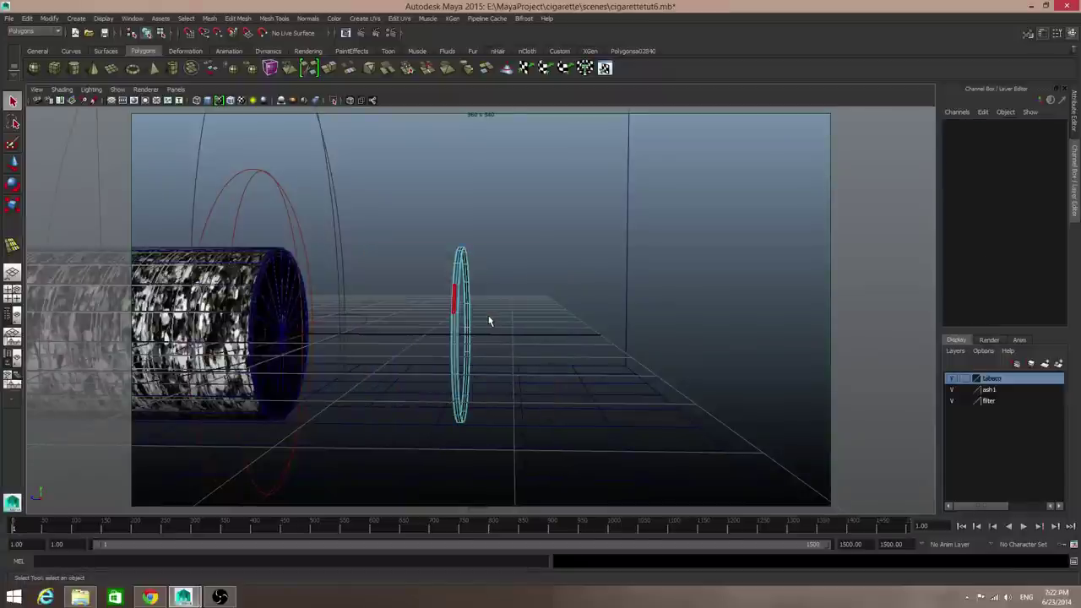
key("F8")
key("F8")
right_click_drag(441, 273, 510, 309, "alt")
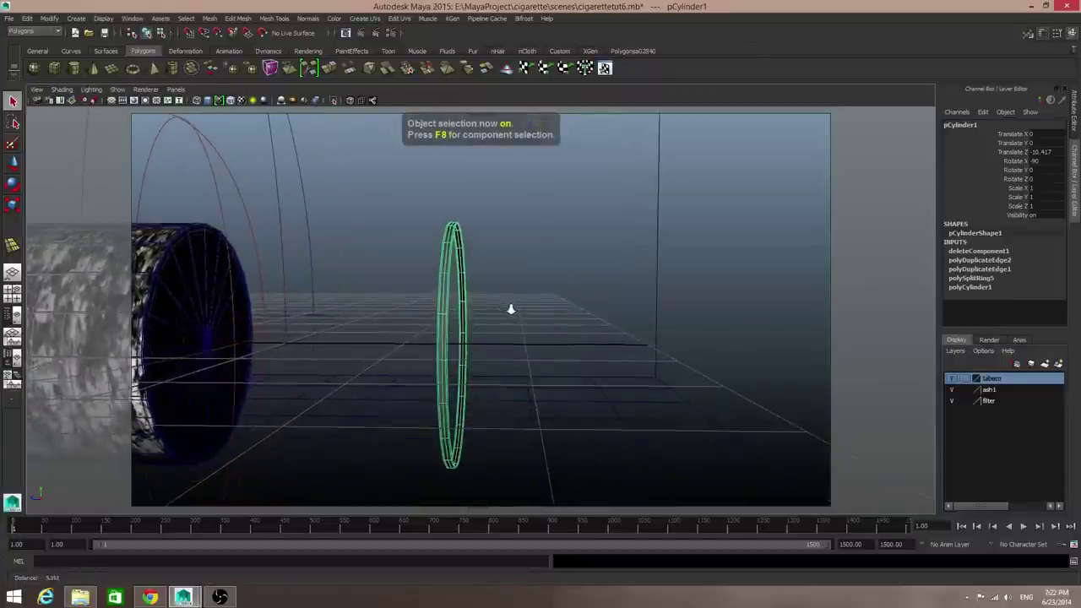
left_click_drag(498, 316, 466, 293, "alt")
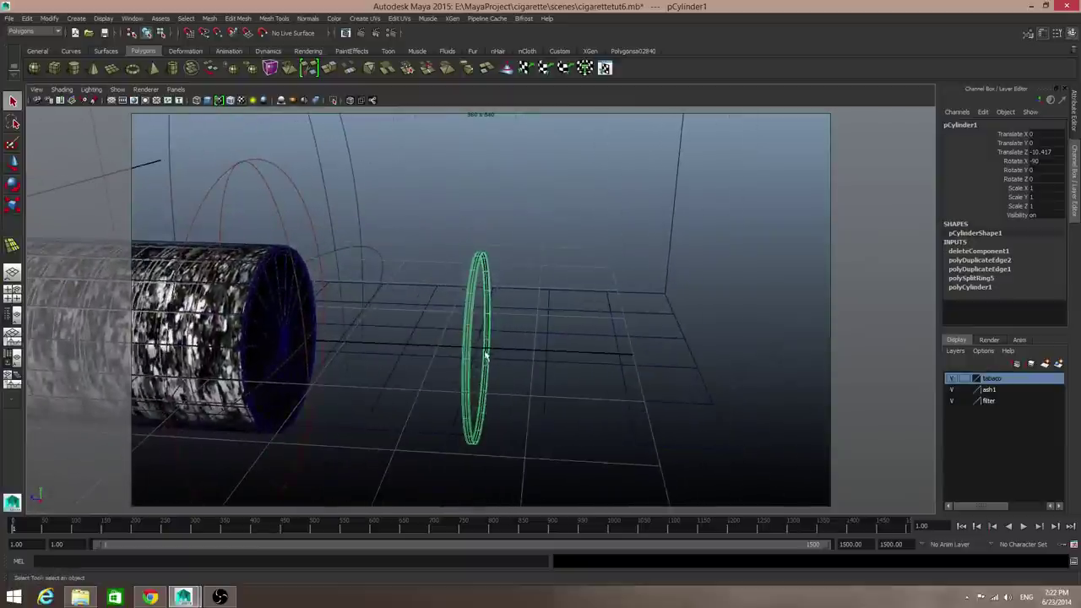
left_click_drag(484, 355, 489, 353, "alt")
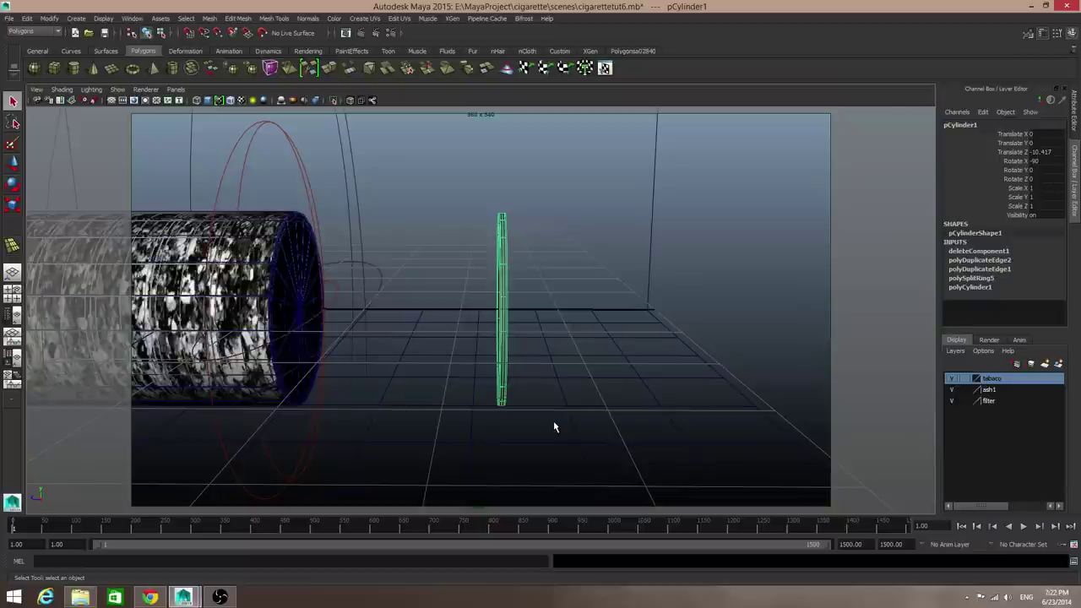
mouse_move(513, 381)
left_mouse_down("alt")
mouse_move(543, 396)
mouse_move(499, 380)
left_mouse_up("alt")
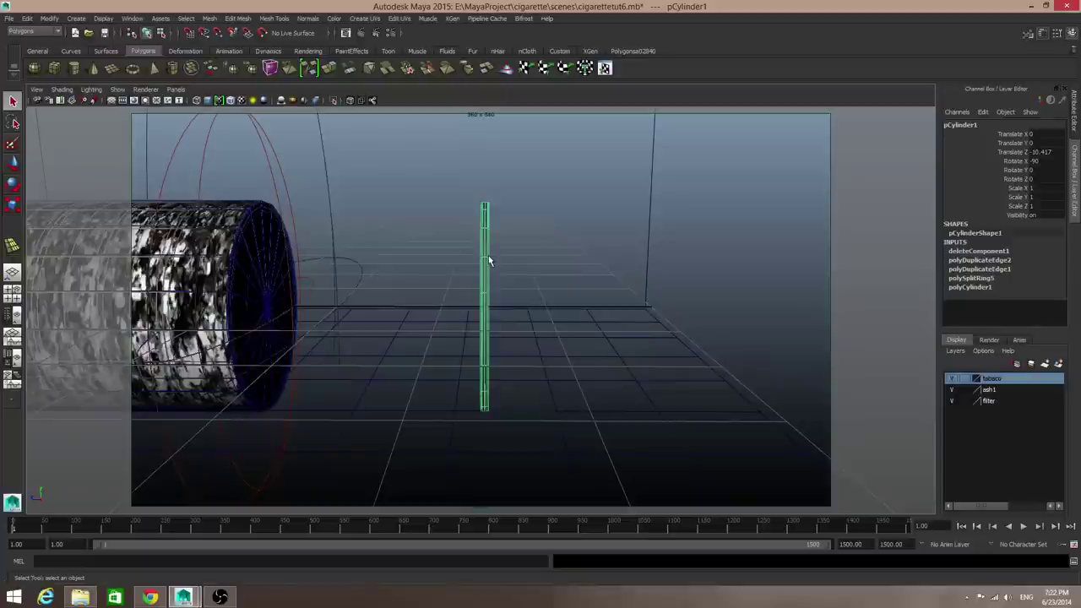
Step: Move the ring along Z to Translate Z -8.224, flush against the cigarette's burning tip
left_click_drag(488, 260, 575, 290, "alt")
key("w")
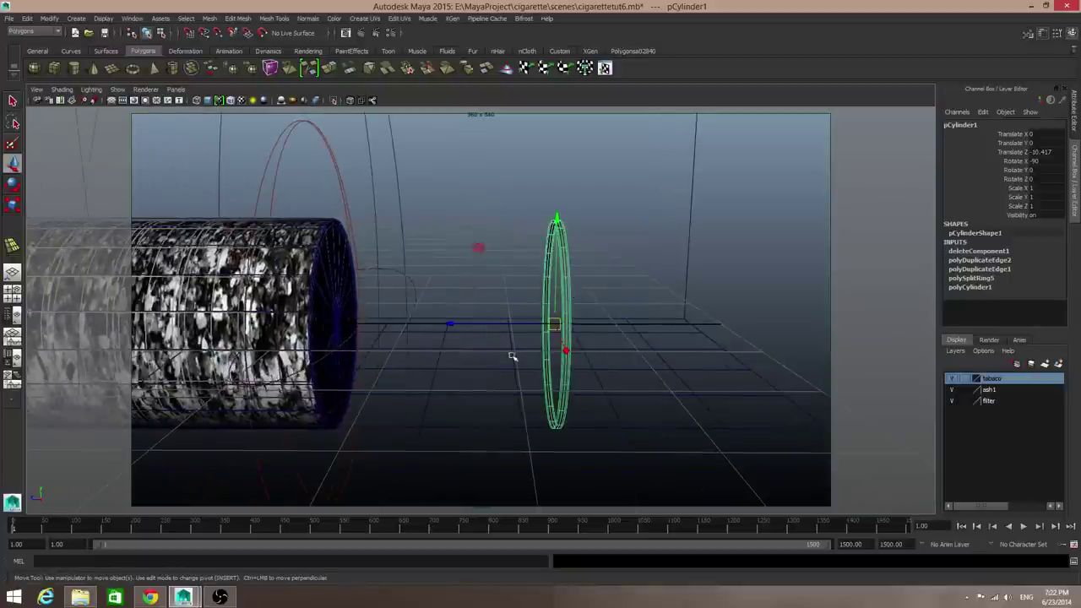
left_click_drag(447, 322, 229, 321)
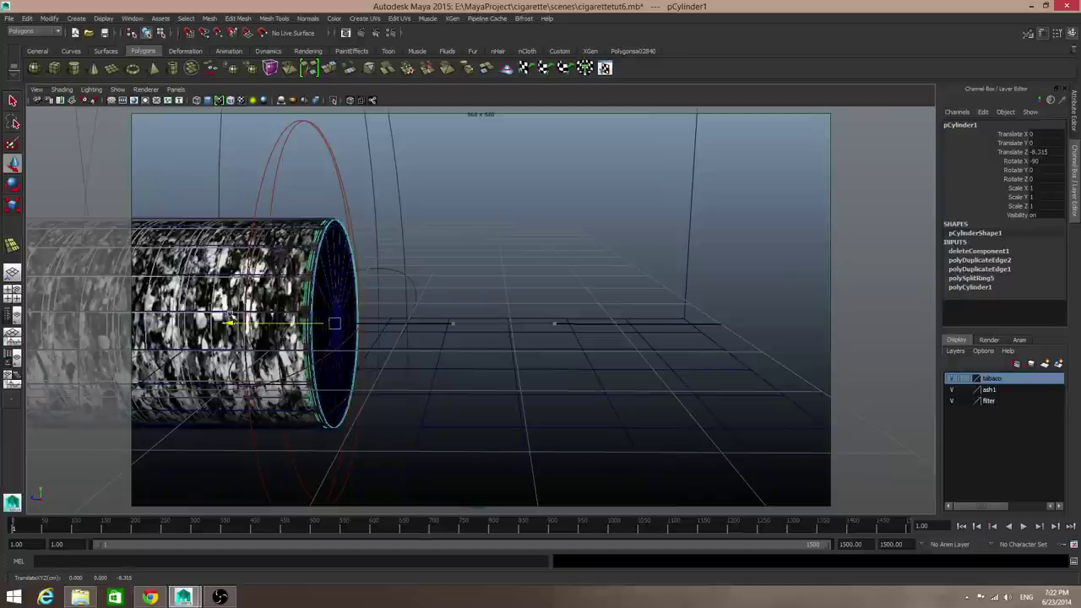
left_click_drag(332, 331, 394, 323, "alt")
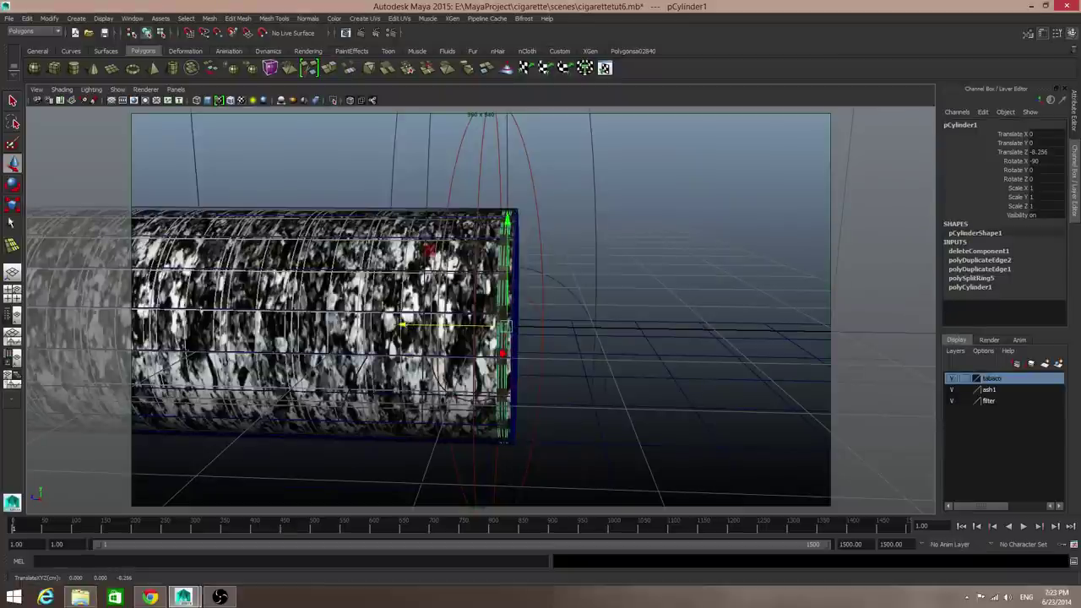
left_click(12, 293)
key("space")
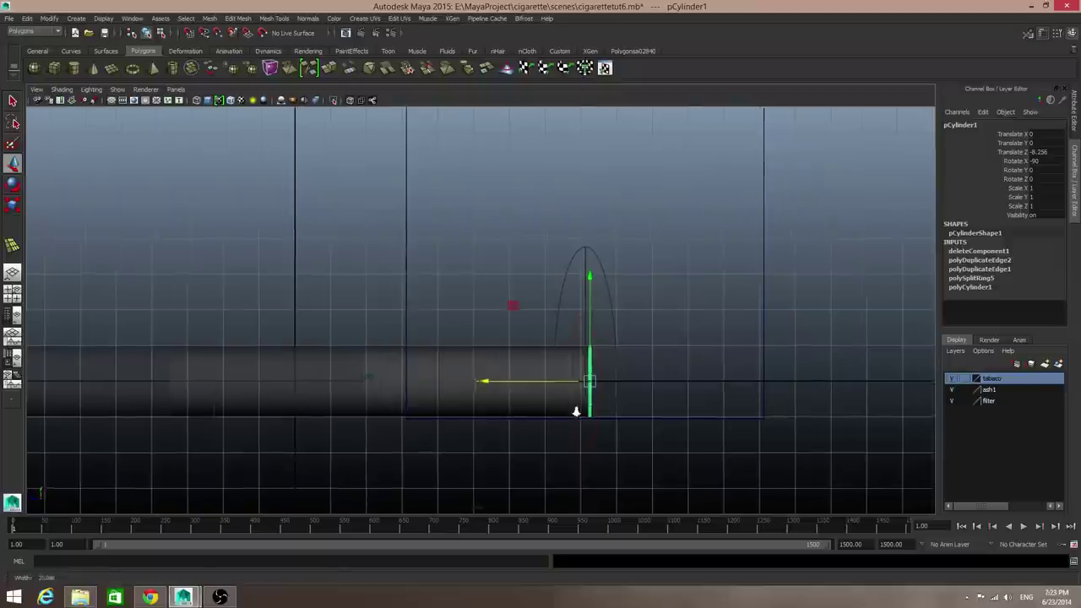
scroll(579, 410, "up", 3)
scroll(638, 338, "up", 3)
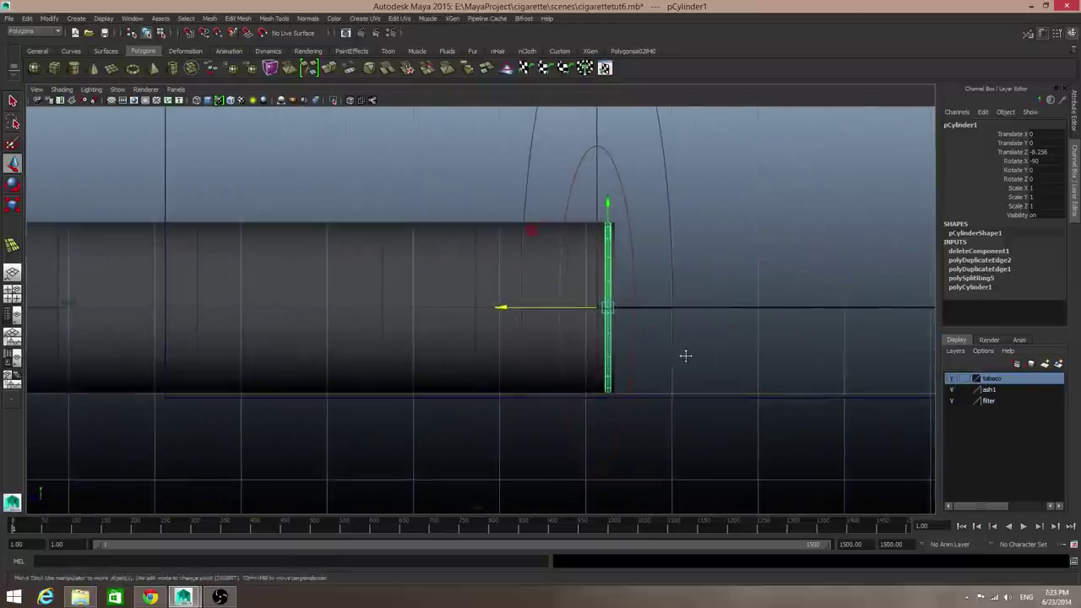
left_click_drag(467, 312, 458, 312)
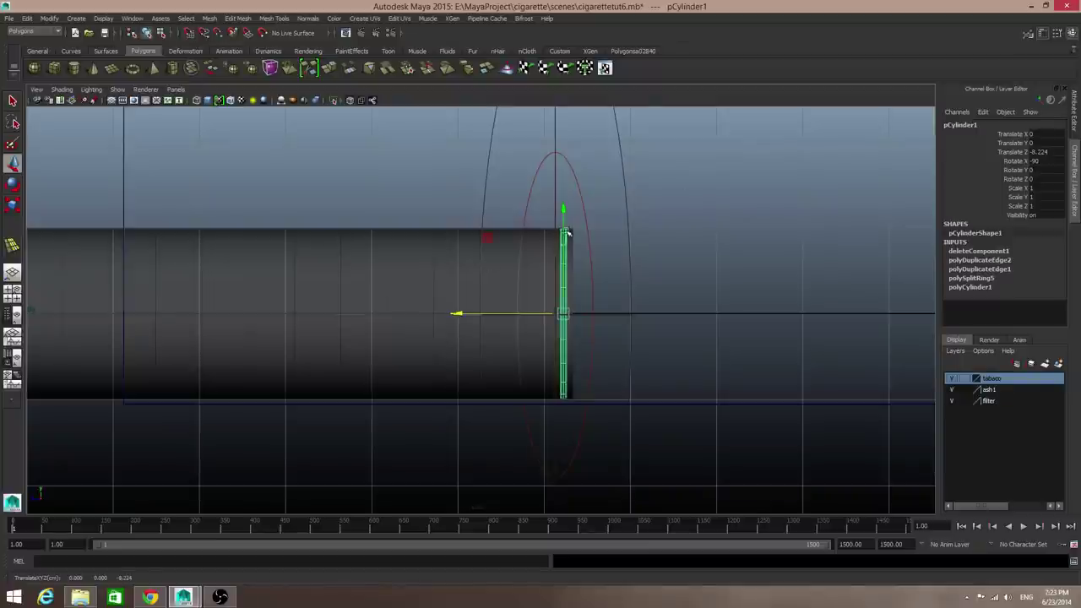
key("space")
key("space")
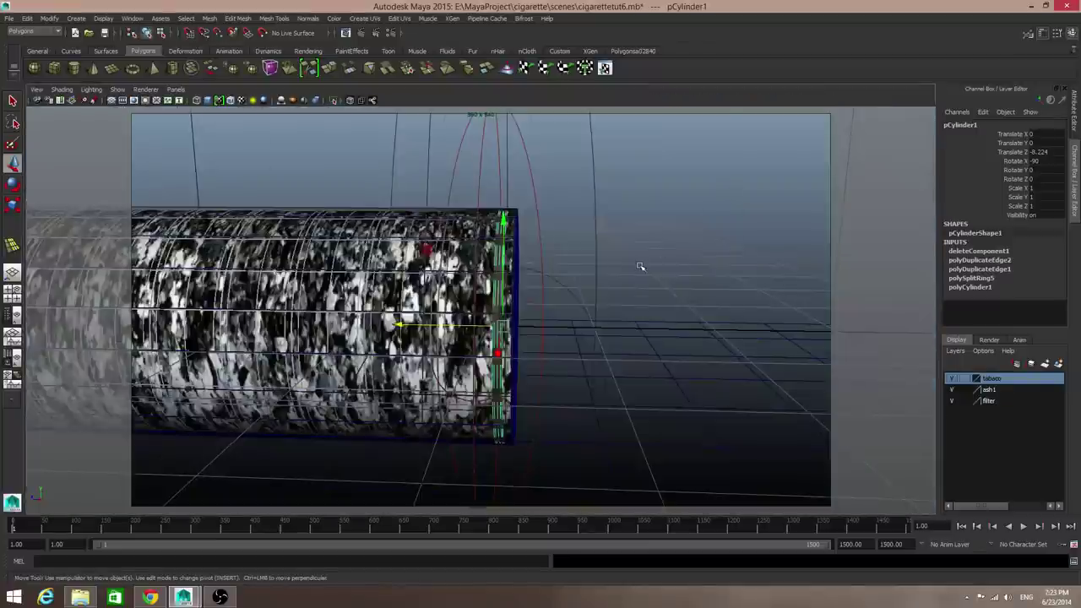
Step: Rename pCylinder1 to smokeemitter in the Outliner of the Persp/Outliner layout
key("f")
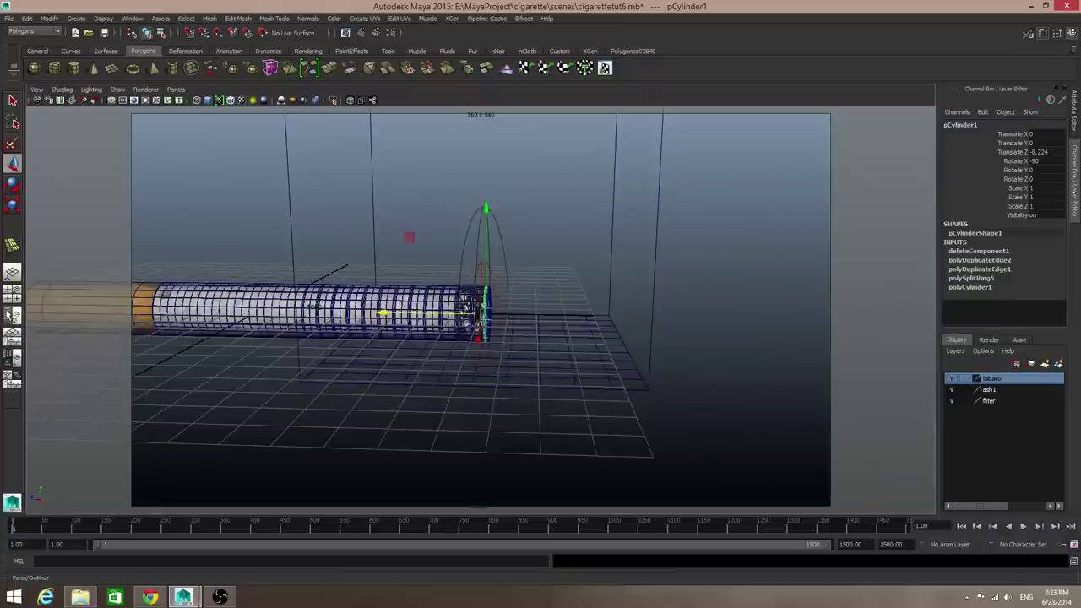
left_click(10, 314)
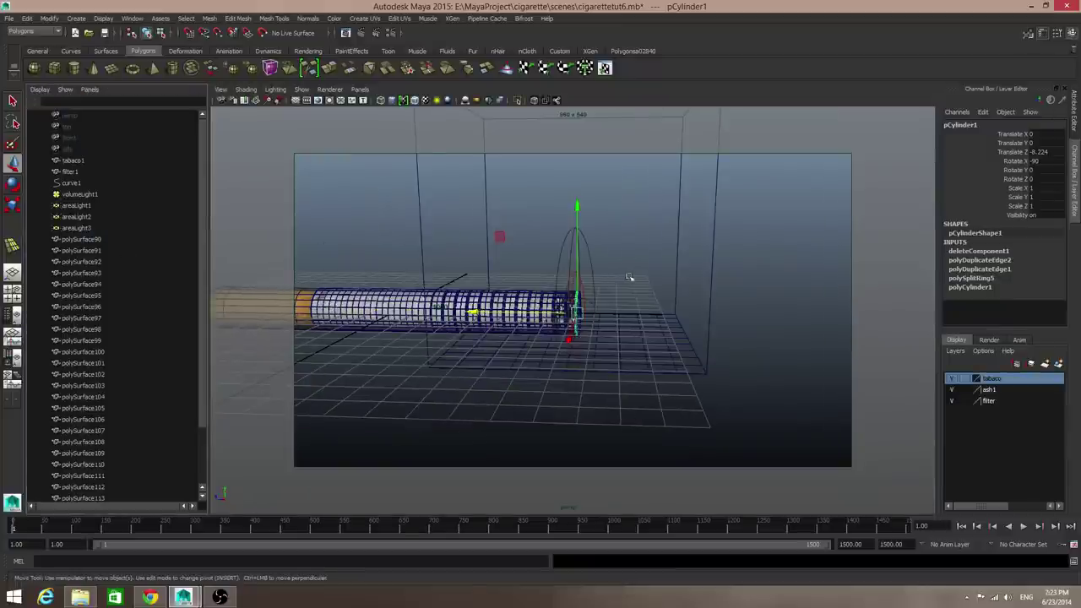
scroll(123, 387, "down", 2)
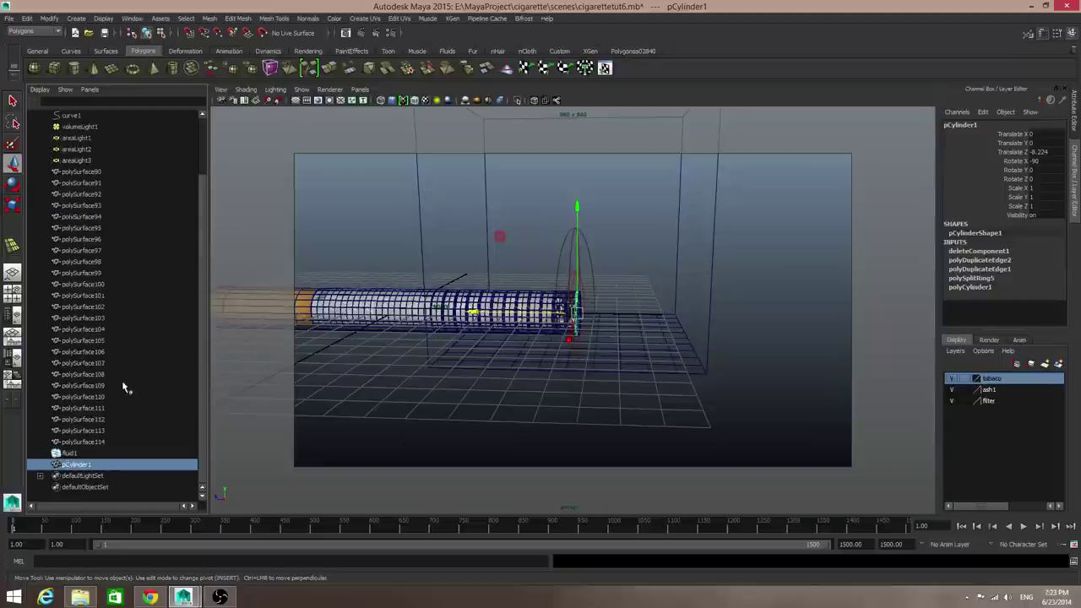
double_click(77, 464)
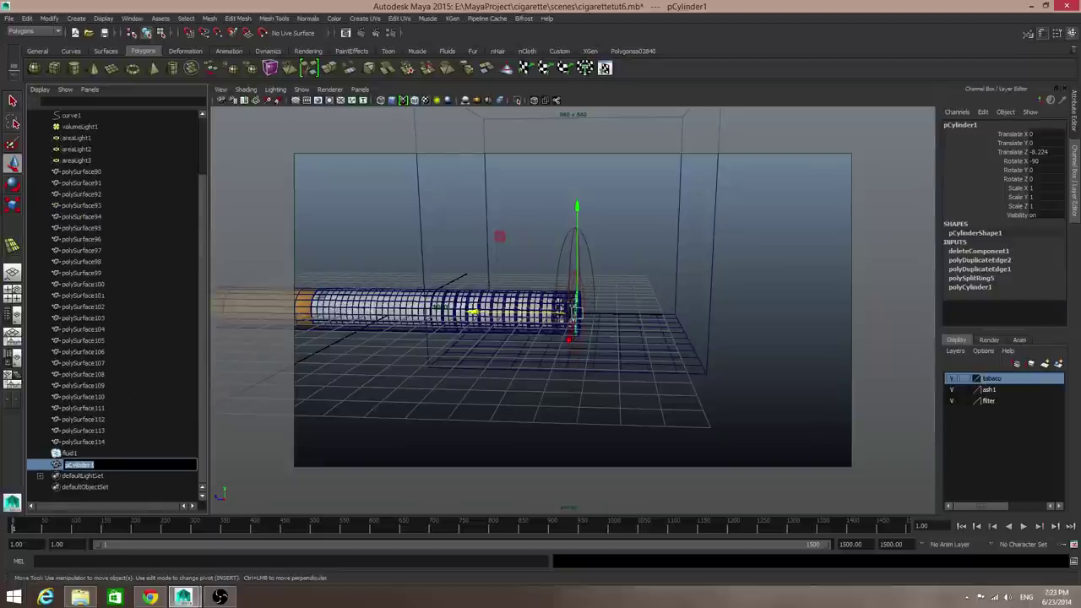
type("smokeemitter")
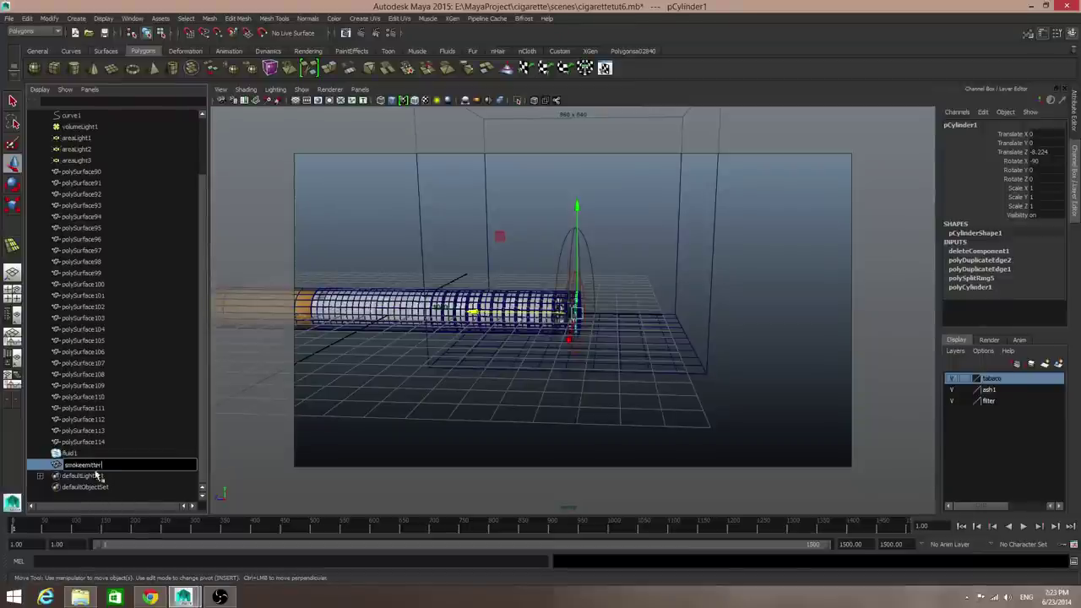
key("Return")
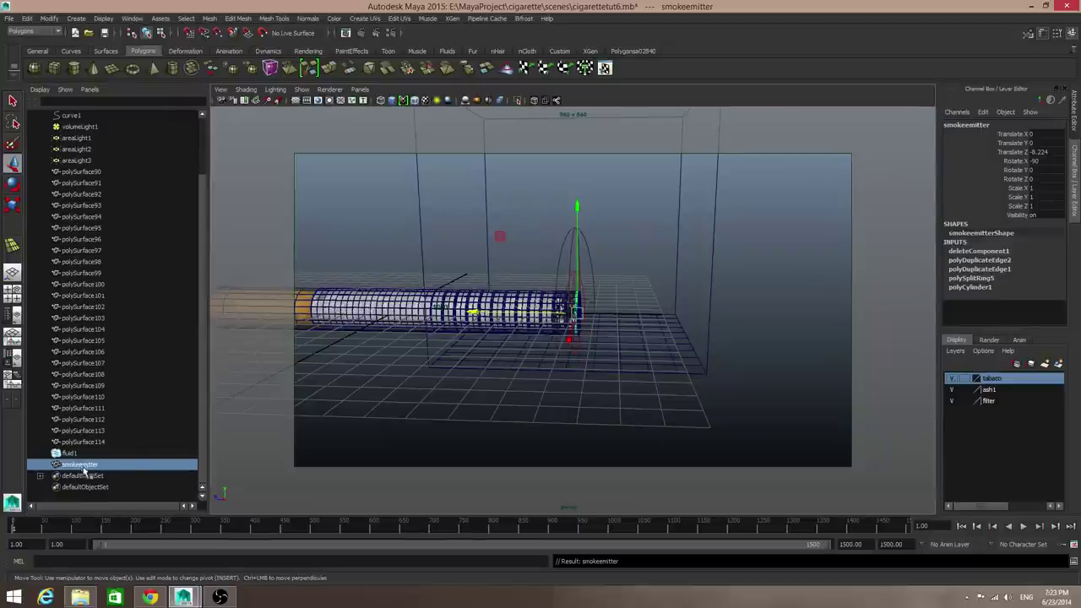
left_click_drag(493, 379, 440, 380, "alt")
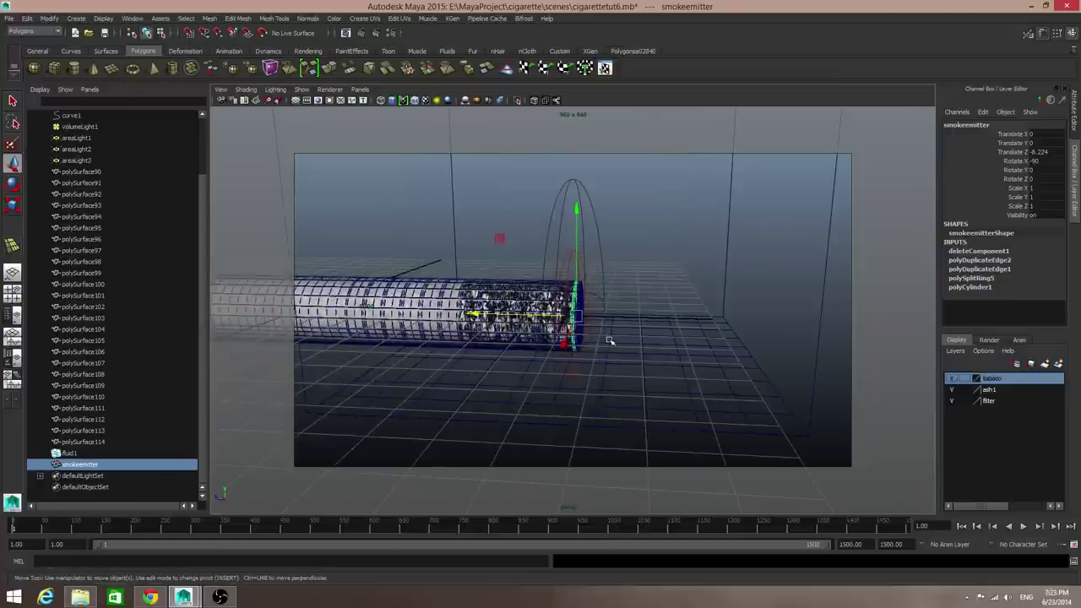
left_click_drag(609, 341, 647, 372, "alt")
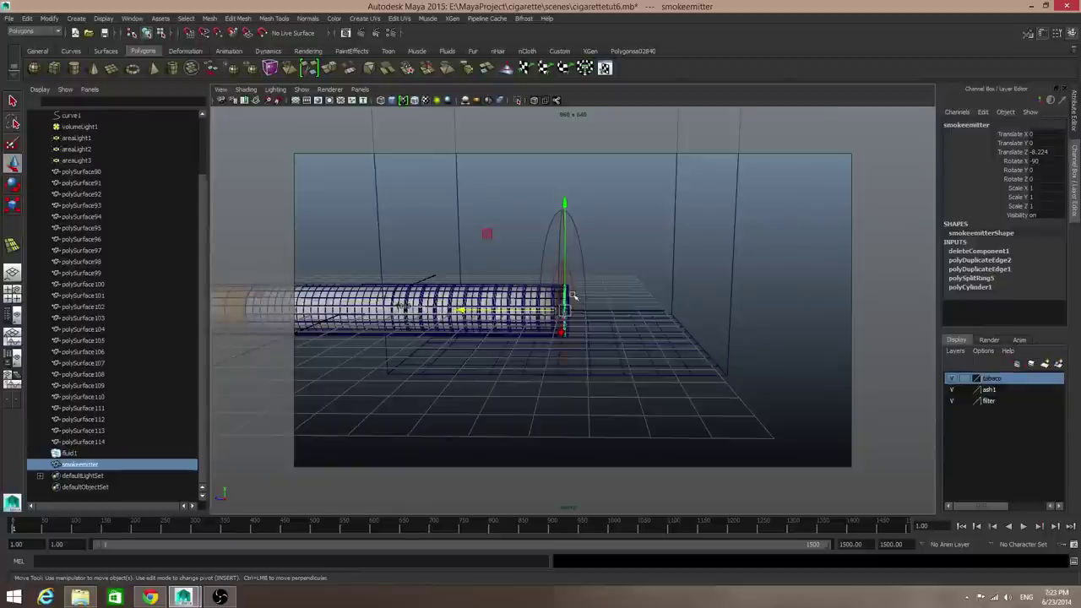
Step: Select fluid1 together with the smokeemitter ring and switch to the Dynamics menu set
left_click_drag(713, 322, 798, 413)
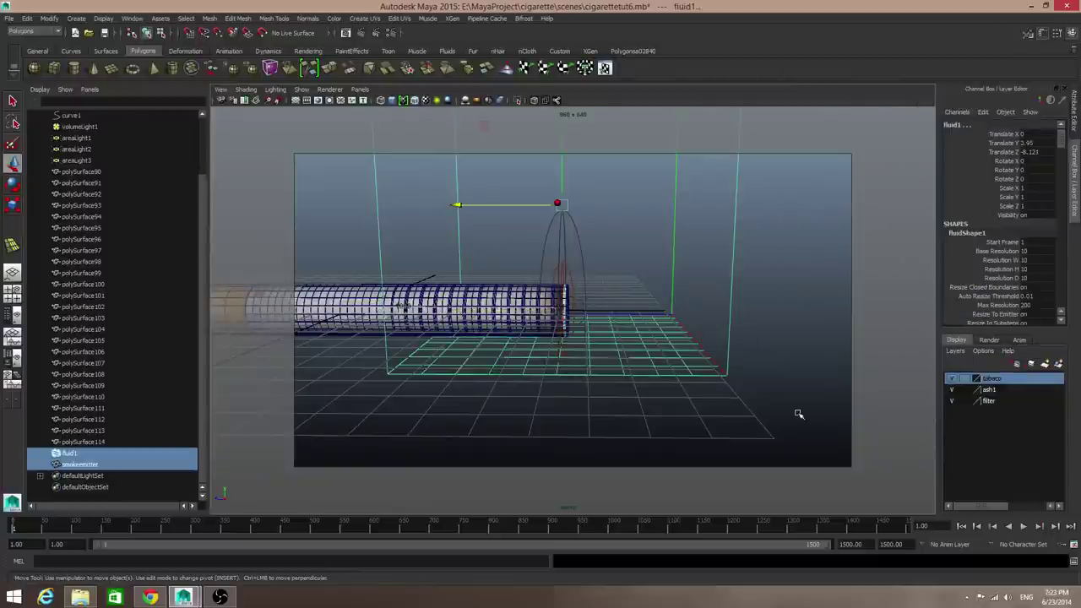
left_click(243, 18)
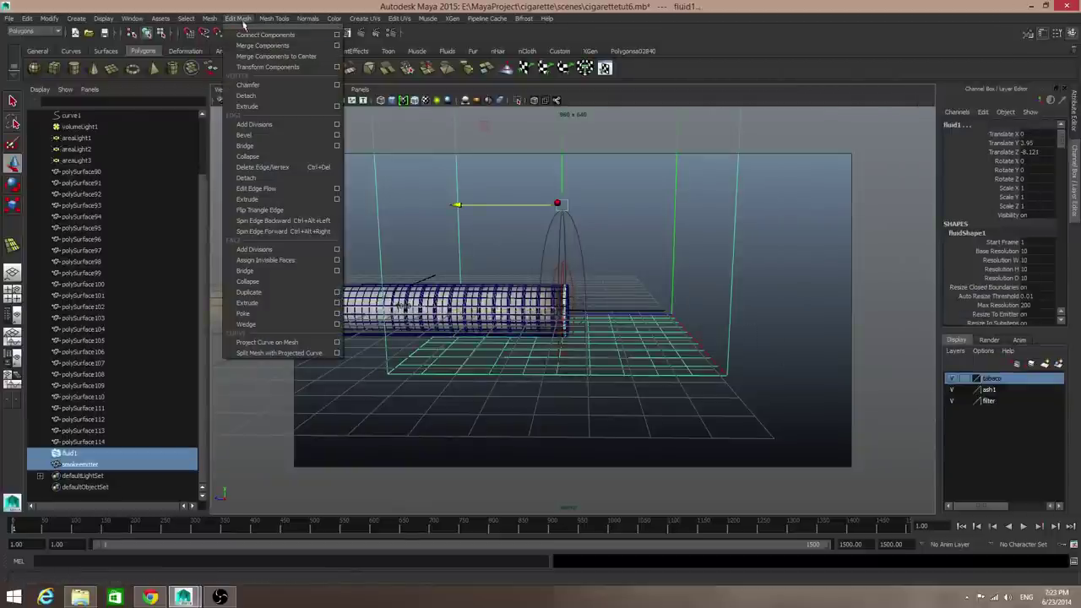
left_click(227, 18)
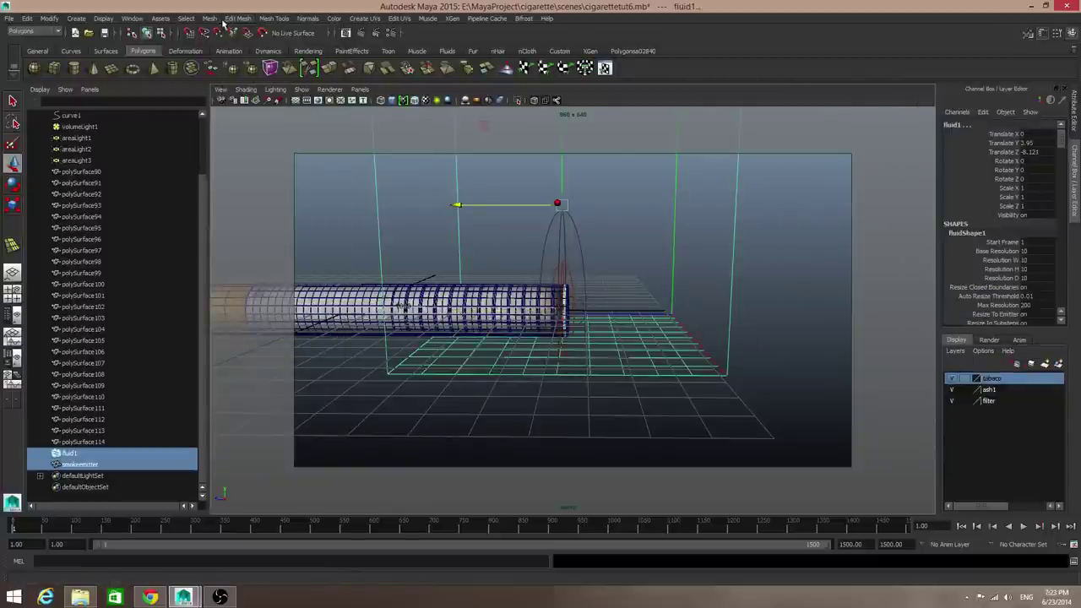
left_click(32, 31)
left_click(33, 67)
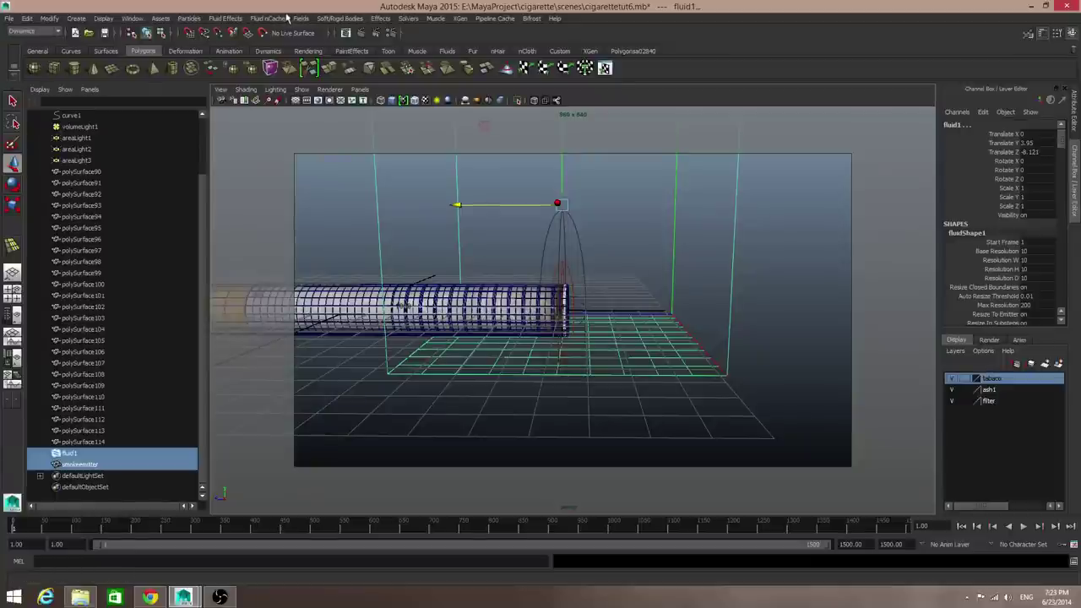
Step: Add a Surface-type Emit from Object emitter, creating fluidEmitter1 on smokeemitter
left_click(226, 19)
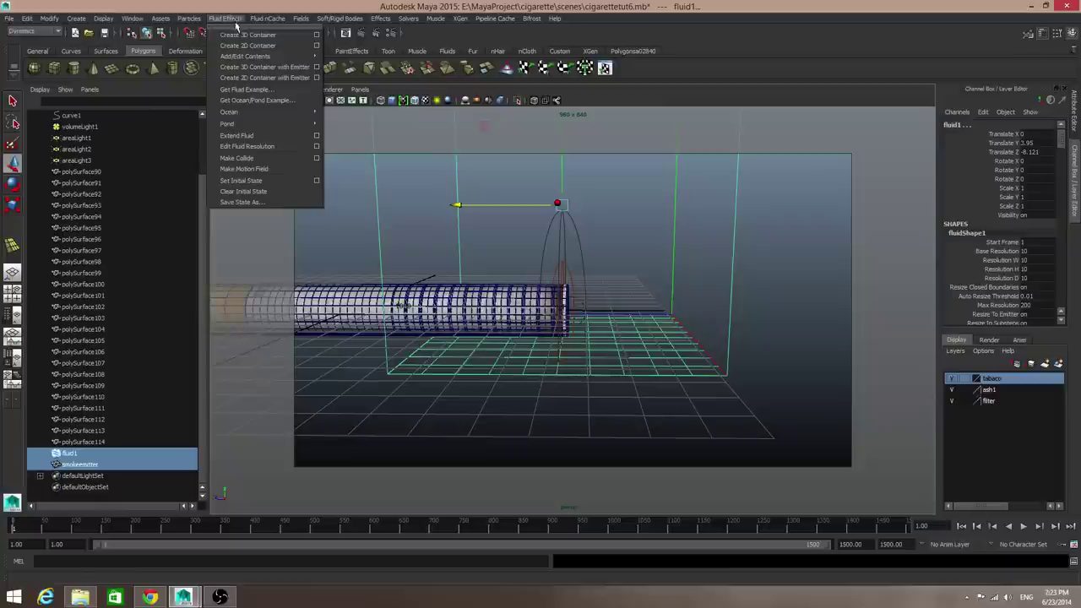
mouse_move(302, 57)
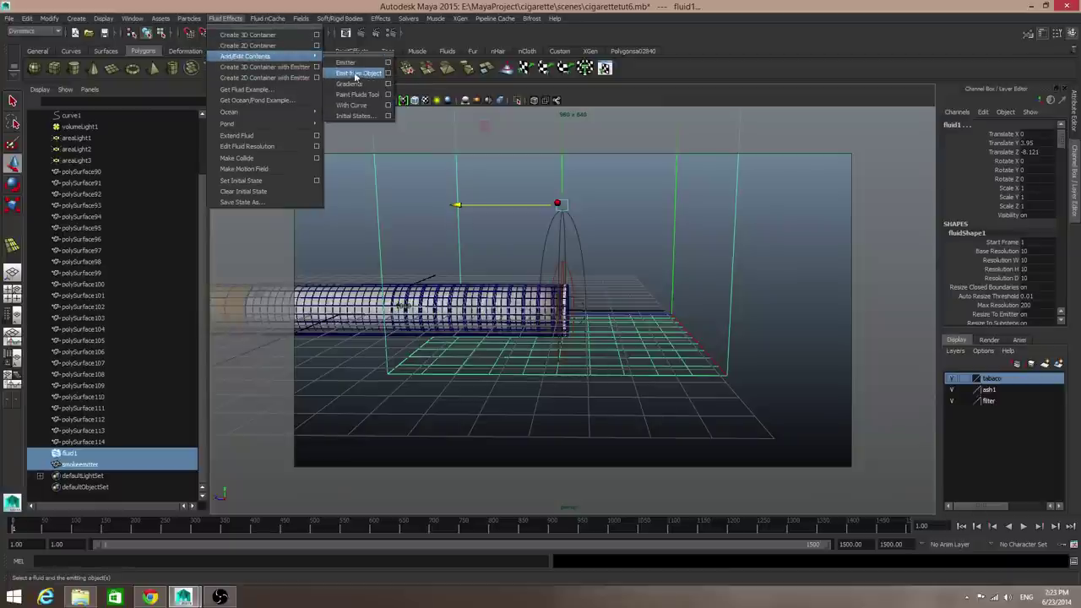
left_click(388, 74)
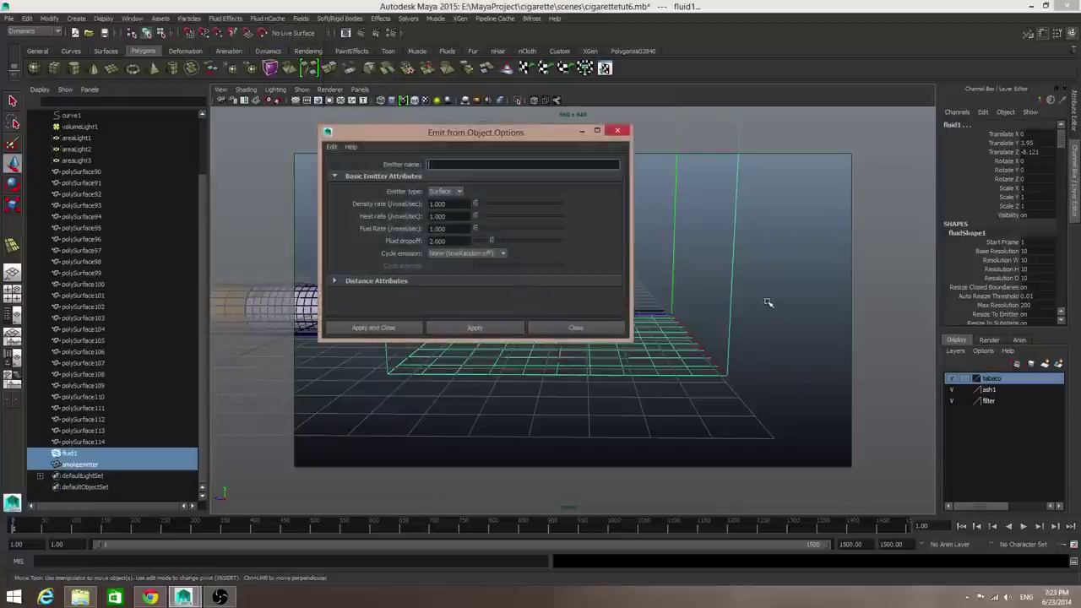
left_click_drag(440, 127, 501, 121)
left_click(510, 179)
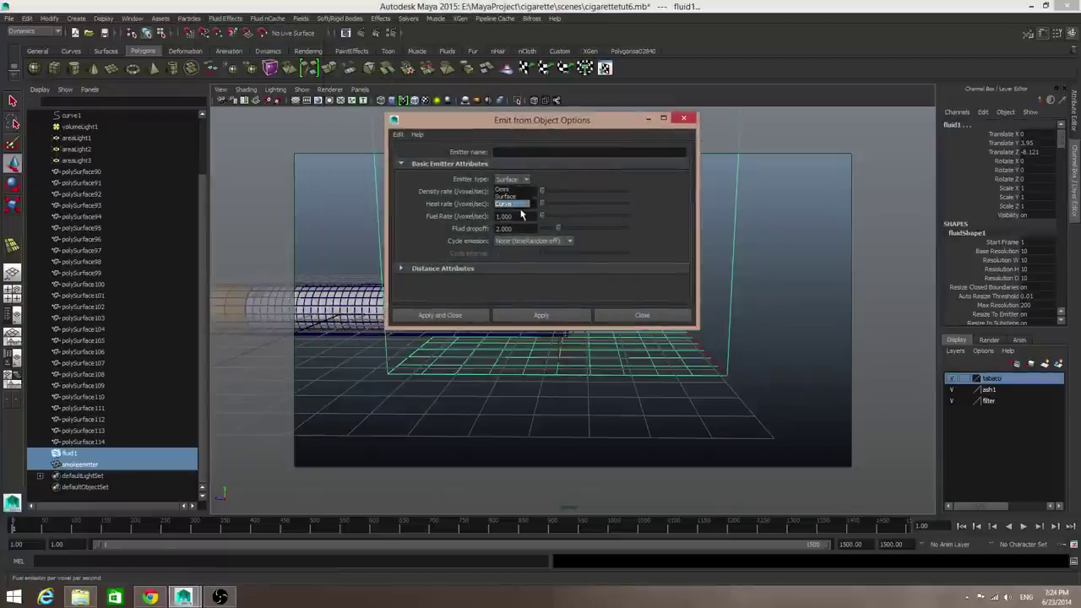
left_click(518, 198)
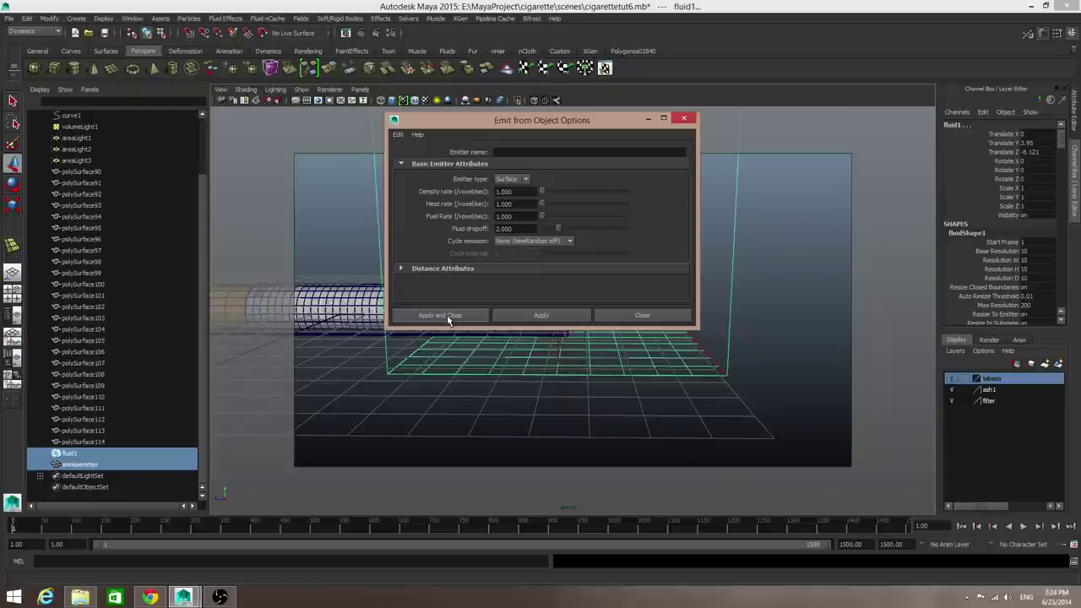
left_click(448, 317)
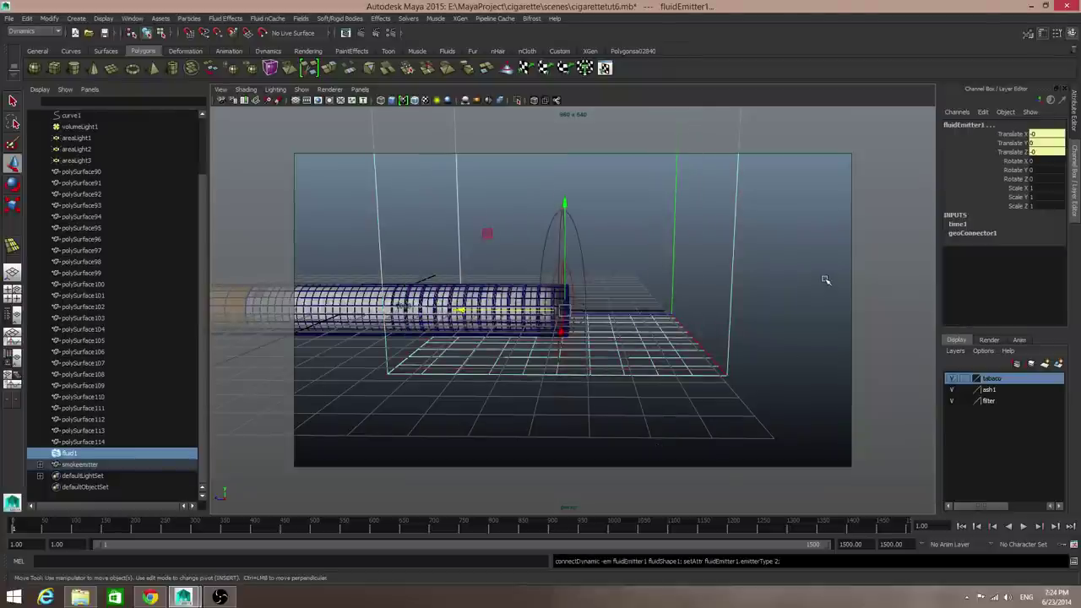
Step: Play the simulation to frame 590, watching smoke rise from the tip, then view it side-on
left_click_drag(823, 290, 686, 361, "alt")
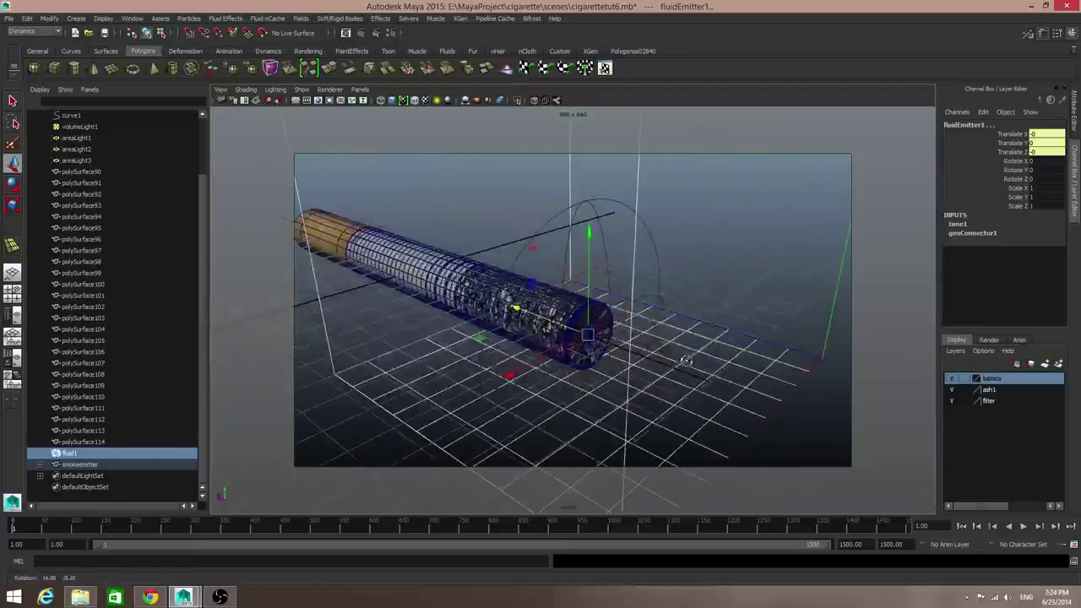
left_click(1023, 527)
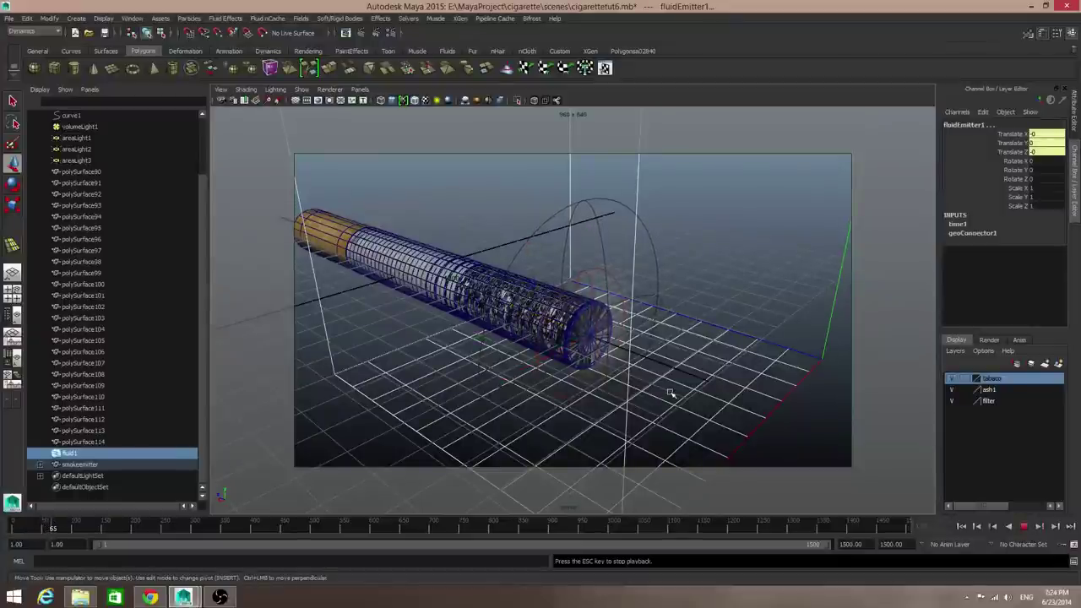
left_click_drag(670, 393, 629, 345, "alt")
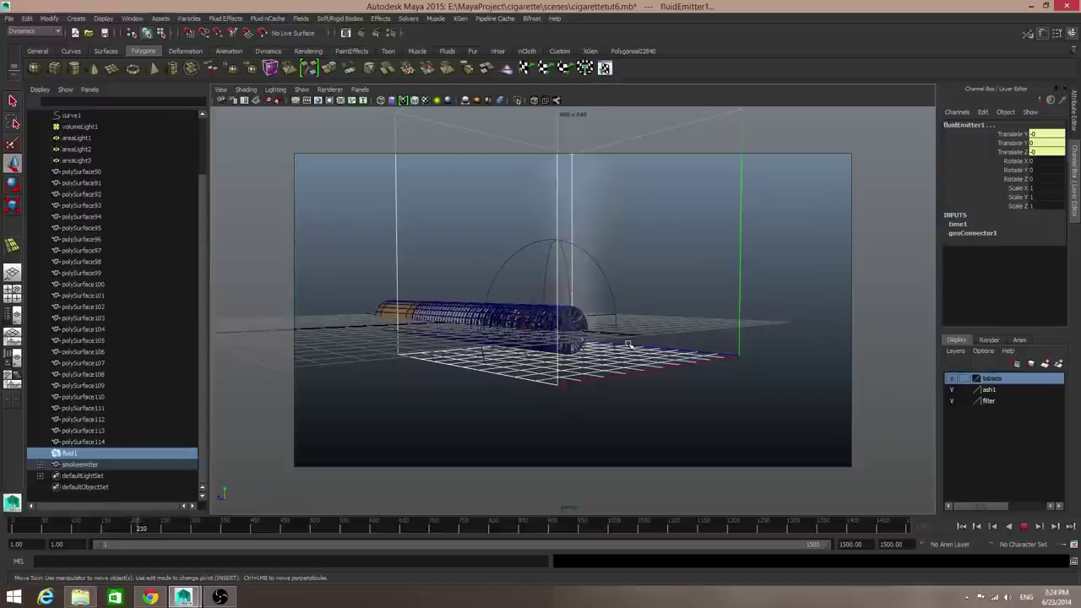
left_click_drag(630, 305, 608, 314, "alt")
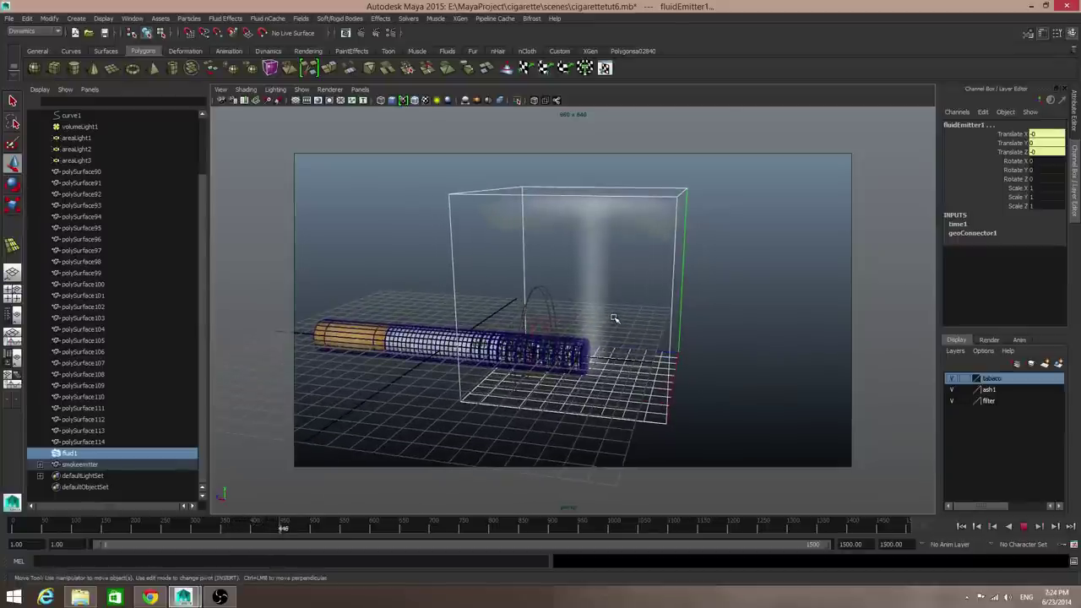
left_click(1026, 528)
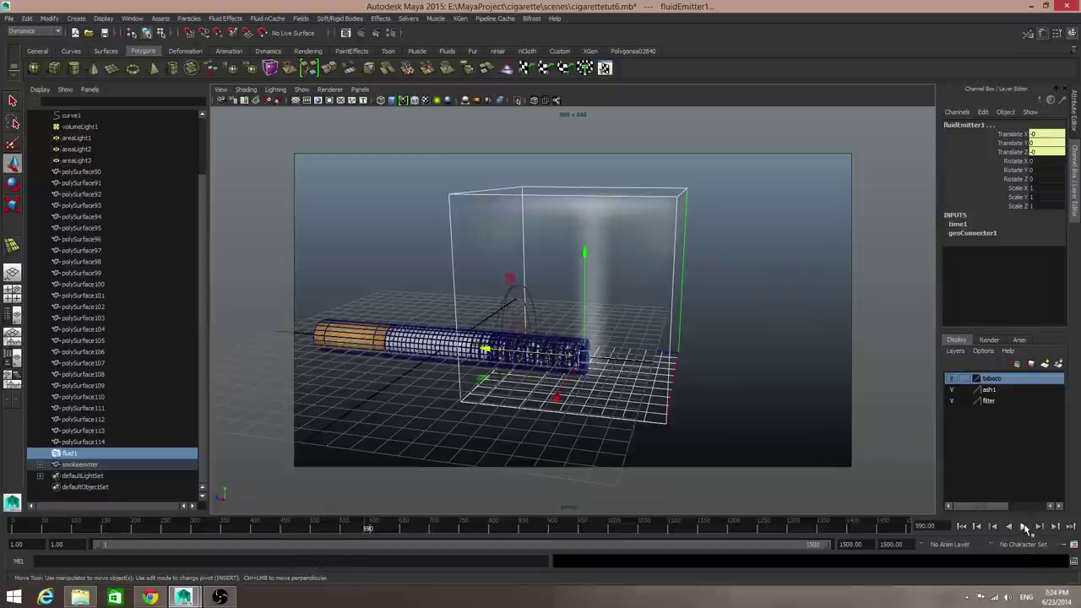
left_click_drag(773, 296, 668, 284, "alt")
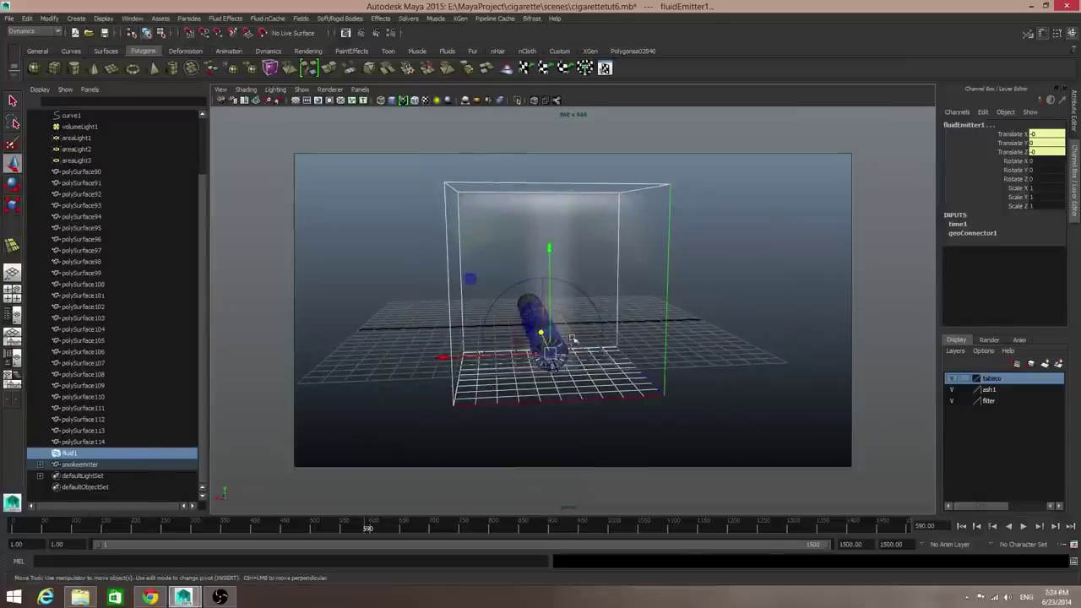
left_click_drag(566, 340, 652, 341, "alt")
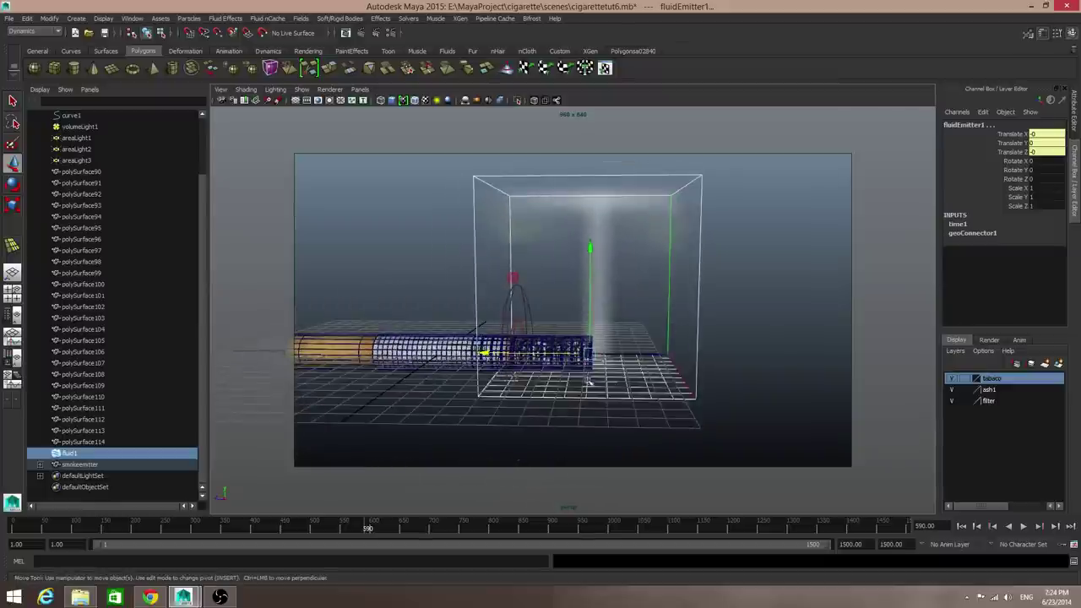
Step: Select fluidEmitter1 under smokeemitter in the Outliner and show its attributes
left_click(80, 465)
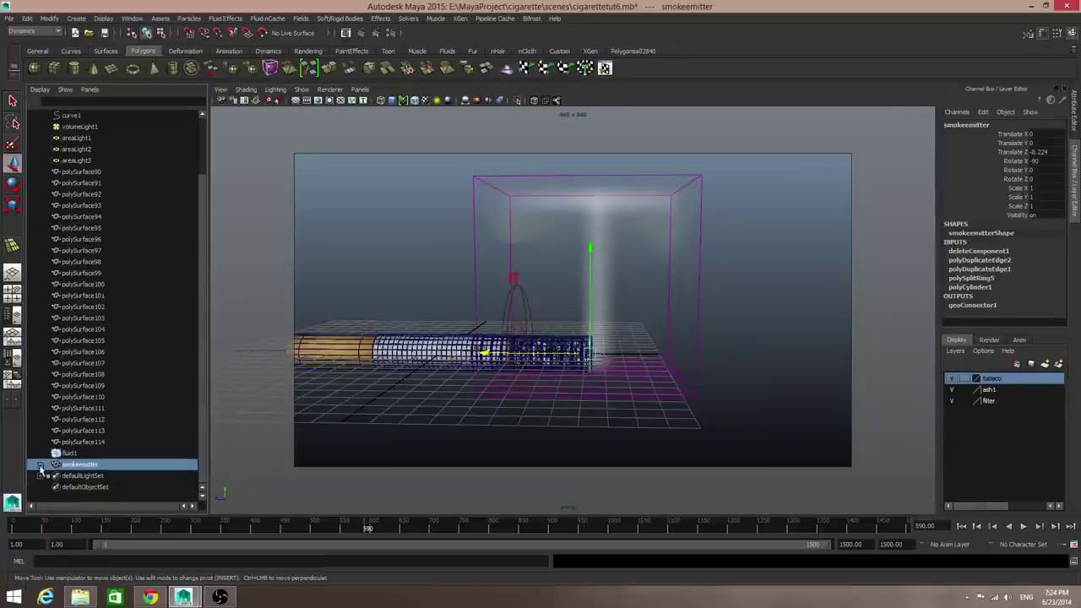
left_click(40, 465)
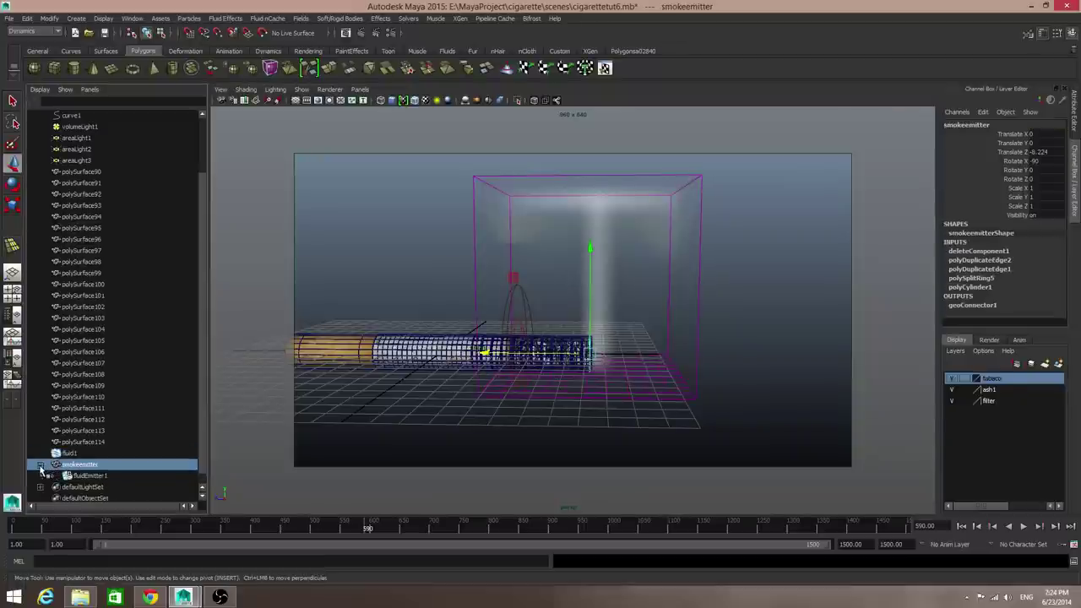
left_click(91, 476)
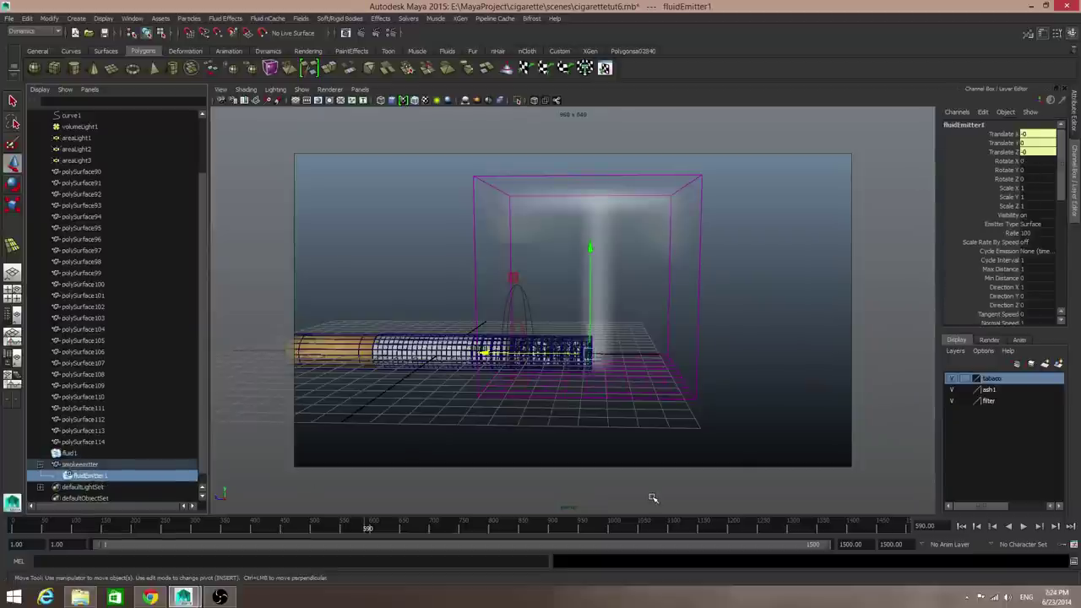
left_click(1044, 34)
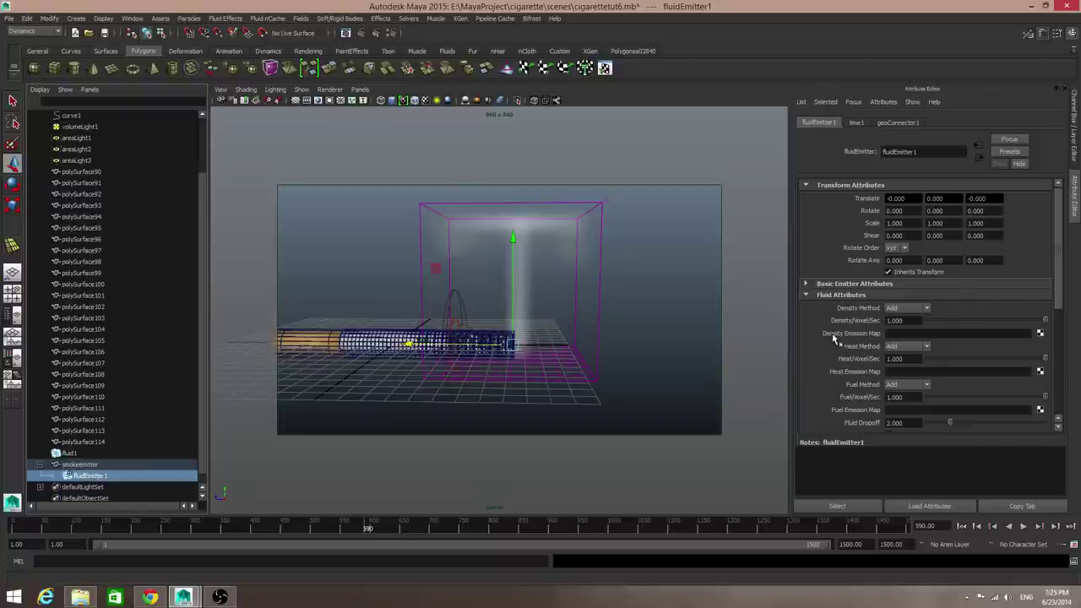
Step: Set the emitter's Heat and Fuel Method to No Emission, then select fluid1
left_click(926, 348)
left_click(927, 349)
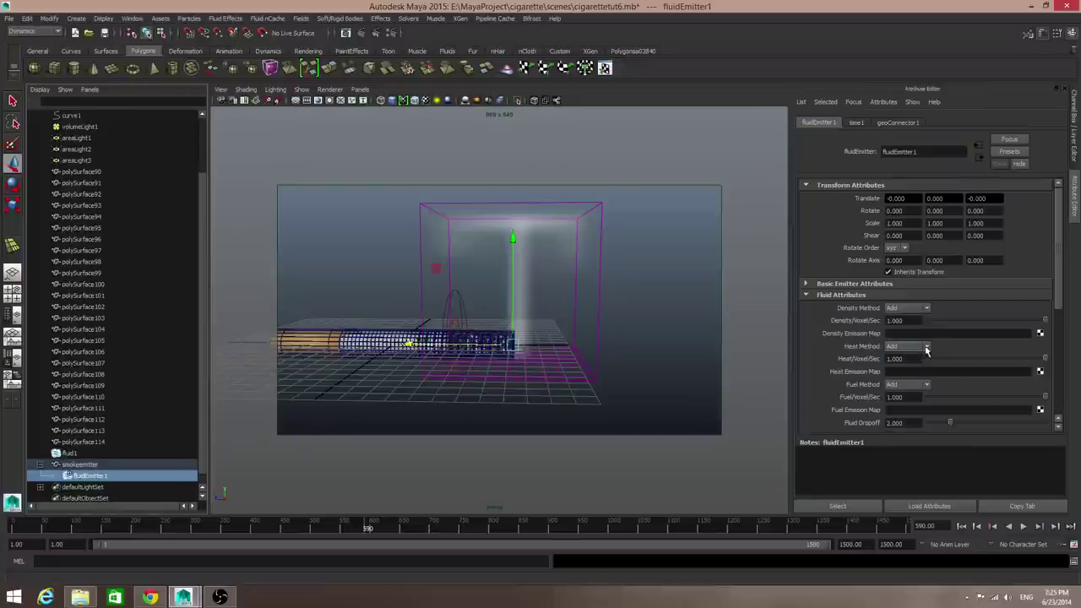
left_click(926, 348)
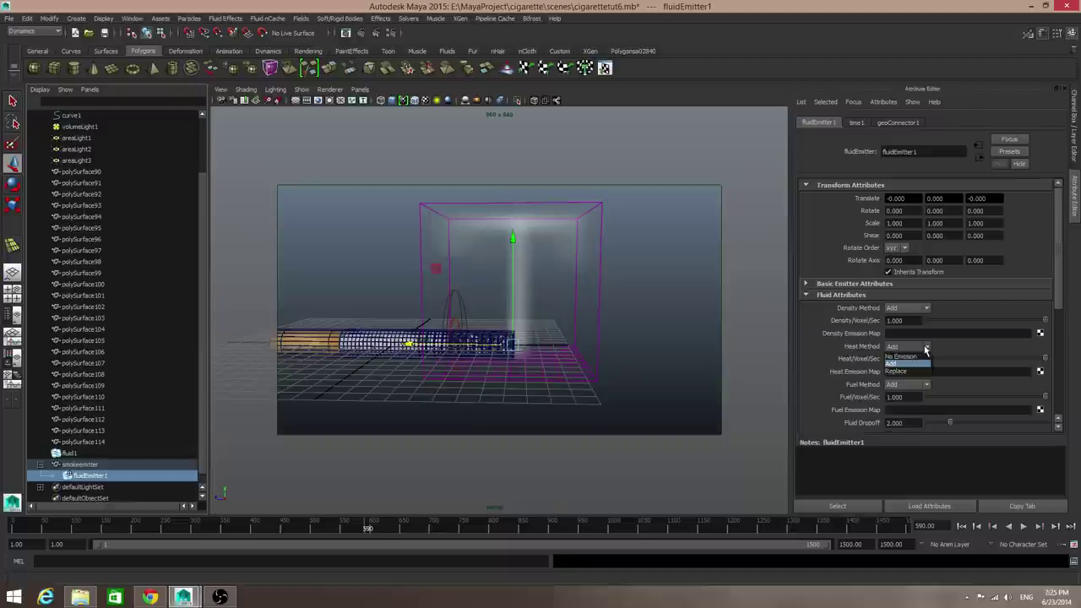
left_click(917, 356)
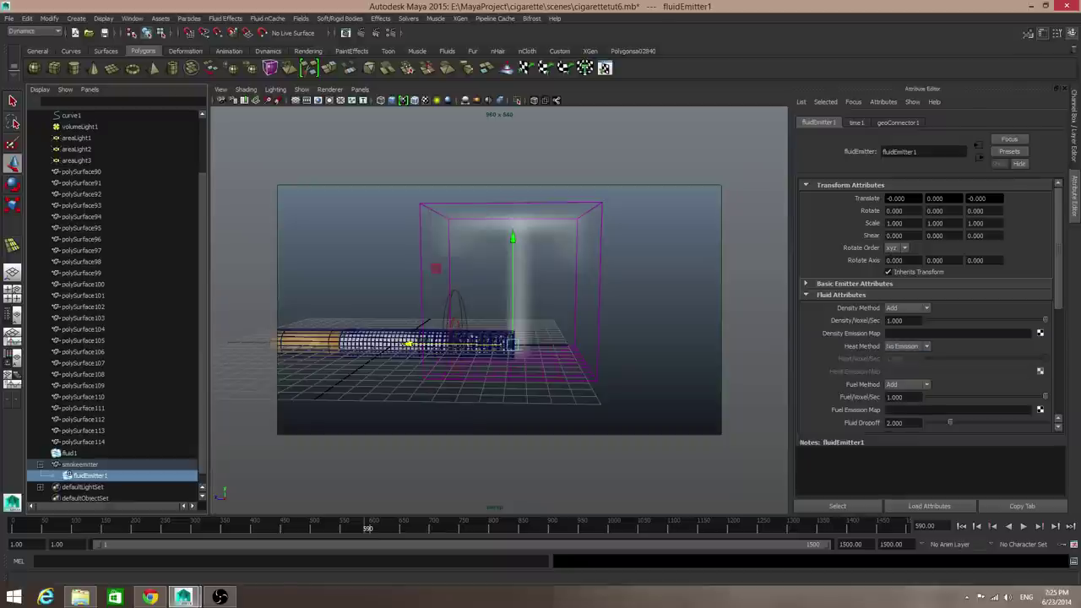
left_click(927, 386)
left_click(917, 394)
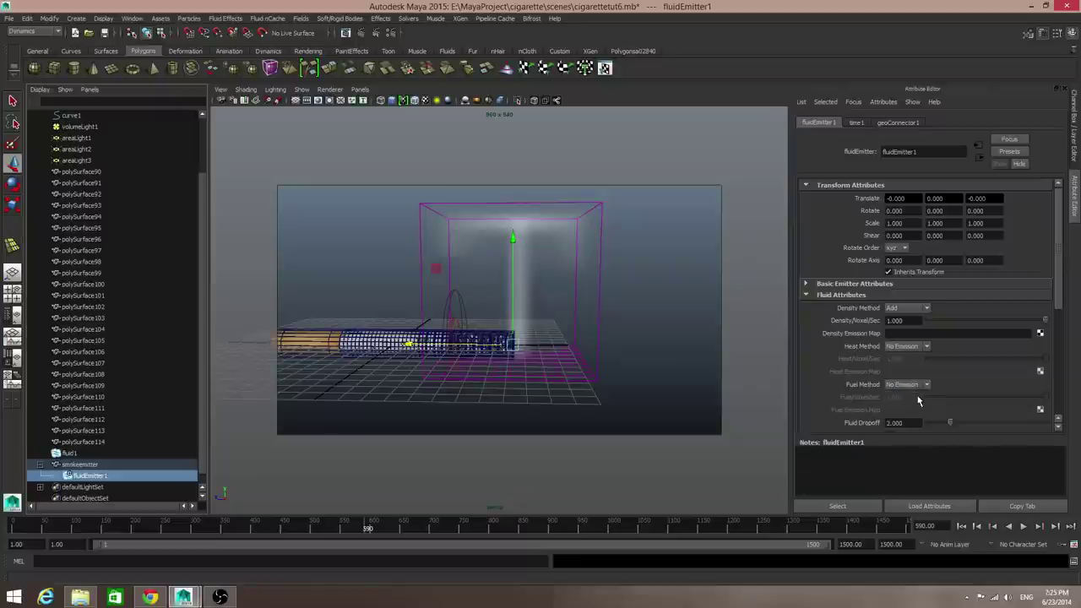
scroll(919, 397, "down", 3)
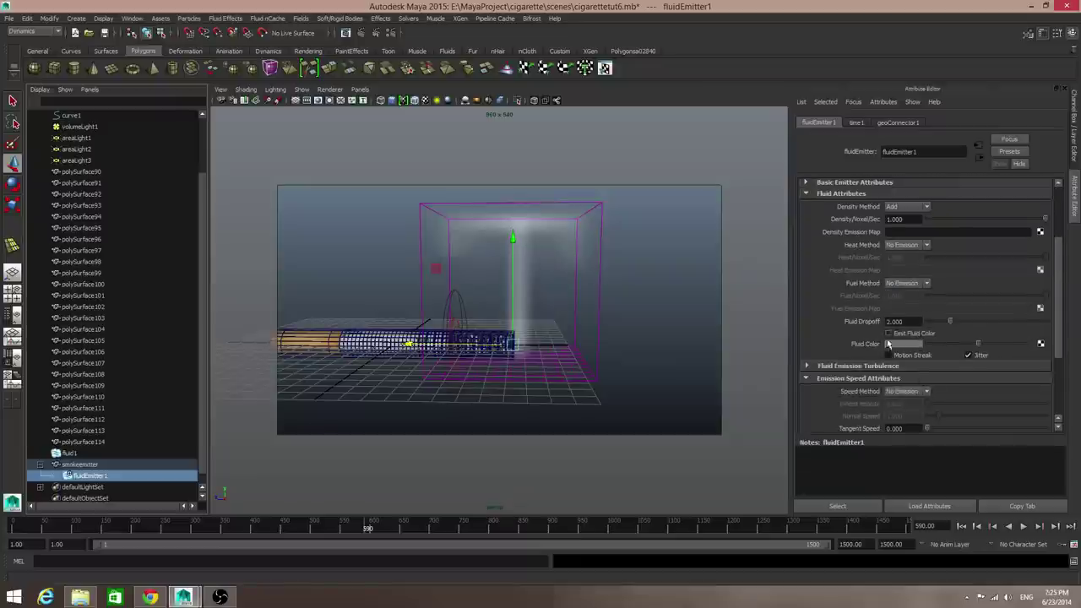
scroll(951, 355, "down", 3)
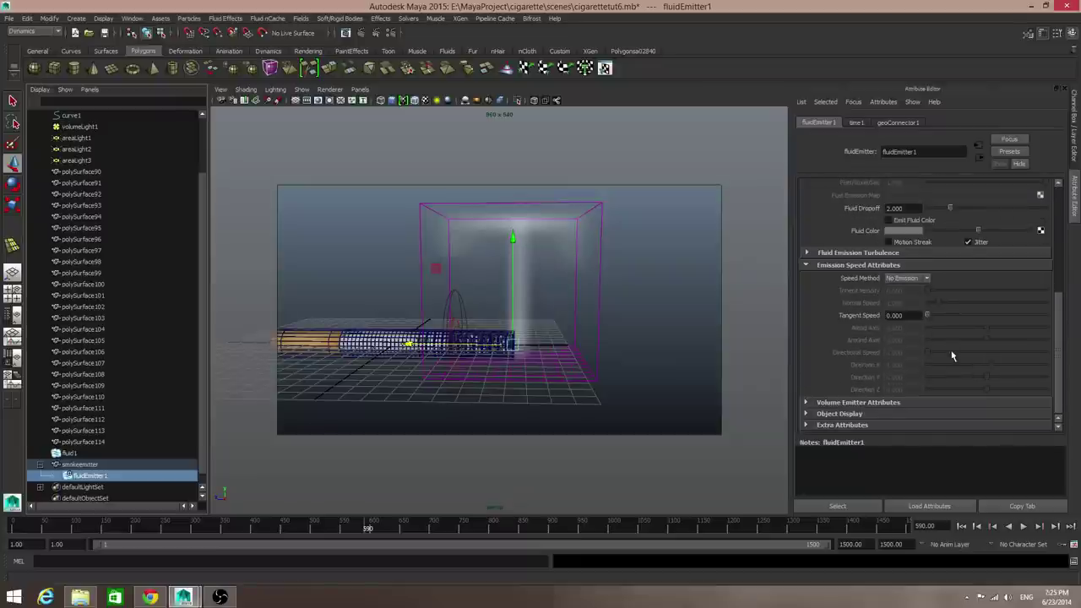
left_click(72, 454)
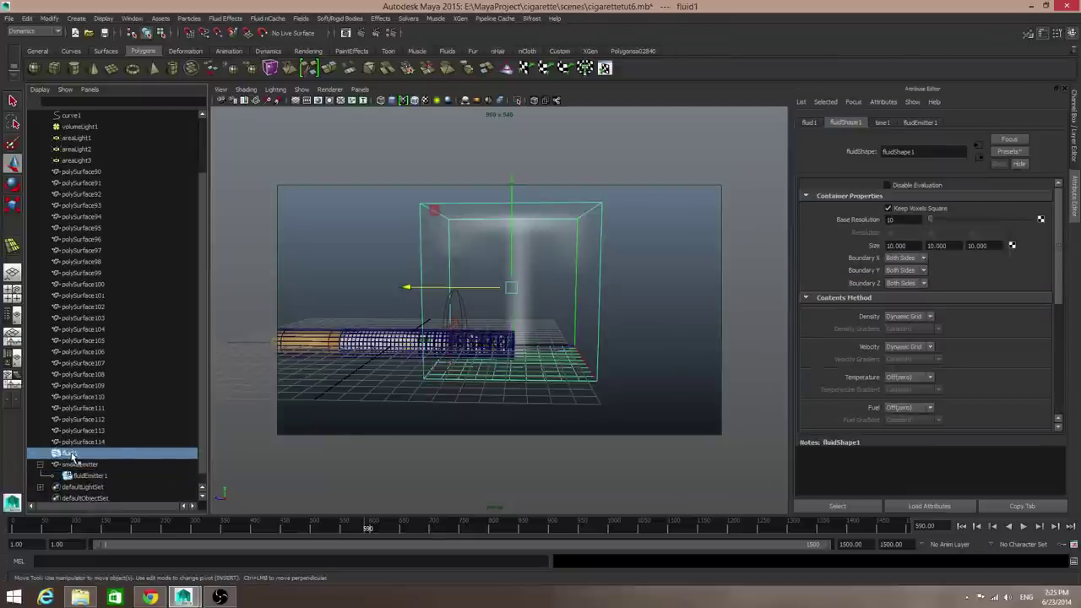
Step: Set fluidShape1's velocity and temperature contents to Static Grid
left_click(930, 348)
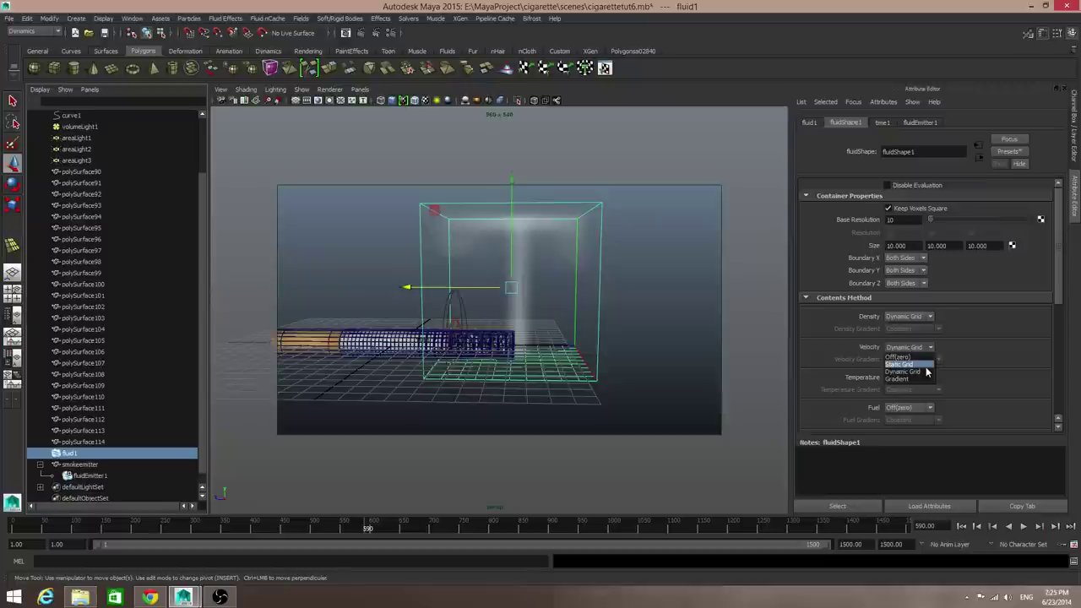
left_click(927, 365)
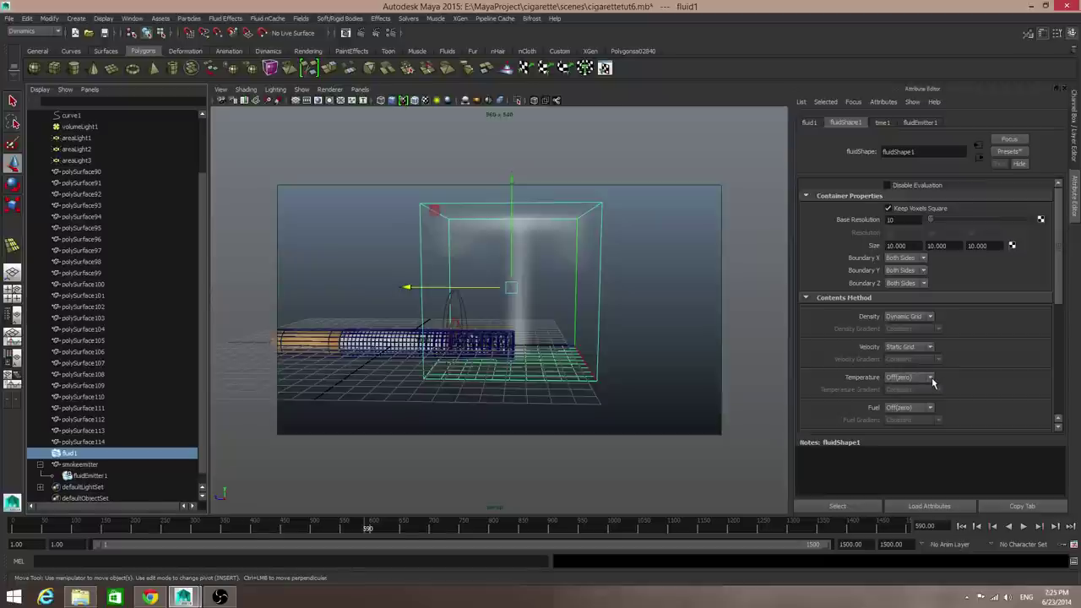
left_click(931, 378)
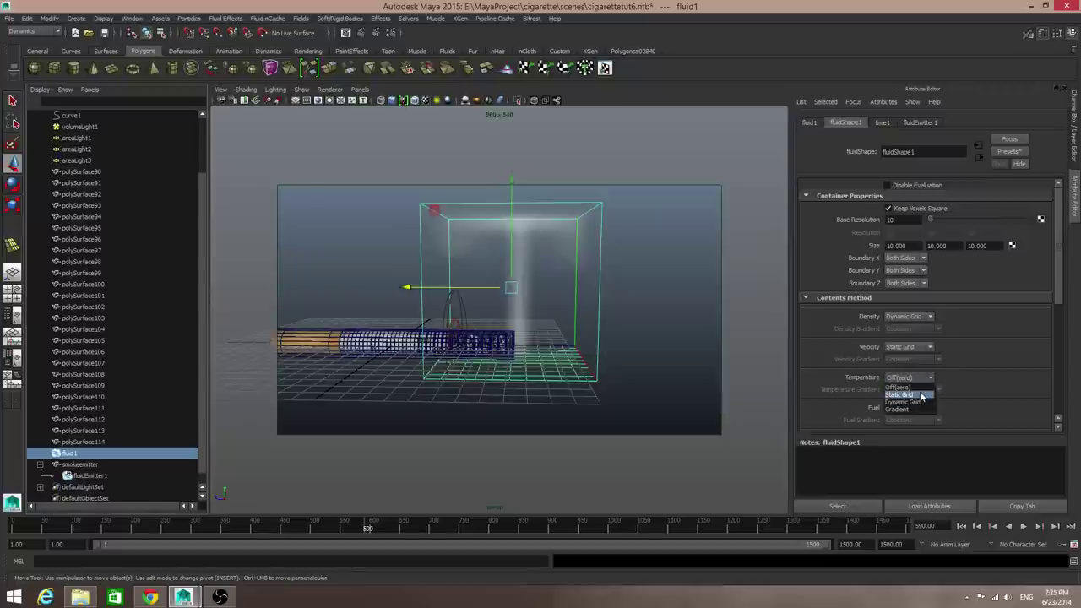
left_click(926, 391)
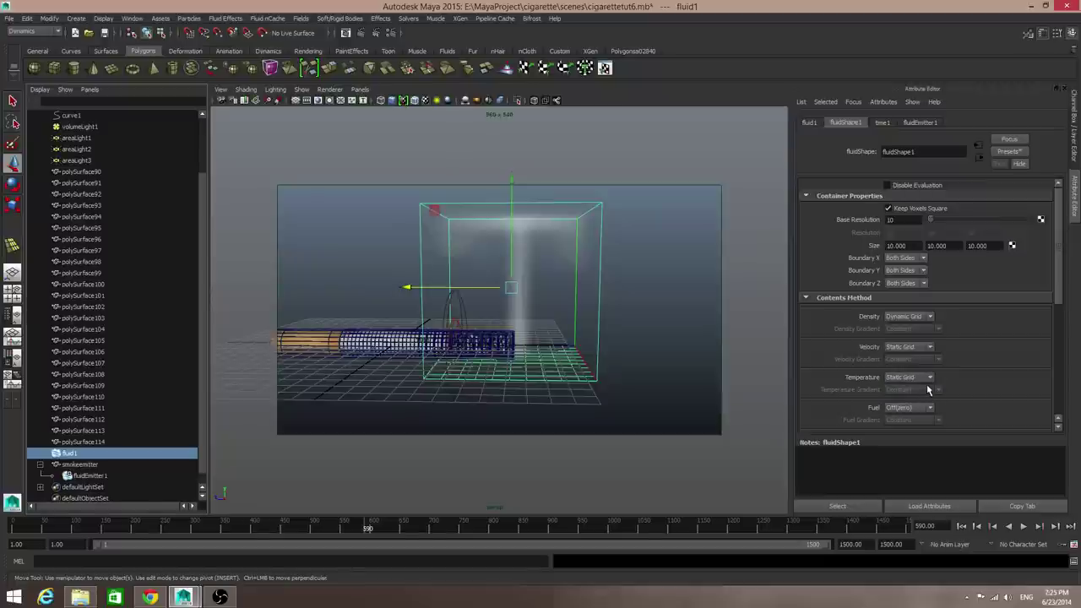
scroll(928, 390, "down", 1)
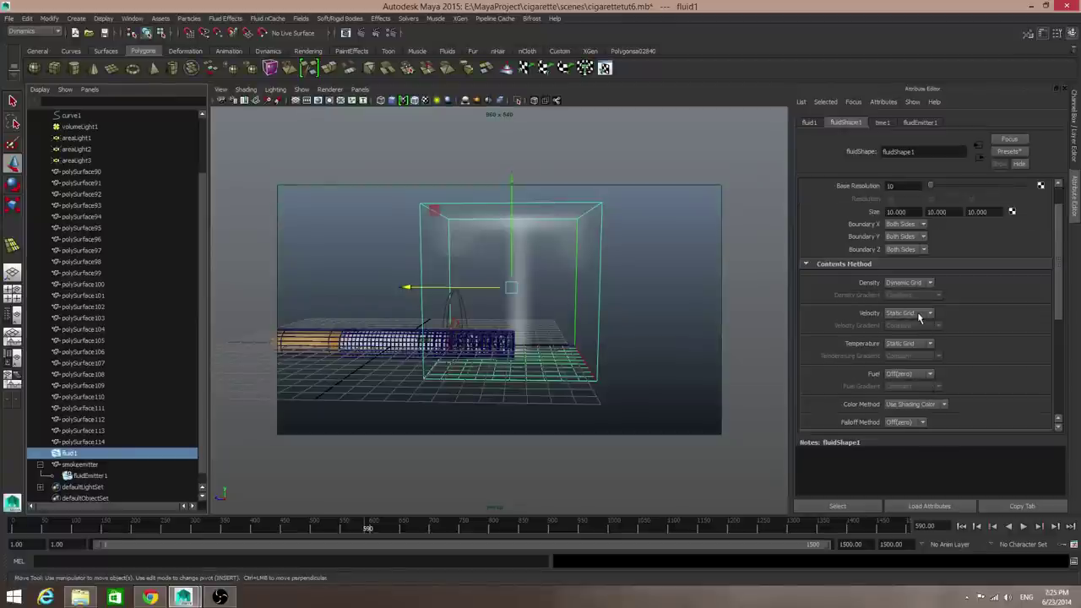
Step: Change velocity, temperature and fuel contents methods to Dynamic Grid
left_click(919, 317)
left_click(912, 337)
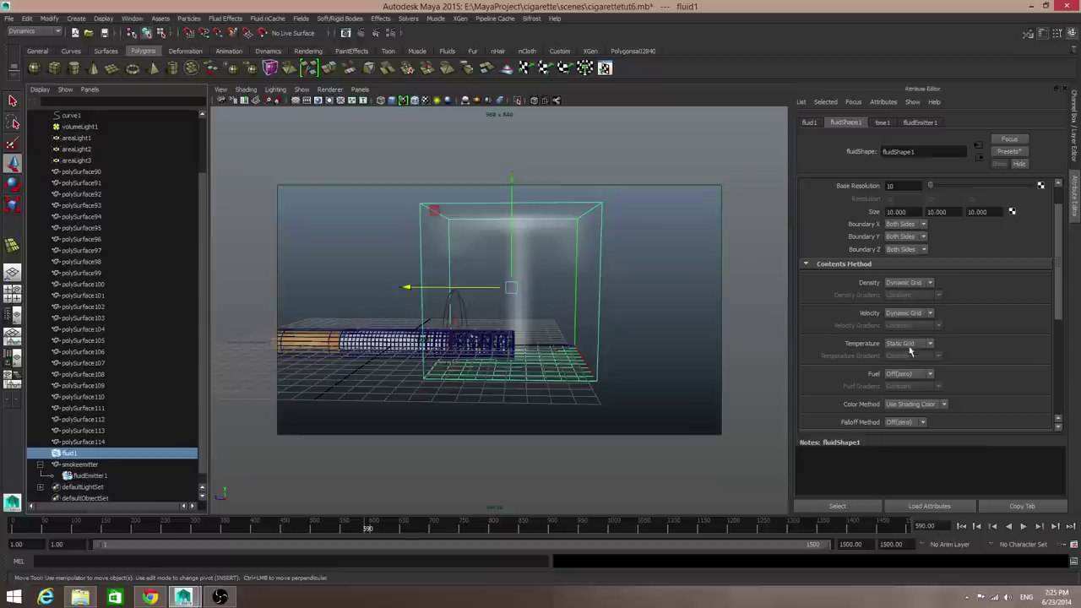
left_click(910, 345)
left_click(918, 364)
left_click(919, 377)
left_click(929, 397)
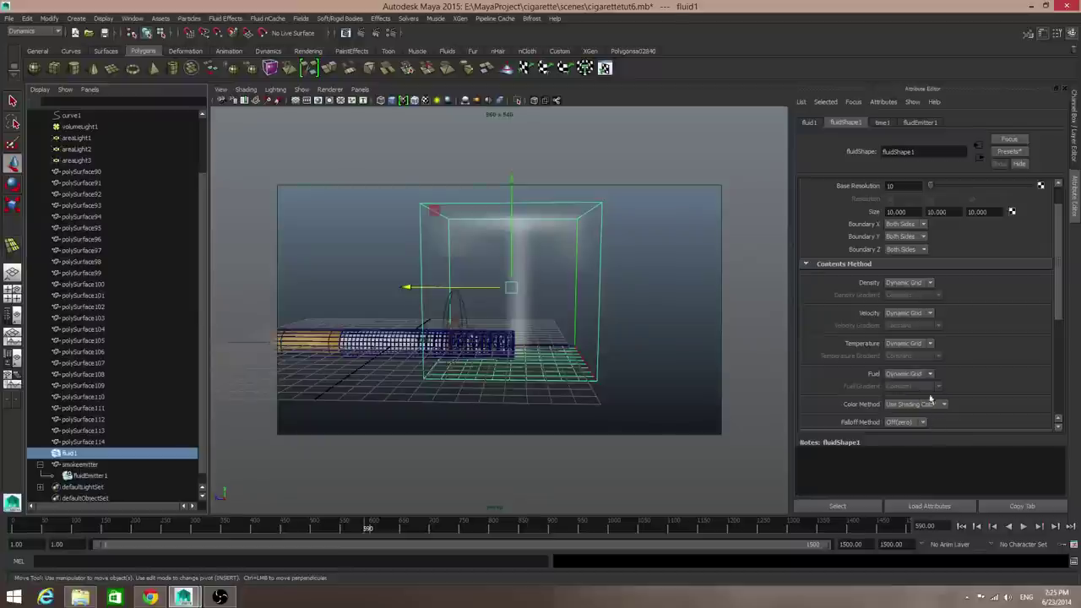
scroll(936, 372, "down", 2)
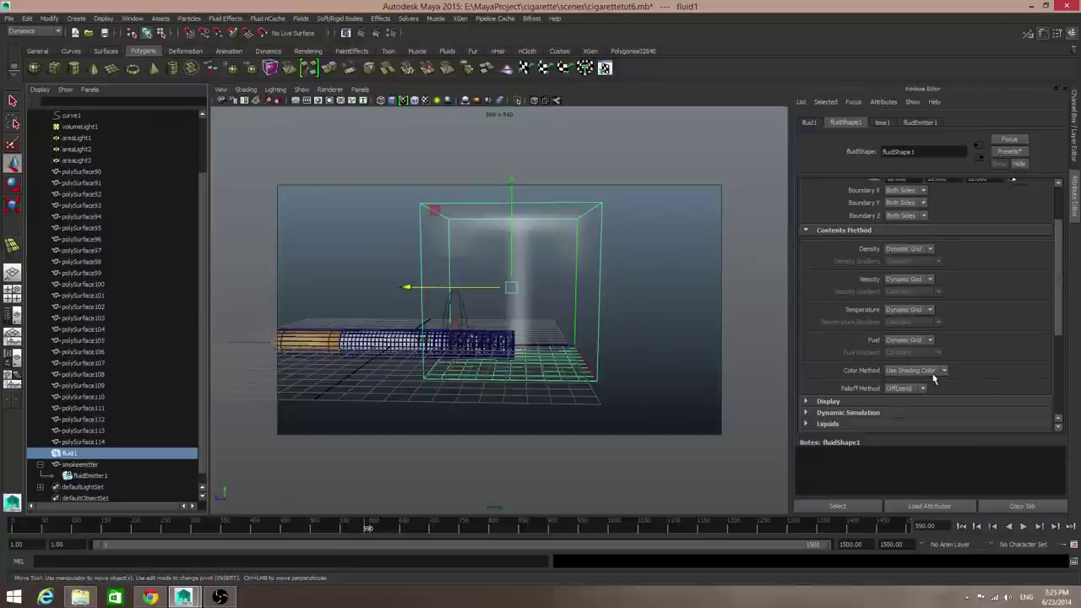
scroll(925, 386, "down", 2)
scroll(856, 401, "down", 2)
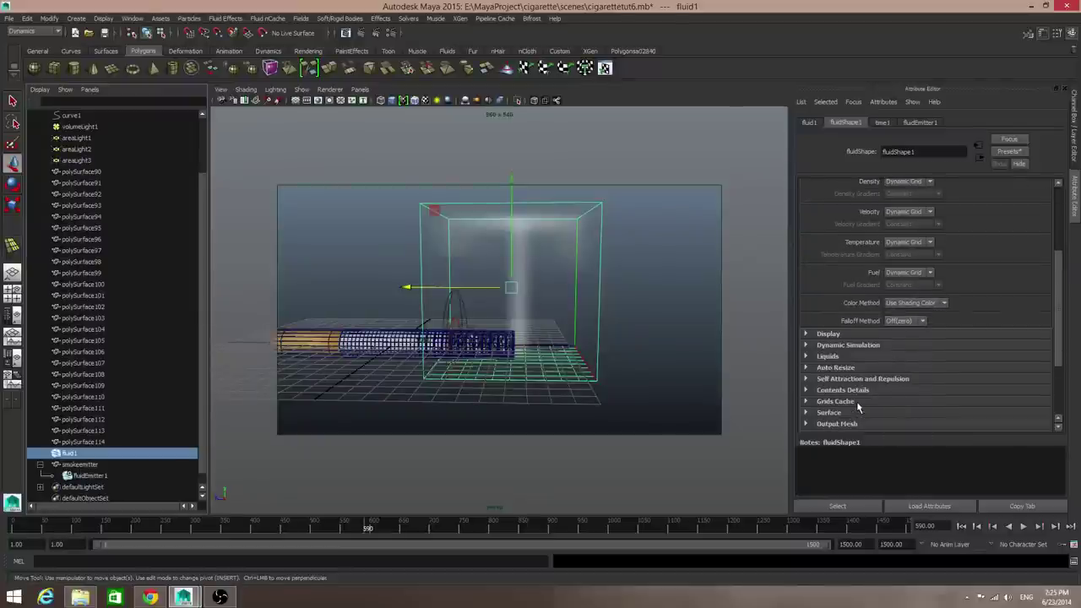
scroll(856, 405, "down", 2)
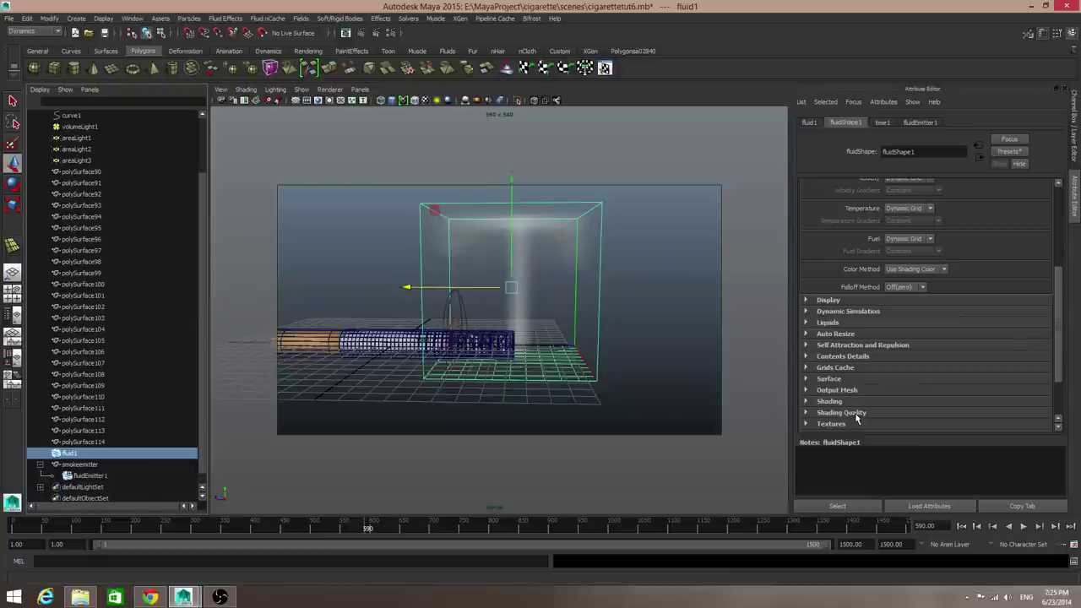
scroll(836, 390, "down", 2)
scroll(839, 395, "down", 2)
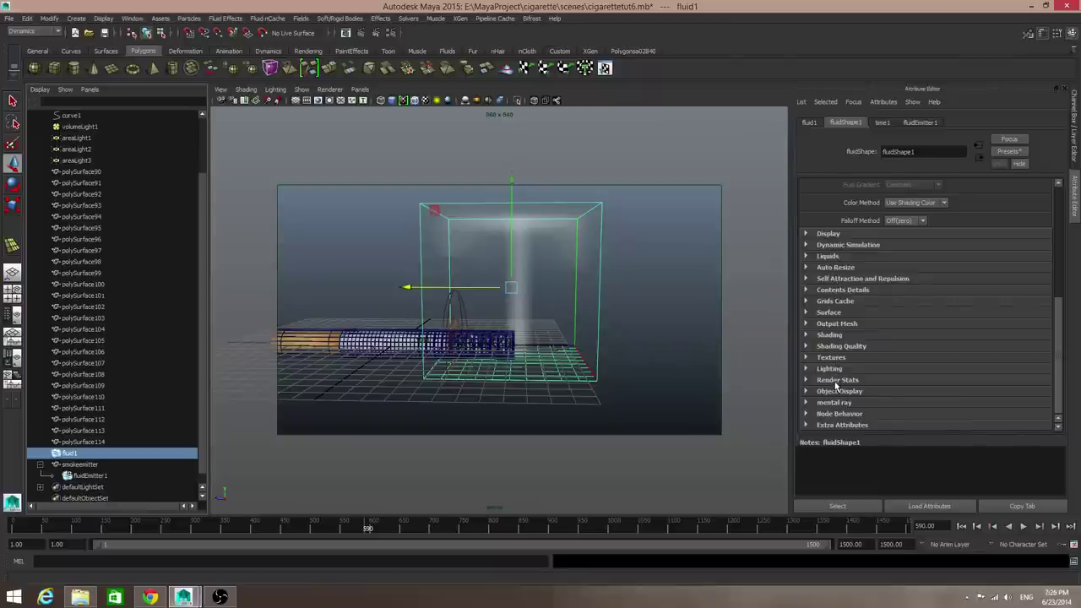
scroll(836, 386, "up", 2)
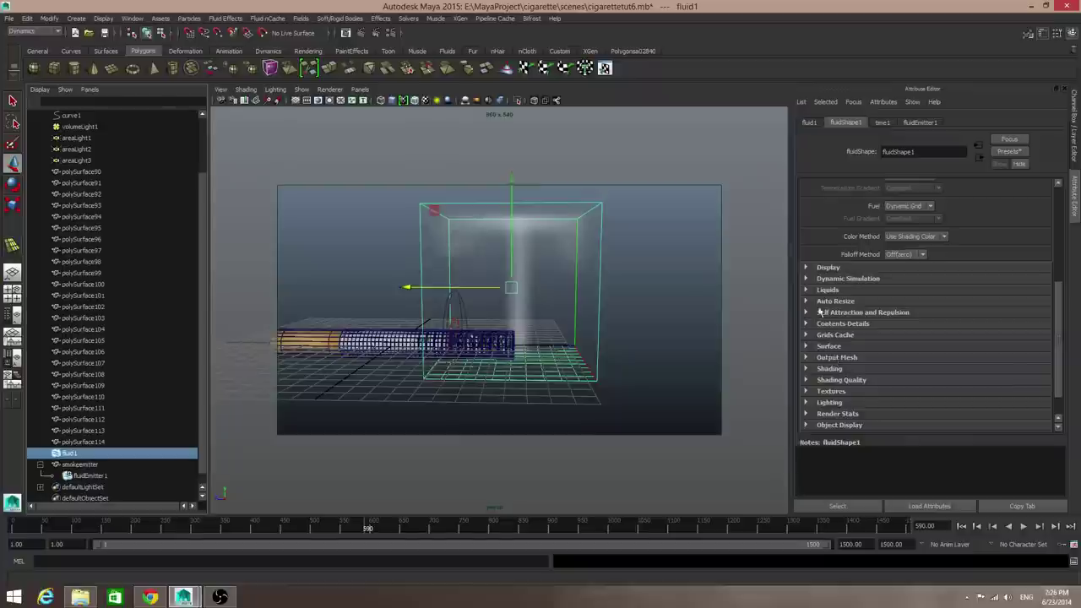
Step: Turn on Auto Resize for fluidShape1 under Dynamic Simulation, with Max Resolution 200
left_click(806, 279)
scroll(845, 381, "down", 3)
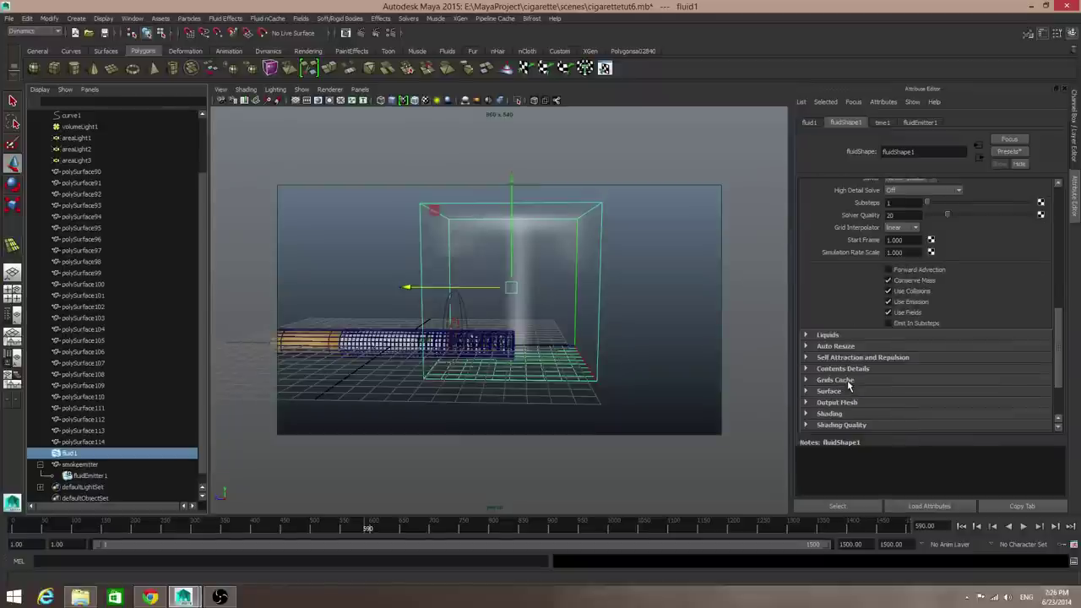
left_click(818, 347)
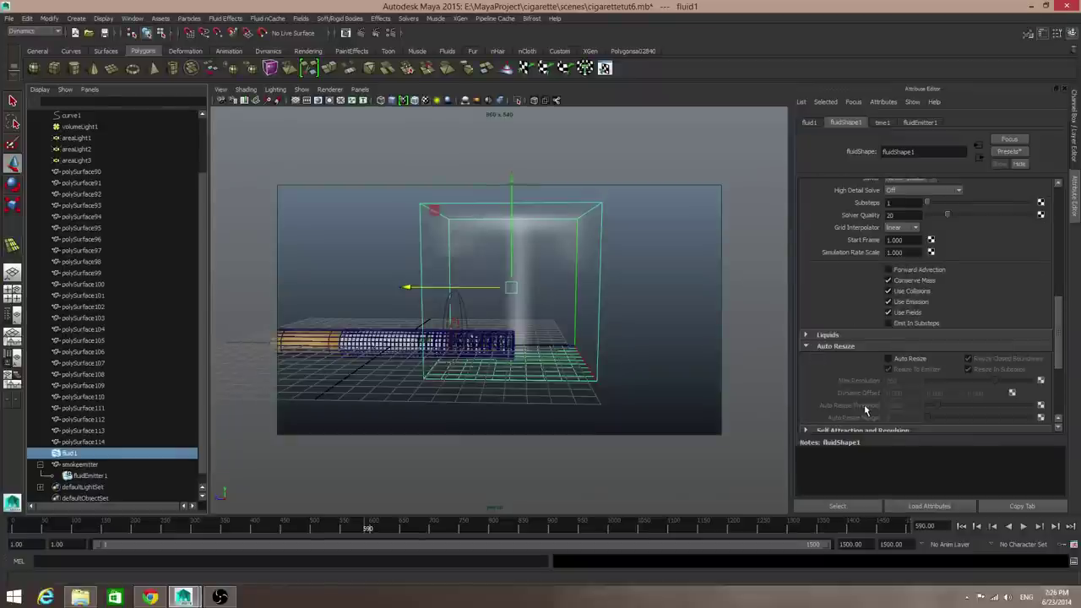
scroll(868, 389, "down", 1)
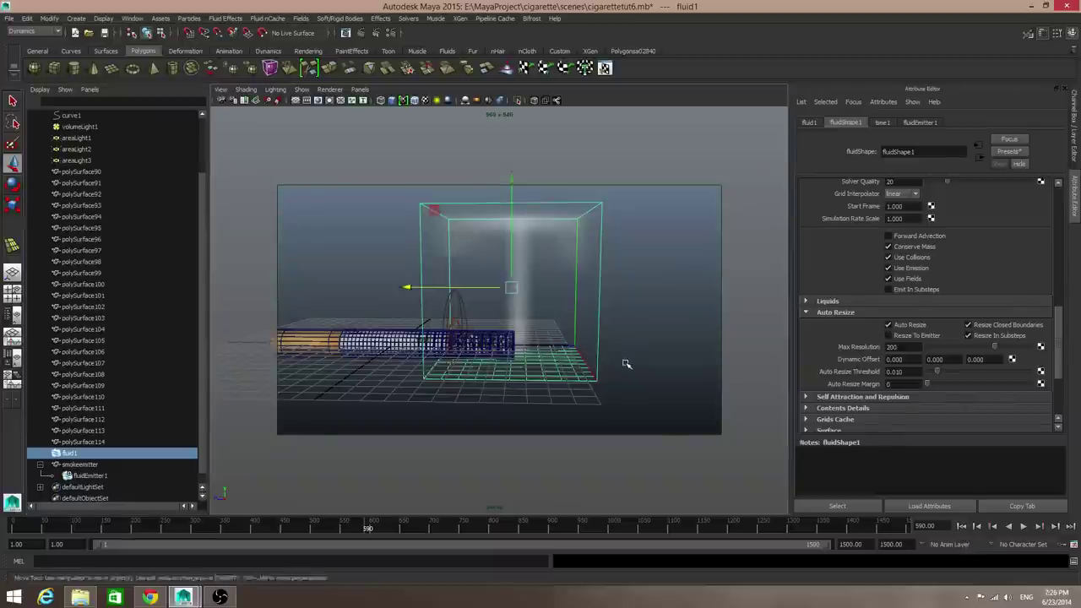
left_click_drag(625, 367, 507, 366, "alt")
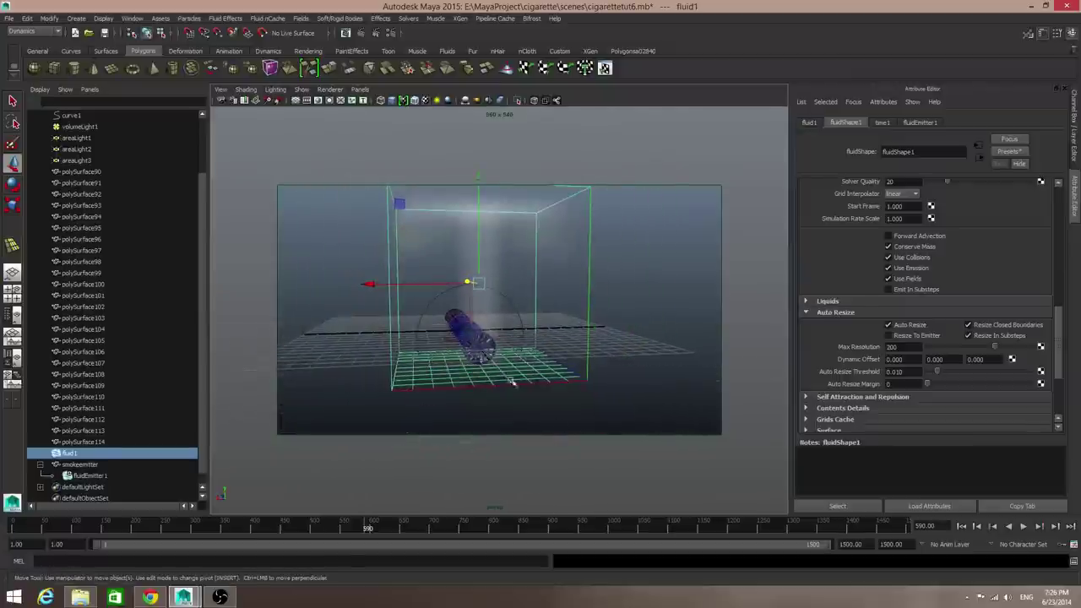
Step: Replay the simulation from frame 1 to frame 1213, watching the container grow, then stop and rewind
left_click(961, 526)
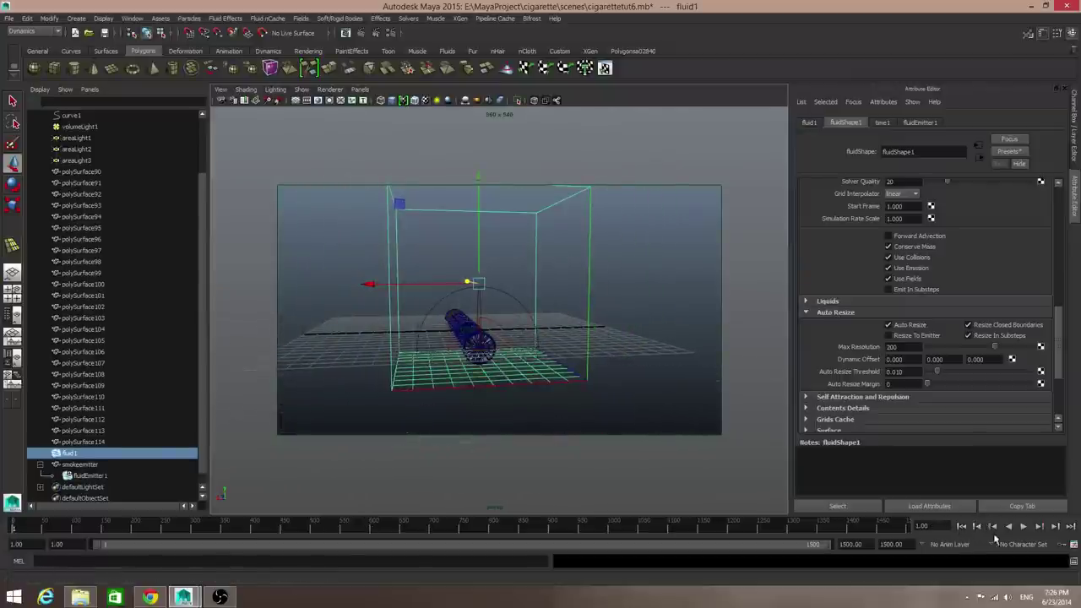
left_click(1023, 526)
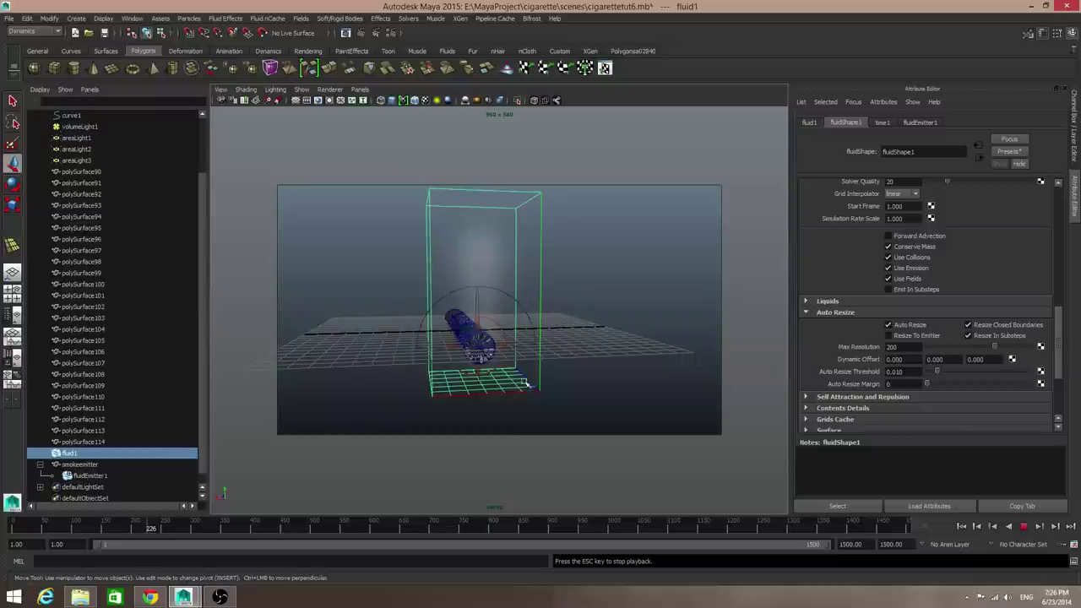
scroll(524, 384, "down", 3)
left_click_drag(502, 332, 483, 302, "alt")
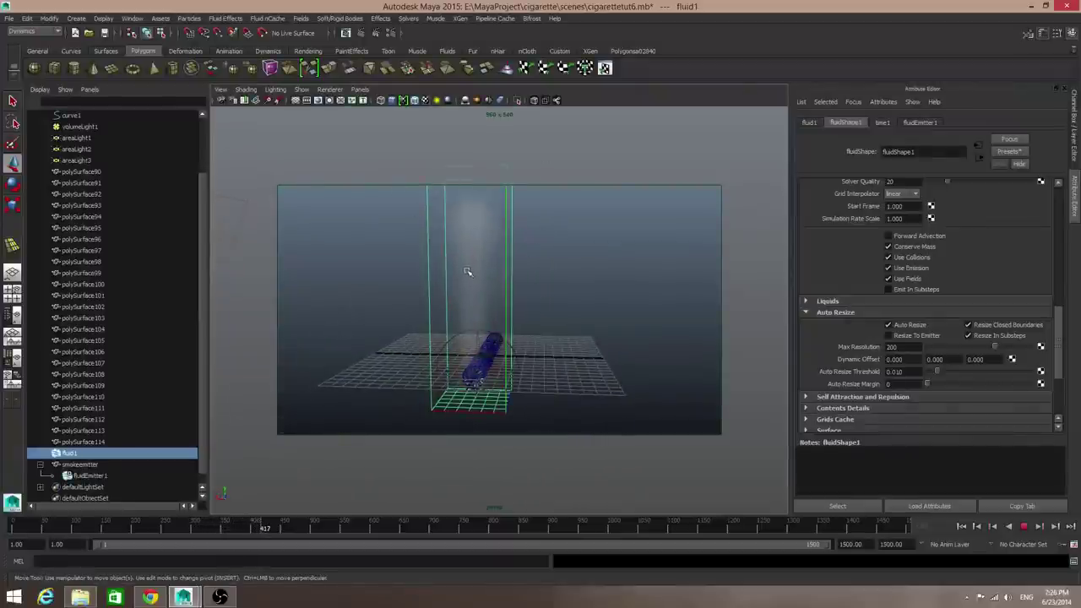
left_click_drag(471, 273, 515, 315, "alt")
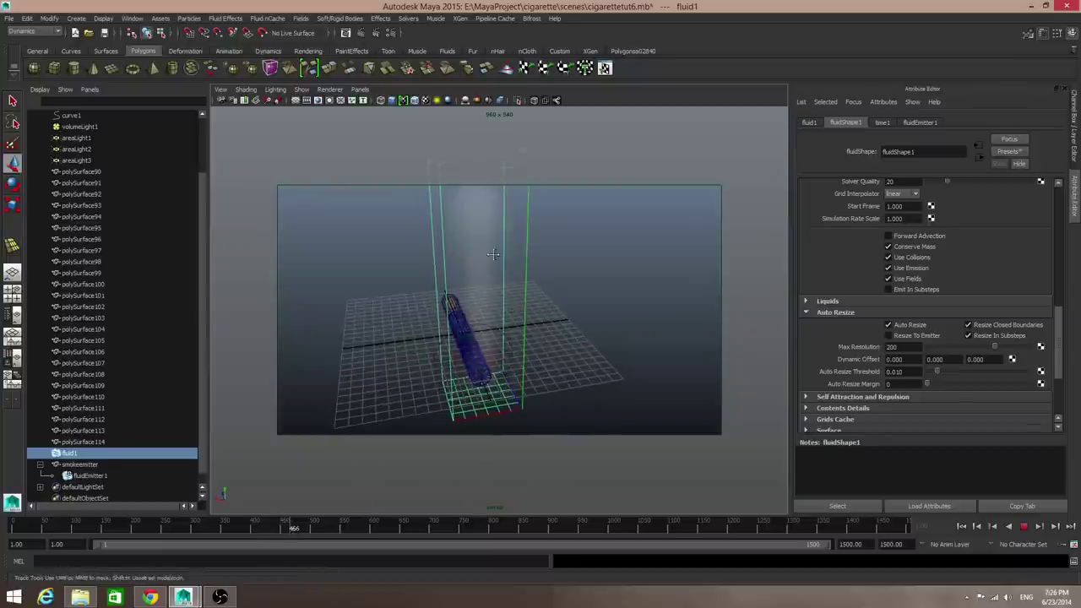
mouse_move(495, 249)
left_mouse_down("alt")
mouse_move(507, 253)
mouse_move(448, 250)
mouse_move(497, 245)
mouse_move(519, 268)
mouse_move(514, 241)
left_mouse_up("alt")
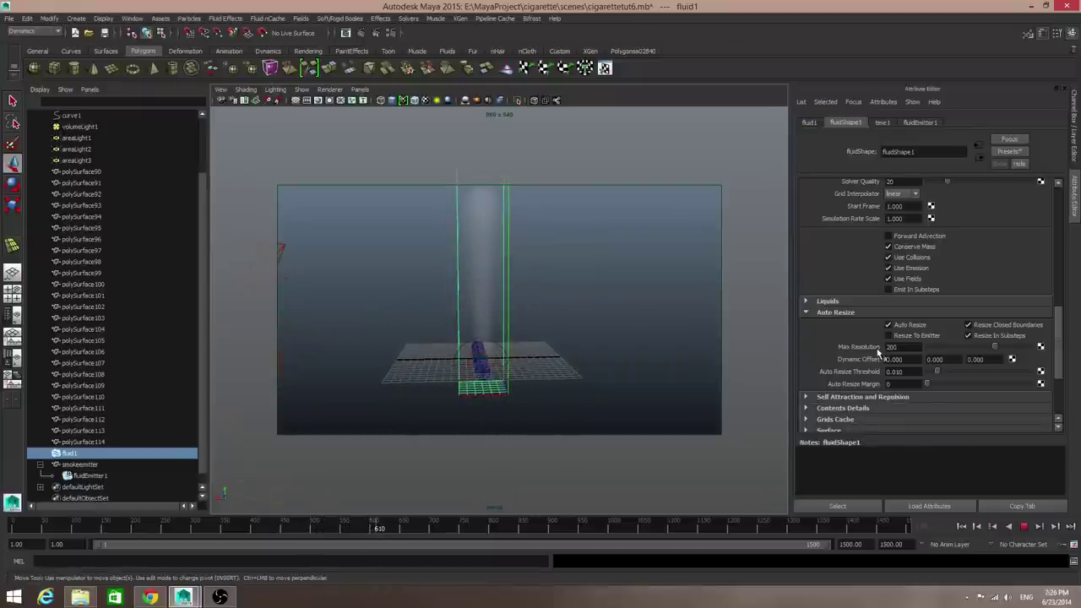
left_click_drag(565, 281, 511, 304, "alt")
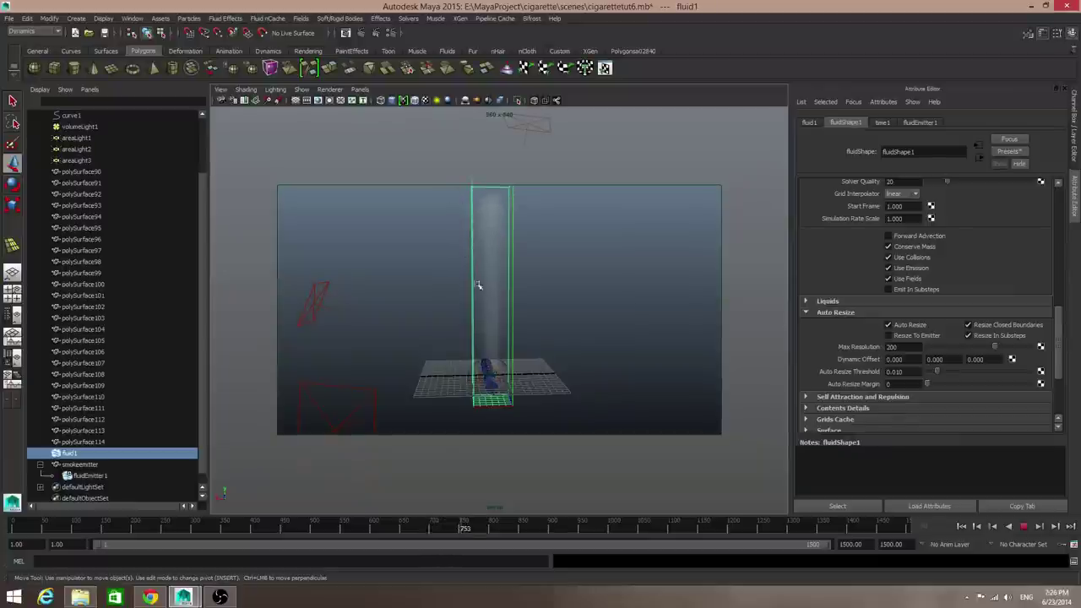
left_click_drag(502, 336, 597, 338, "alt")
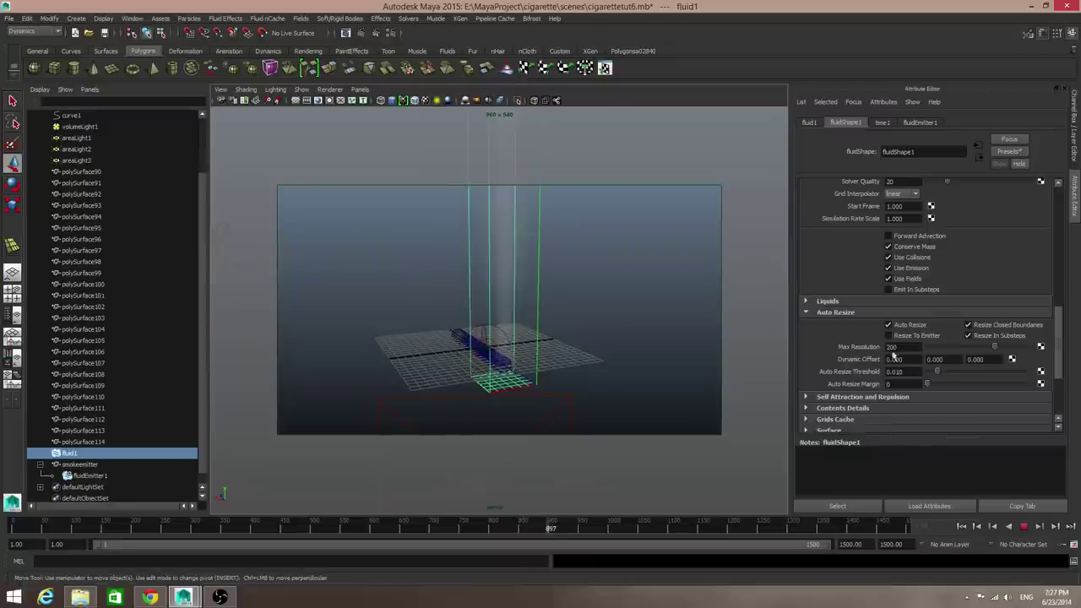
left_click_drag(475, 299, 456, 263, "alt")
right_click_drag(456, 262, 610, 360, "alt")
left_click_drag(610, 359, 603, 306, "alt")
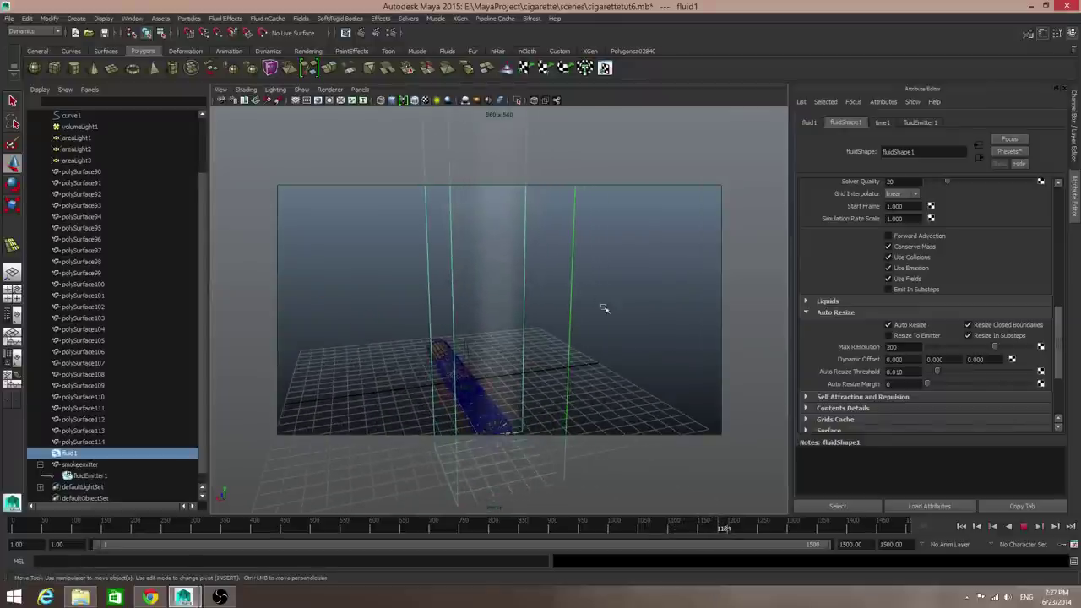
left_click(1027, 526)
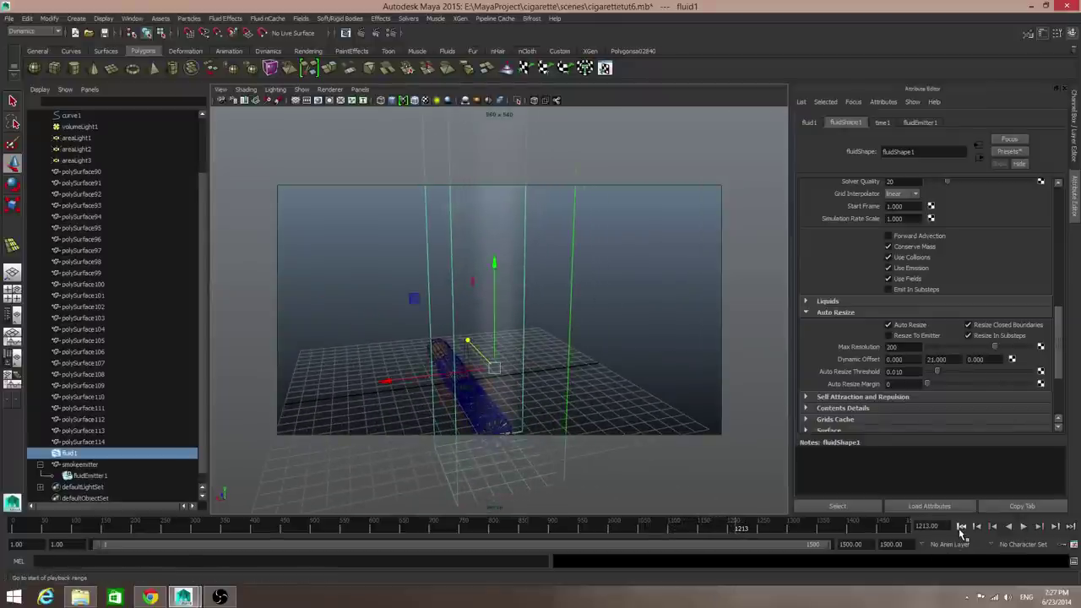
Step: Rewind to frame 1 and select fluidShape1's Base Resolution field to replace 10 with 70
left_click(961, 526)
scroll(845, 392, "up", 6)
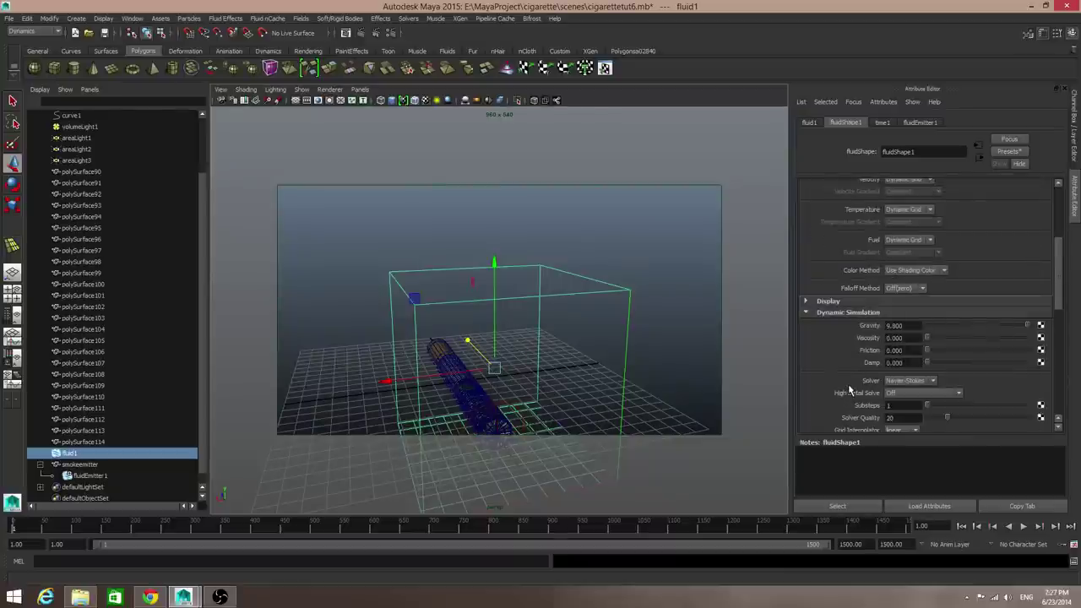
scroll(848, 387, "down", 2)
scroll(852, 385, "down", 3)
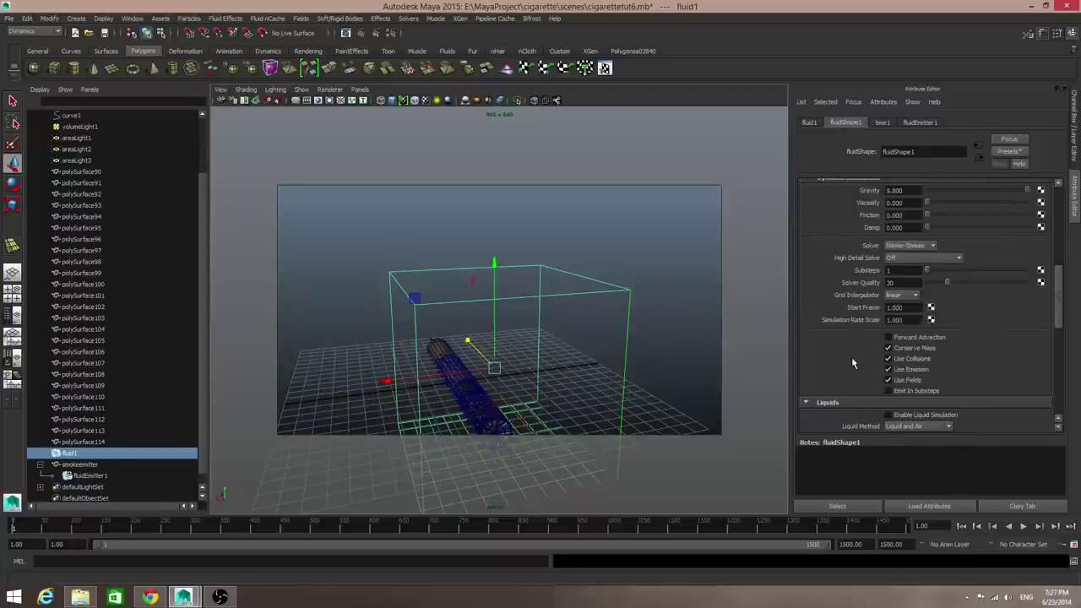
scroll(853, 388, "up", 10)
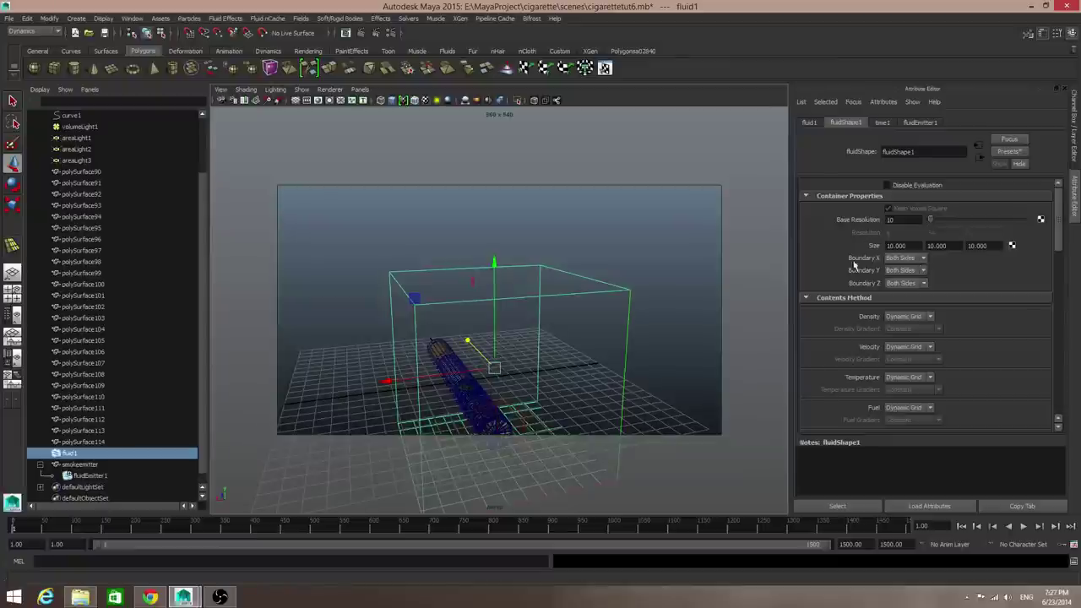
left_click(902, 220)
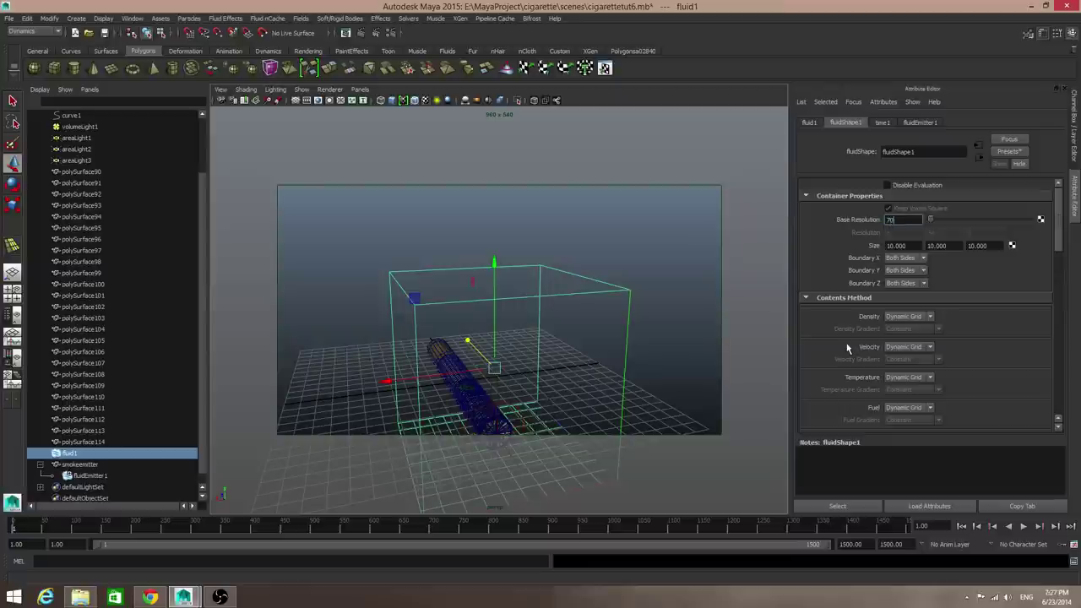
Step: Commit Base Resolution 70 and set the container width and depth to 4
key("Return")
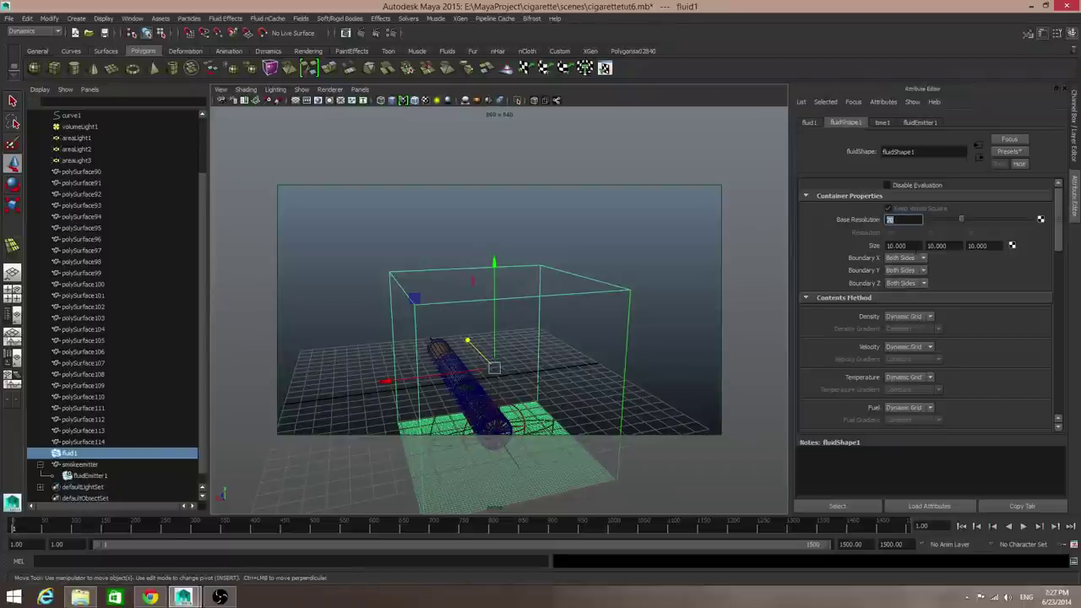
key("Tab")
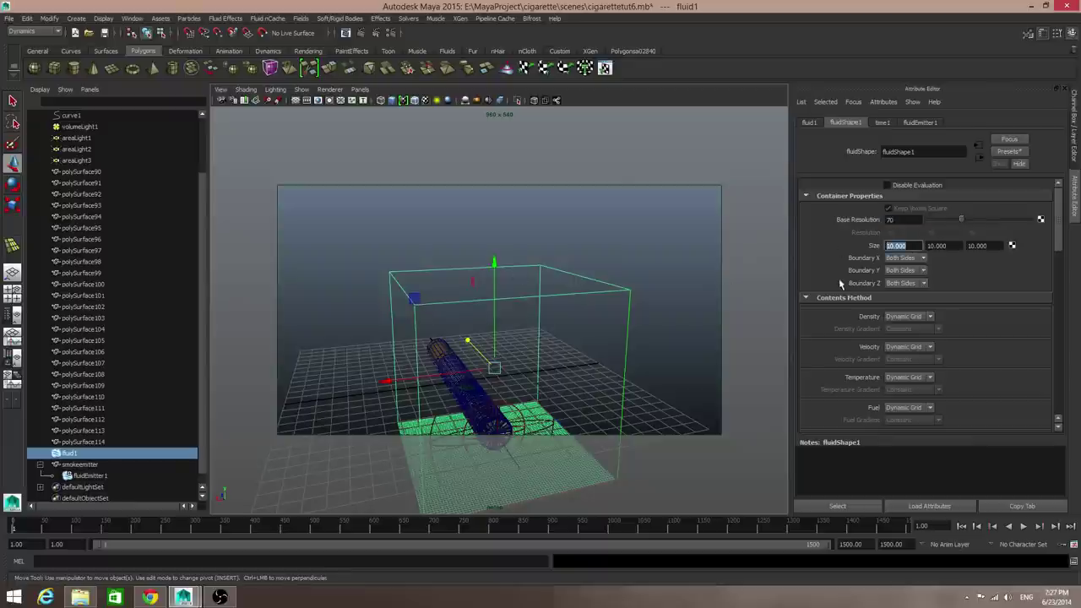
left_click_drag(550, 337, 591, 329, "alt")
left_click(895, 245)
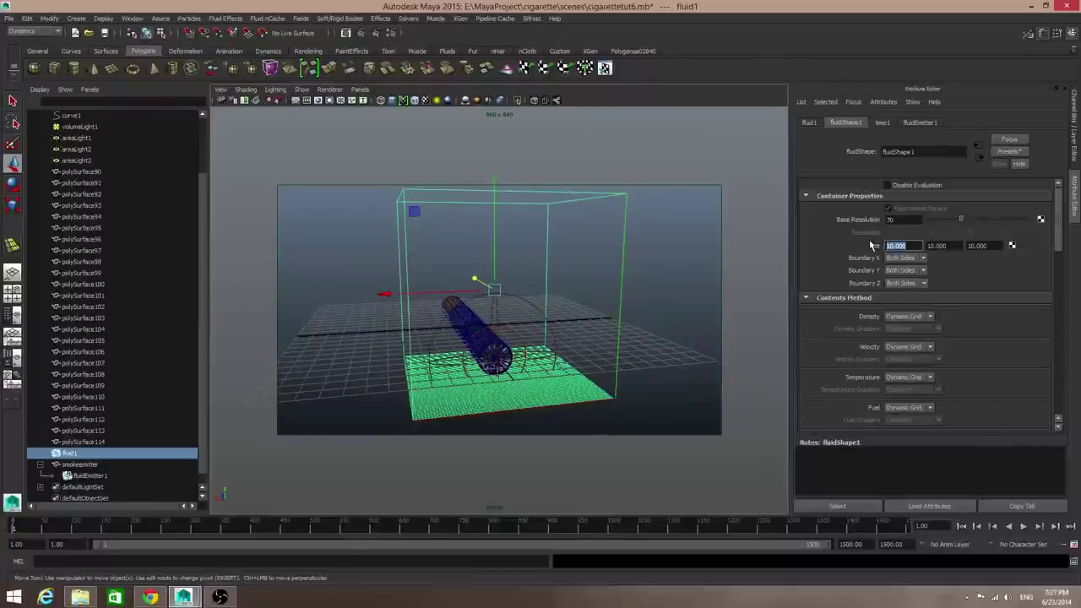
type("4")
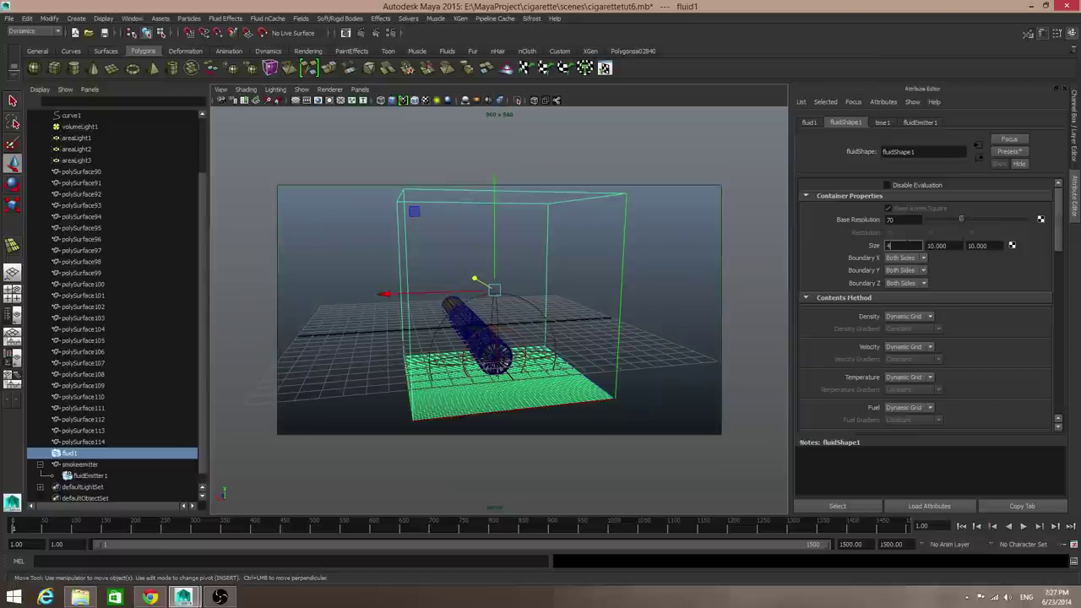
key("Return")
left_click_drag(988, 245, 967, 244)
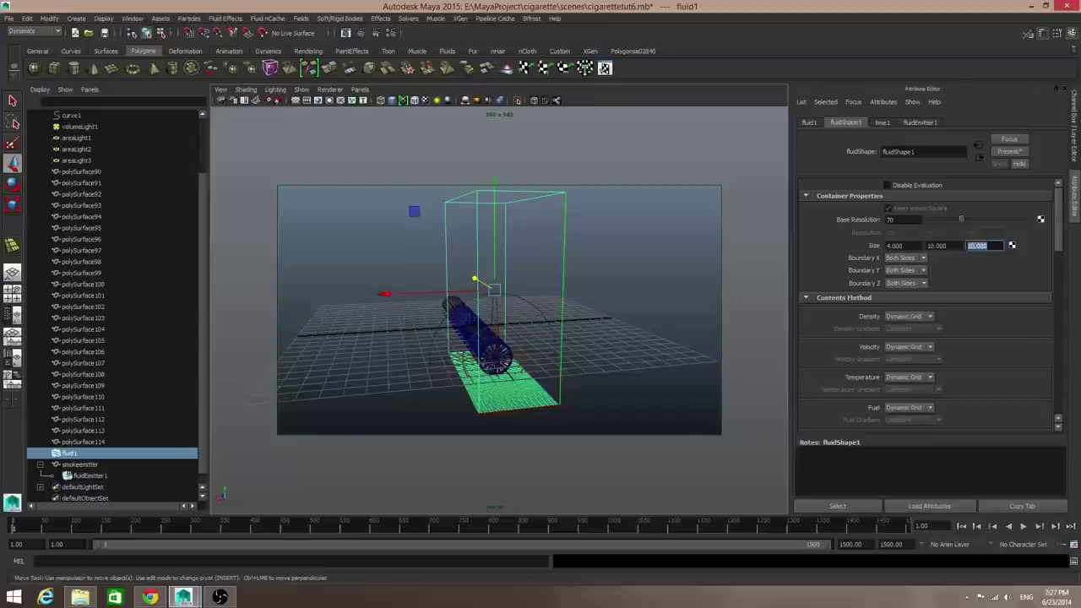
type("4")
key("Return")
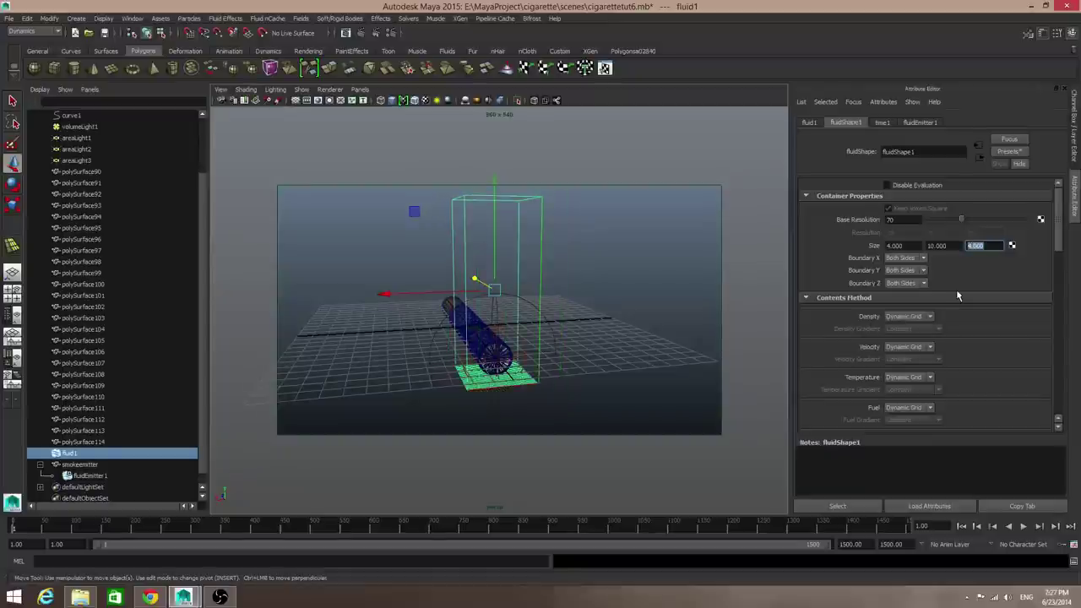
Step: Narrow the container width and depth to 3, then to 2
left_click_drag(402, 420, 512, 396, "alt")
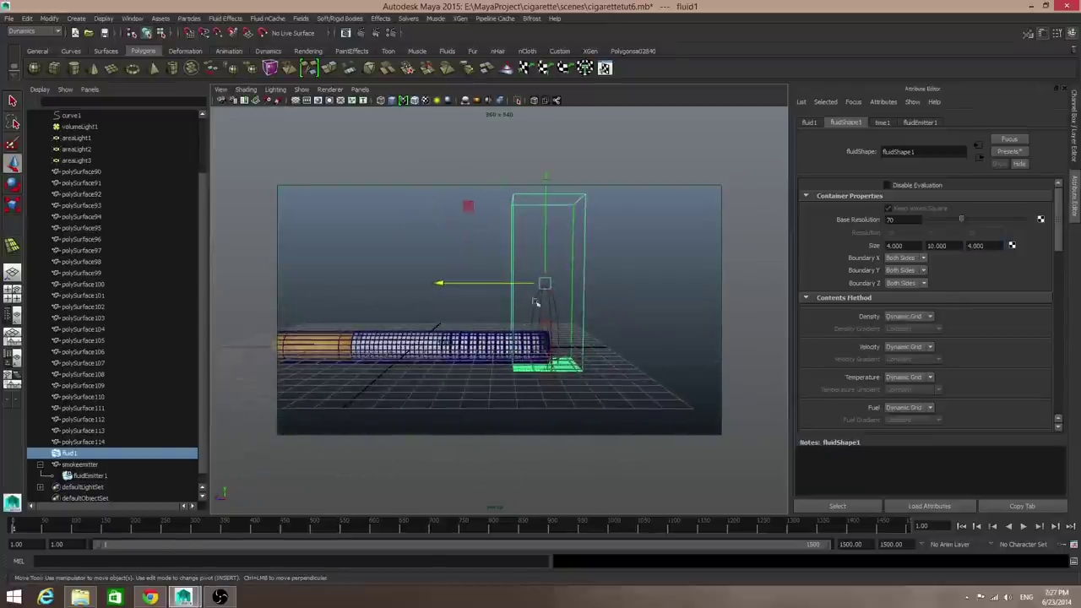
left_click_drag(547, 311, 580, 261, "alt")
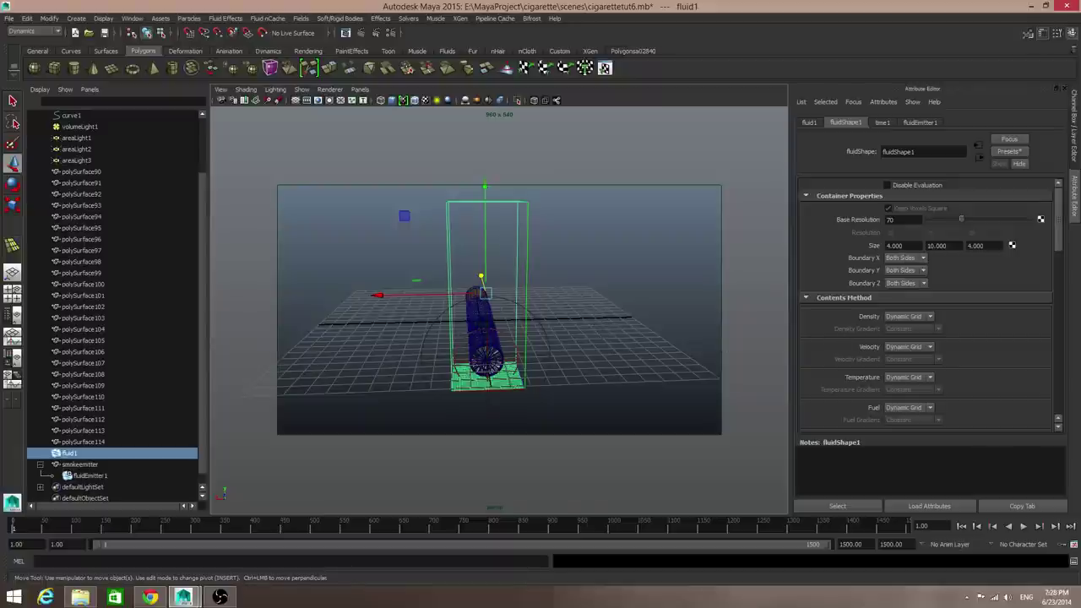
double_click(893, 245)
type("3")
double_click(990, 245)
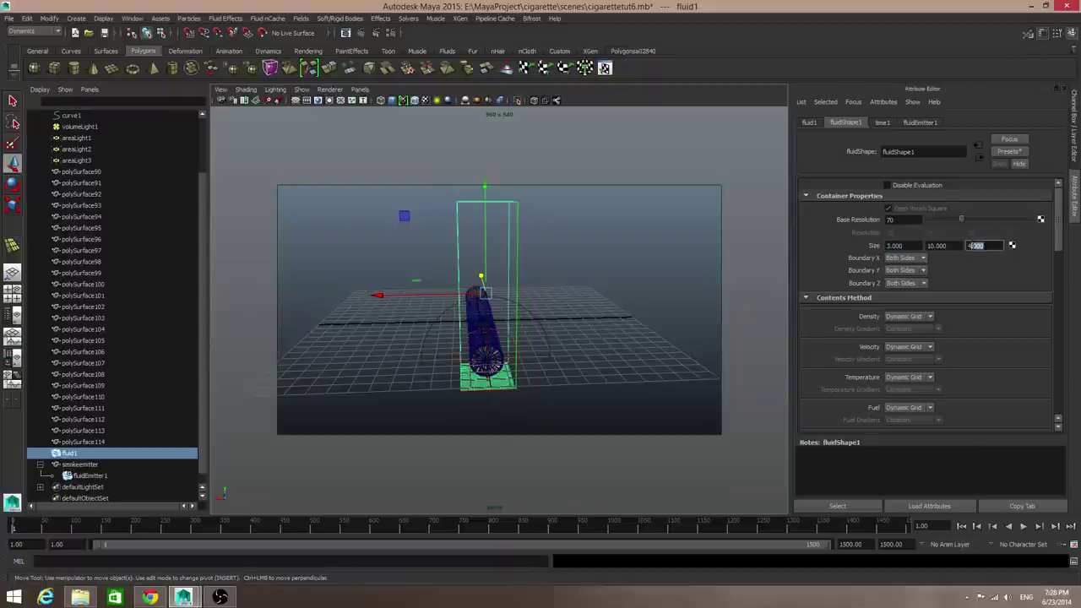
type("3")
key("Return")
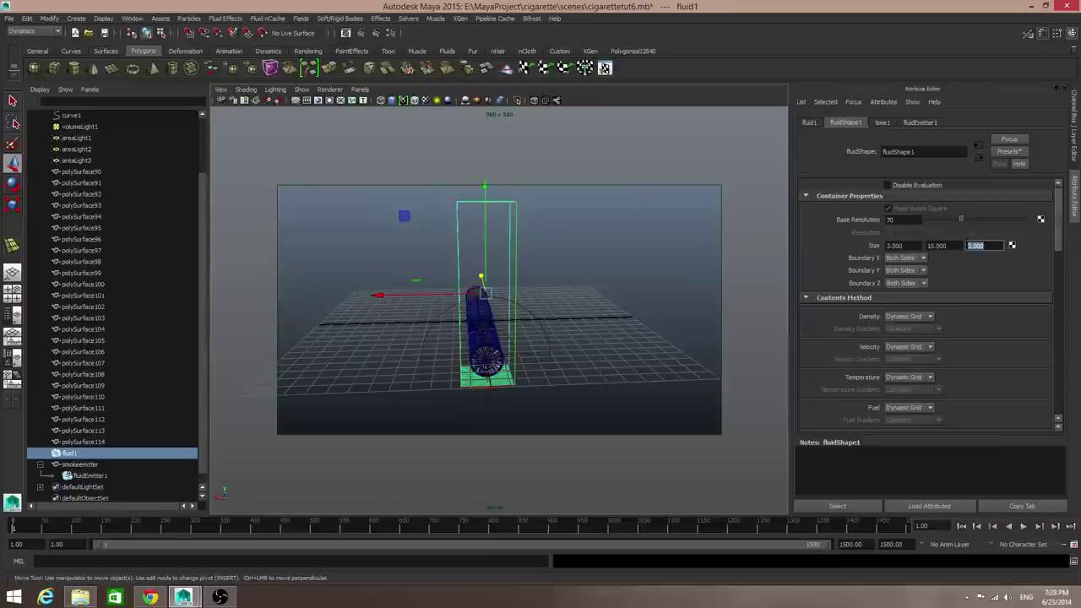
double_click(895, 245)
type("2")
key("Return")
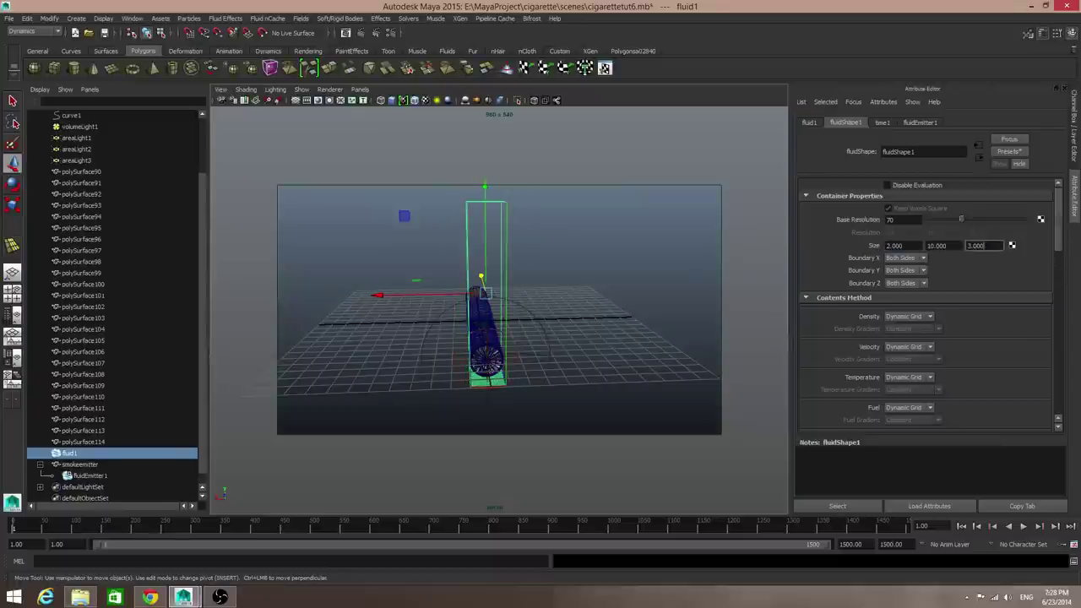
double_click(976, 245)
type("2")
key("Return")
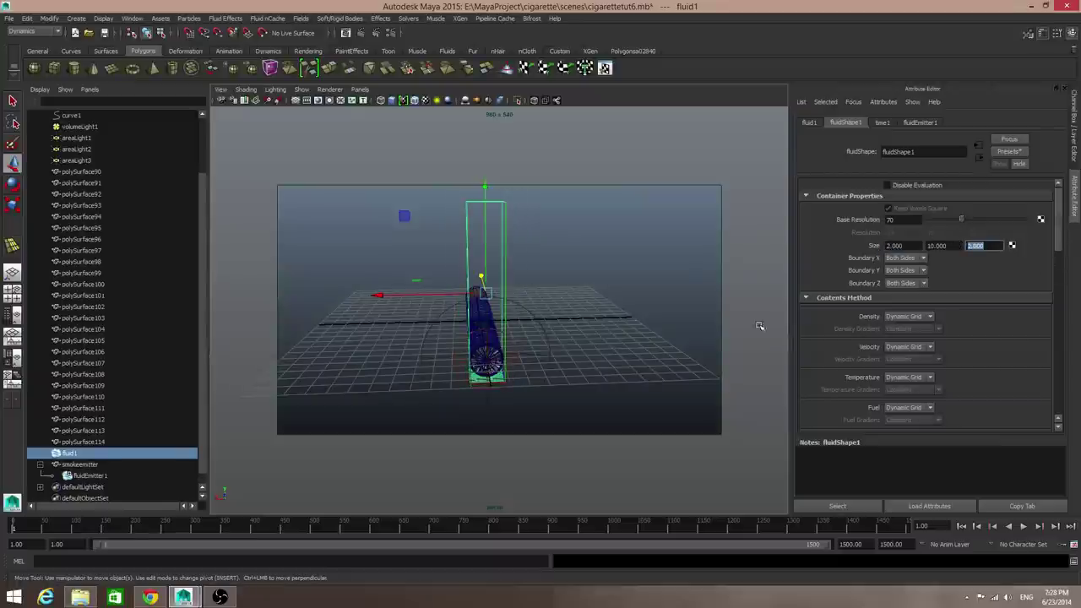
Step: Try a container height of 12, then set it back to 10
left_click_drag(564, 358, 671, 348, "alt")
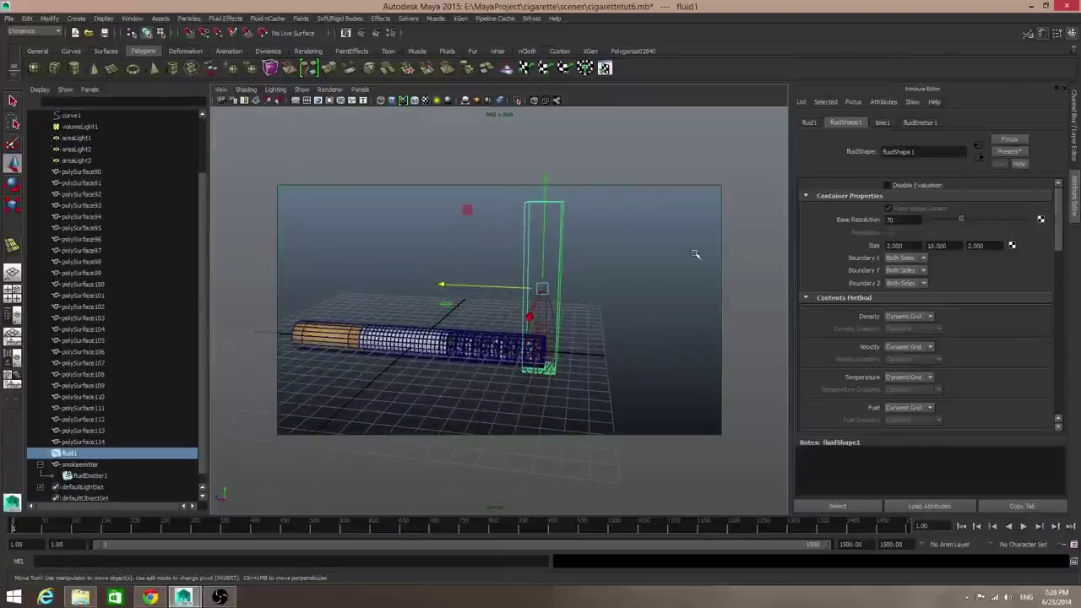
double_click(936, 245)
type("12")
key("Return")
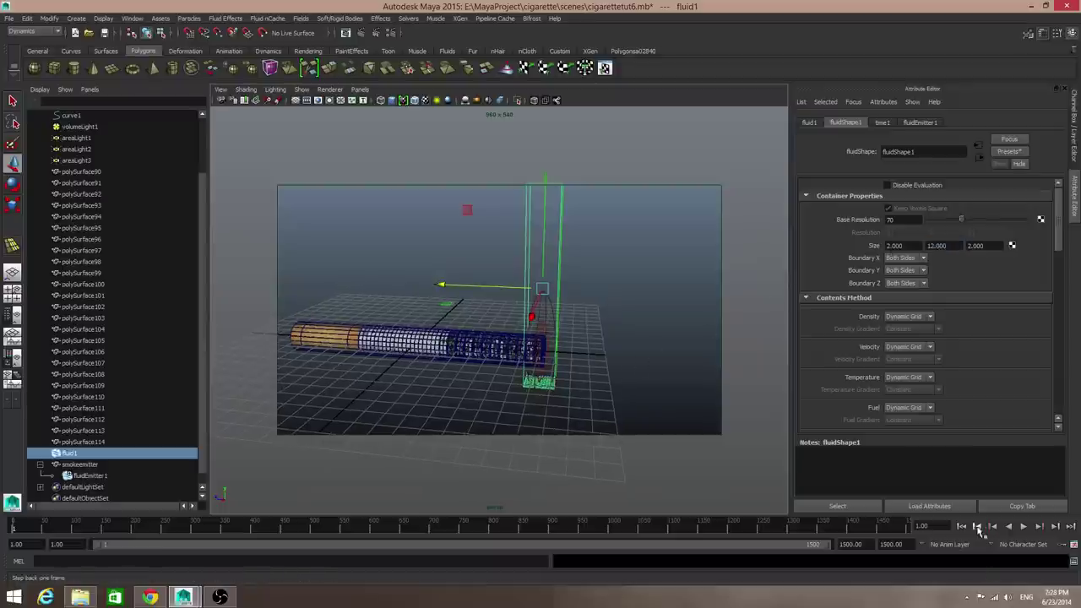
left_click_drag(627, 425, 632, 410, "alt")
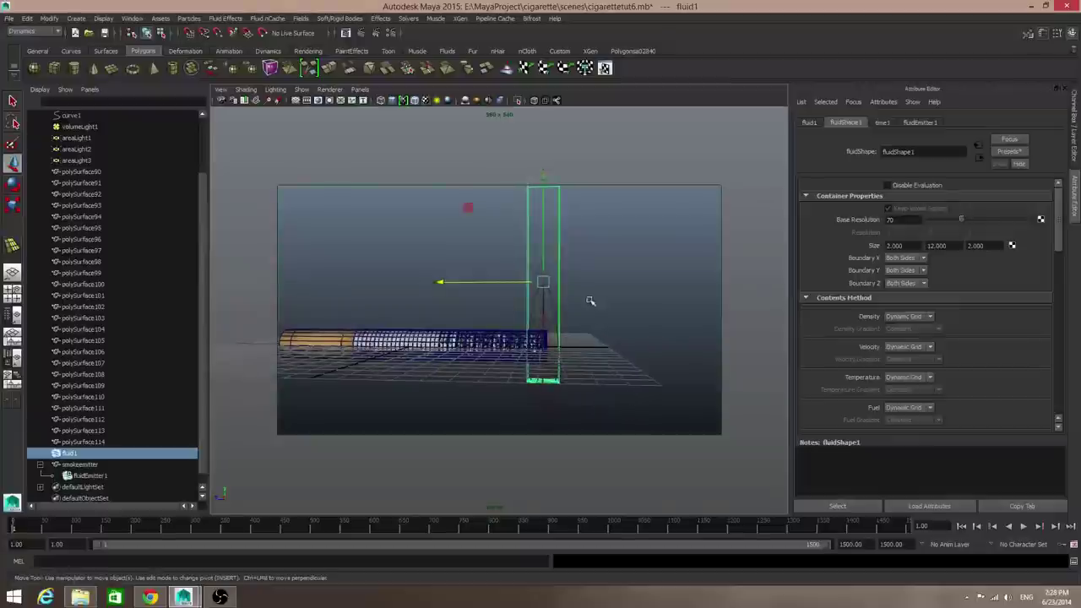
scroll(588, 301, "up", 2)
left_click_drag(577, 297, 460, 320, "alt")
left_click_drag(663, 287, 728, 304, "alt")
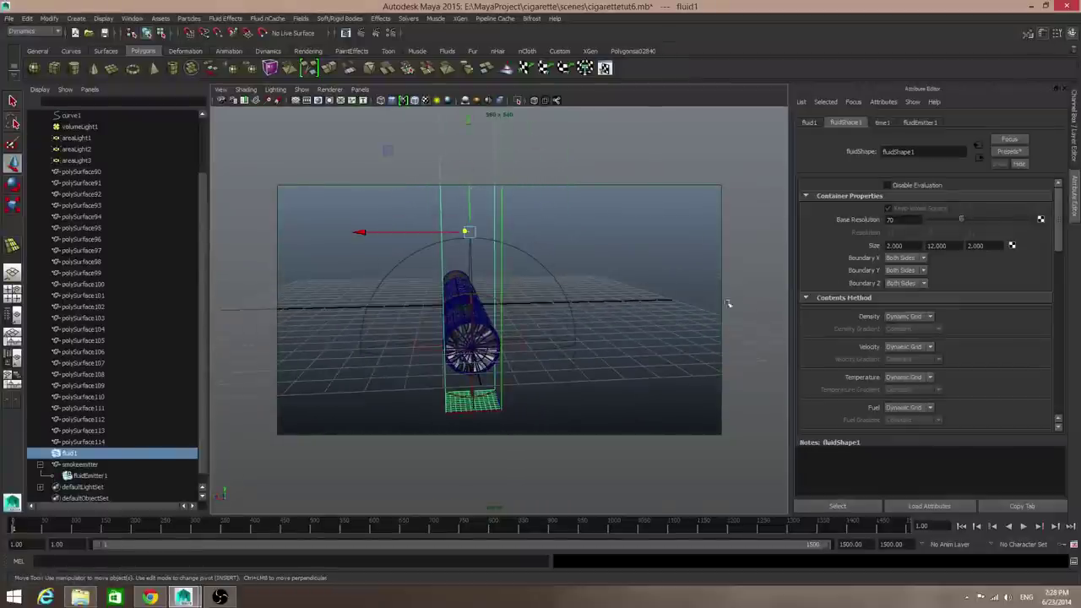
double_click(938, 245)
type("10")
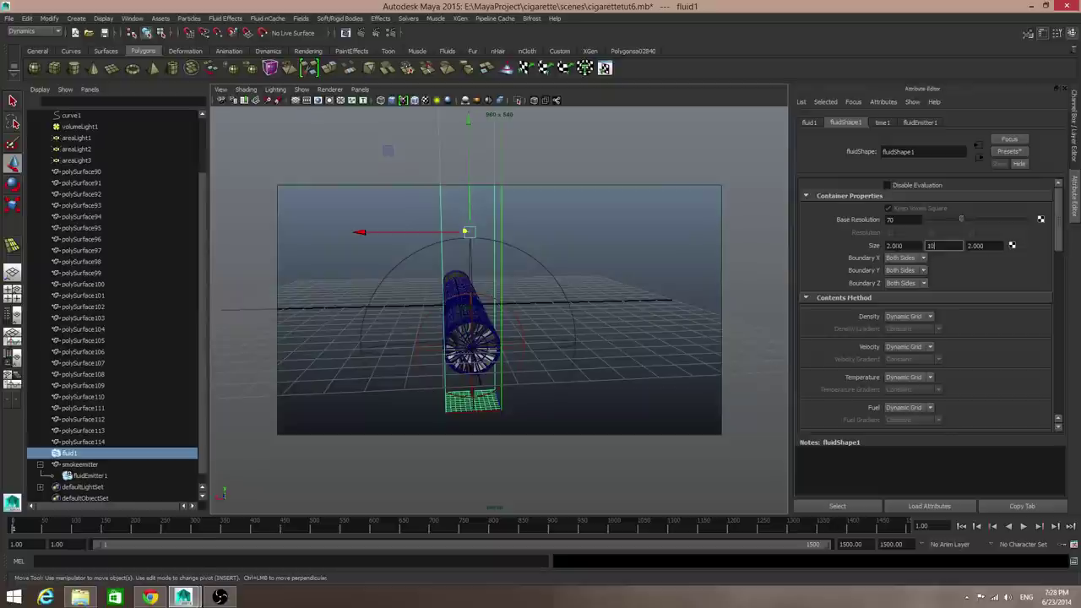
key("Return")
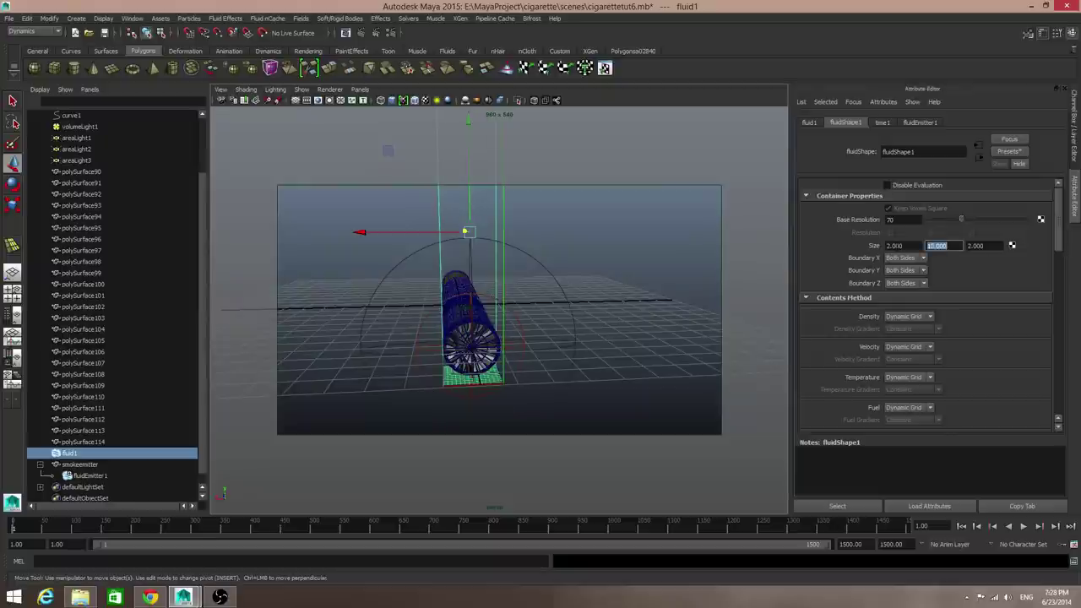
Step: Keep Boundary X on Both Sides, check Boundary Y, and play the smoke simulation
left_click(902, 258)
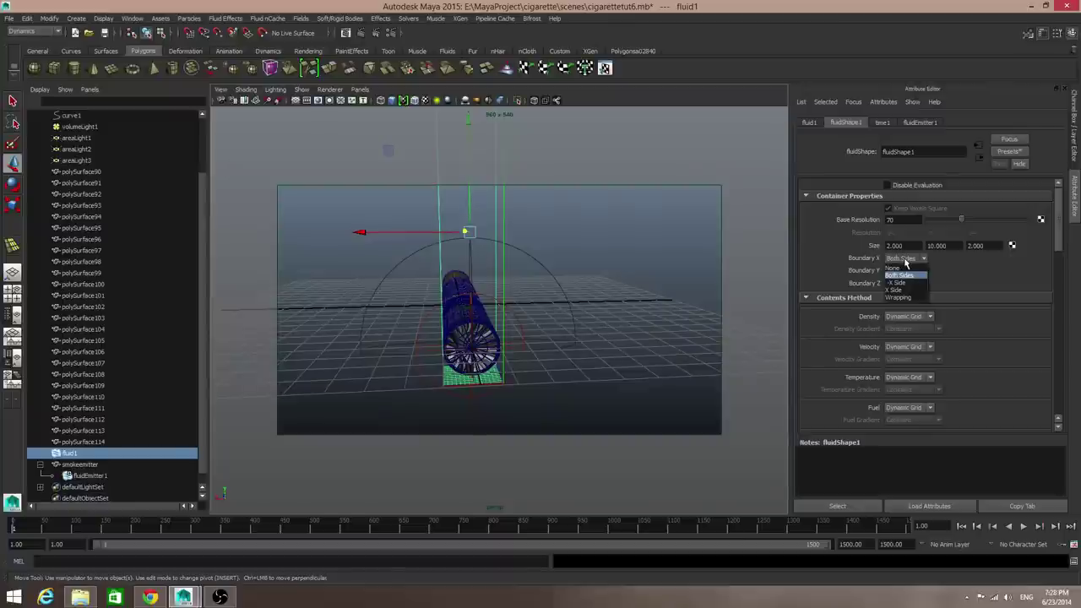
left_click(909, 275)
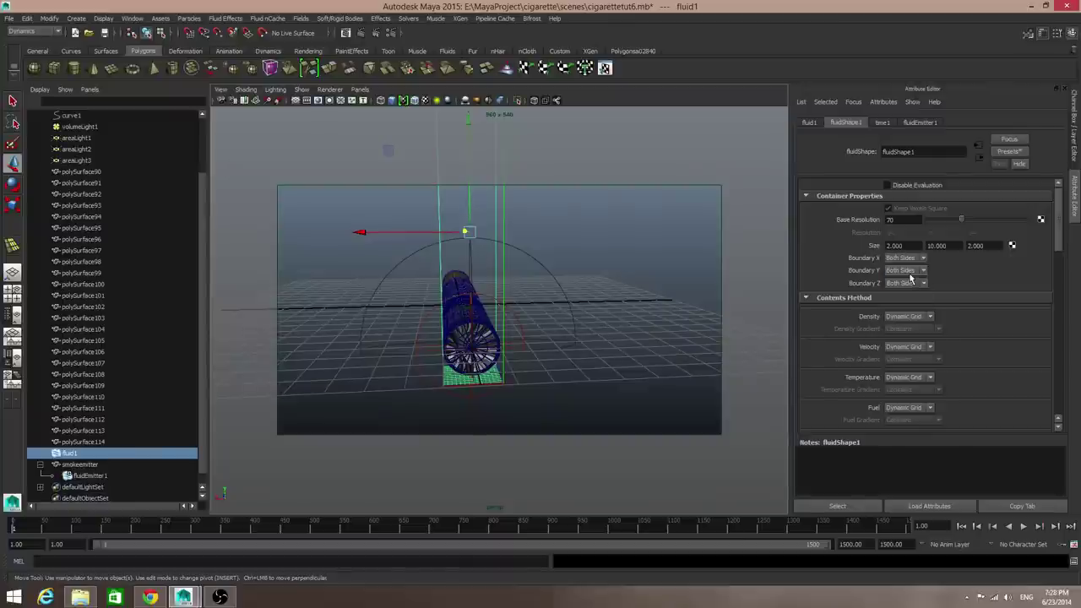
left_click(909, 271)
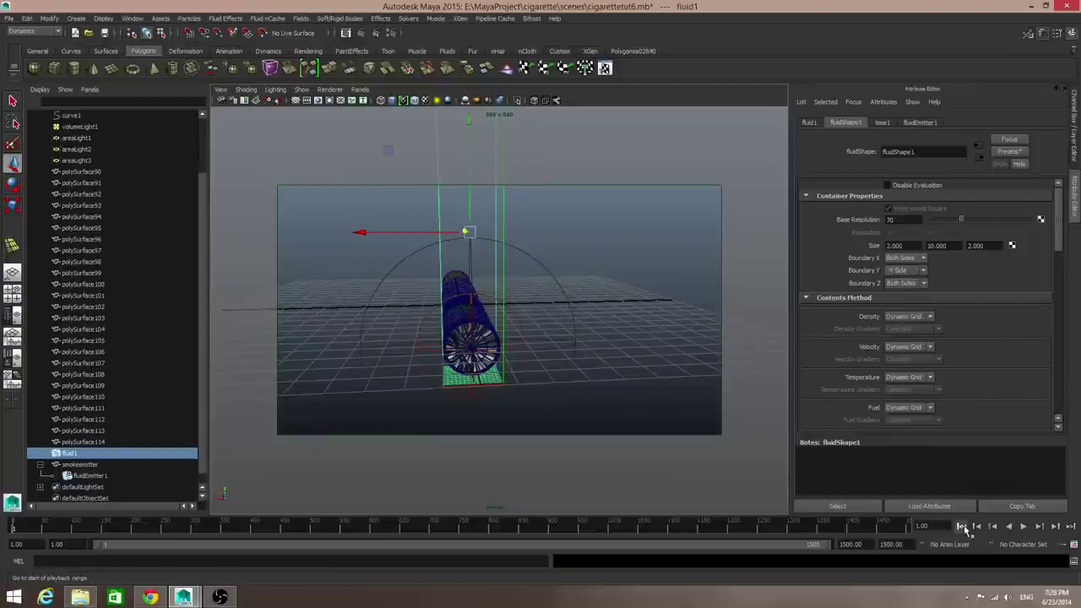
left_click(1022, 526)
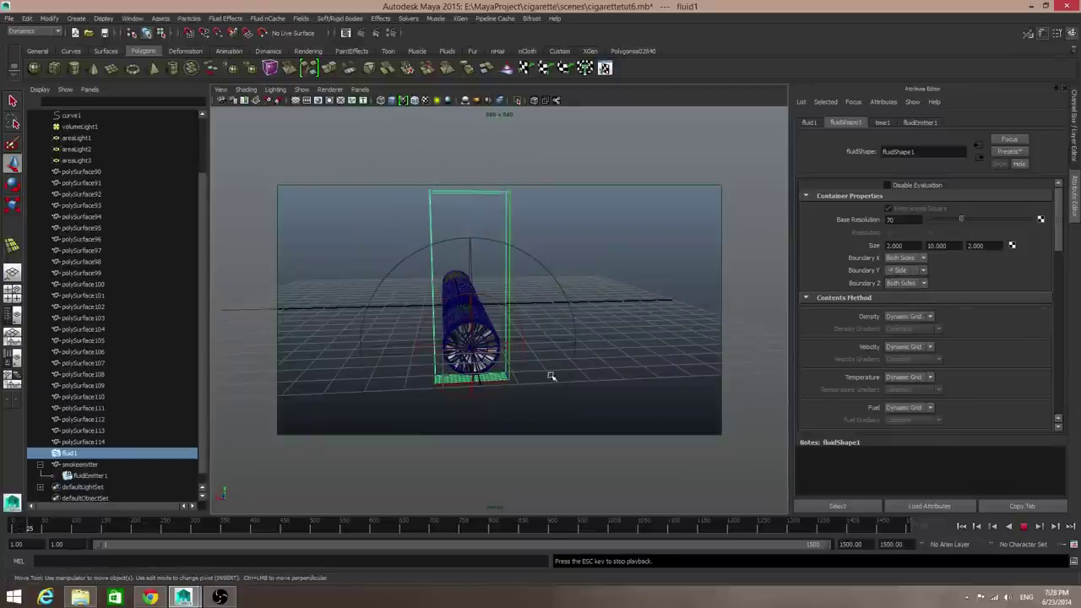
left_click_drag(550, 376, 509, 355, "alt")
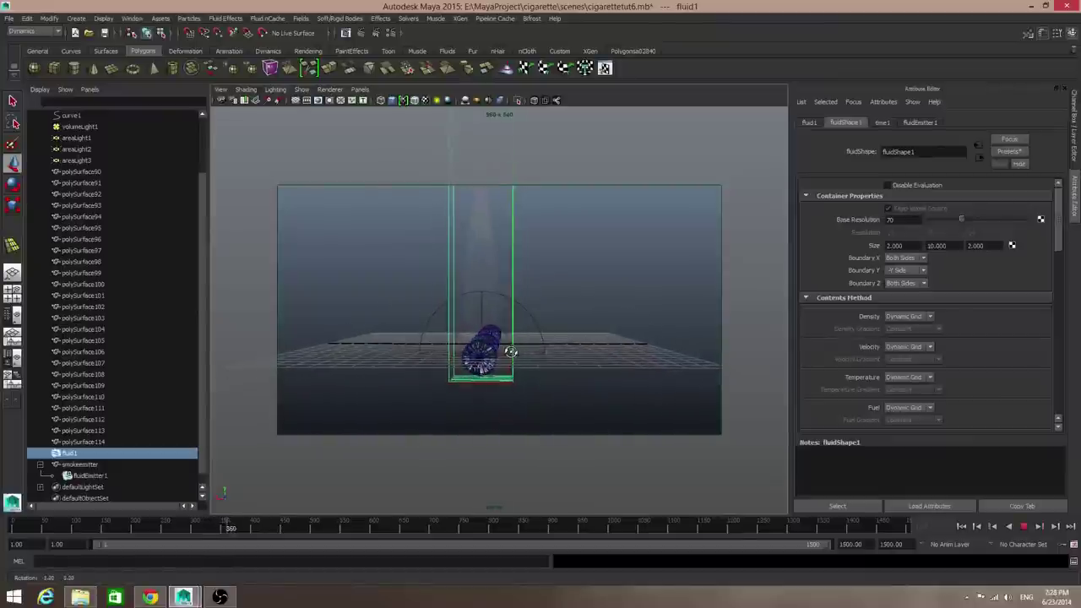
Step: Stop the smoke playback and let the 3D view fill the whole panel
left_click(1020, 525)
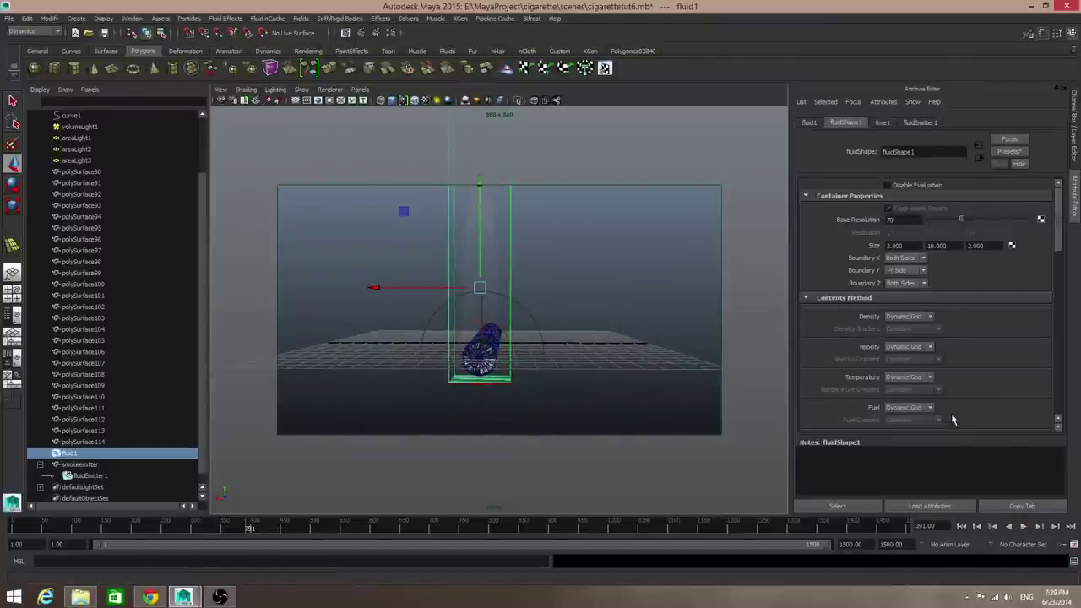
scroll(946, 391, "down", 3)
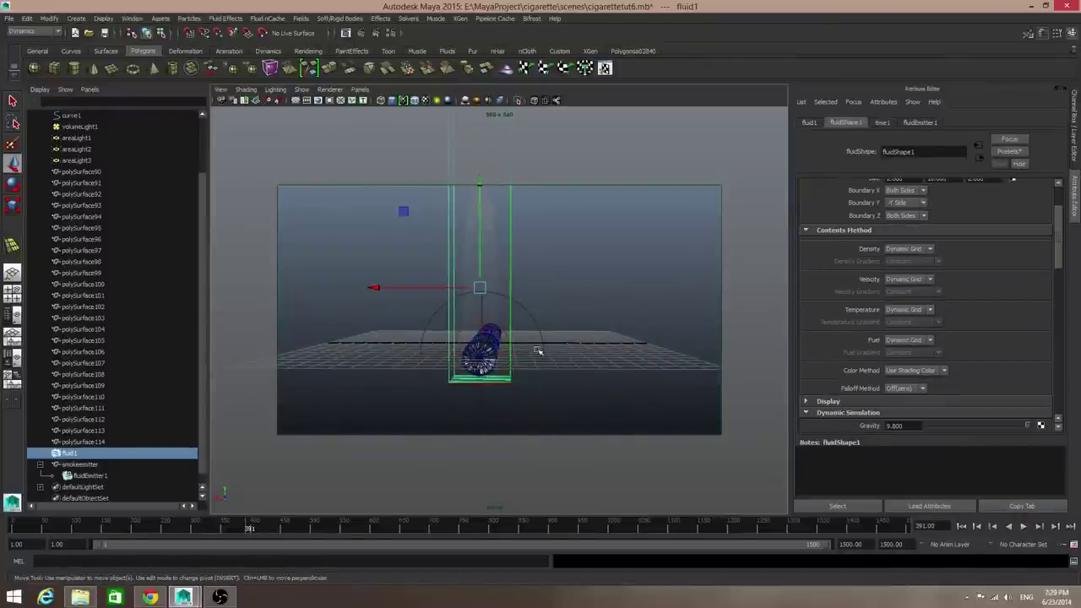
left_click_drag(532, 354, 553, 348, "alt")
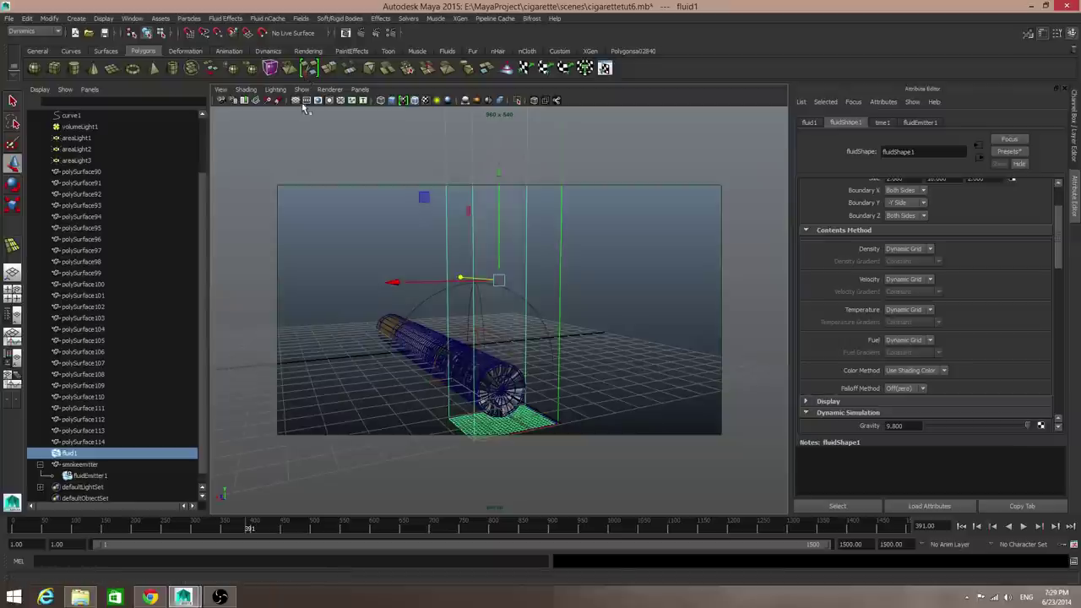
left_click(328, 100)
left_click_drag(666, 296, 710, 295, "alt")
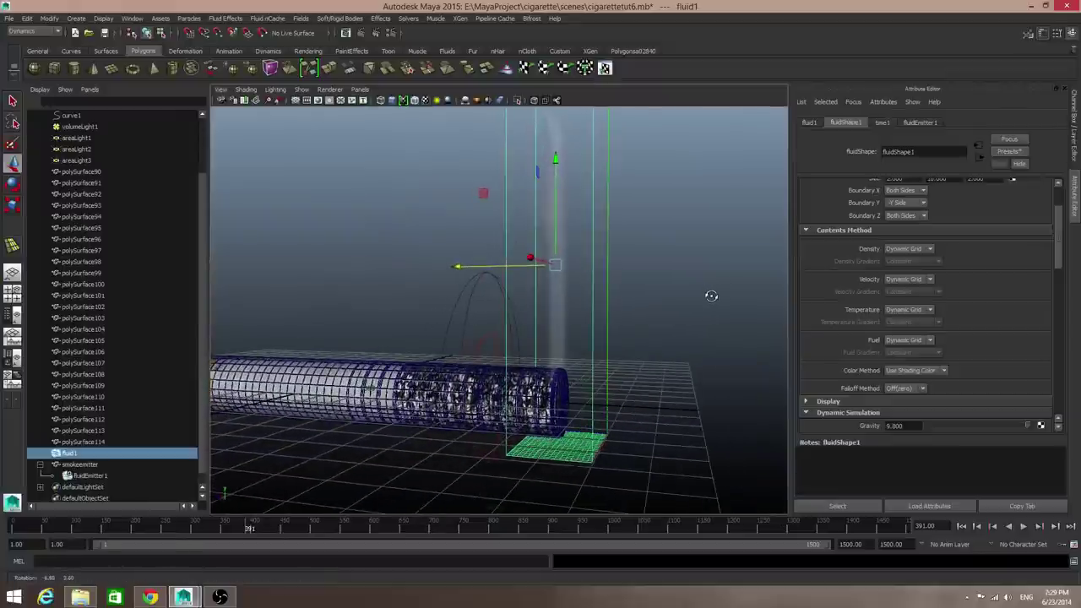
Step: Review fluidShape1's dynamics, Self Attraction and Repulsion, and Shading settings (Dropoff Shape Cube)
scroll(941, 324, "down", 3)
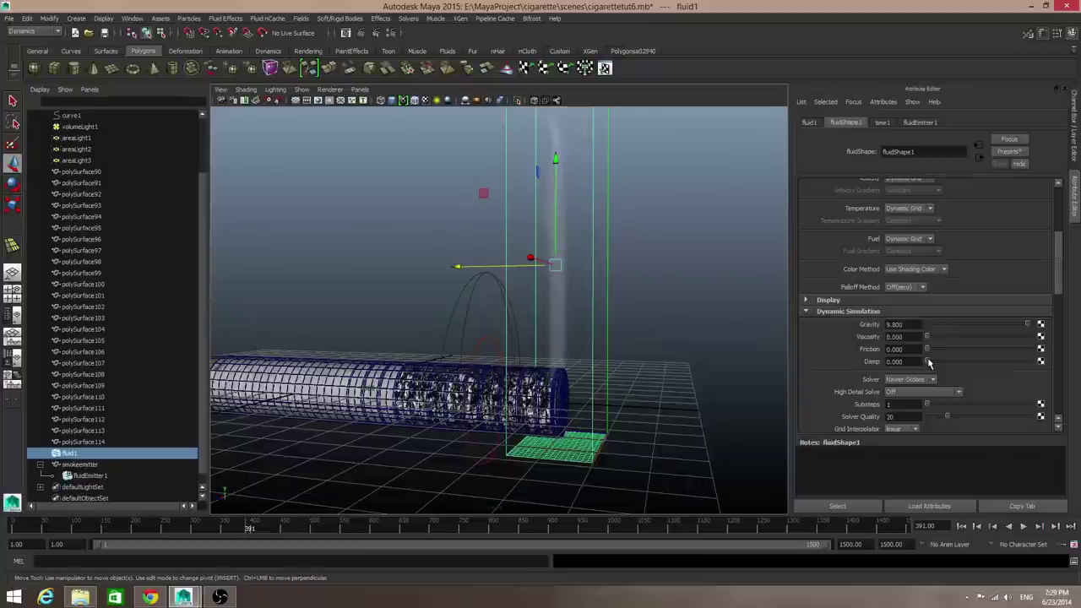
scroll(929, 363, "down", 1)
scroll(929, 363, "down", 1)
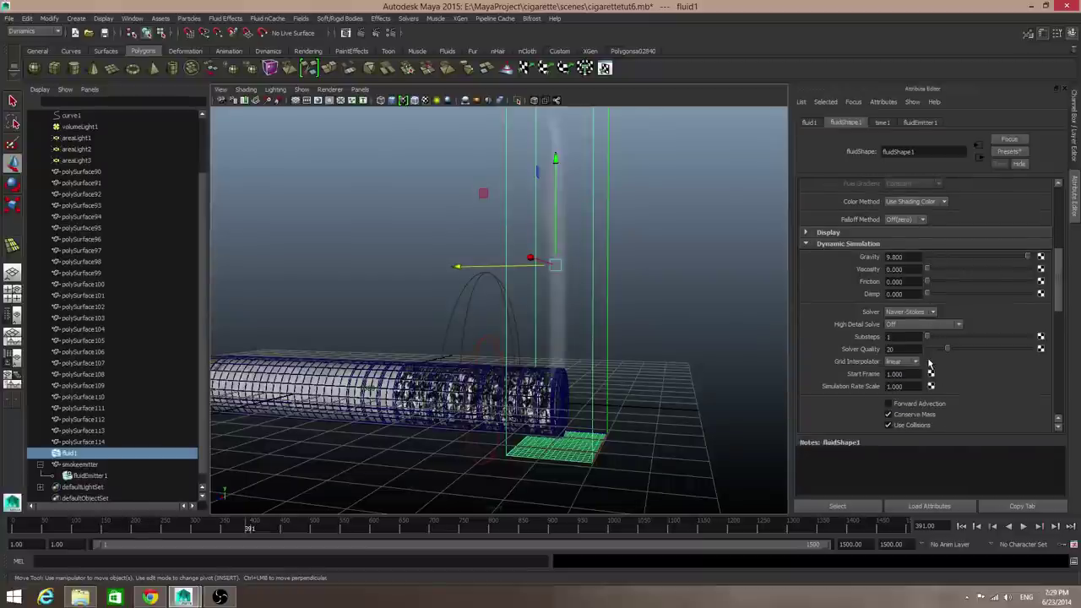
scroll(929, 363, "down", 6)
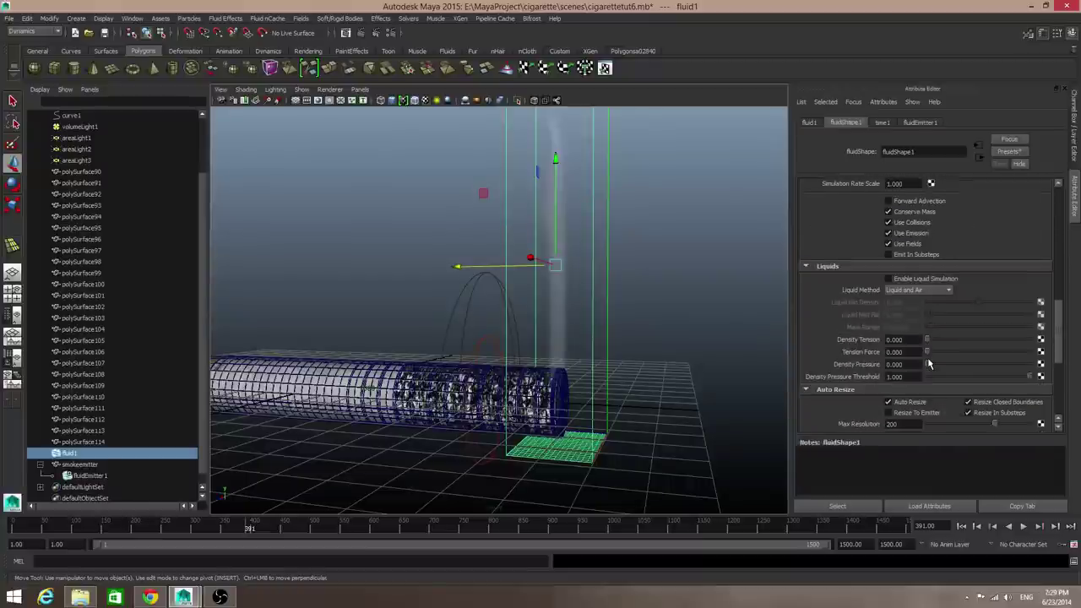
scroll(929, 364, "down", 4)
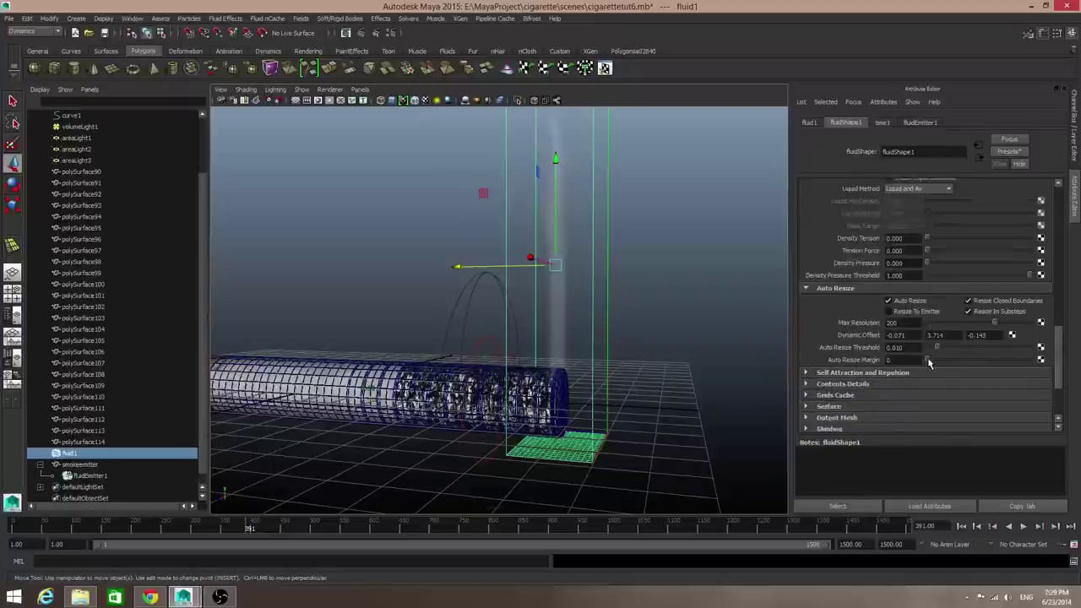
left_click(824, 339)
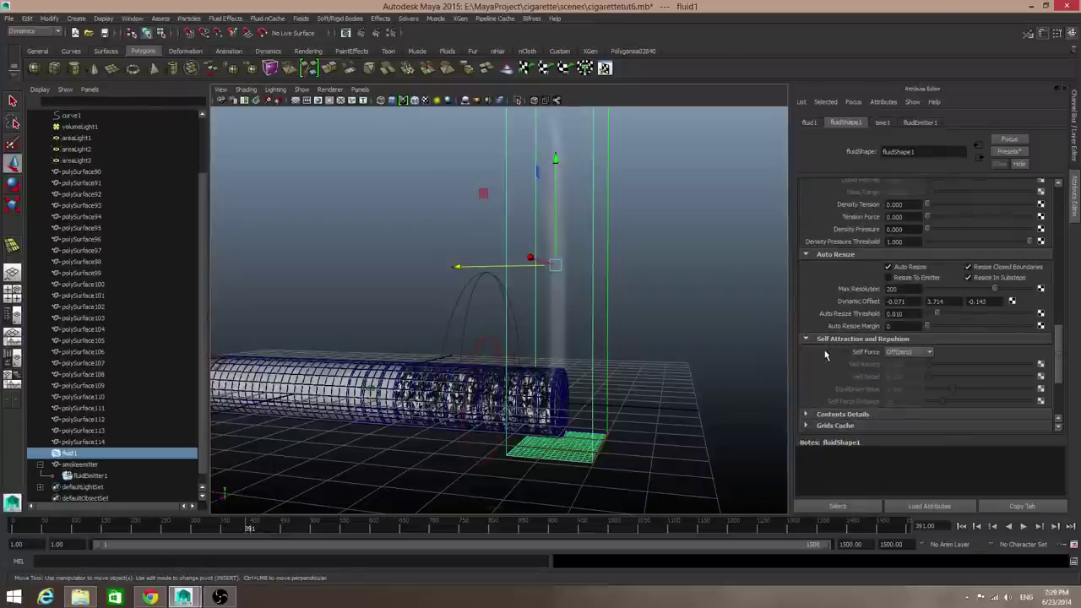
scroll(828, 363, "down", 1)
scroll(827, 364, "down", 1)
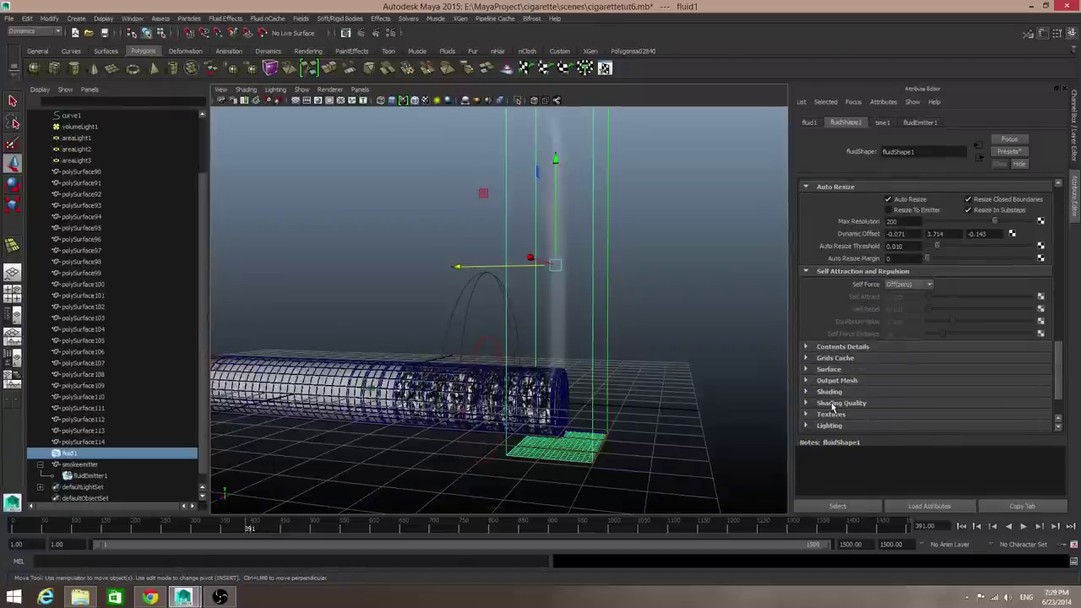
left_click(829, 392)
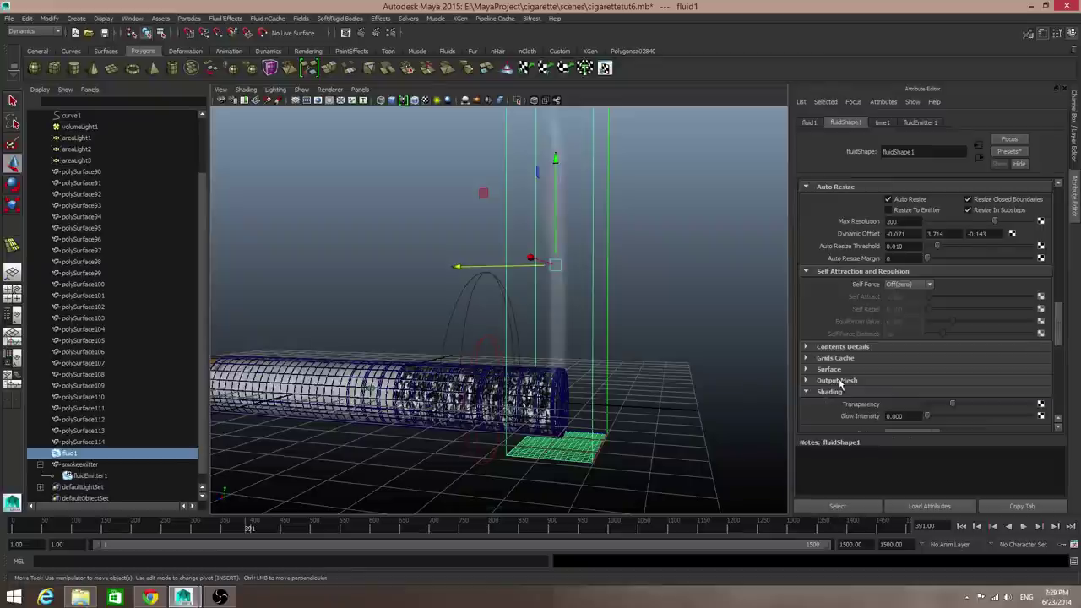
scroll(838, 378, "down", 2)
scroll(838, 379, "down", 1)
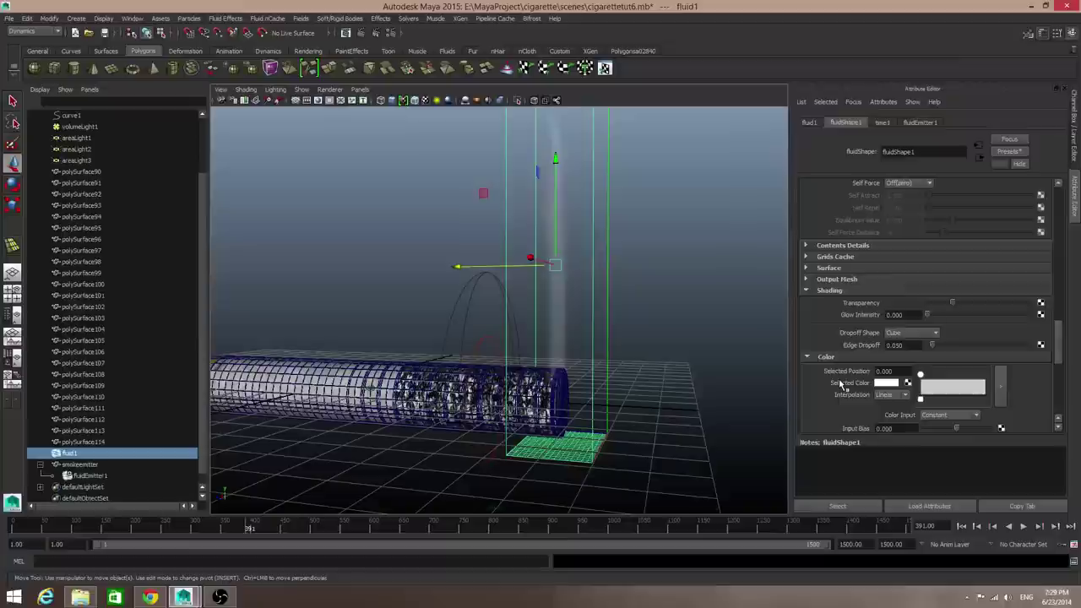
left_click_drag(729, 329, 700, 335, "alt")
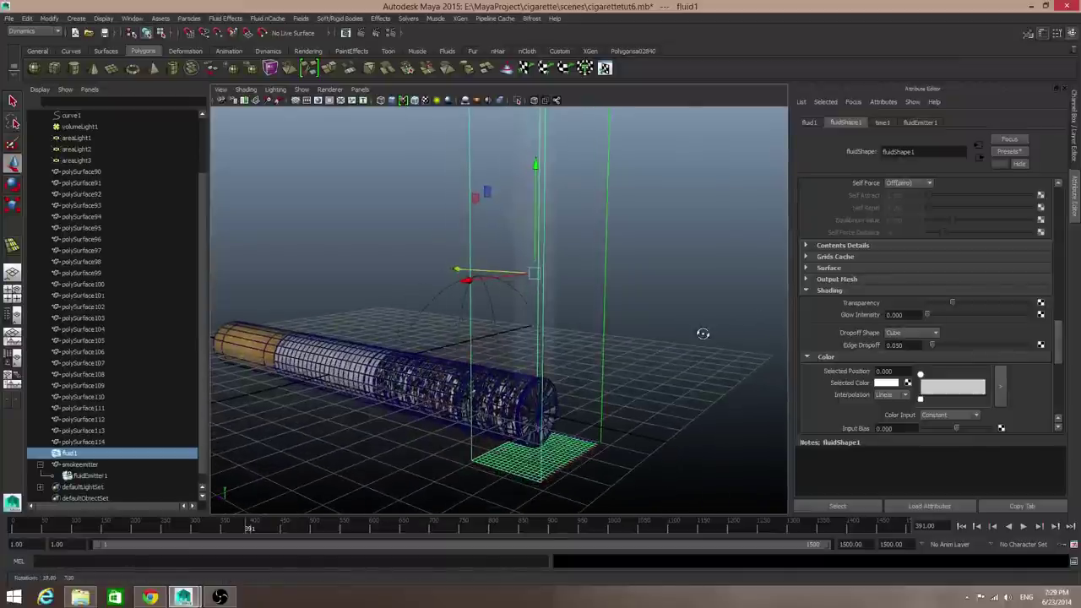
Step: Replay the smoke simulation from the start, pause at frame 256, and launch an IPR render
left_click(961, 526)
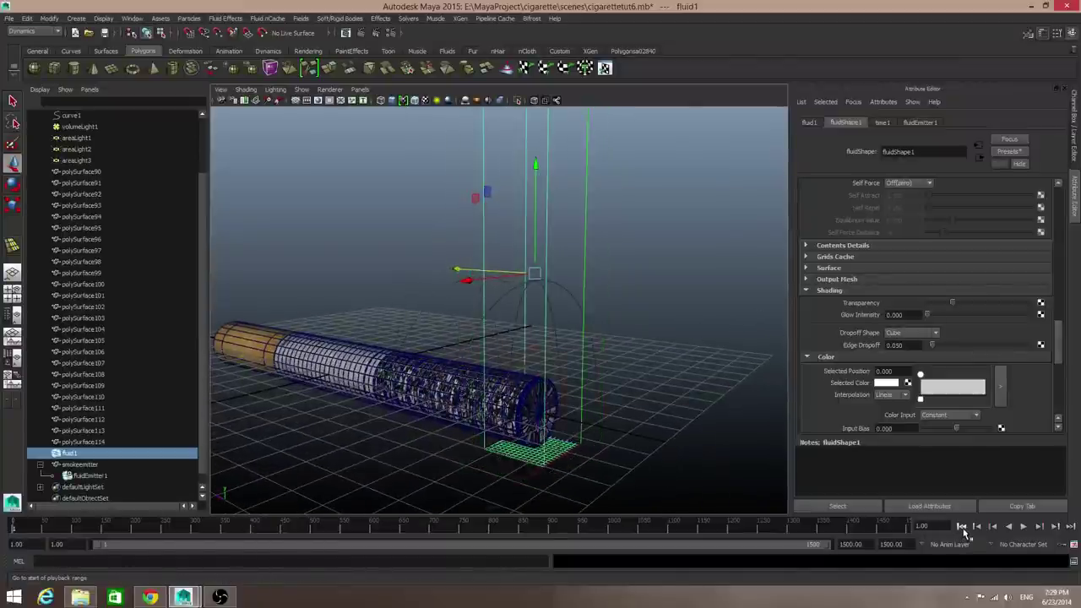
left_click(1024, 526)
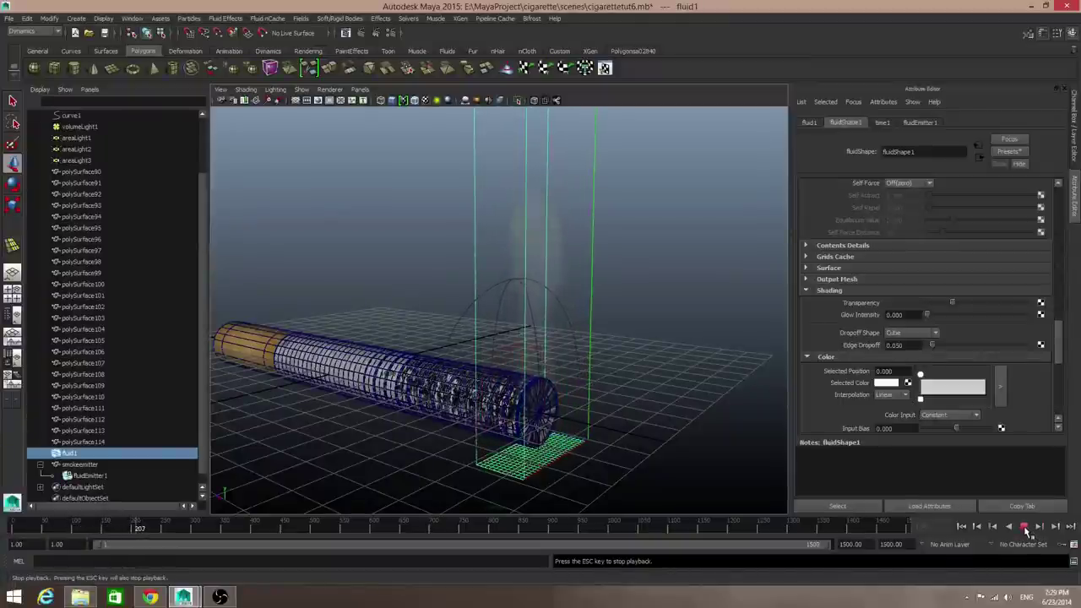
left_click(1025, 526)
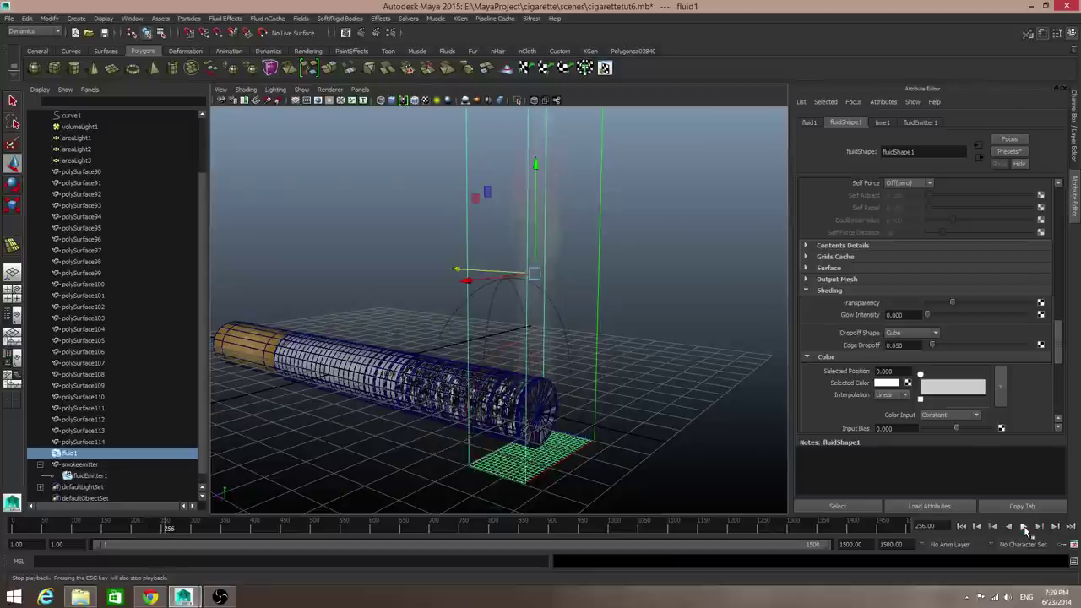
mouse_move(663, 335)
left_mouse_down("alt")
mouse_move(616, 326)
mouse_move(650, 330)
left_mouse_up("alt")
left_click(375, 33)
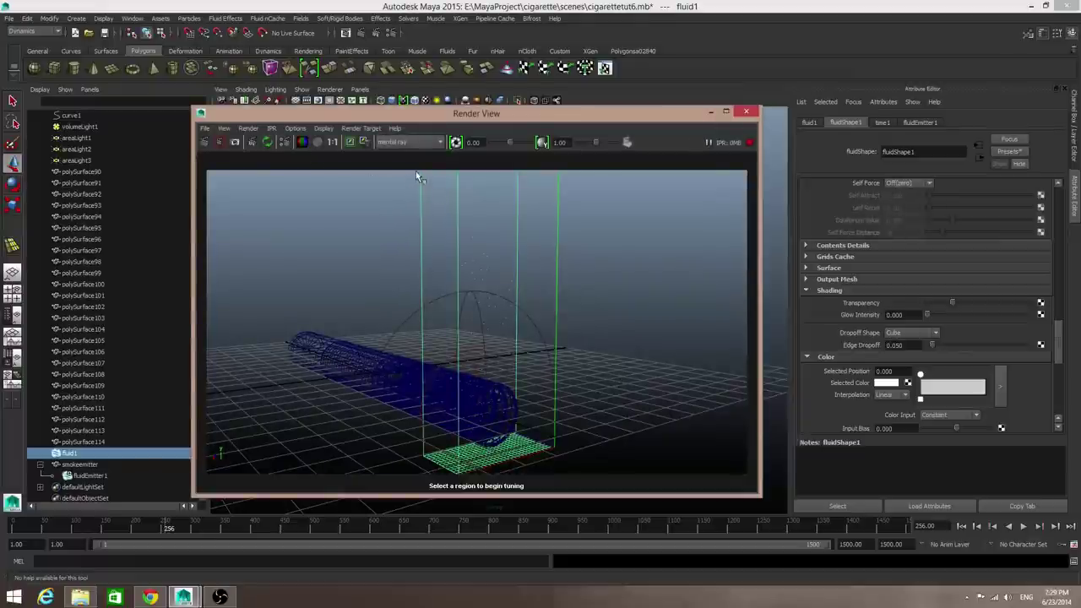
Step: Draw a render region around the fluid container and render only that region
left_click_drag(418, 172, 570, 498)
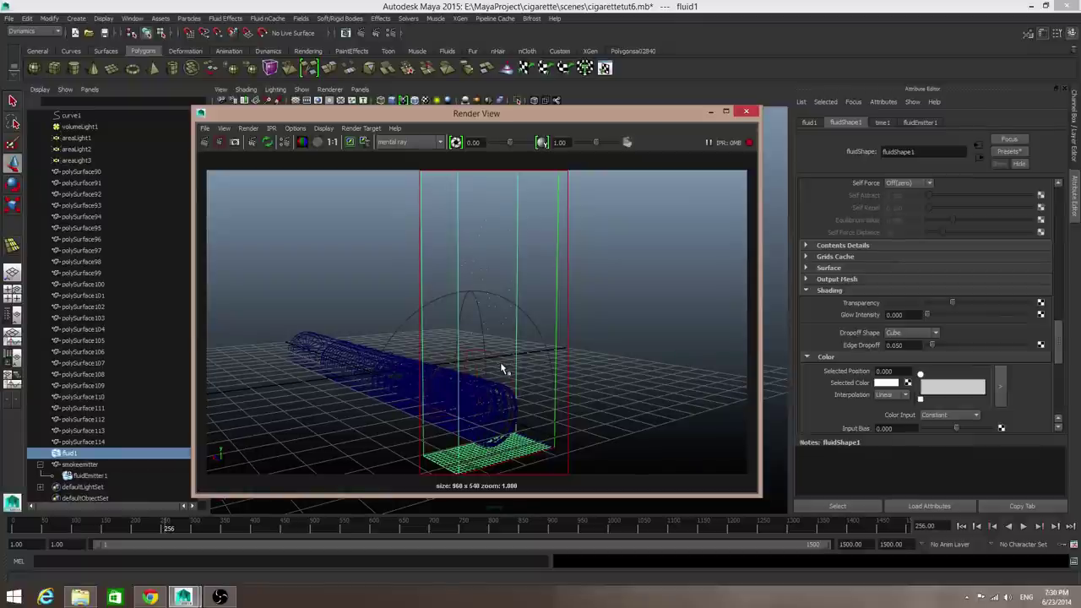
right_click(502, 368)
mouse_move(526, 392)
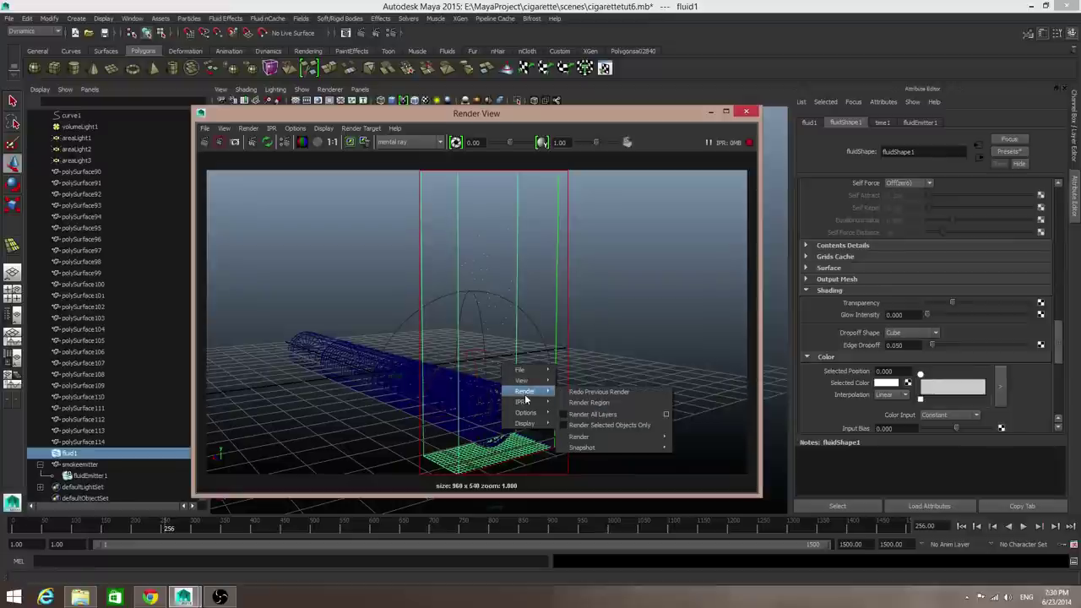
left_click(575, 404)
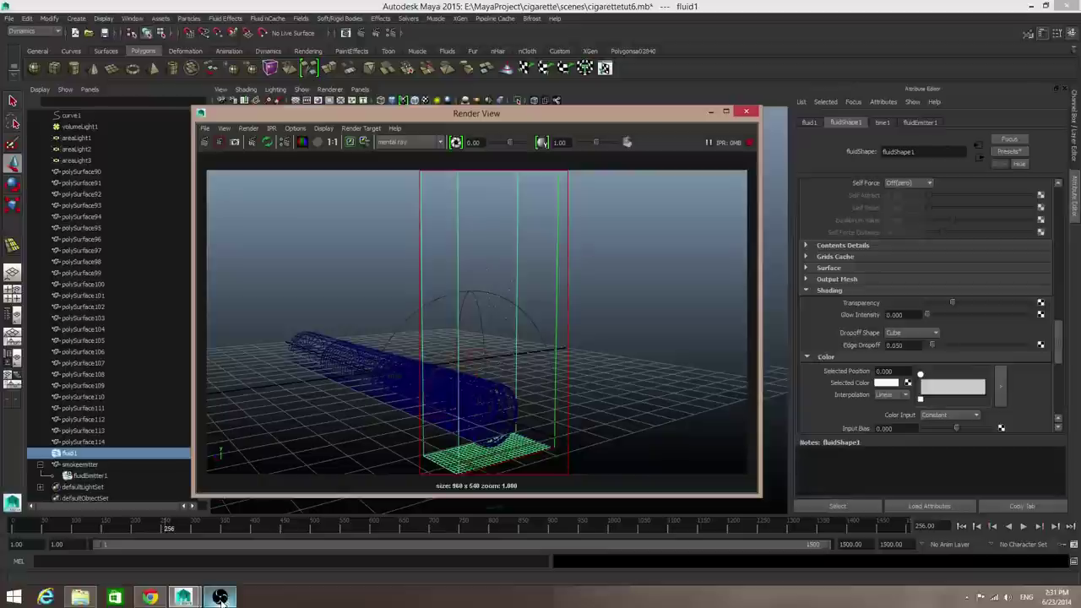
mouse_move(221, 598)
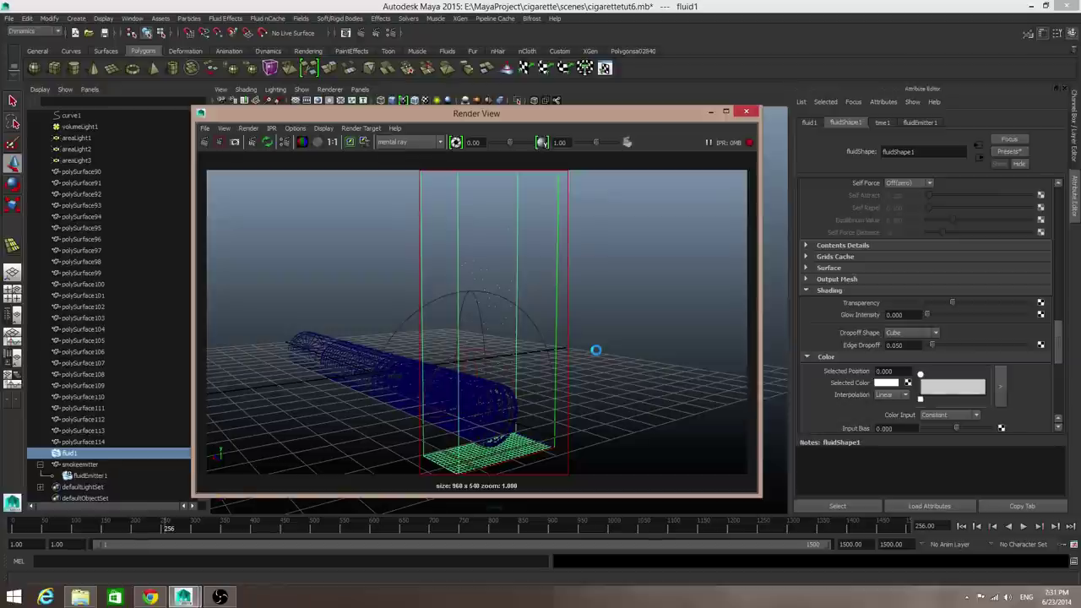
Step: End the unresponsive Maya task in Task Manager and relaunch Maya 2015 from the desktop
right_click(184, 599)
left_click(185, 599)
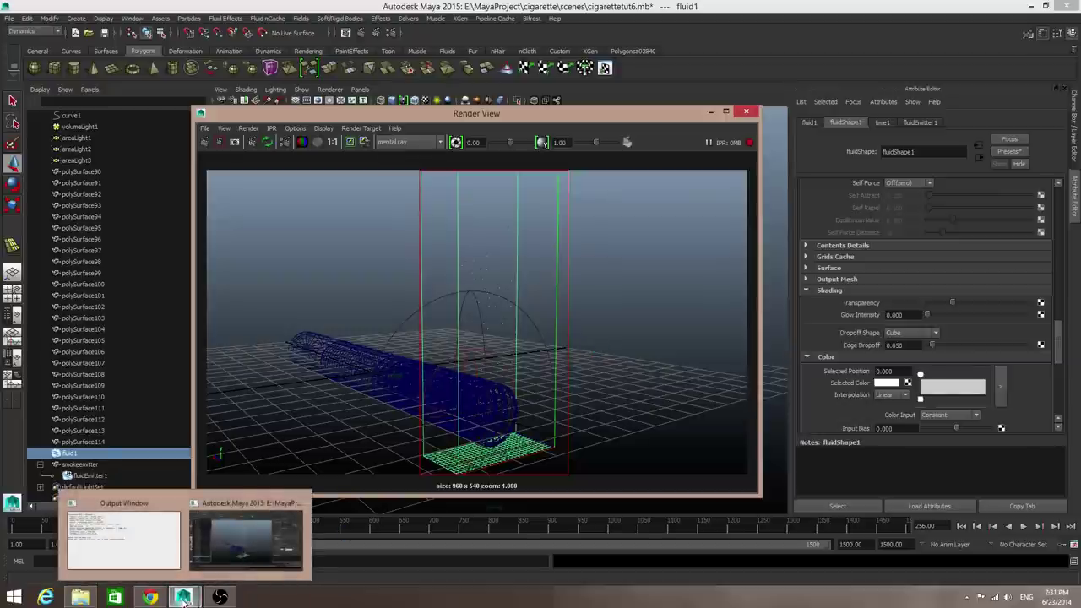
key("ctrl+shift+Escape")
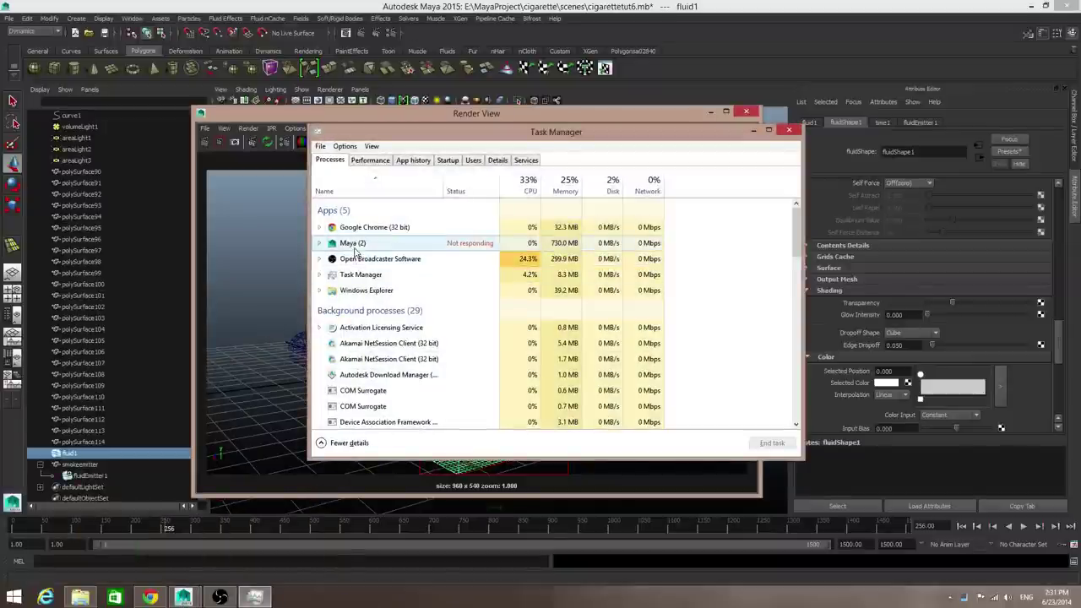
left_click(420, 244)
right_click(421, 246)
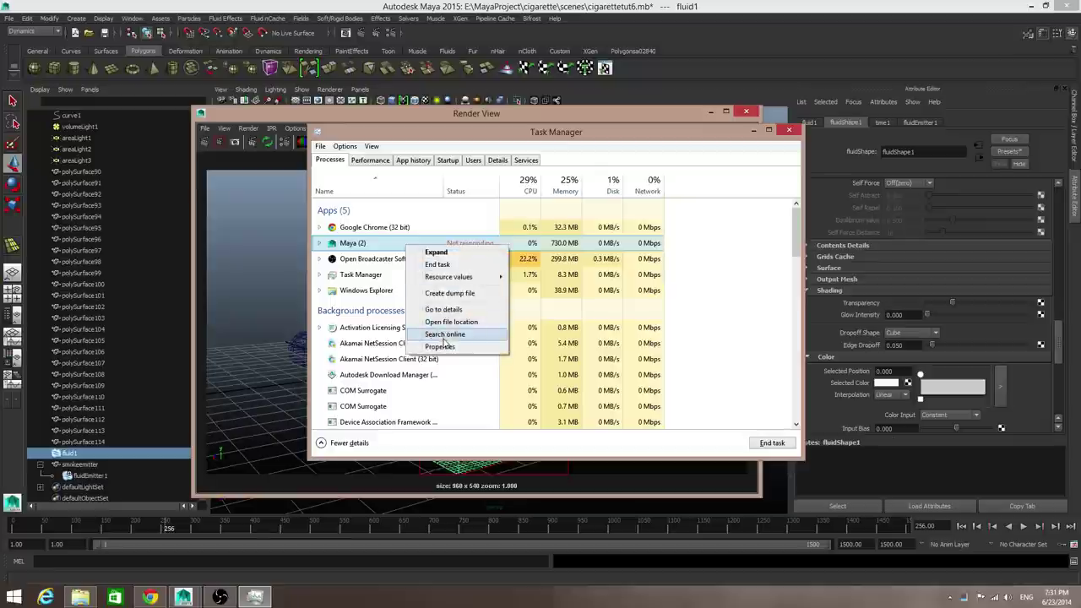
left_click(450, 294)
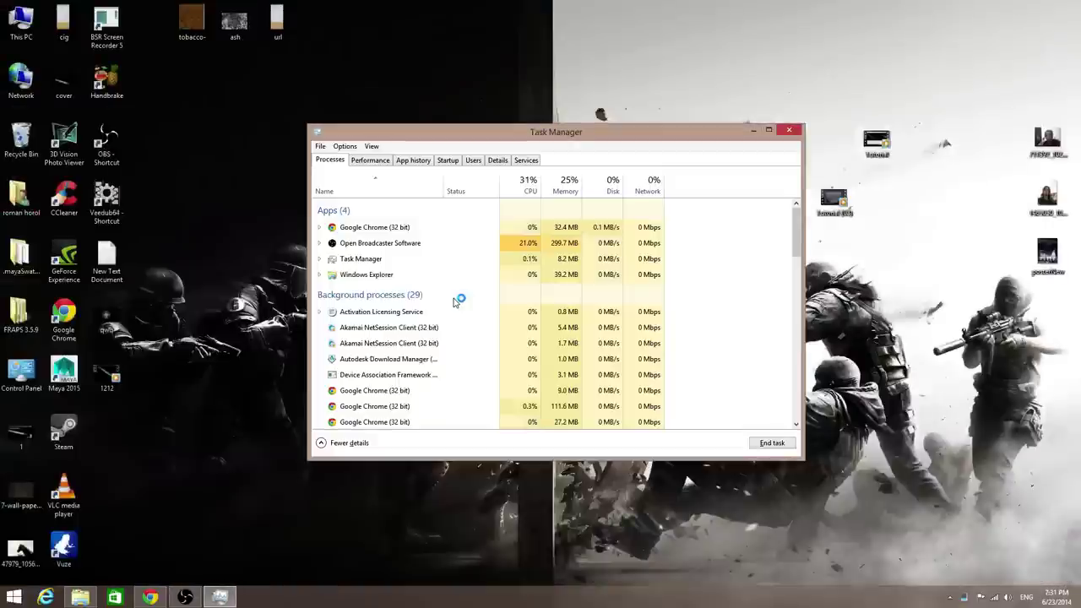
left_click(753, 131)
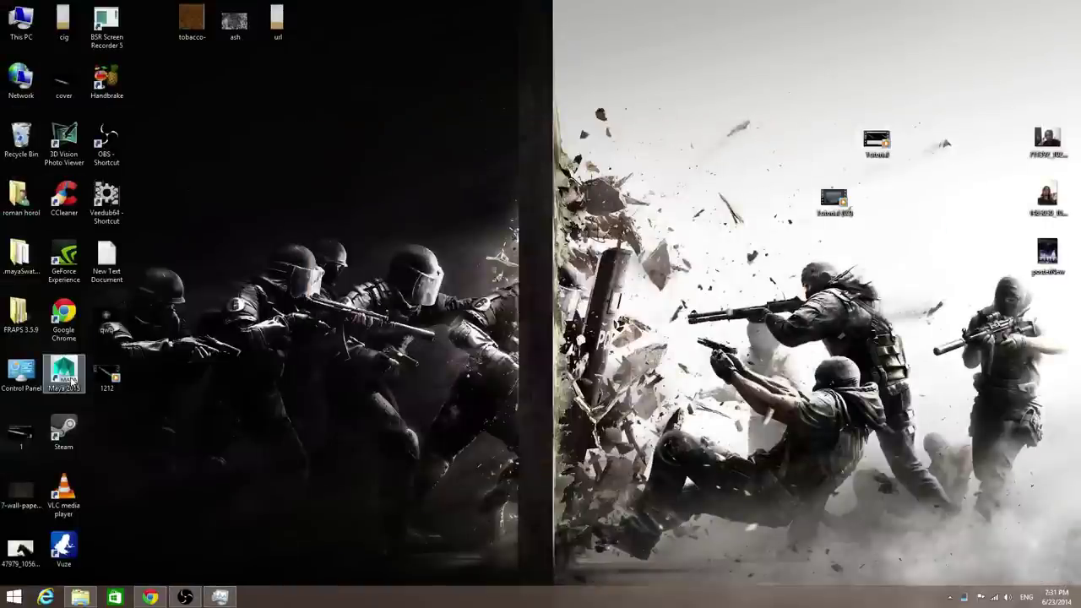
double_click(71, 381)
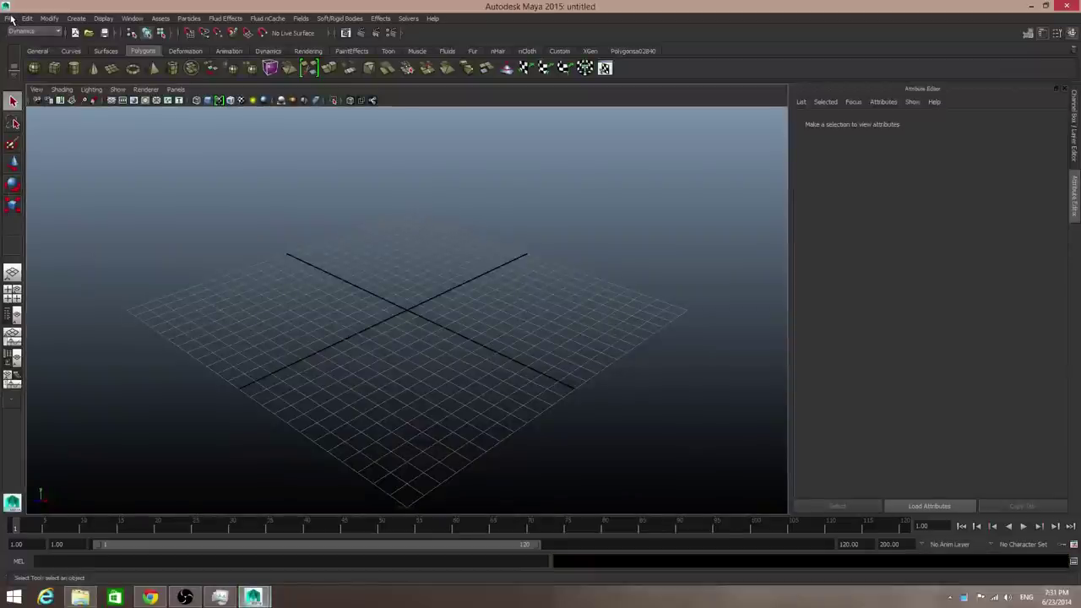
Step: Open cigarettetut6.mb from the cigarette project's scenes folder
left_click(10, 19)
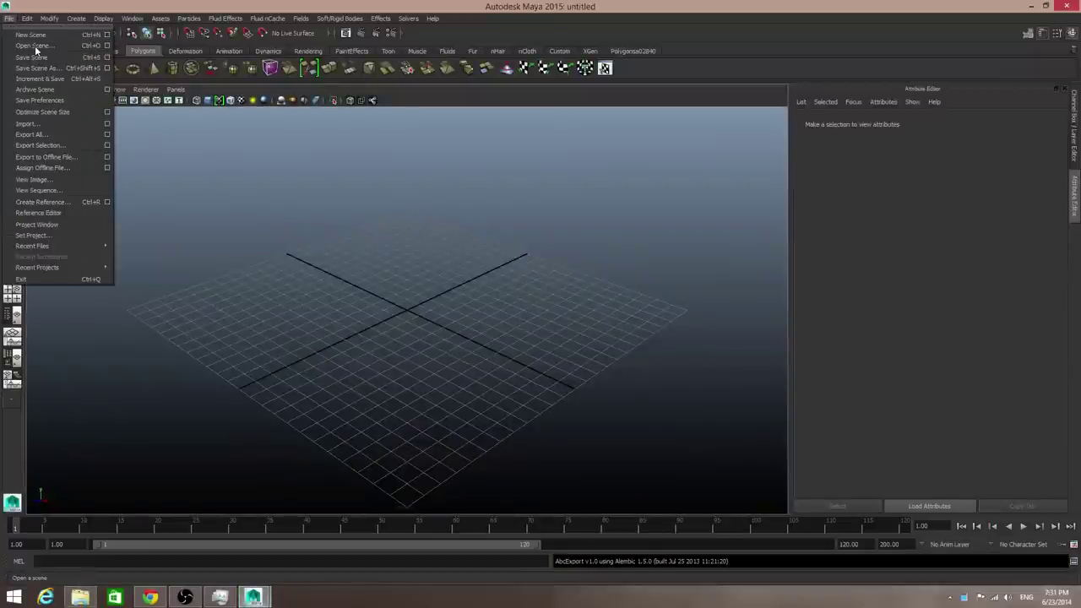
left_click(34, 46)
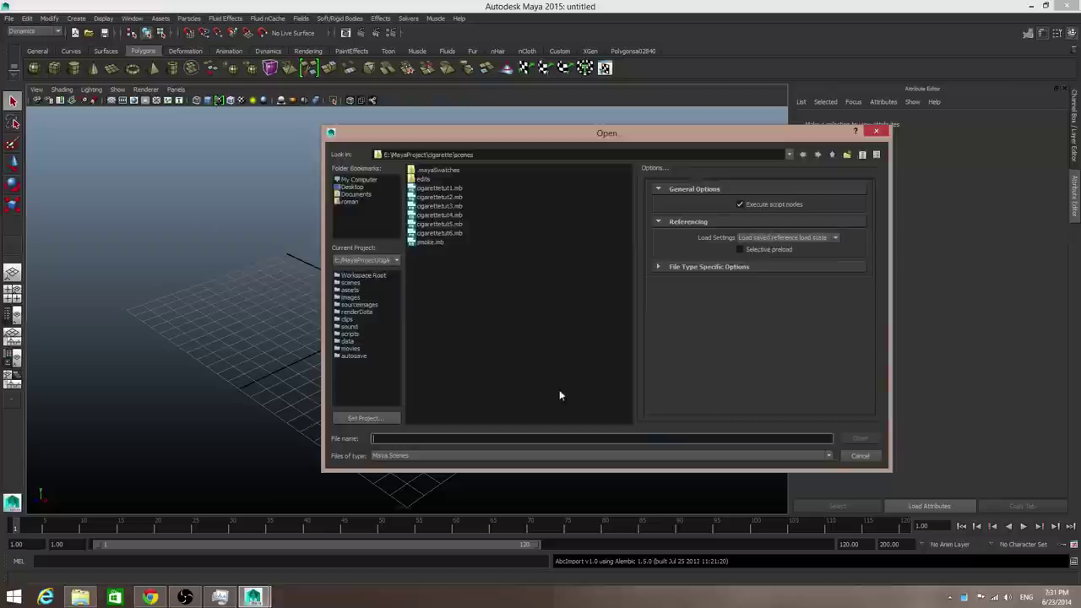
left_click(453, 233)
left_click(860, 437)
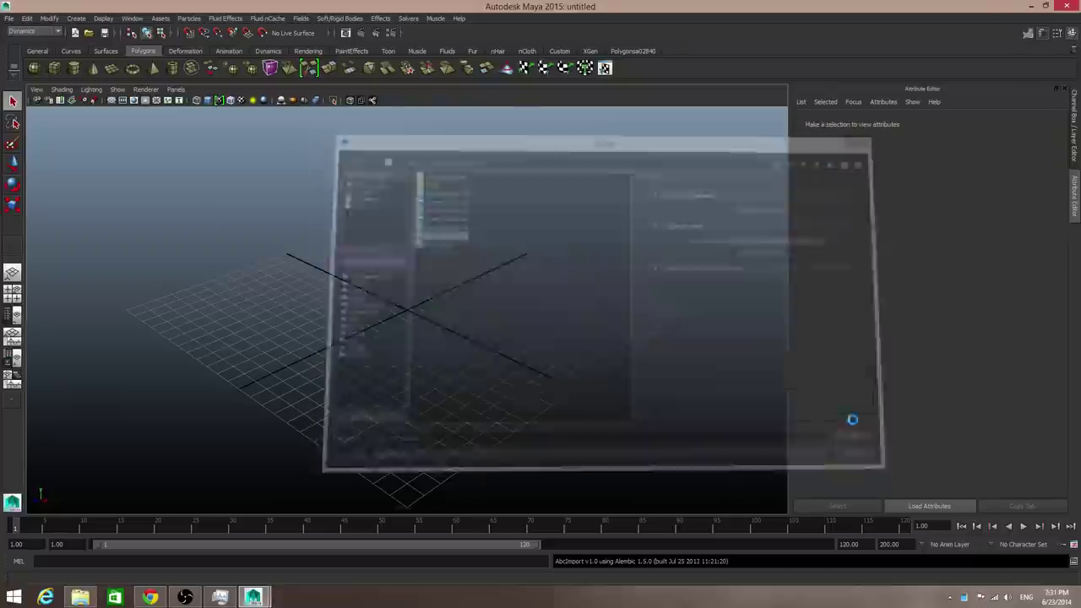
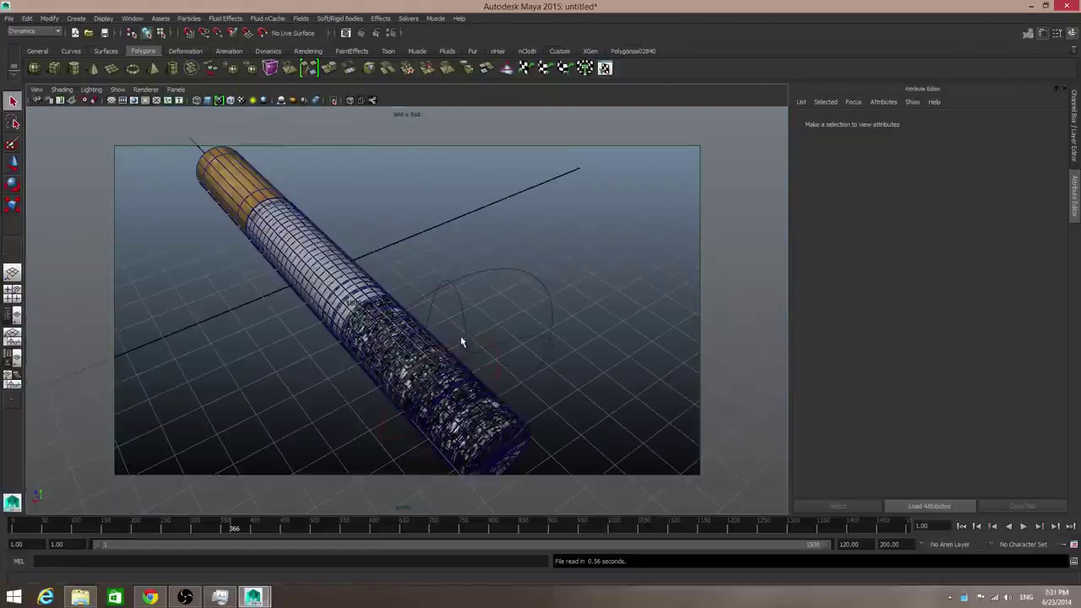
Step: Rewind to frame 1, create a polygon cylinder and slide it past the cigarette's tip
left_click(960, 526)
scroll(594, 437, "down", 3)
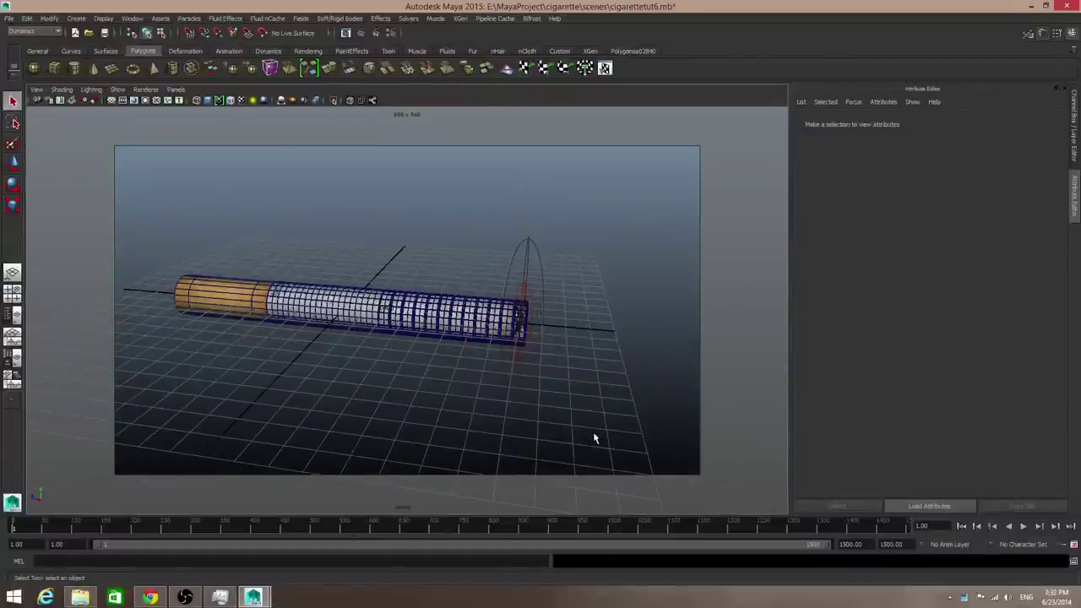
scroll(552, 357, "down", 2)
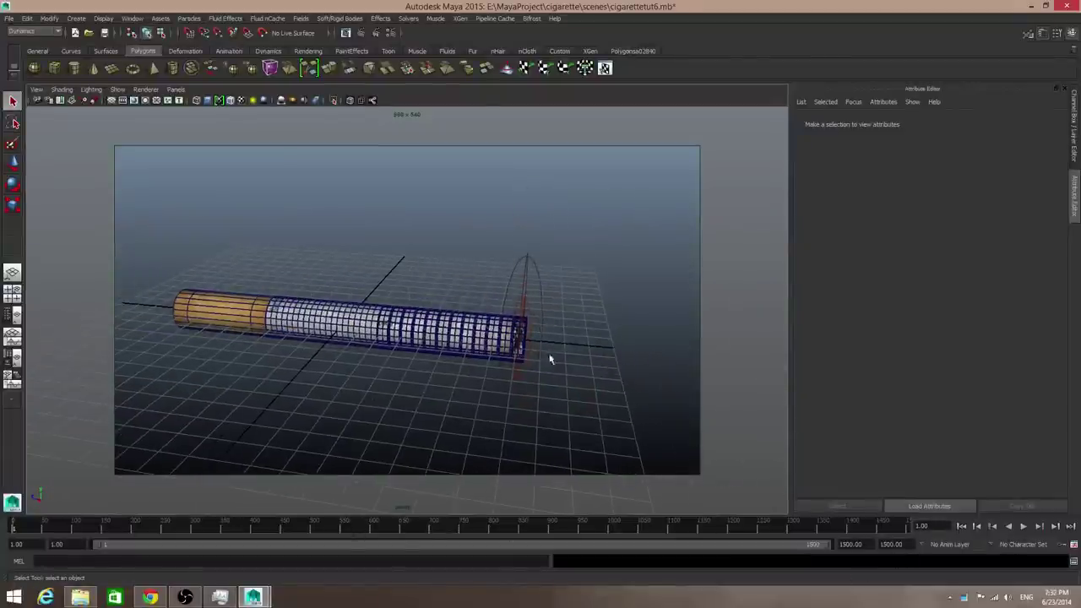
left_click(94, 68)
scroll(439, 323, "up", 3)
key("w")
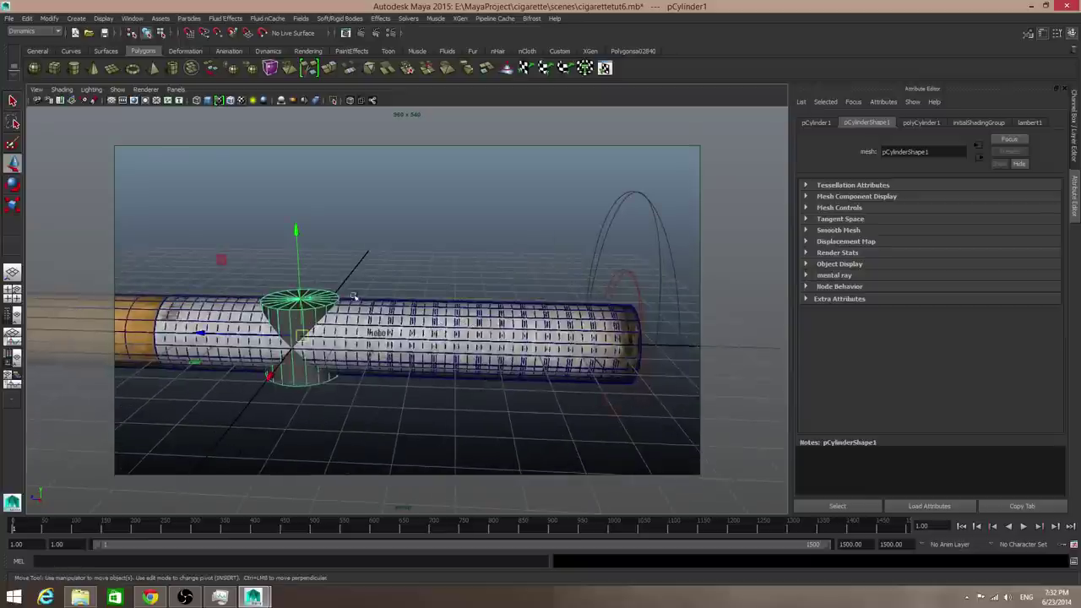
key("e")
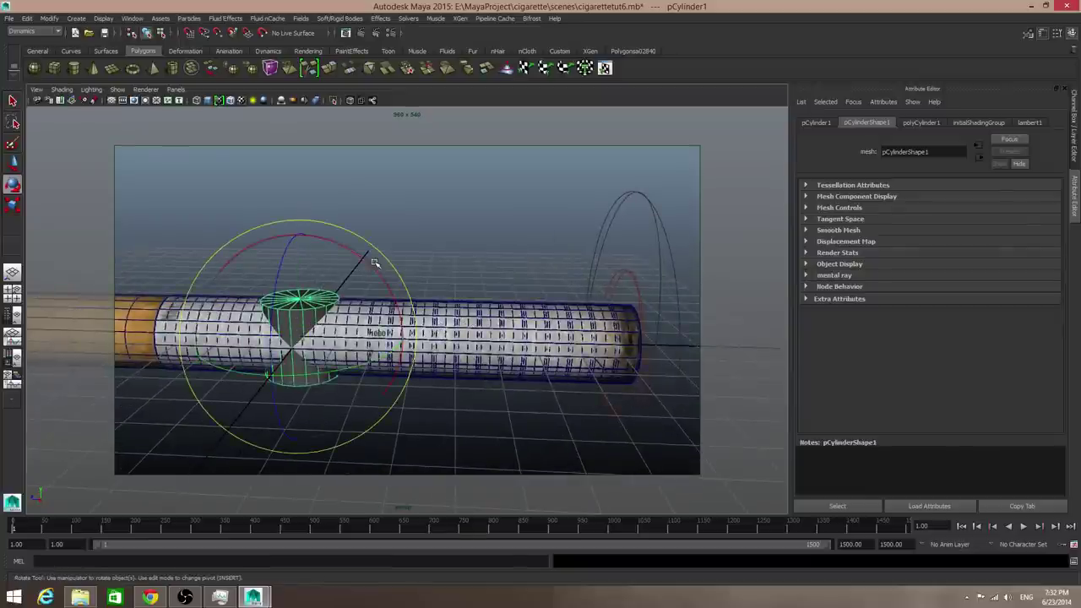
left_click_drag(374, 258, 408, 340)
key("ctrl+z")
key("w")
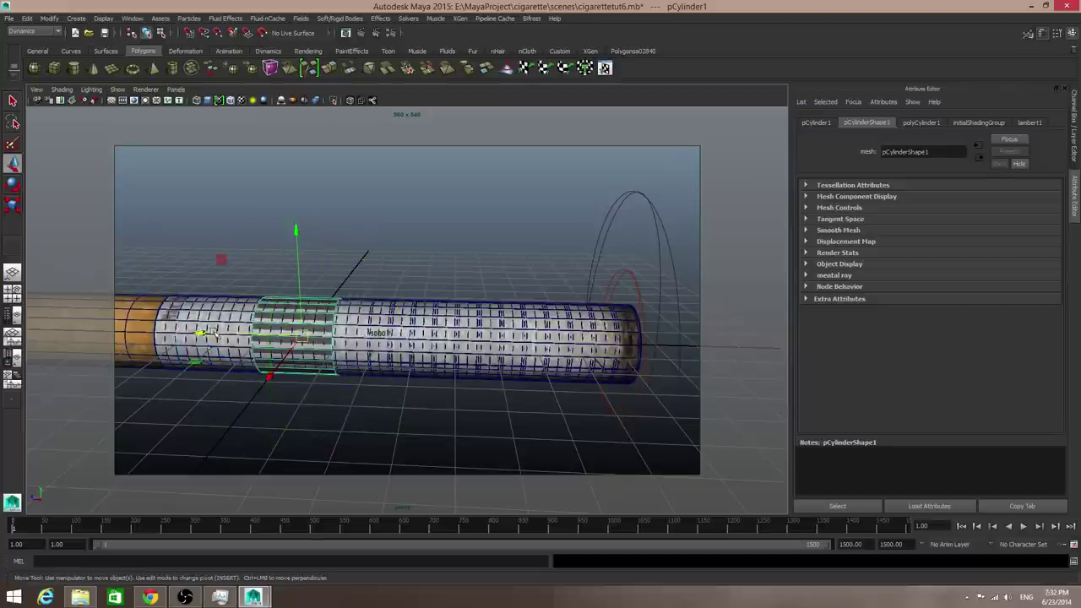
left_click_drag(210, 334, 672, 359)
Step: Pick an edge on the new cylinder in edge mode, then return to object mode
scroll(552, 318, "up", 8)
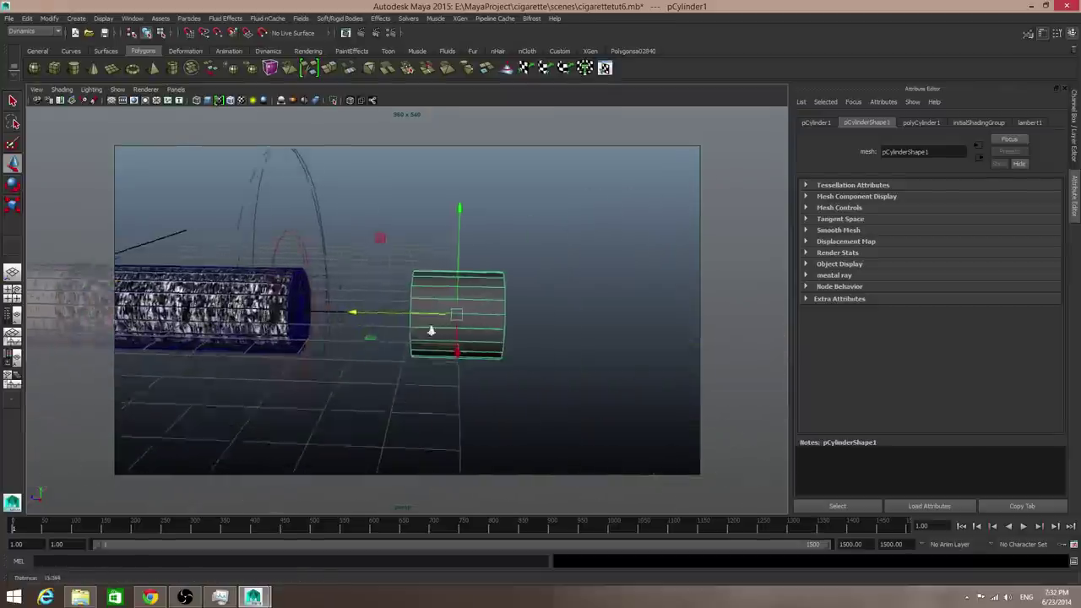
key("super")
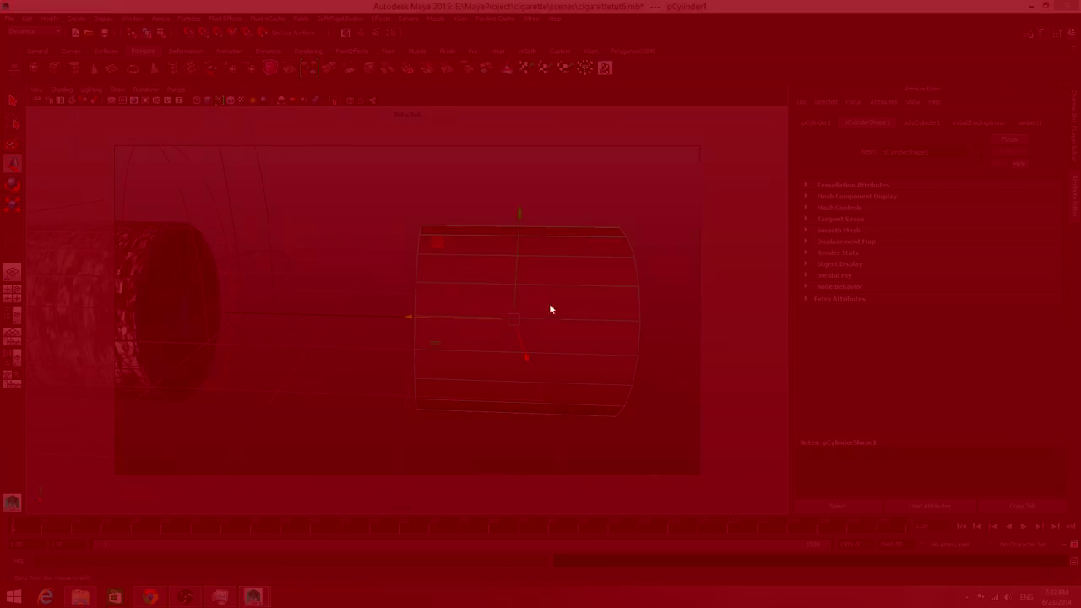
key("super")
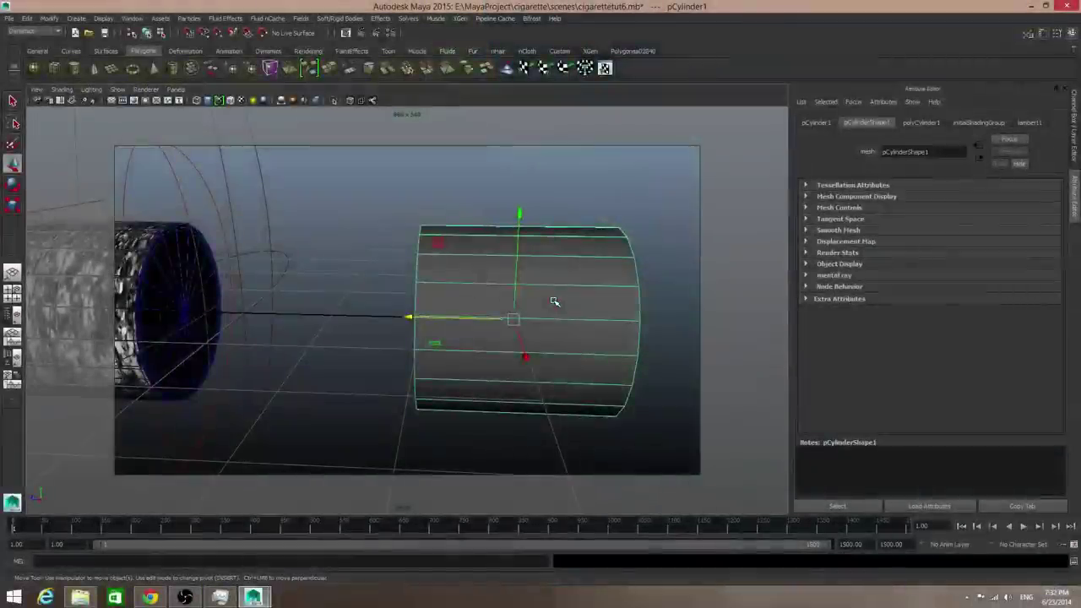
right_click_drag(553, 300, 552, 326, "ctrl")
left_click(548, 282)
left_click_drag(529, 320, 474, 318, "alt")
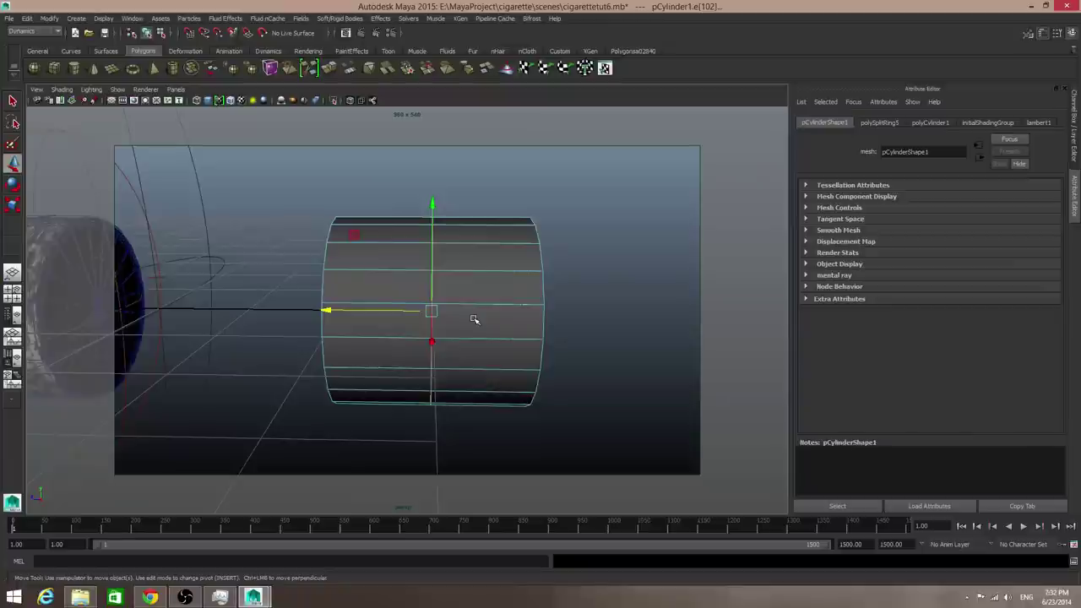
key("F8")
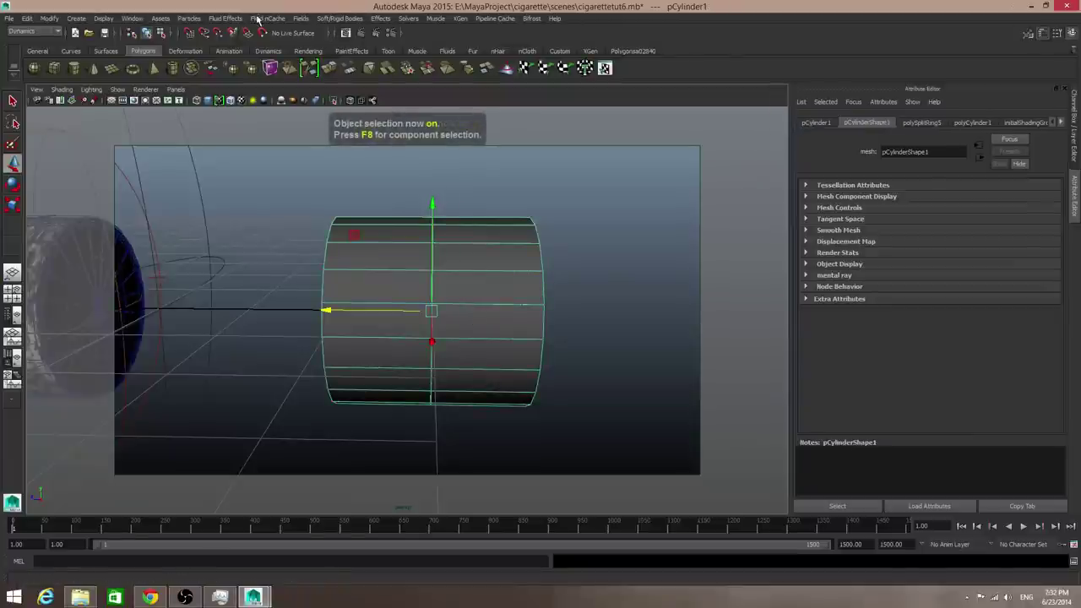
Step: Switch to the Polygons menu set and offset edge loops around the cylinder's centre edge
left_click(59, 34)
left_click(34, 49)
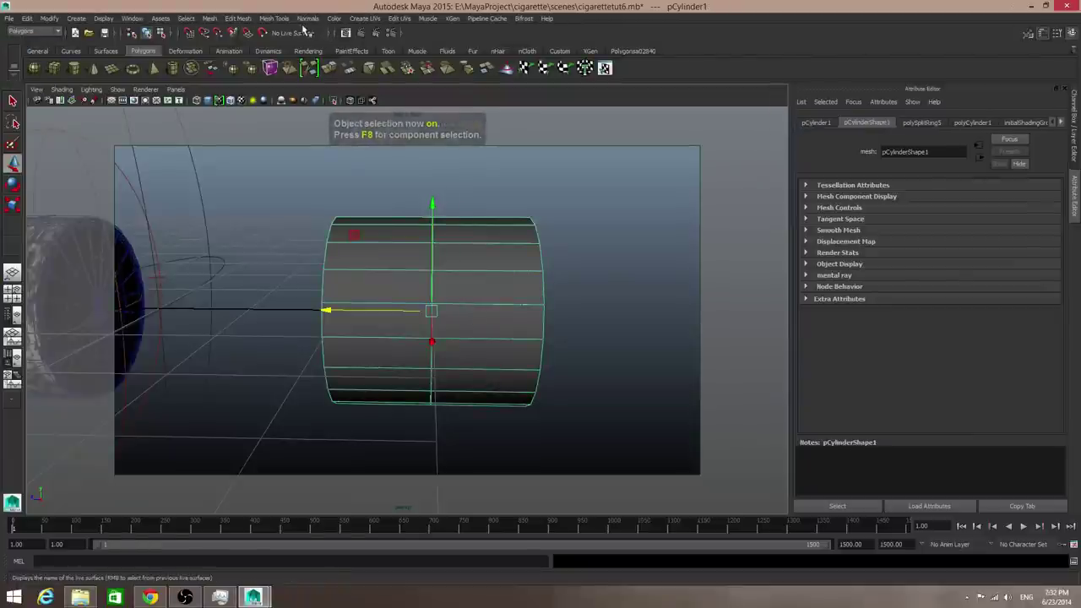
left_click(246, 19)
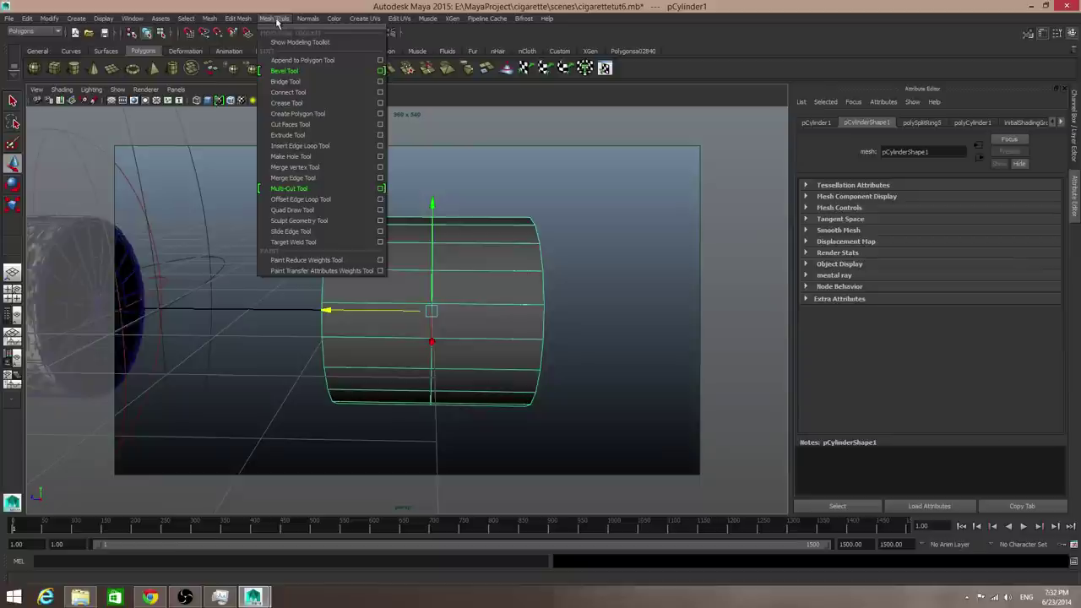
left_click(319, 201)
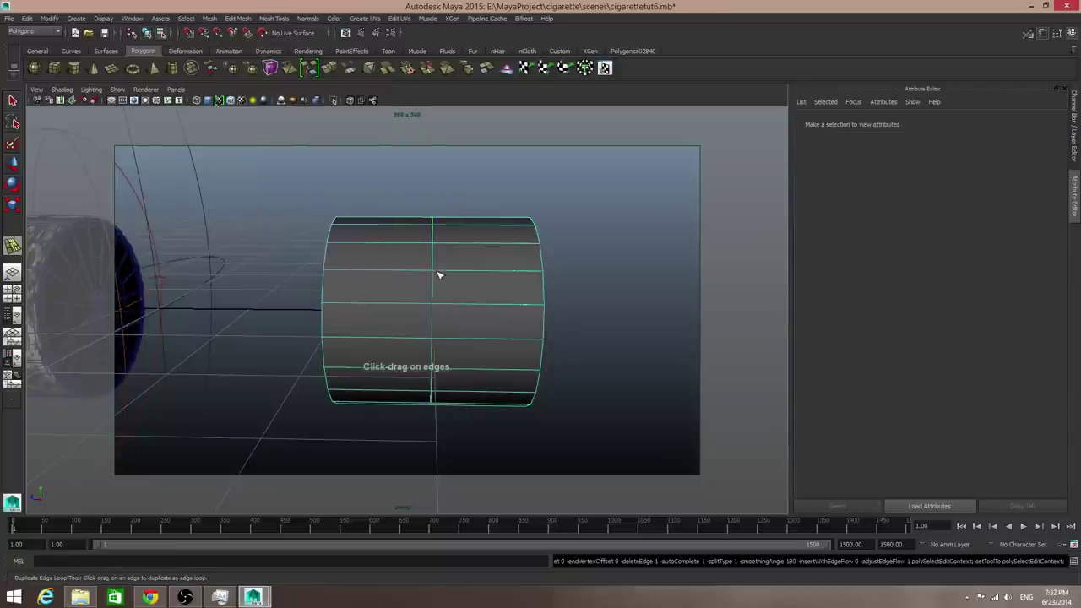
mouse_move(435, 281)
left_mouse_down()
mouse_move(434, 305)
mouse_move(435, 291)
left_mouse_up()
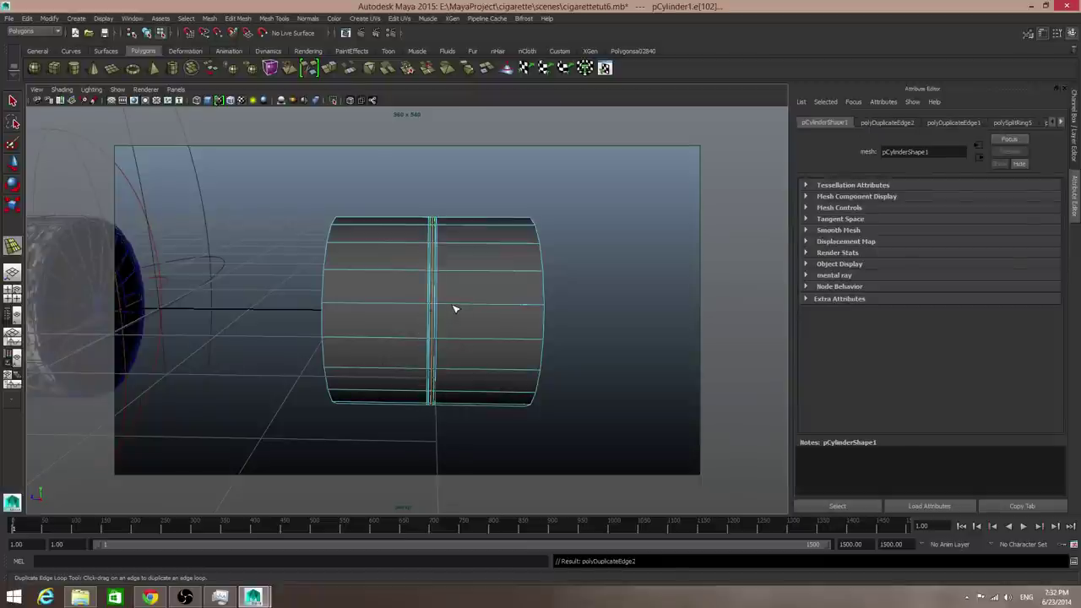
left_click(13, 100)
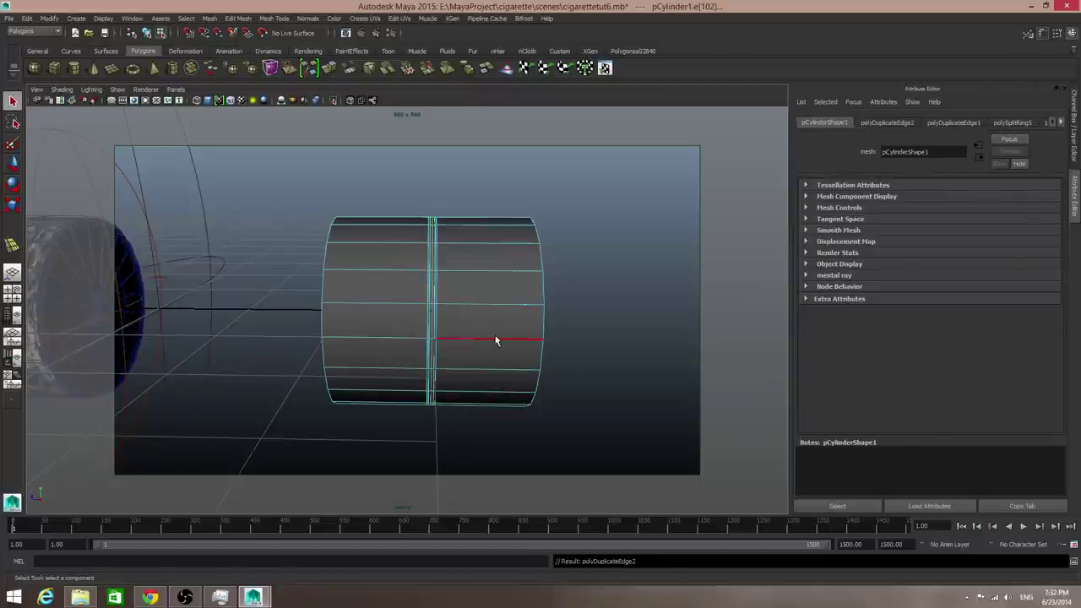
Step: Select and delete the cylinder's outer faces, leaving only the thin middle ring
key("F8")
right_click(496, 275)
left_click_drag(456, 179, 614, 580)
left_click_drag(270, 172, 381, 475, "shift")
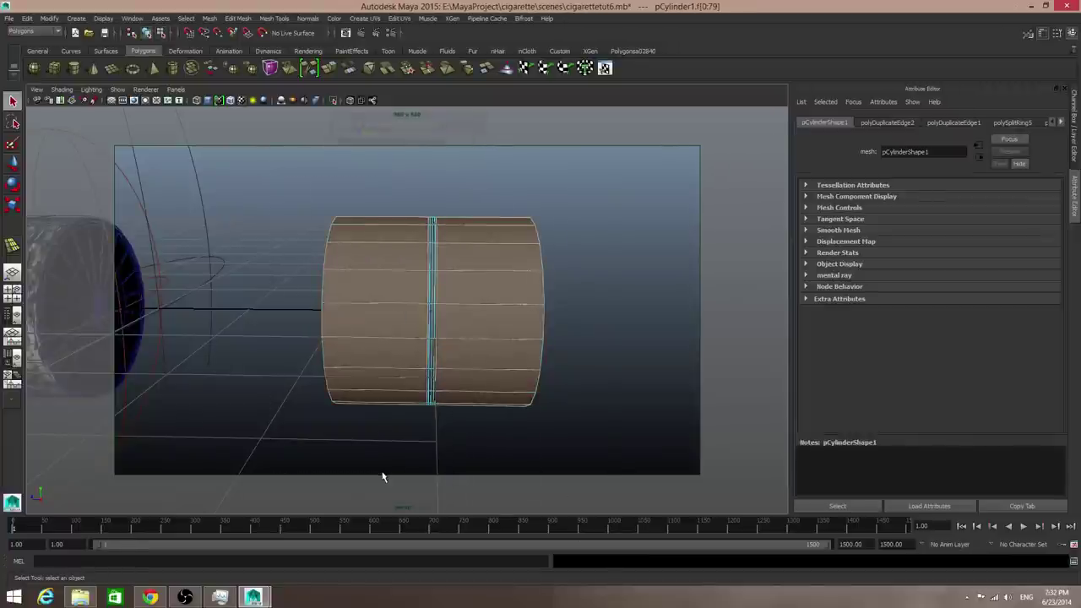
key("Delete")
key("F8")
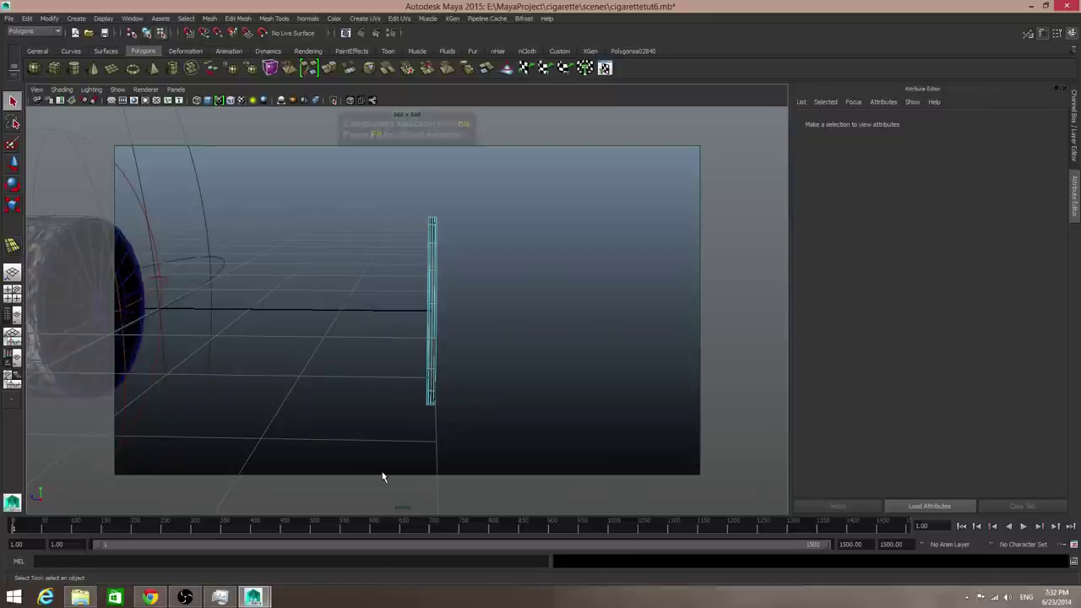
left_click_drag(458, 439, 398, 241, "alt")
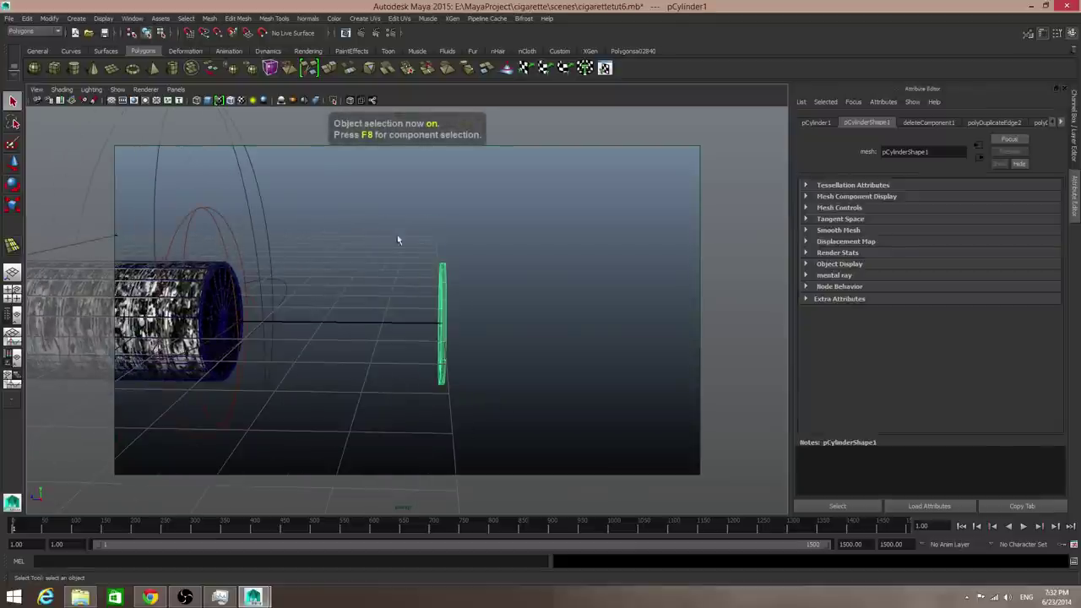
Step: Save the scene, switch to the Dynamics menu set and create a 3D fluid container
left_click(8, 17)
left_click(31, 57)
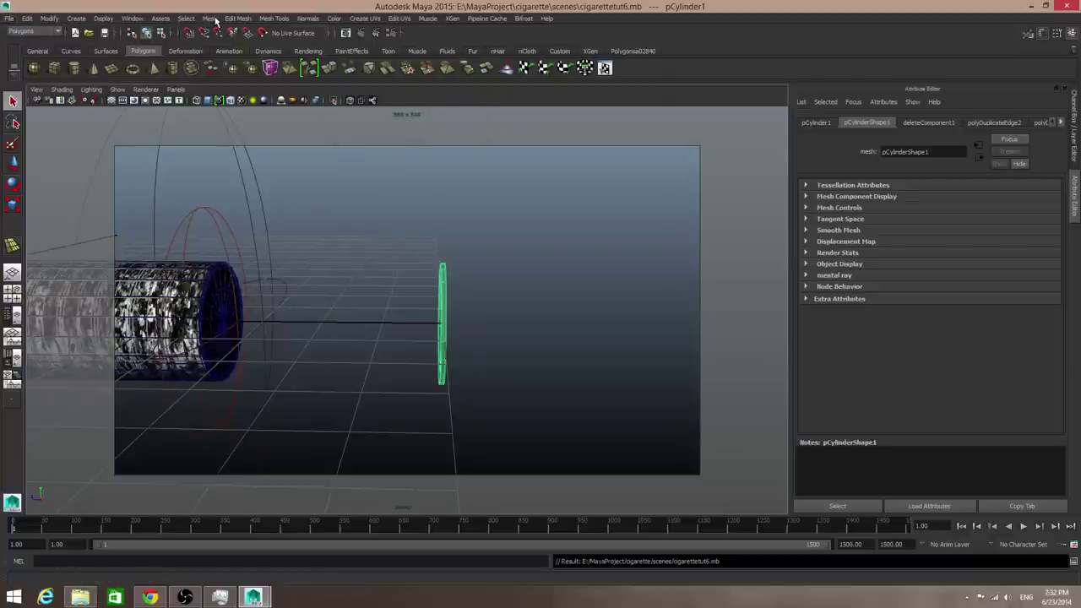
left_click(27, 32)
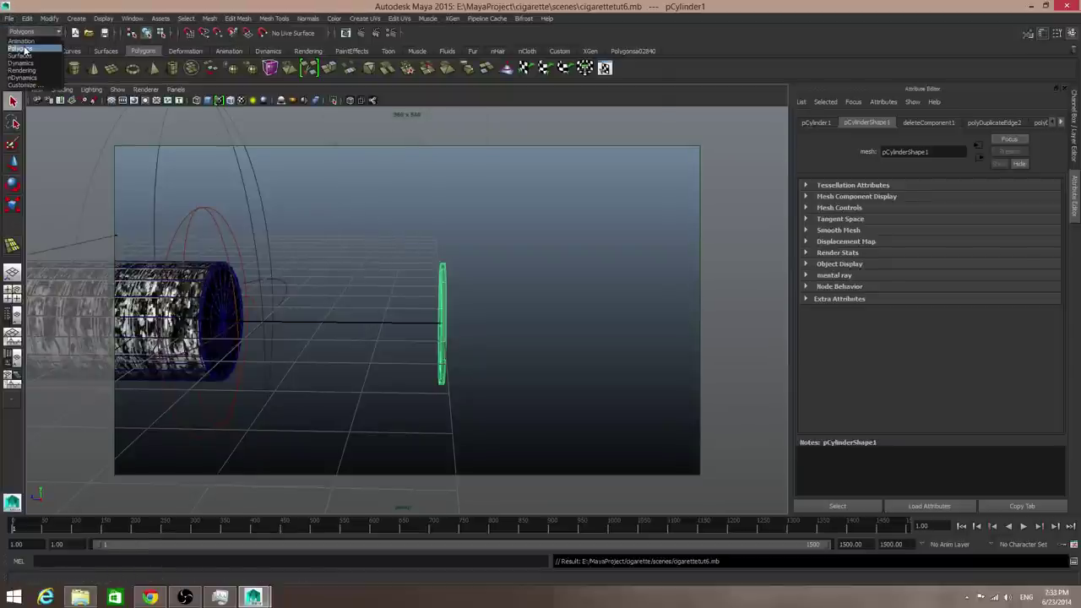
left_click(20, 63)
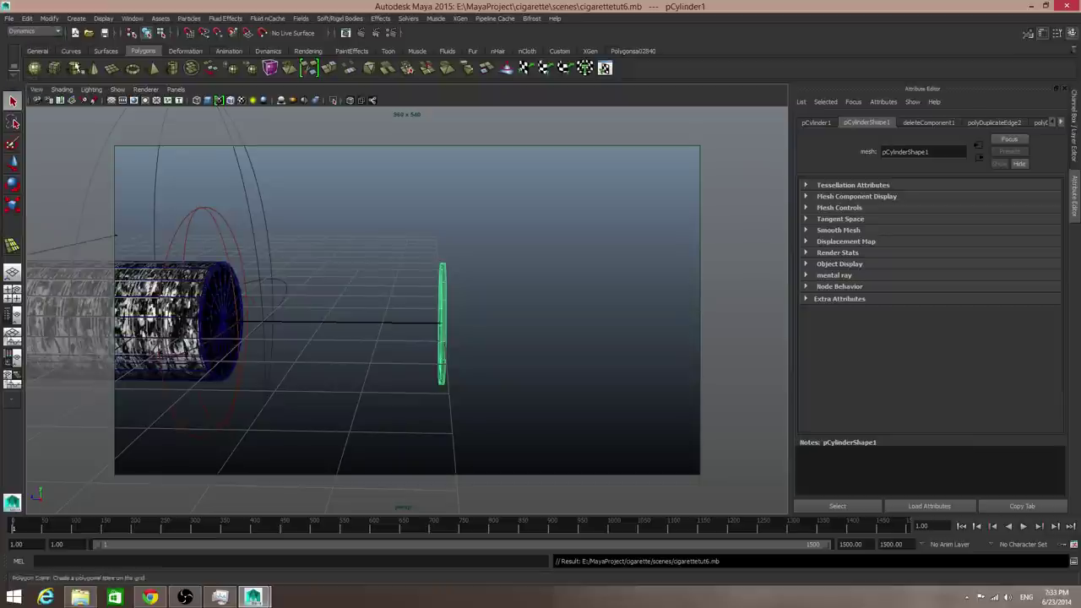
left_click(228, 20)
left_click(245, 38)
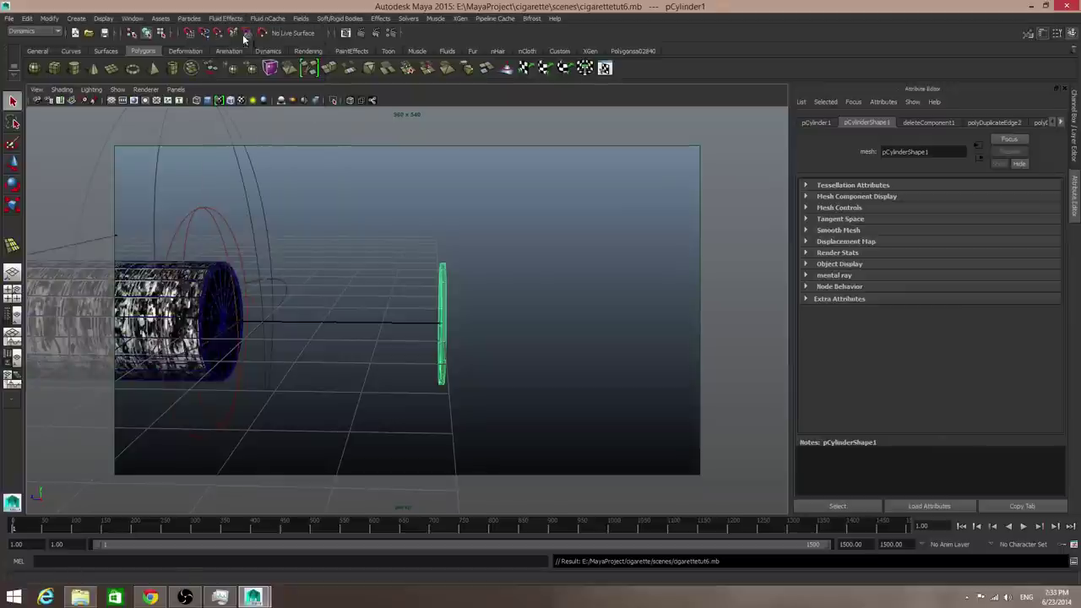
Step: Position the fluid container over and above the cigarette tip in side view, then save
key("f")
left_click_drag(509, 295, 49, 334, "alt")
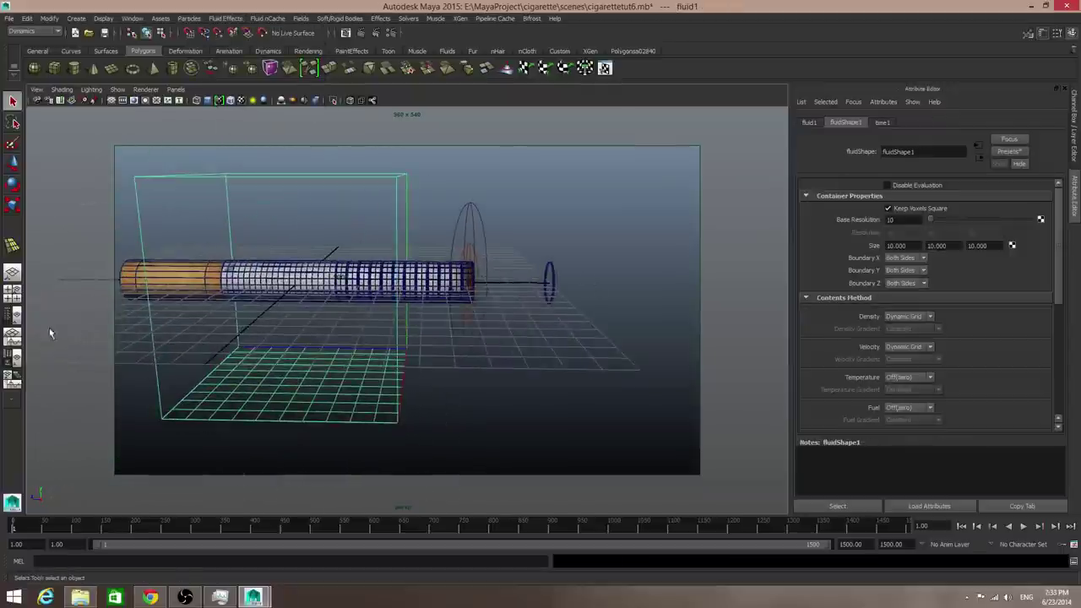
left_click(12, 295)
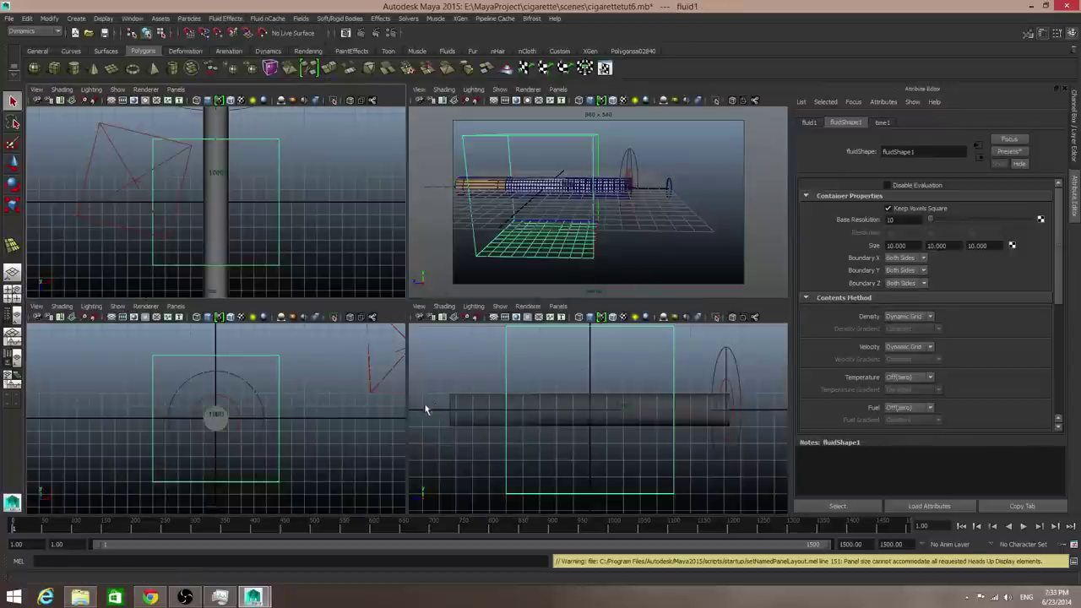
key("space")
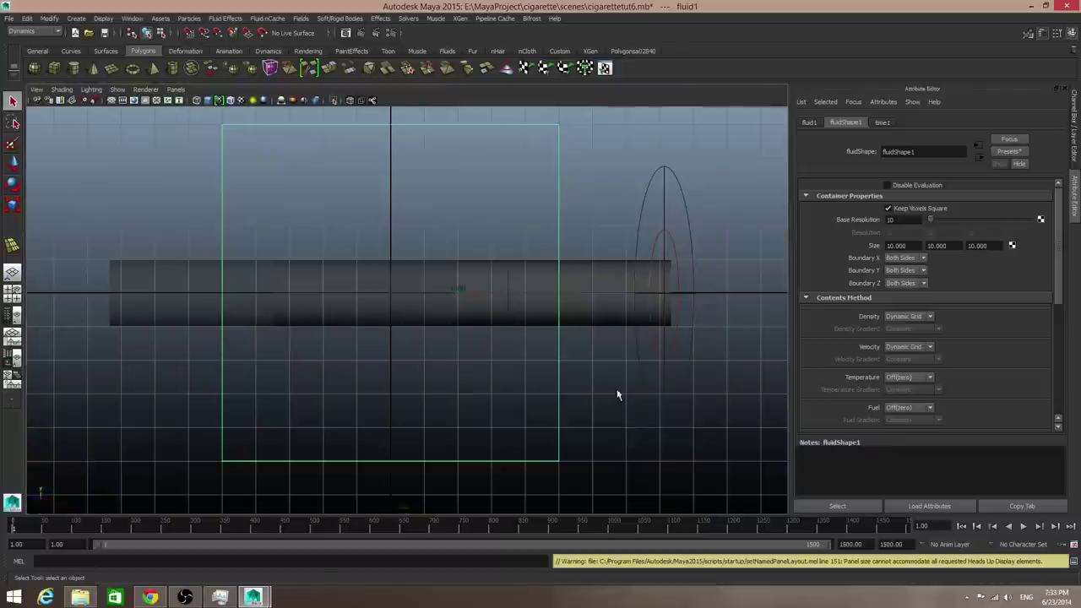
key("w")
left_click_drag(292, 292, 560, 292)
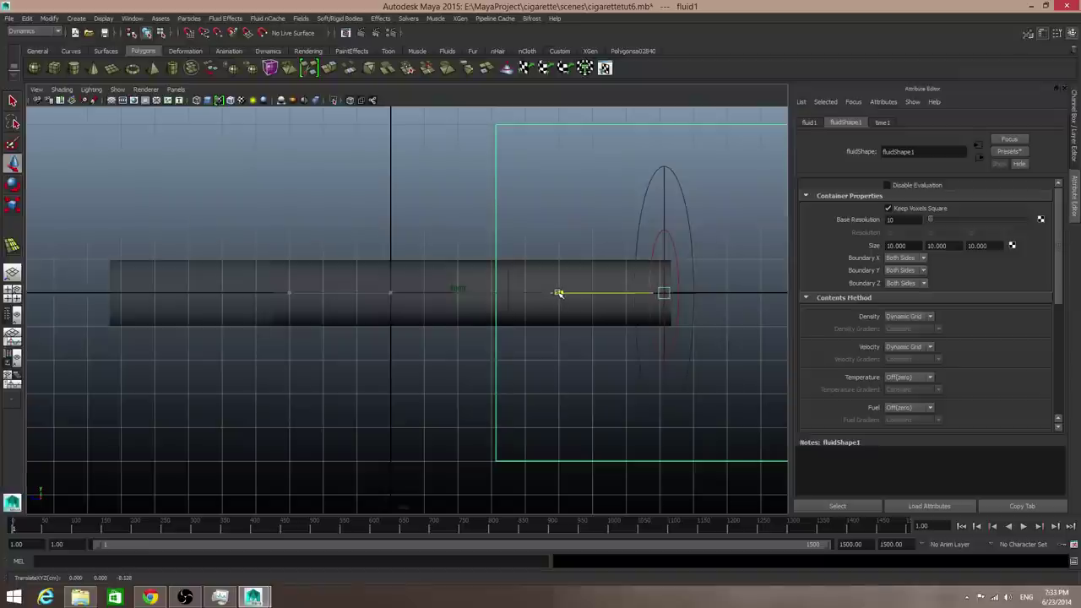
left_click_drag(664, 188, 664, 58)
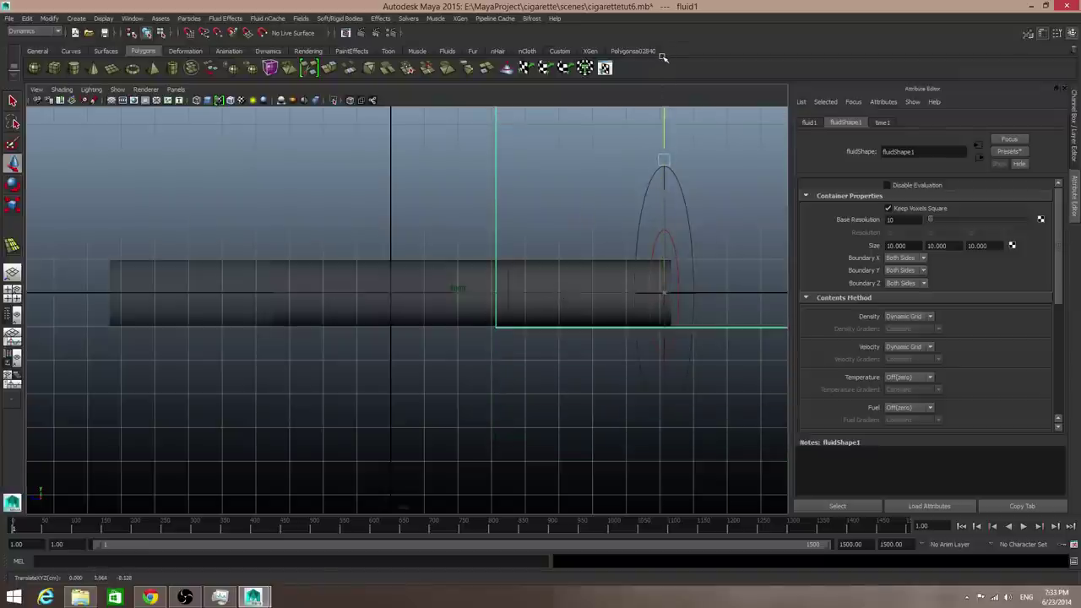
middle_click_drag(740, 234, 651, 252, "alt")
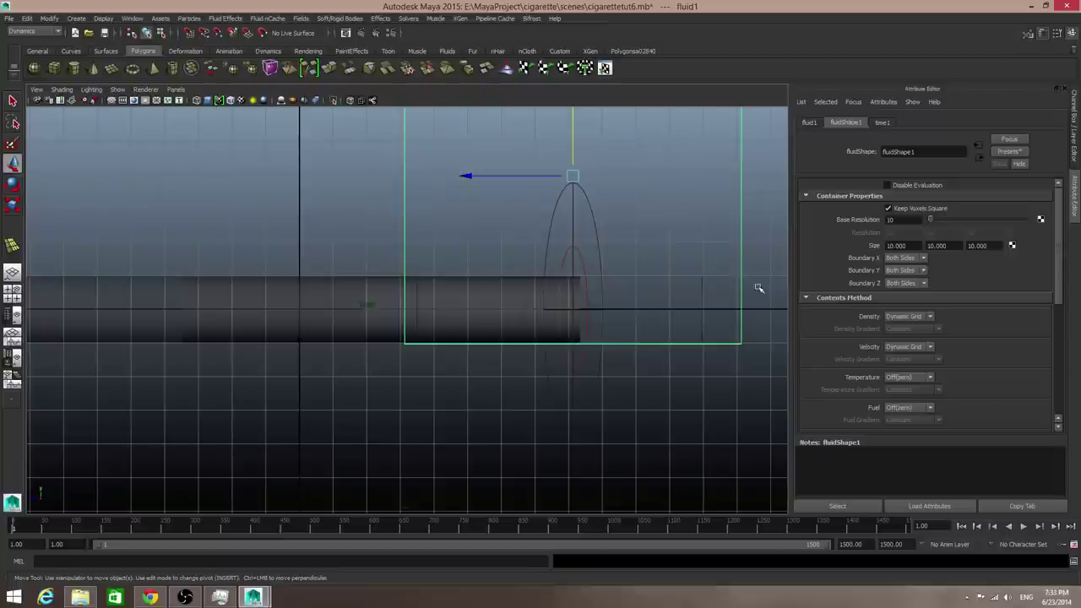
left_click(9, 17)
left_click(34, 57)
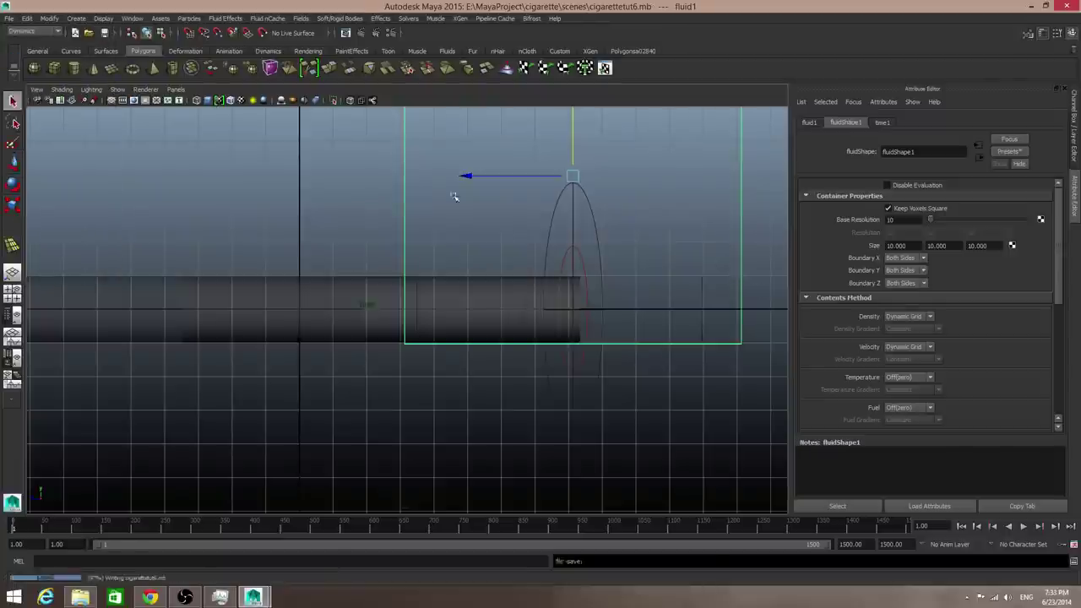
Step: Maximize the perspective view and select pCylinder1 together with fluid1
key("space")
key("space")
left_click_drag(658, 221, 373, 280, "alt")
left_click(589, 275)
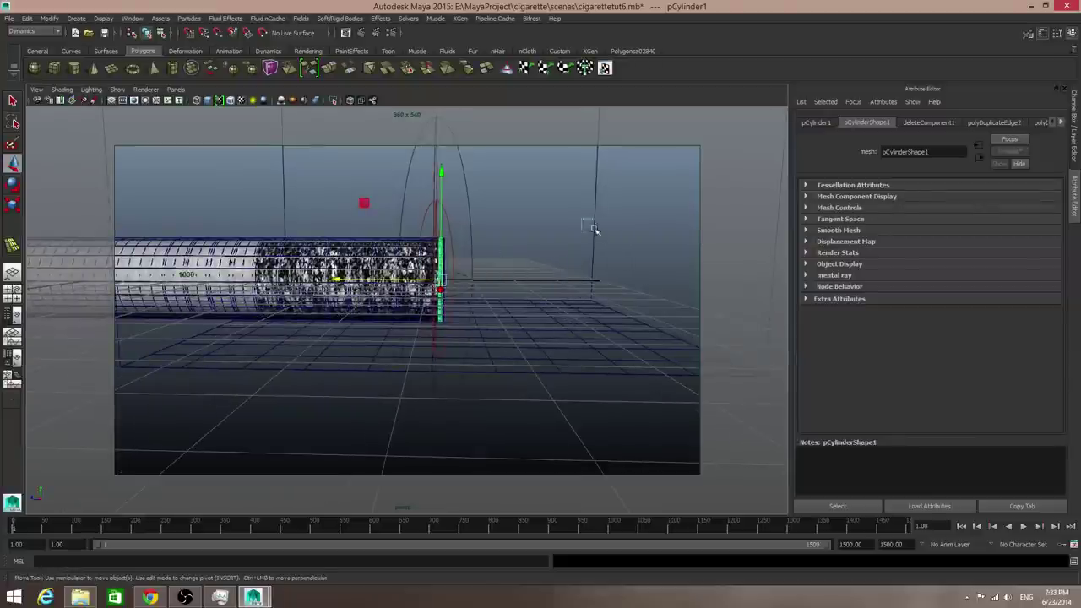
key("g")
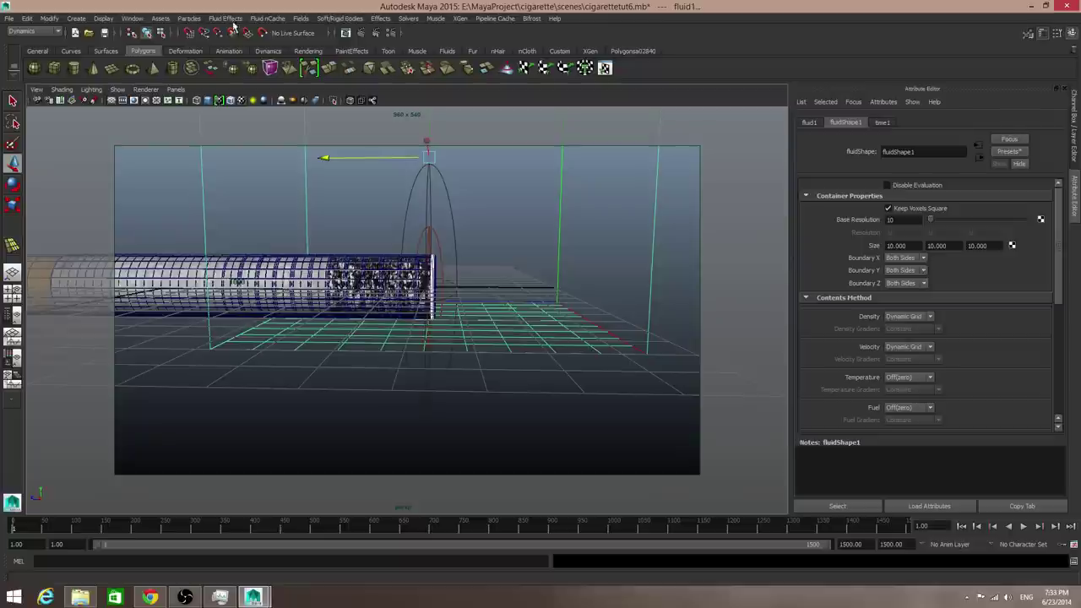
Step: Create a Surface-type emitter from the cylinder with Emit from Object options
left_click(226, 18)
mouse_move(251, 58)
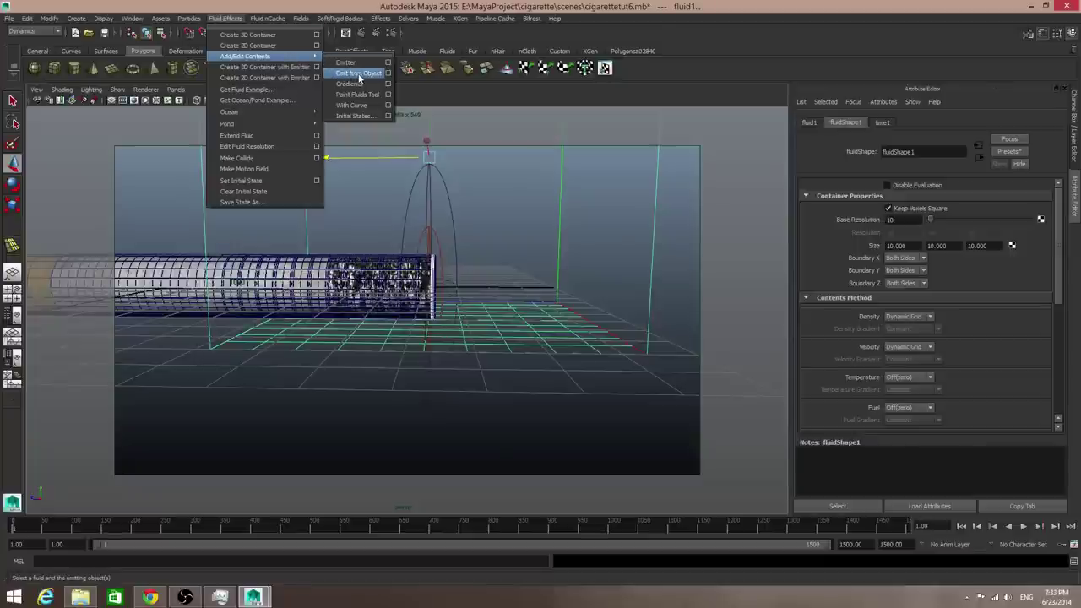
left_click(388, 74)
left_click(447, 192)
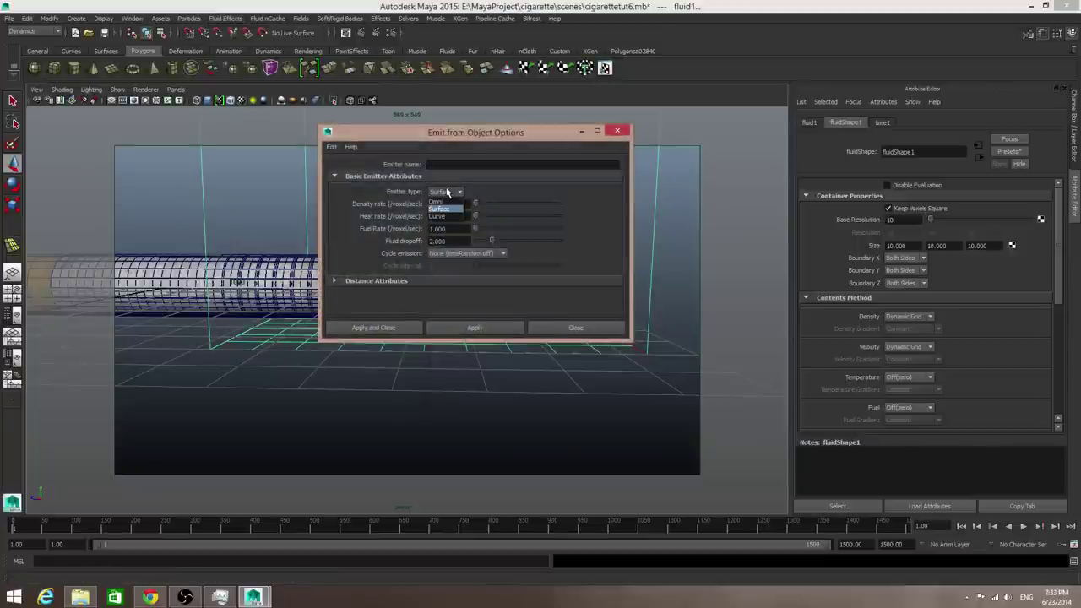
left_click(438, 209)
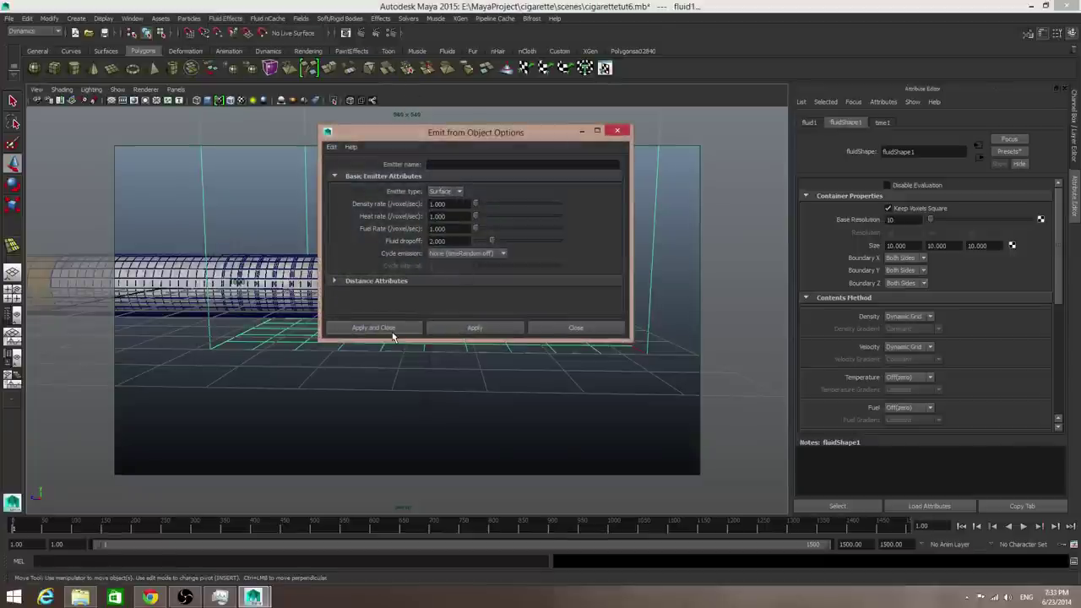
left_click(397, 329)
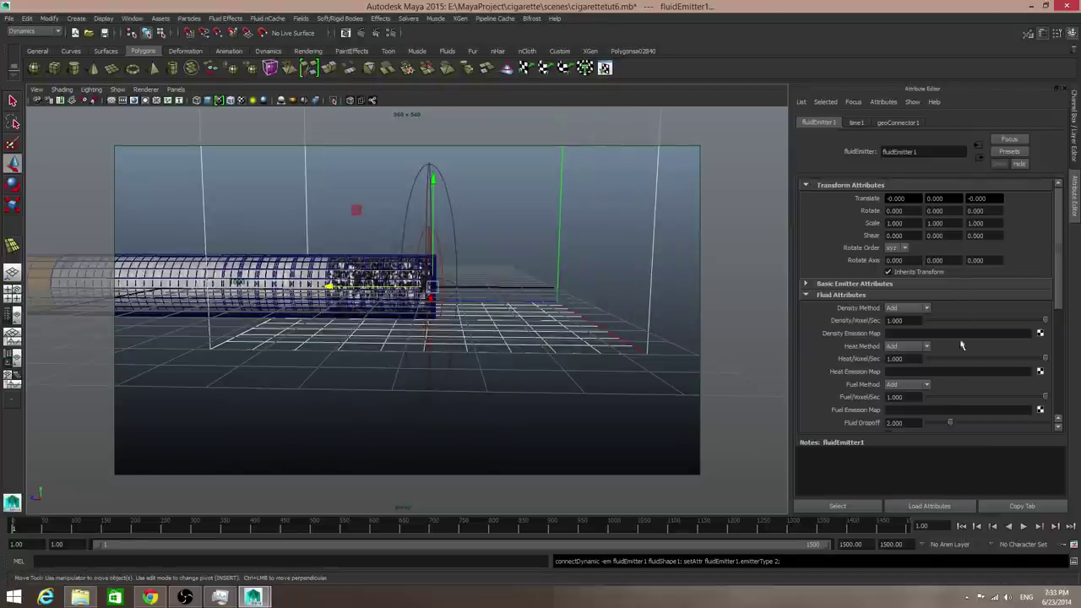
Step: Set the emitter's Heat and Fuel Method to No Emission
scroll(948, 387, "down", 2)
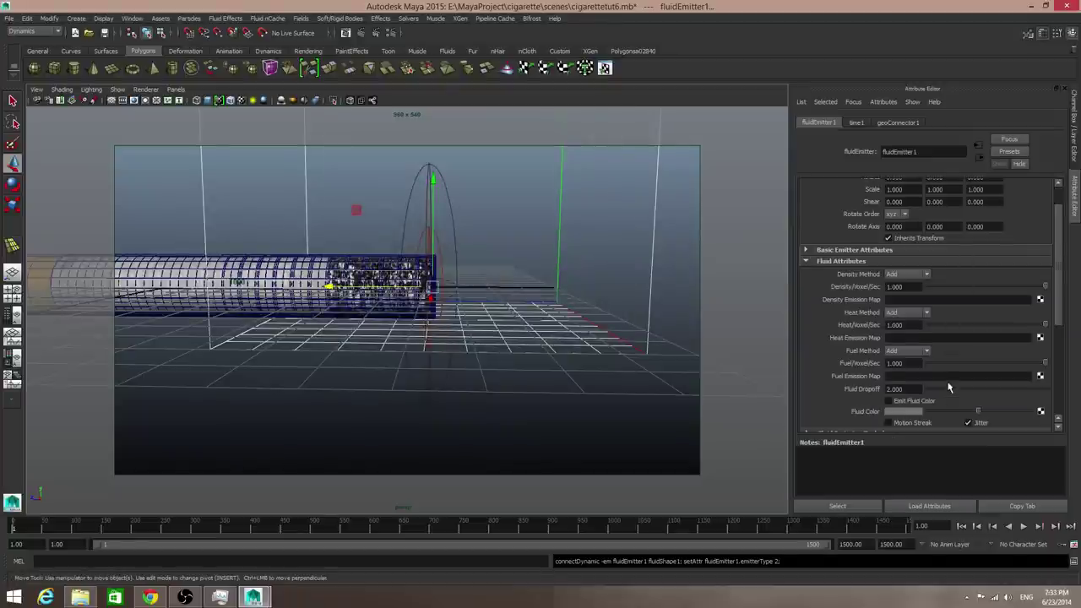
left_click(928, 313)
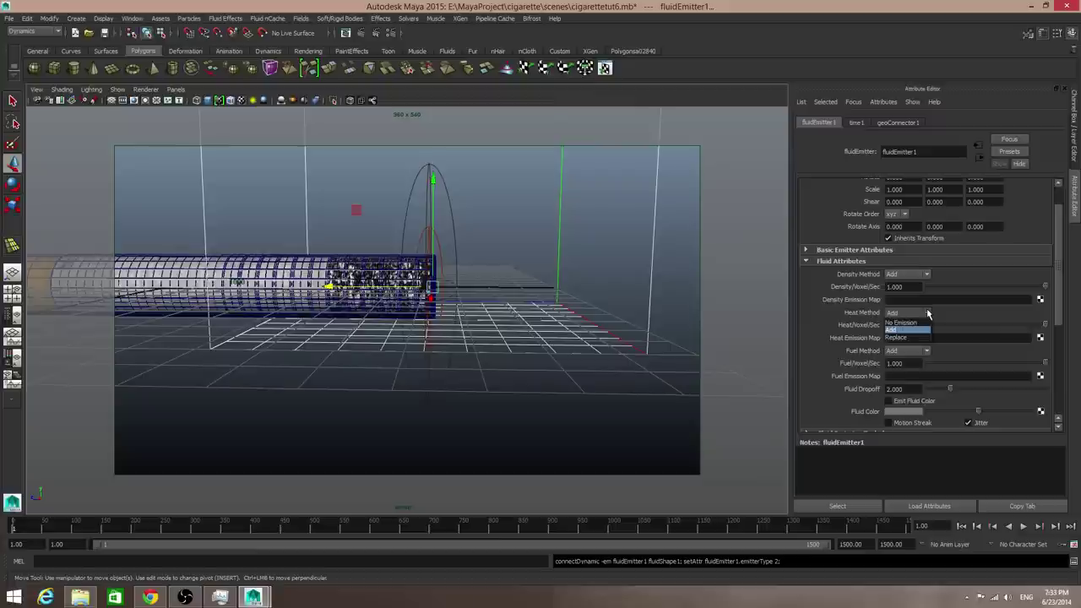
left_click(916, 324)
left_click(927, 352)
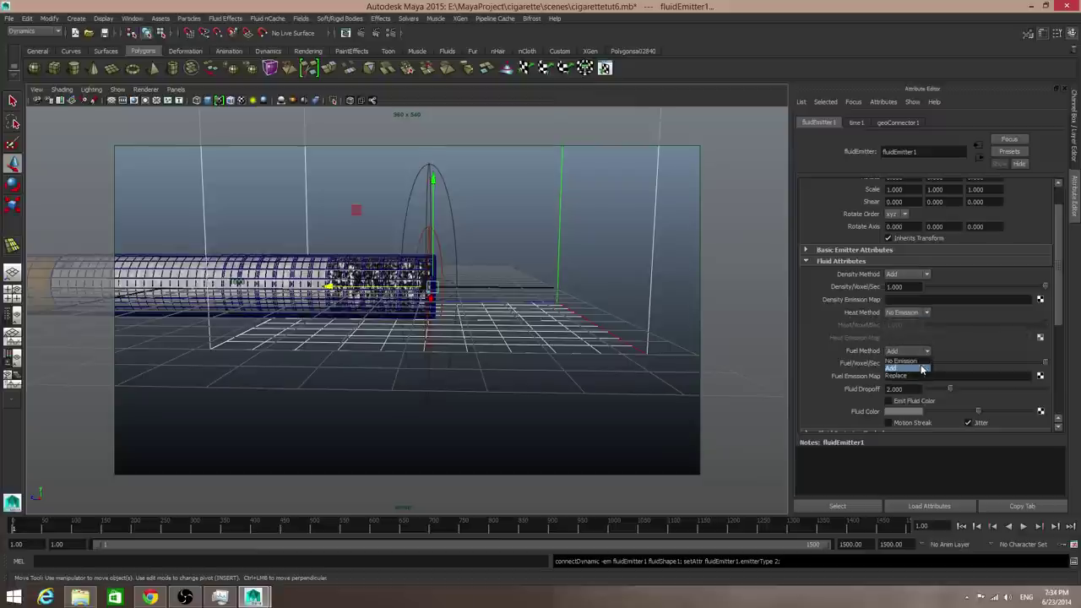
left_click(922, 360)
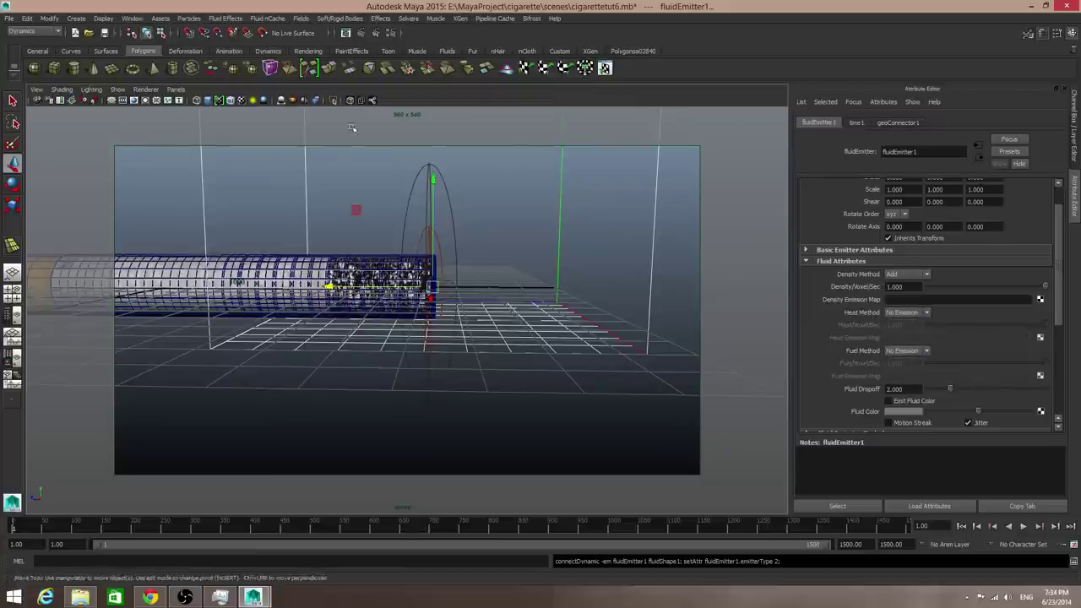
Step: Switch to the Persp/Outliner layout and select fluidEmitter1 under pCylinder1
left_click(11, 329)
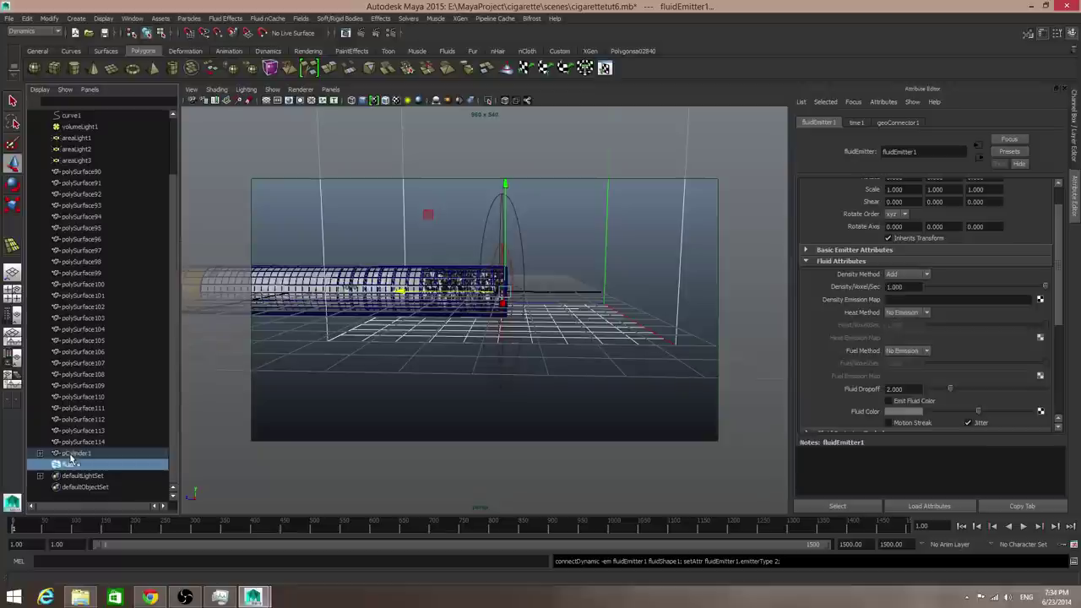
left_click(40, 454)
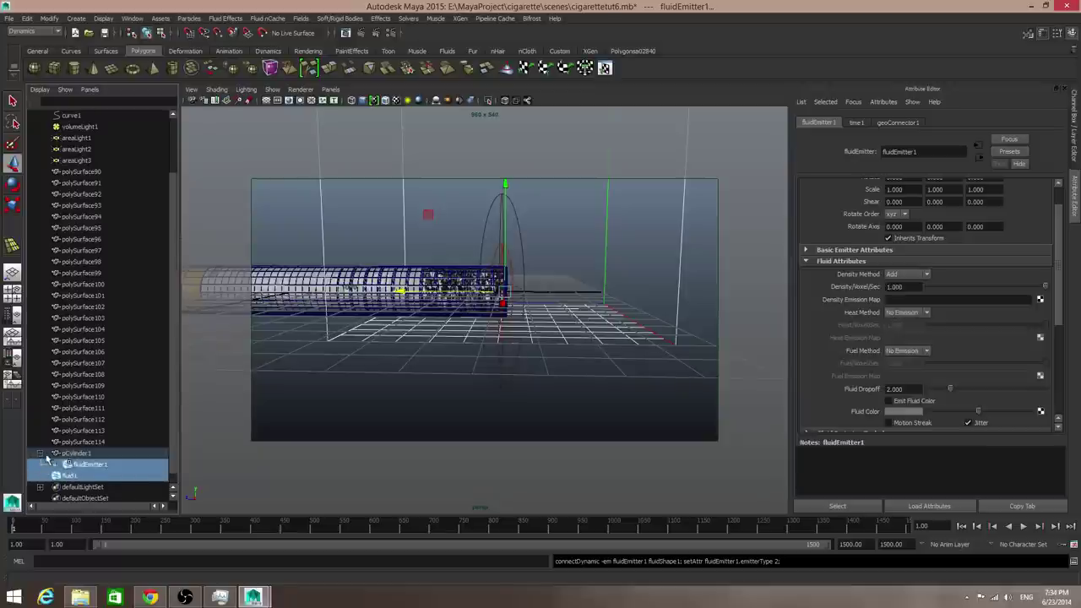
scroll(108, 465, "down", 1)
left_click(96, 456)
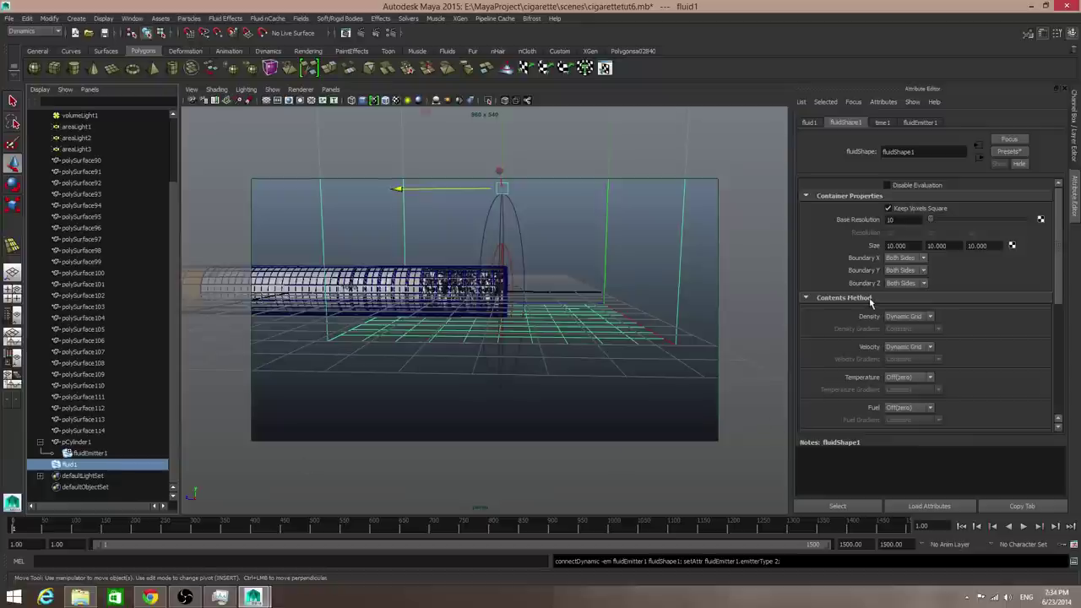
Step: Set the fluid's Temperature and Fuel contents methods to Dynamic Grid
scroll(933, 371, "down", 1)
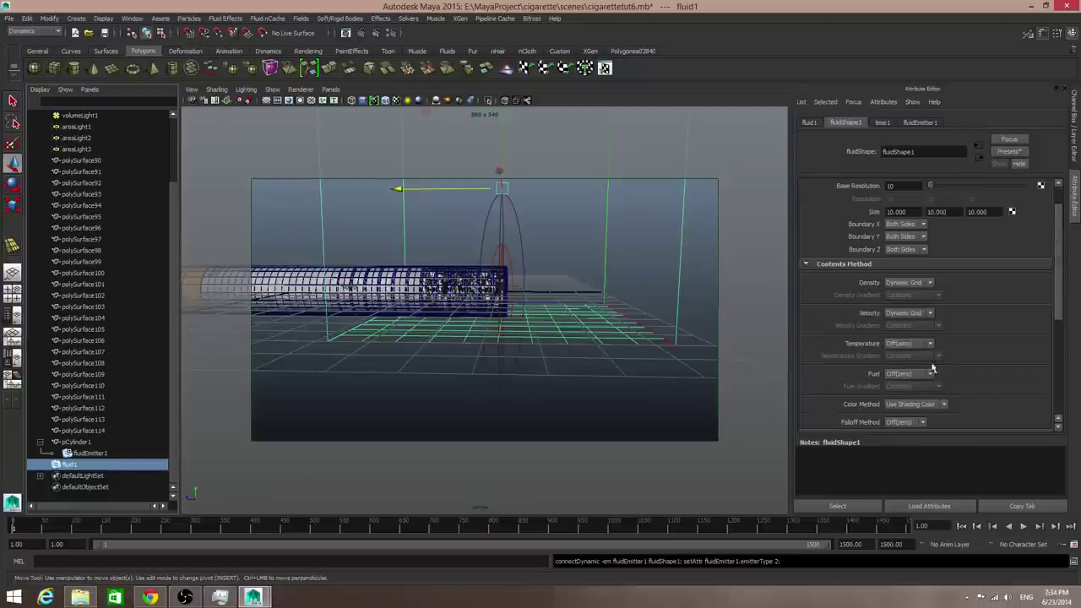
left_click(929, 343)
left_click(929, 361)
left_click(931, 375)
left_click(928, 392)
Step: Expand the Display and Dynamic Simulation sections and select the Damp value
scroll(931, 371, "down", 5)
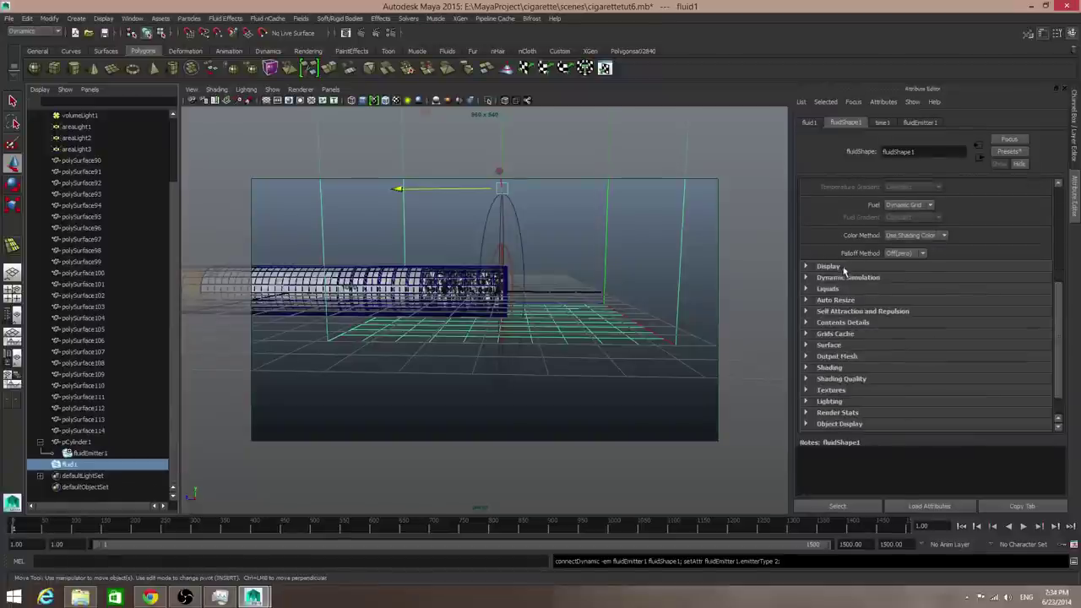
left_click(832, 266)
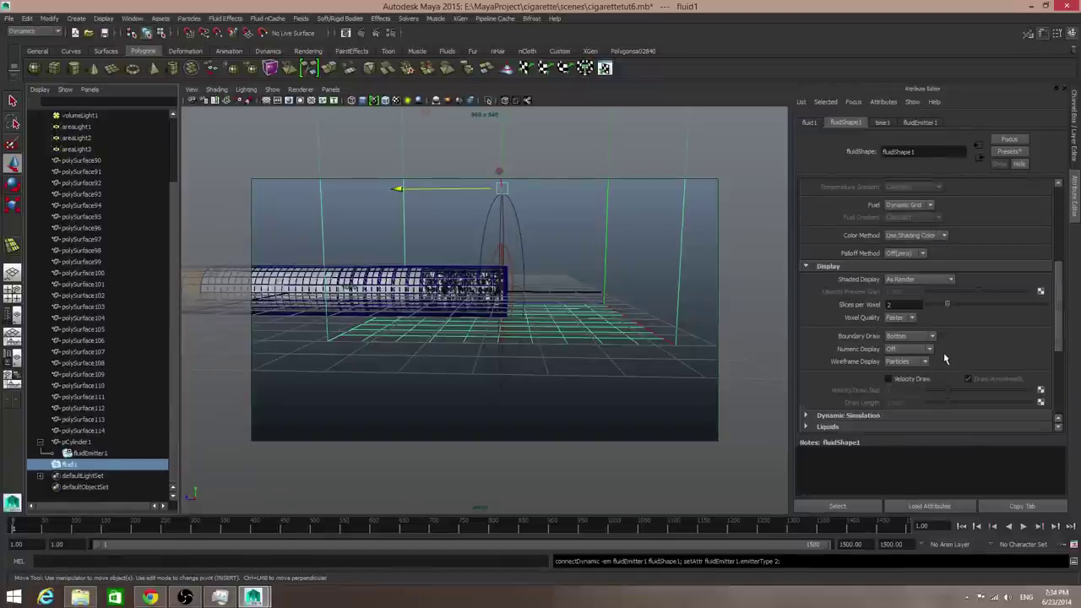
scroll(944, 359, "down", 3)
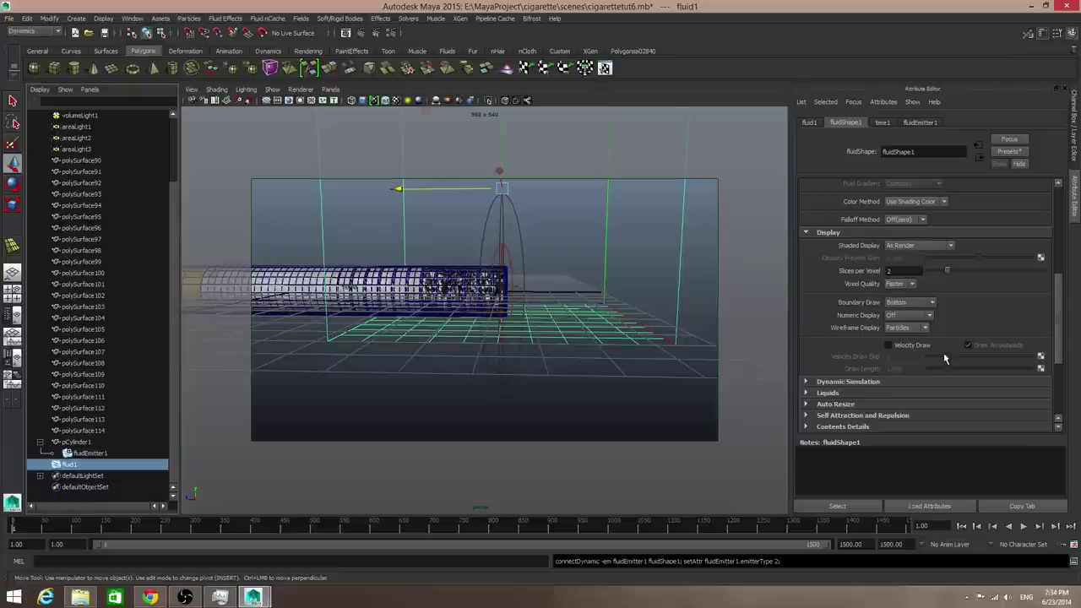
left_click(900, 348)
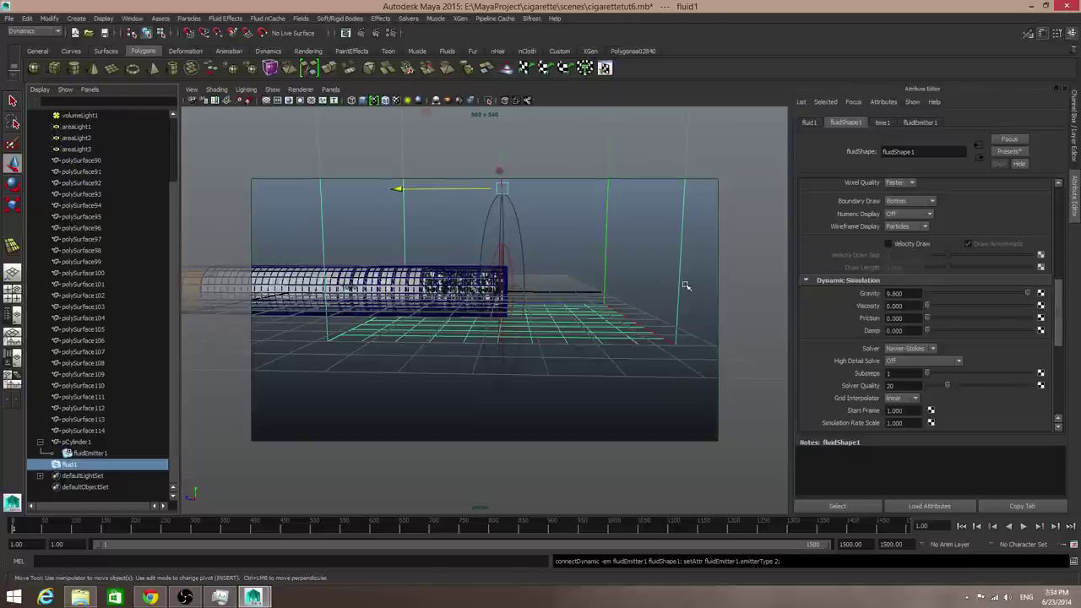
left_click_drag(686, 286, 625, 284, "alt")
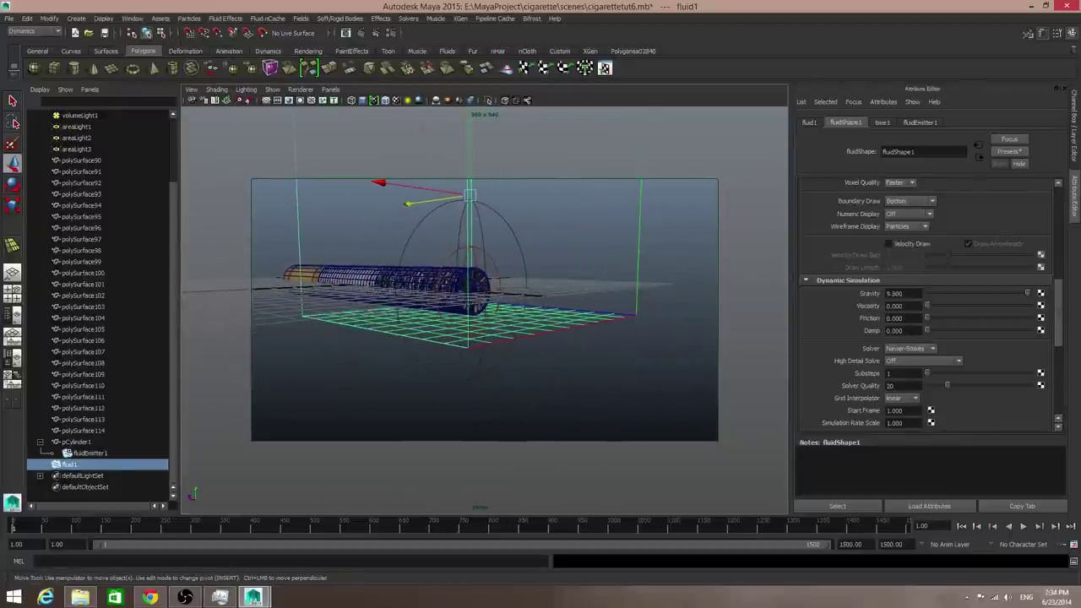
left_click(899, 330)
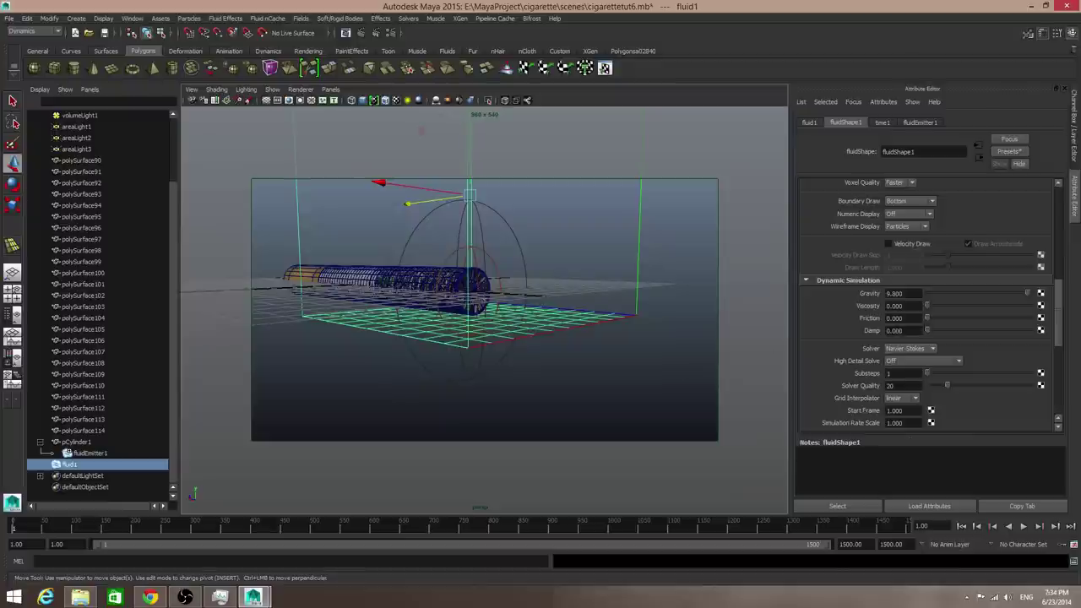
double_click(896, 330)
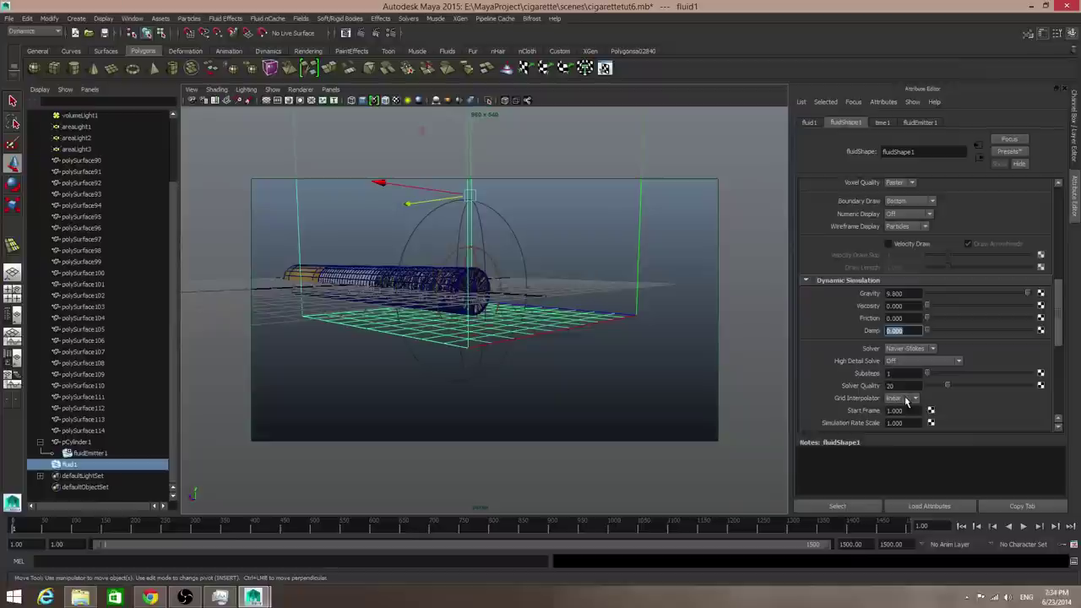
Step: Enter a new Substeps value, enable Emit In Substeps, and expand Auto Resize
scroll(906, 401, "down", 1)
scroll(907, 403, "down", 4)
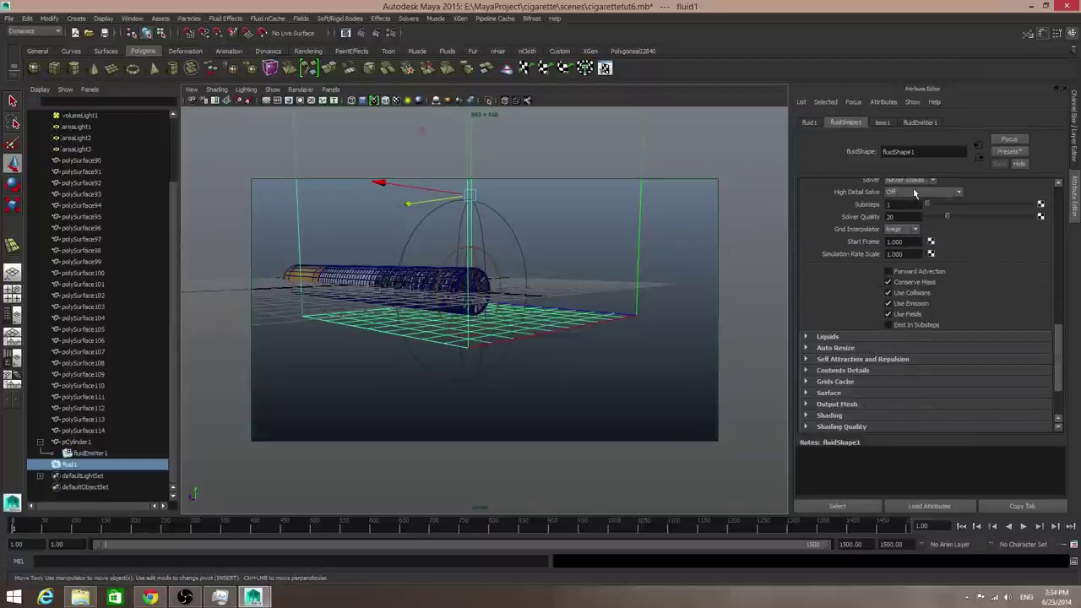
left_click(894, 204)
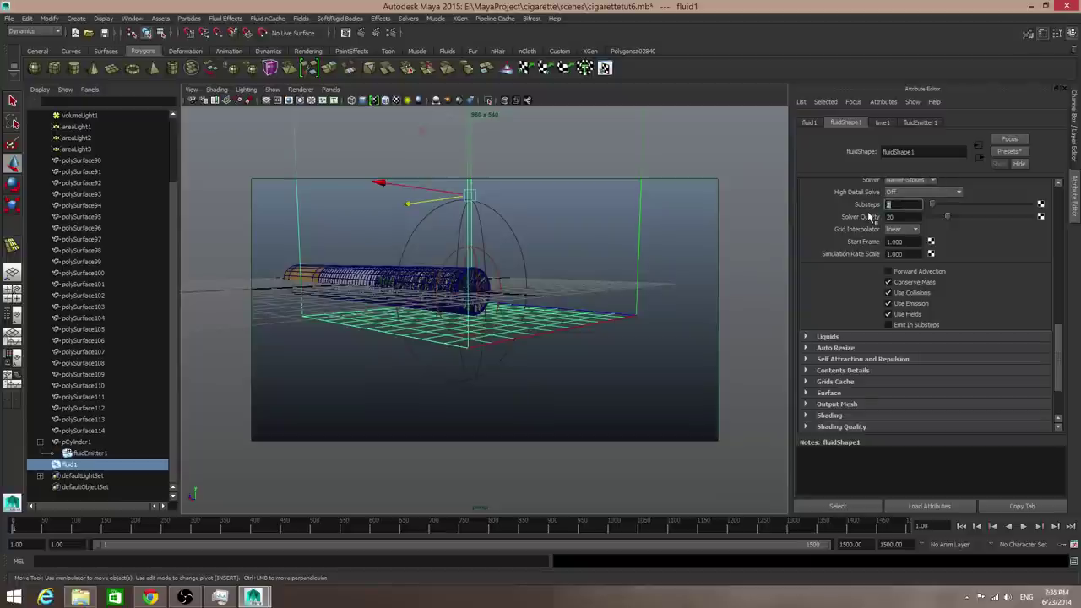
left_click(887, 325)
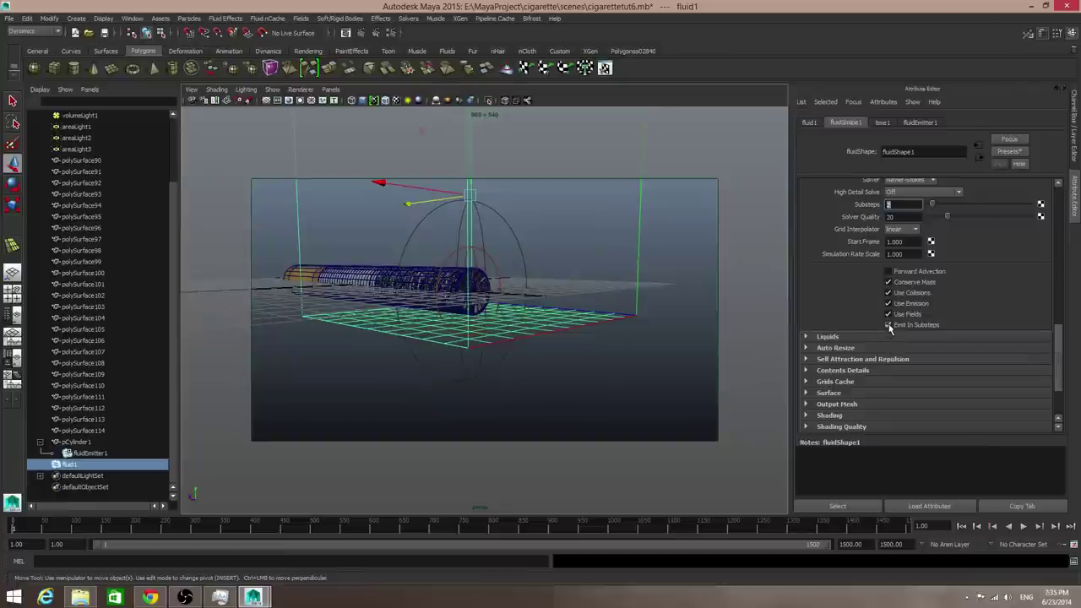
scroll(889, 331, "up", 2)
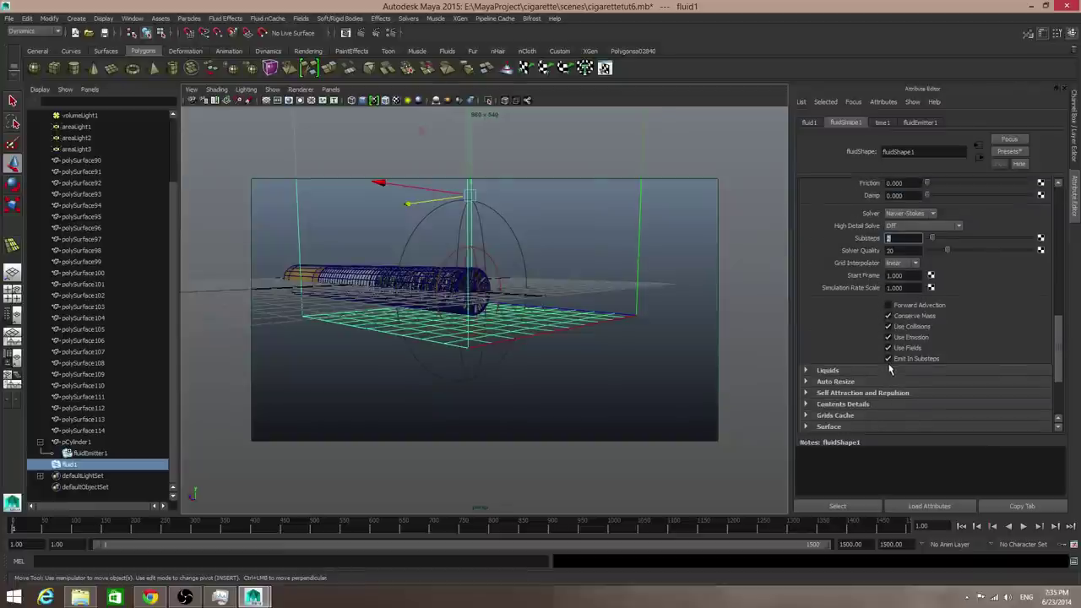
left_click(847, 381)
Step: Turn off the container's resizing to the emitter
scroll(857, 368, "down", 2)
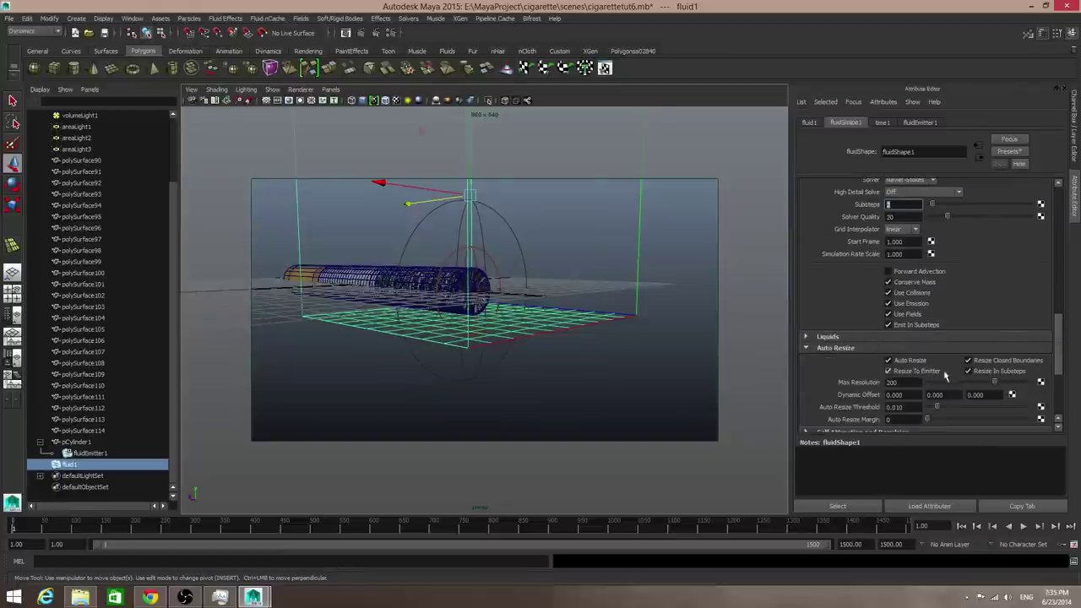
left_click(888, 372)
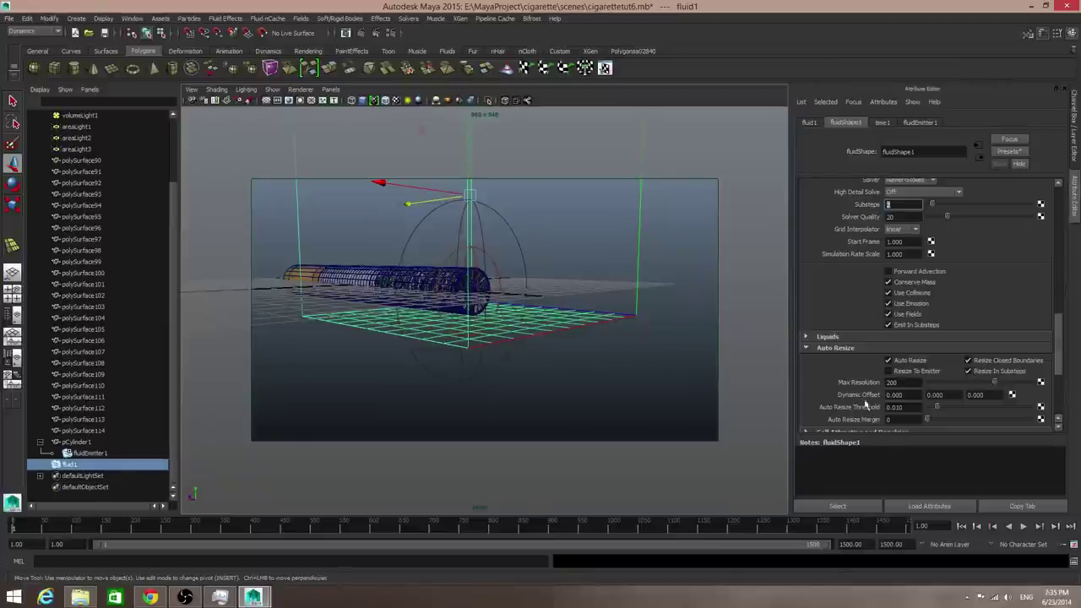
scroll(860, 385, "down", 2)
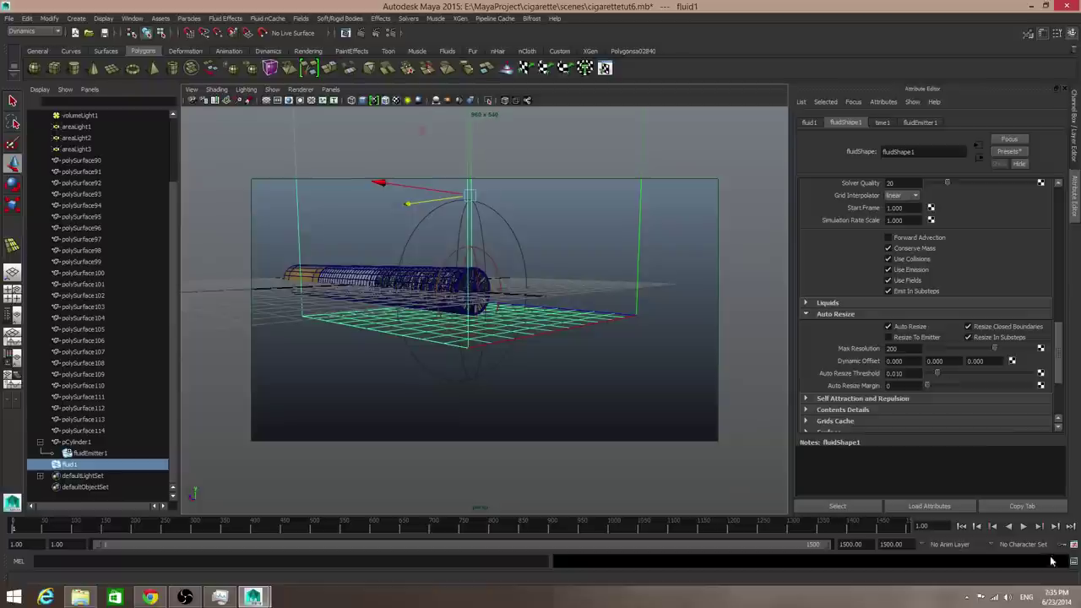
Step: Play the smoke simulation to about frame 165, stop it and rewind to frame 1
left_click(1024, 527)
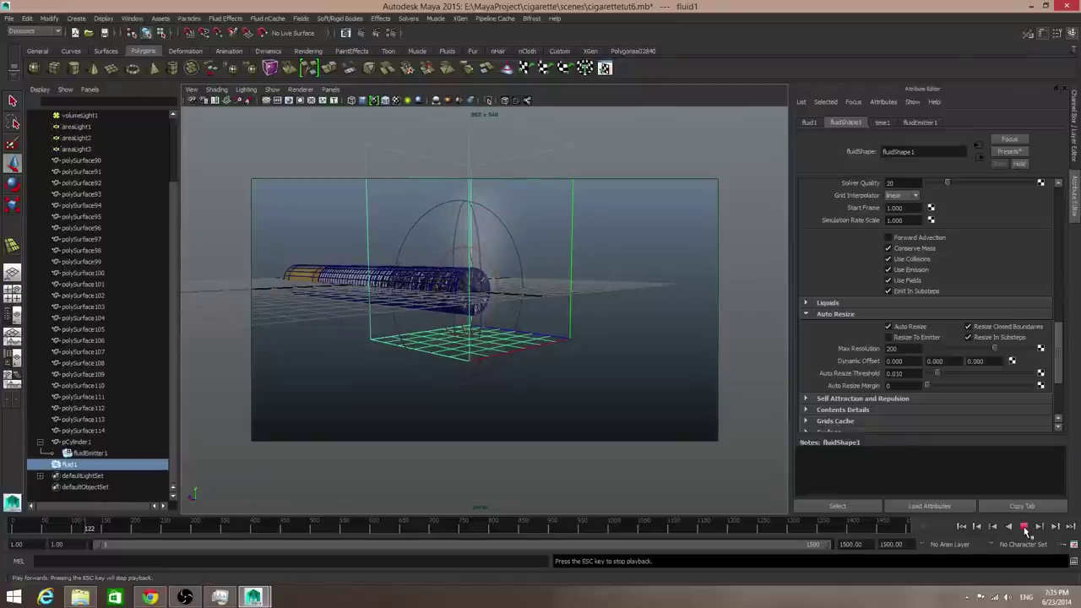
left_click(1024, 526)
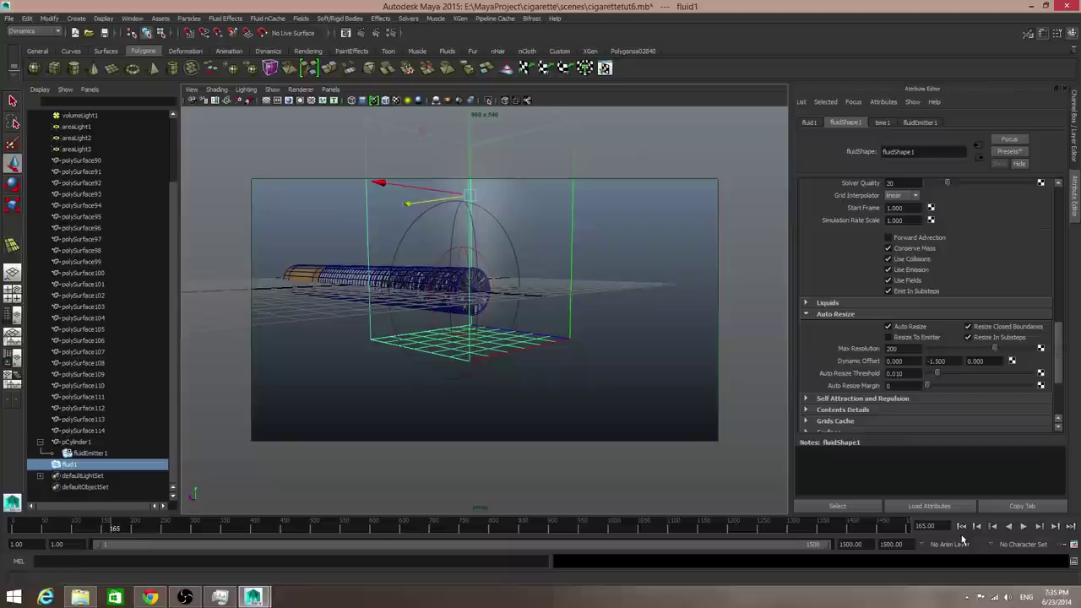
left_click(962, 528)
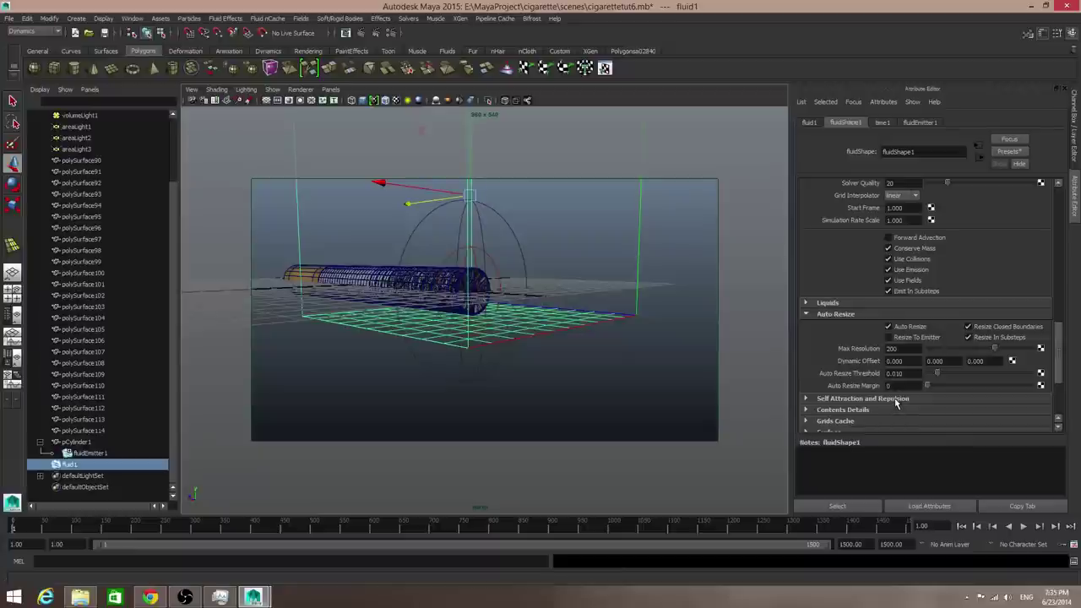
scroll(896, 403, "down", 2)
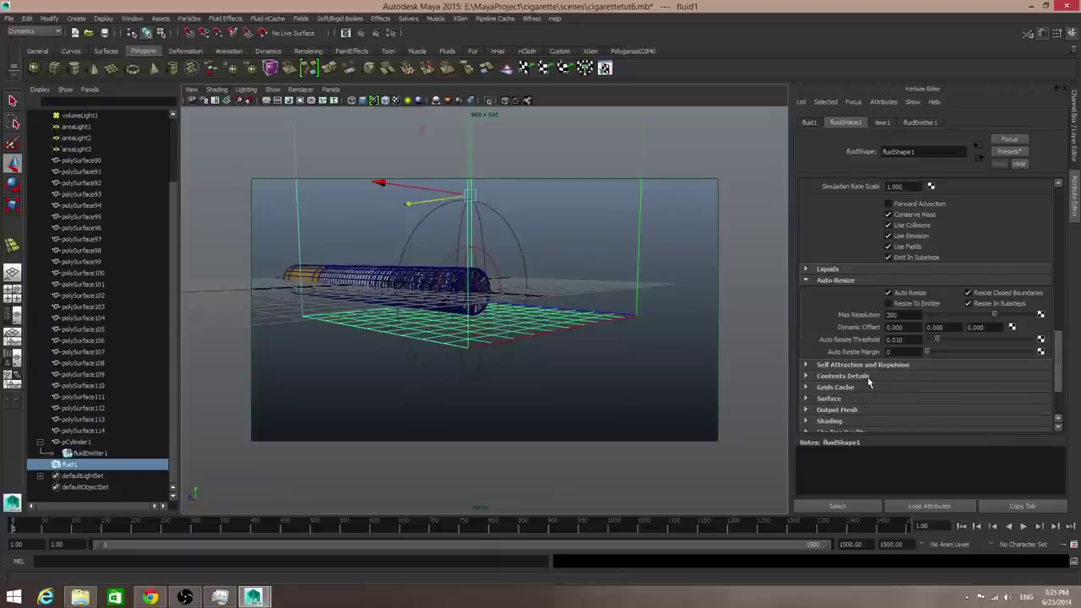
scroll(895, 348, "up", 10)
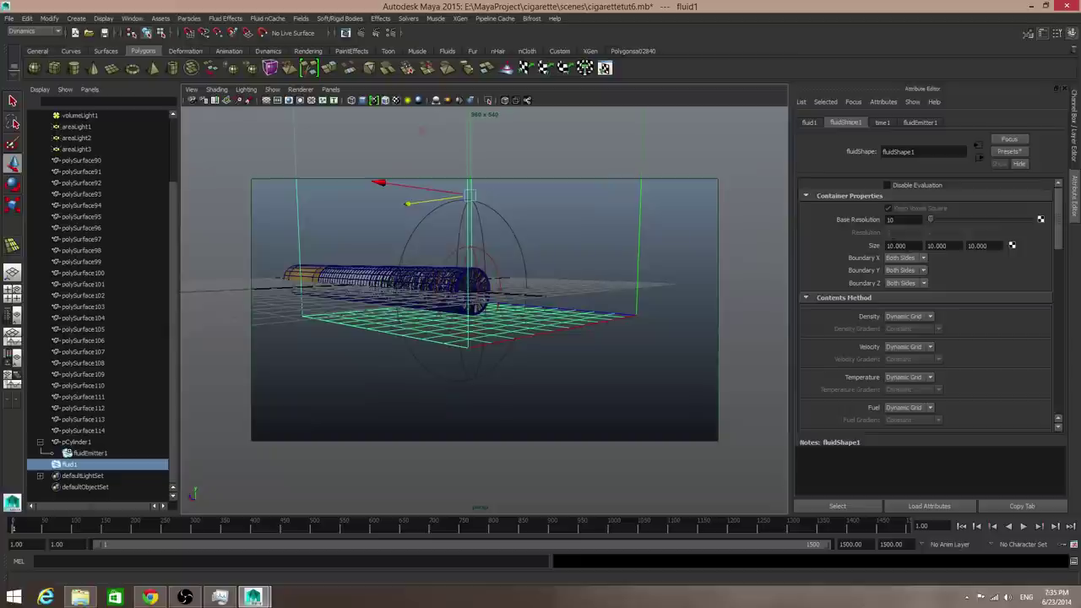
Step: Enter new width and depth Size values for the container and set Boundary Y to -Y Side
left_click(897, 245)
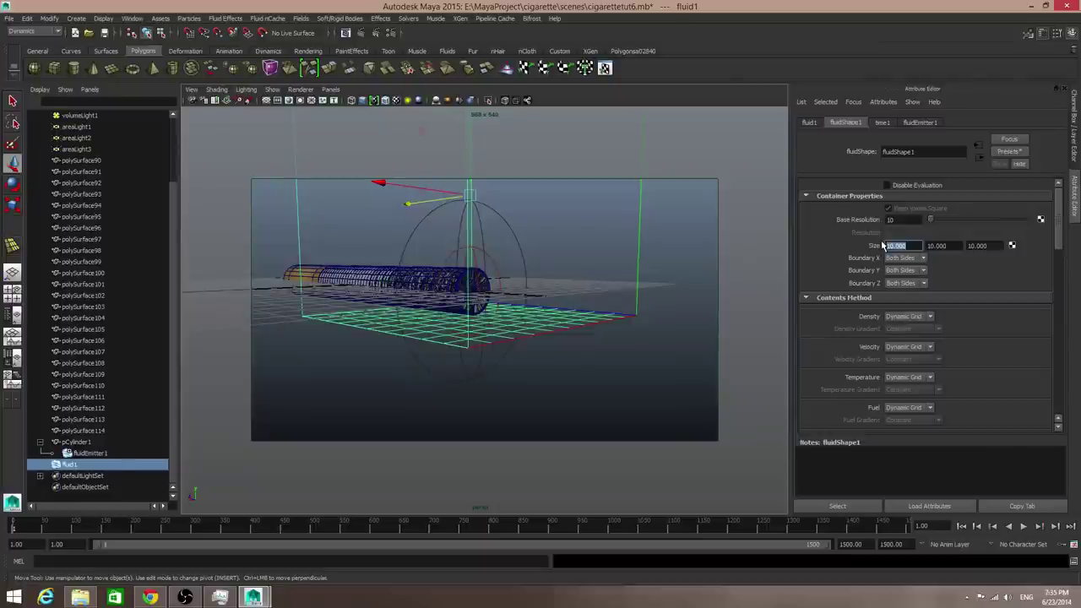
type("5")
key("Return")
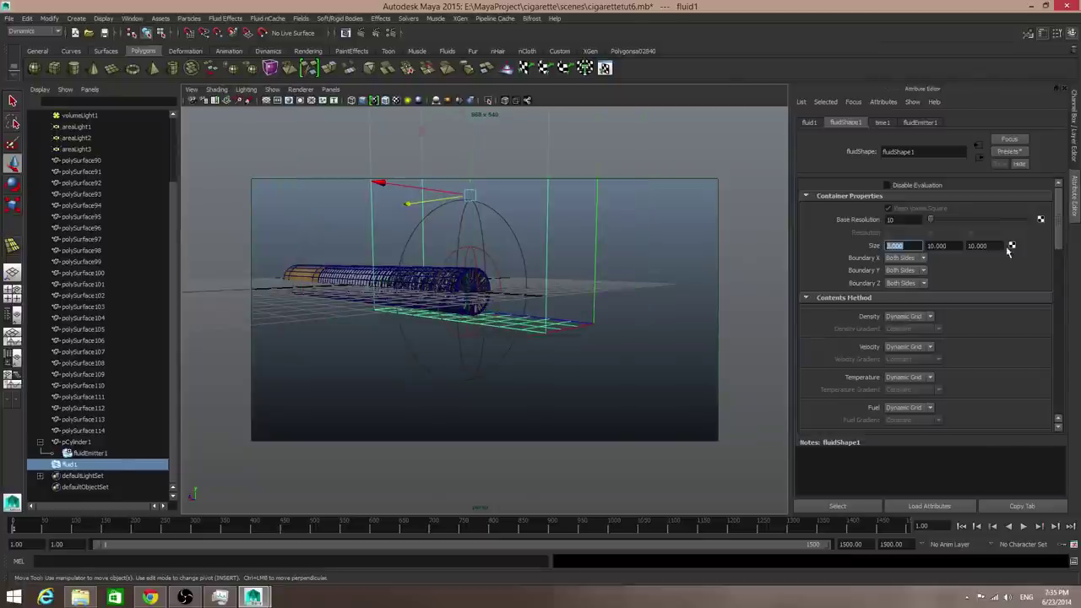
left_click(977, 245)
type("5")
key("Return")
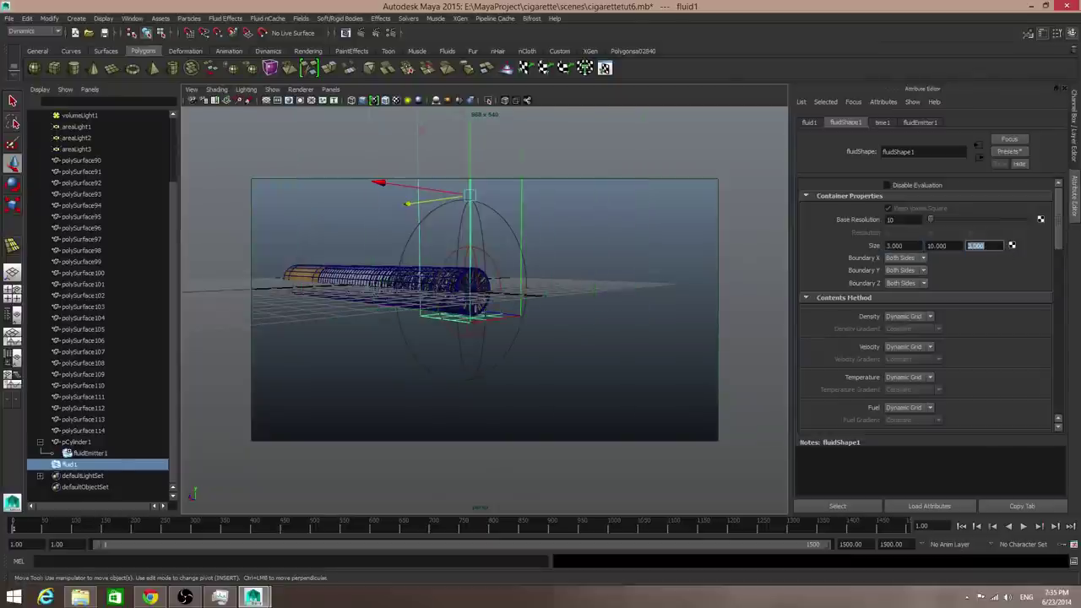
left_click_drag(505, 248, 556, 276, "alt")
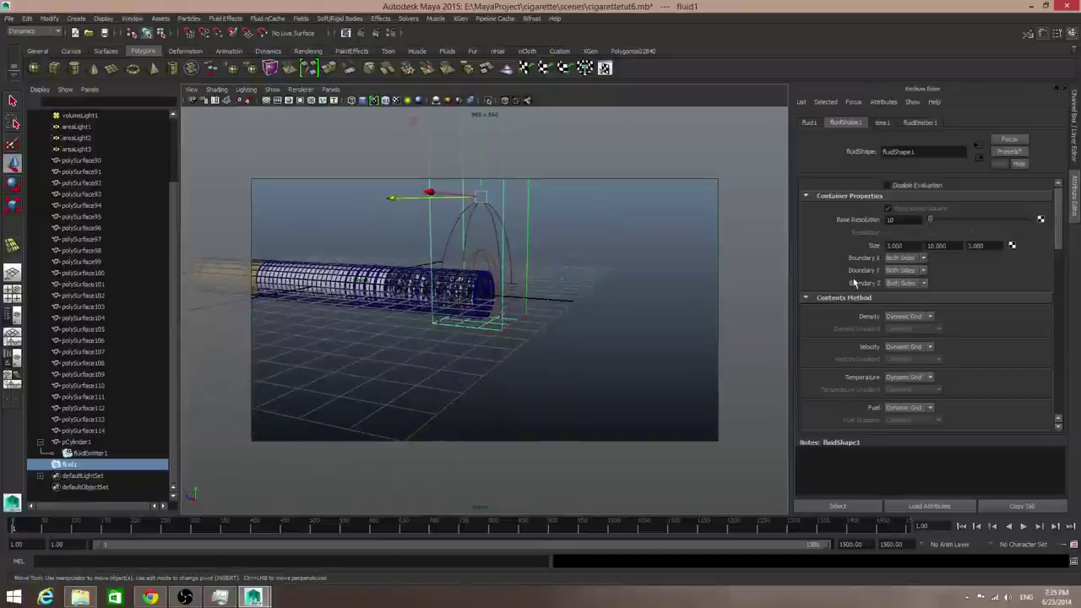
left_click(923, 270)
left_click(916, 283)
left_click(17, 20)
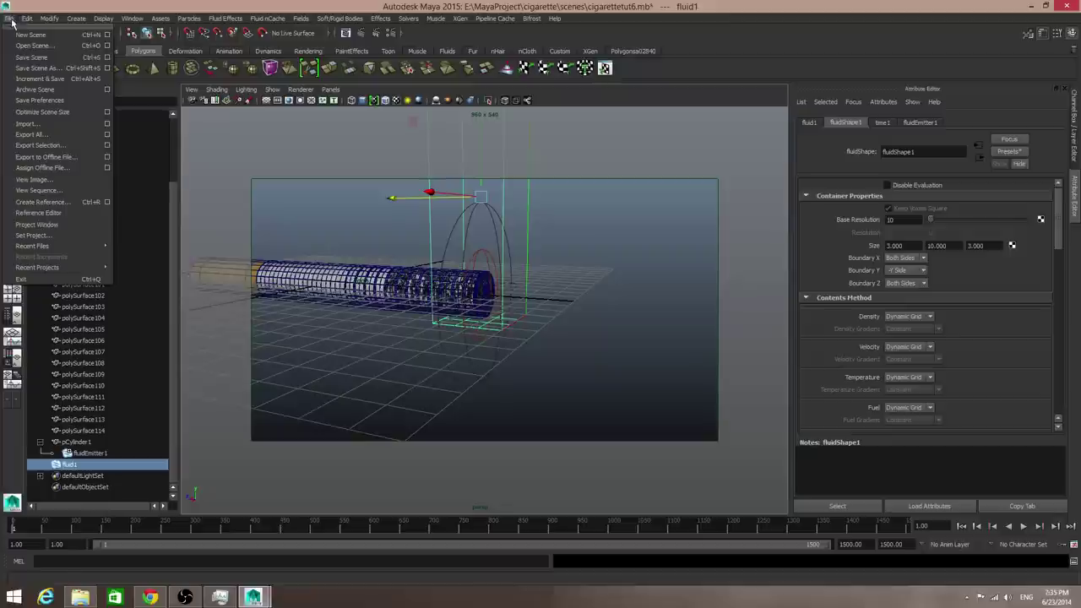
Step: Save the scene as cigarettetut7.mb, changing the version number from 6 to 7
left_click(38, 67)
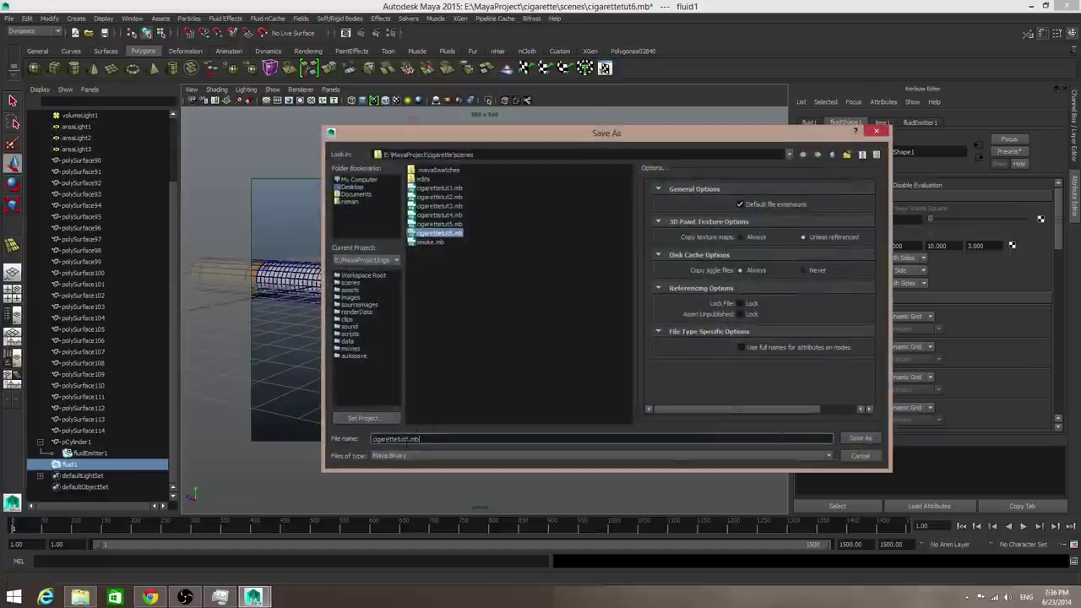
double_click(393, 438)
key("Right")
left_click(406, 438)
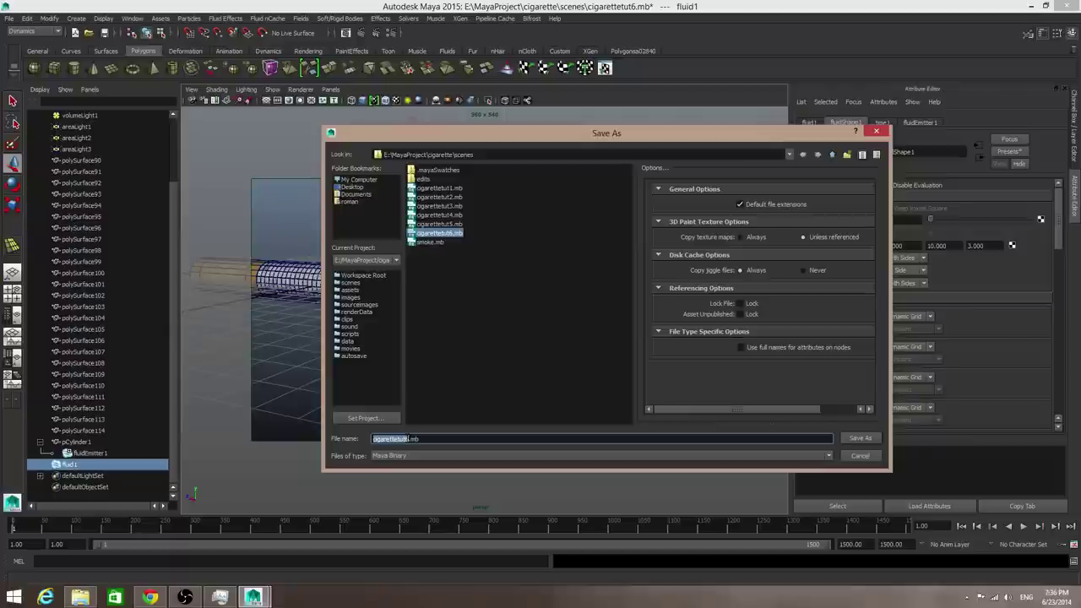
key("End")
key("shift+Left")
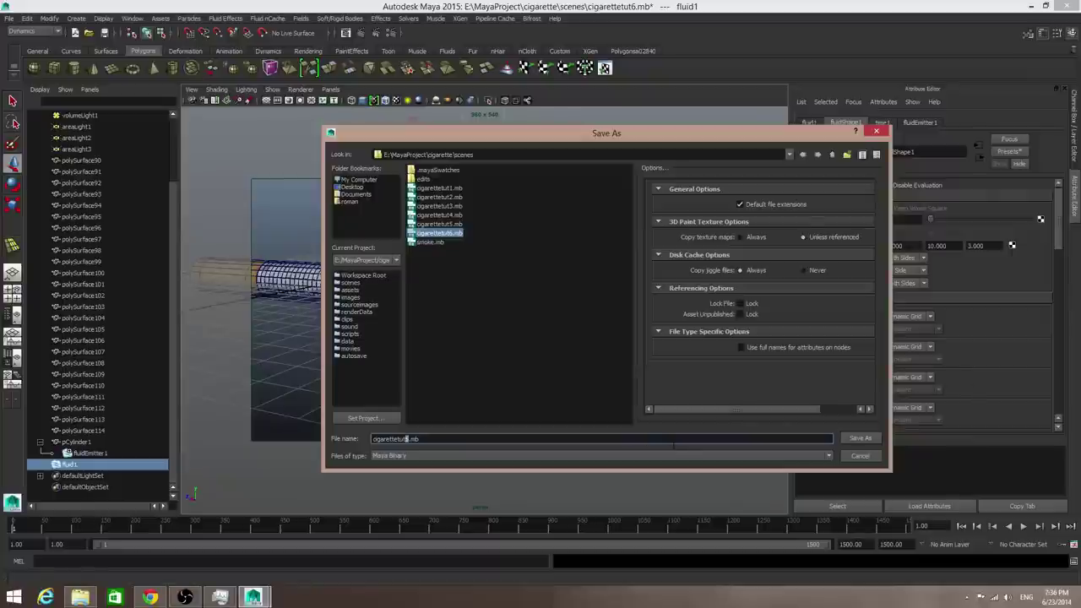
type("7")
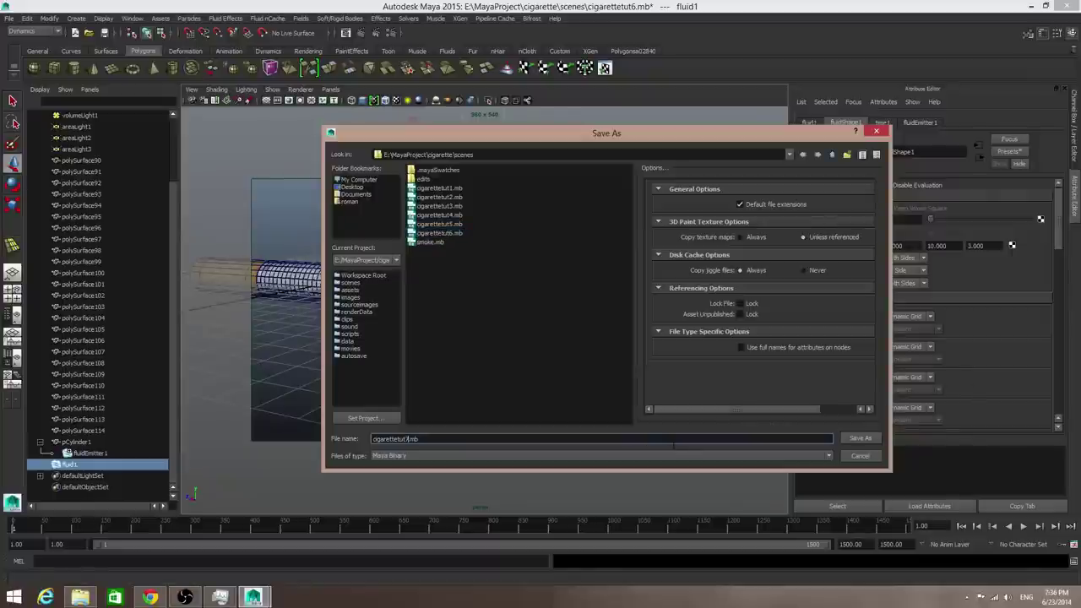
left_click(858, 438)
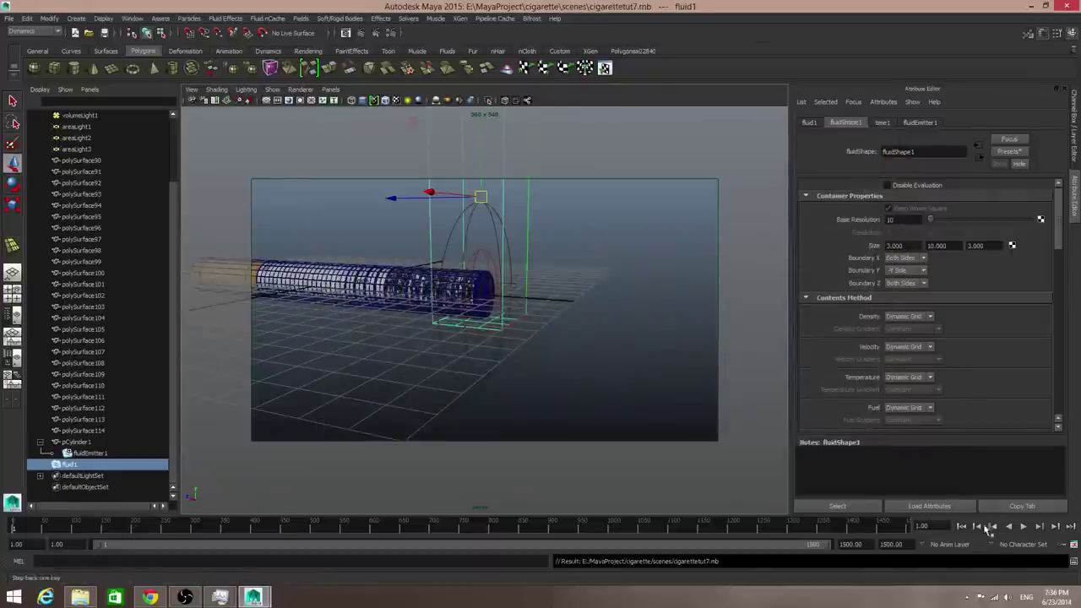
Step: Play the smoke simulation while tumbling the view and stop it at frame 360
left_click(1024, 526)
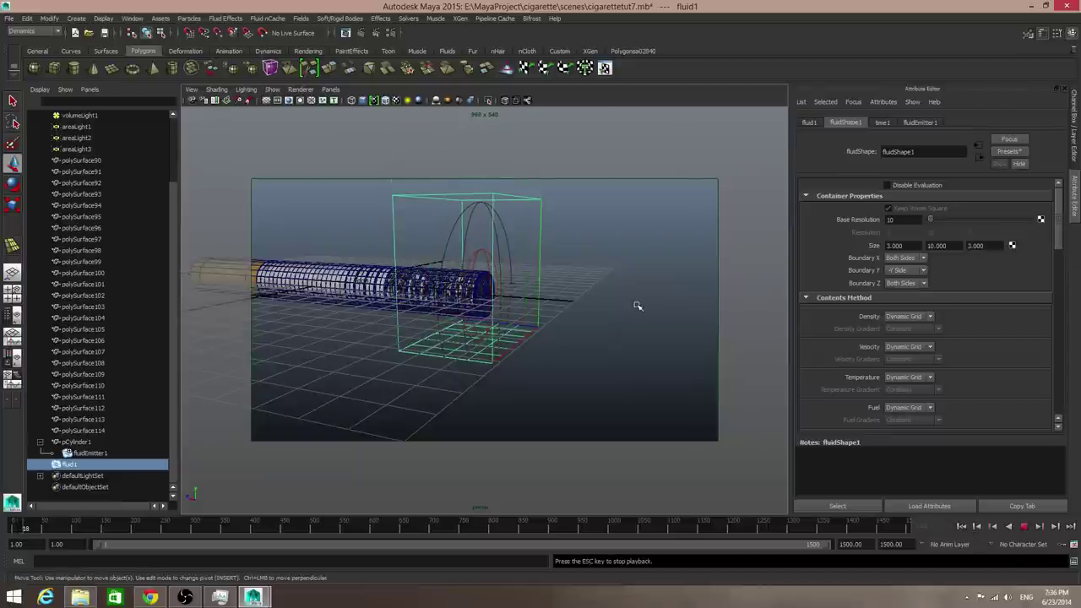
left_click_drag(638, 300, 546, 346, "alt")
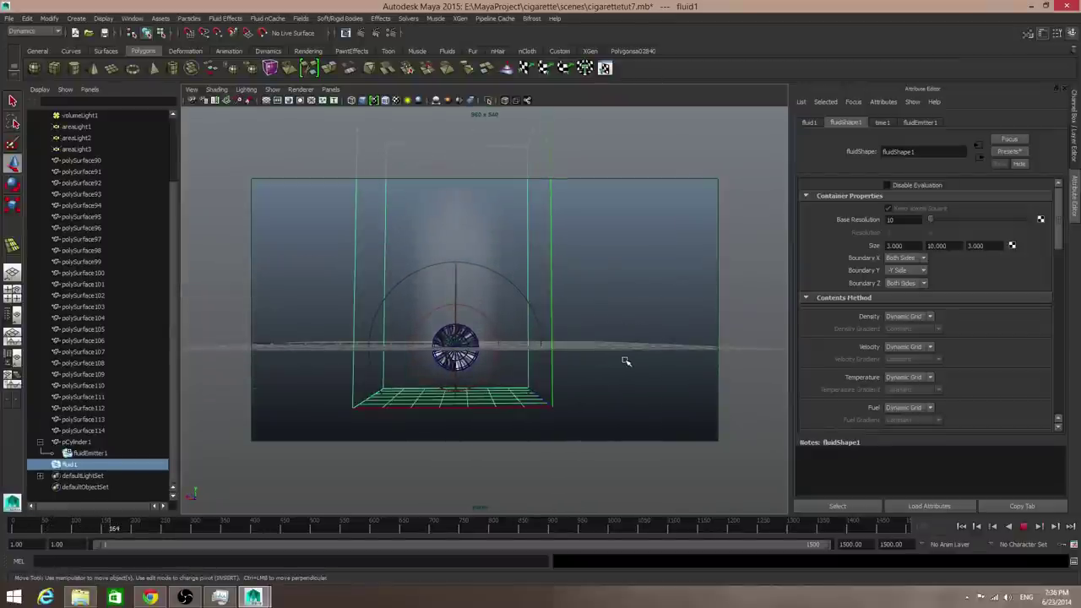
left_click_drag(597, 266, 583, 311, "alt")
key("Escape")
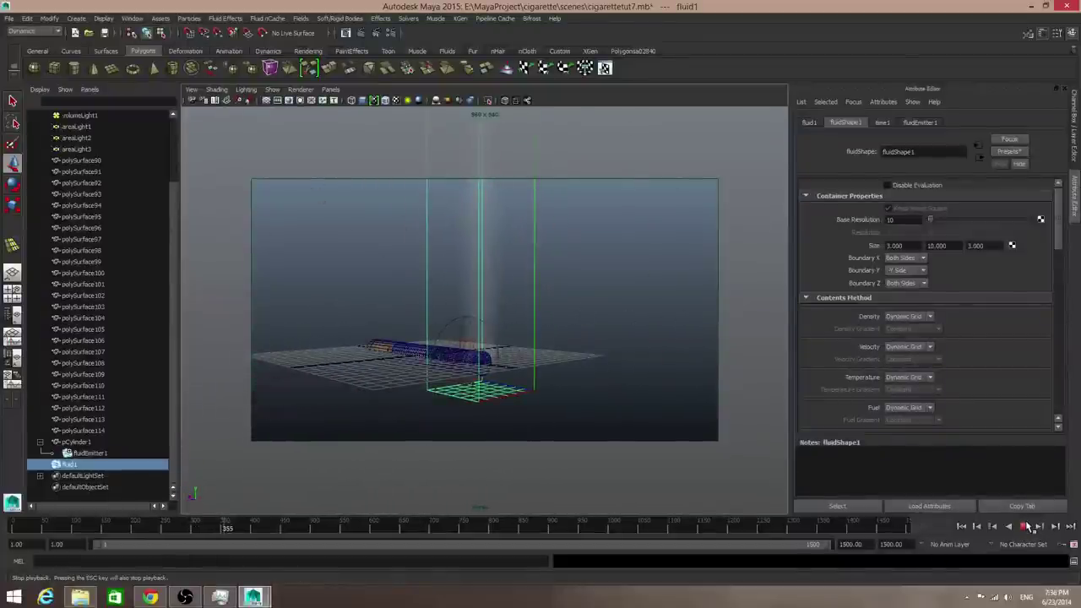
Step: Check the Boundary X choices and keep it at Both Sides
left_click(923, 258)
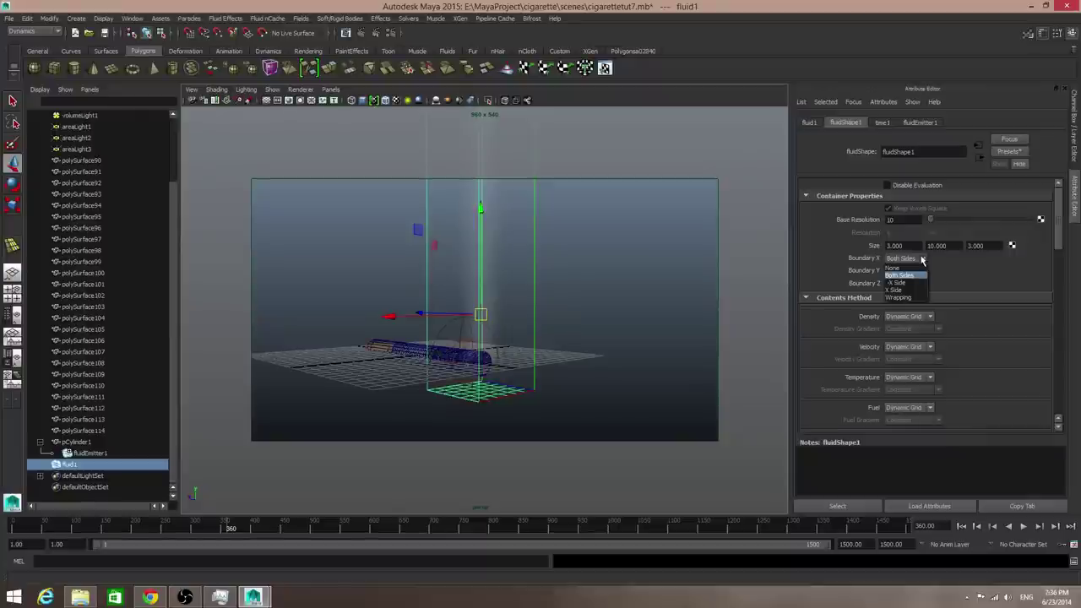
left_click(908, 275)
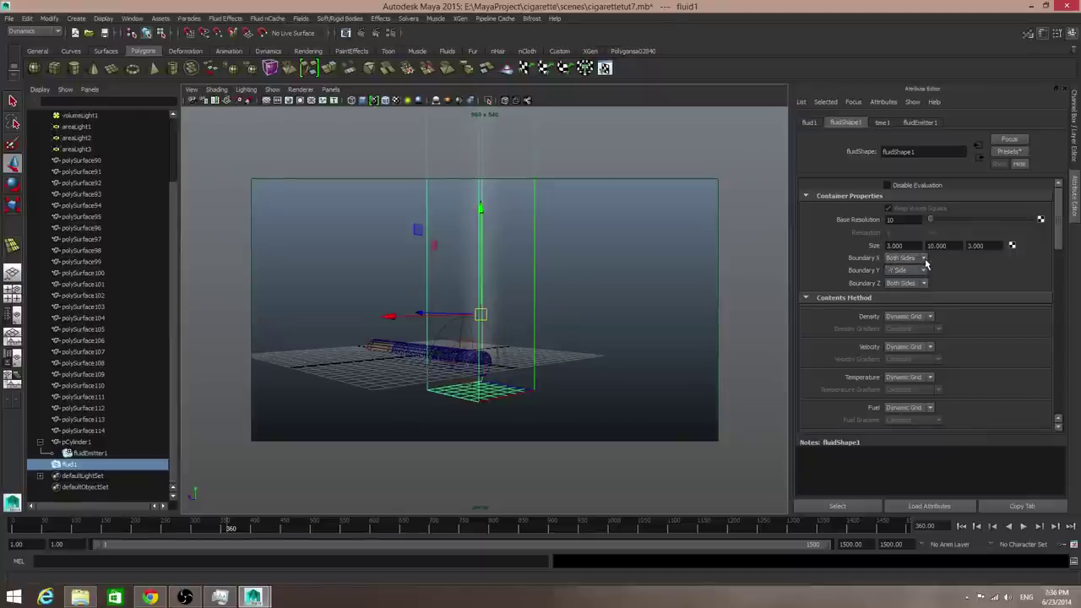
scroll(950, 350, "down", 3)
scroll(951, 354, "down", 6)
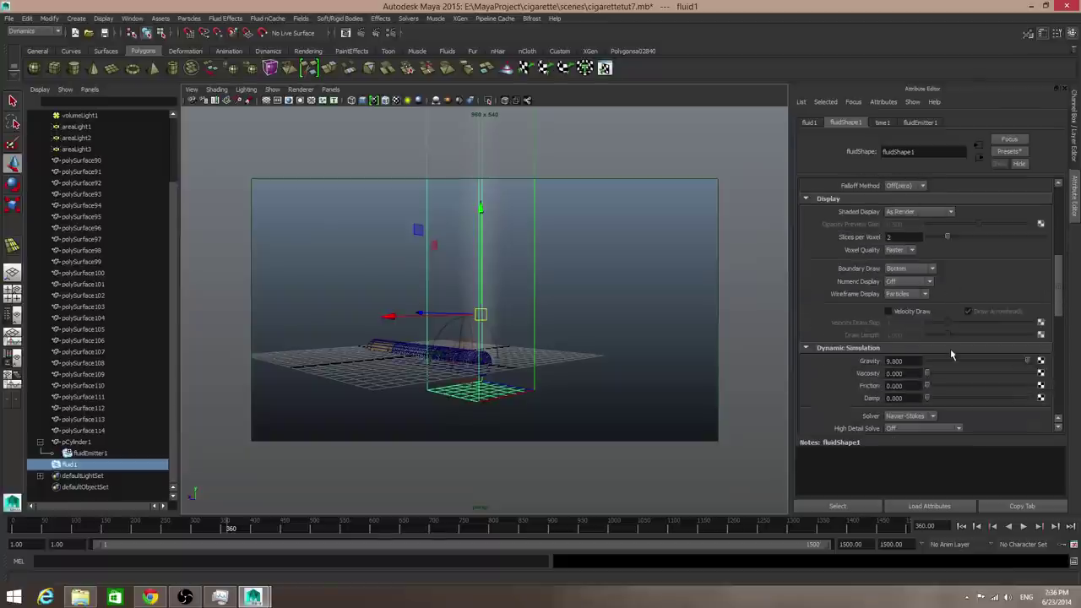
Step: Expand the Liquids, Self Attraction and Repulsion, and Contents Details sections of fluidShape1
scroll(951, 354, "down", 4)
scroll(951, 354, "down", 5)
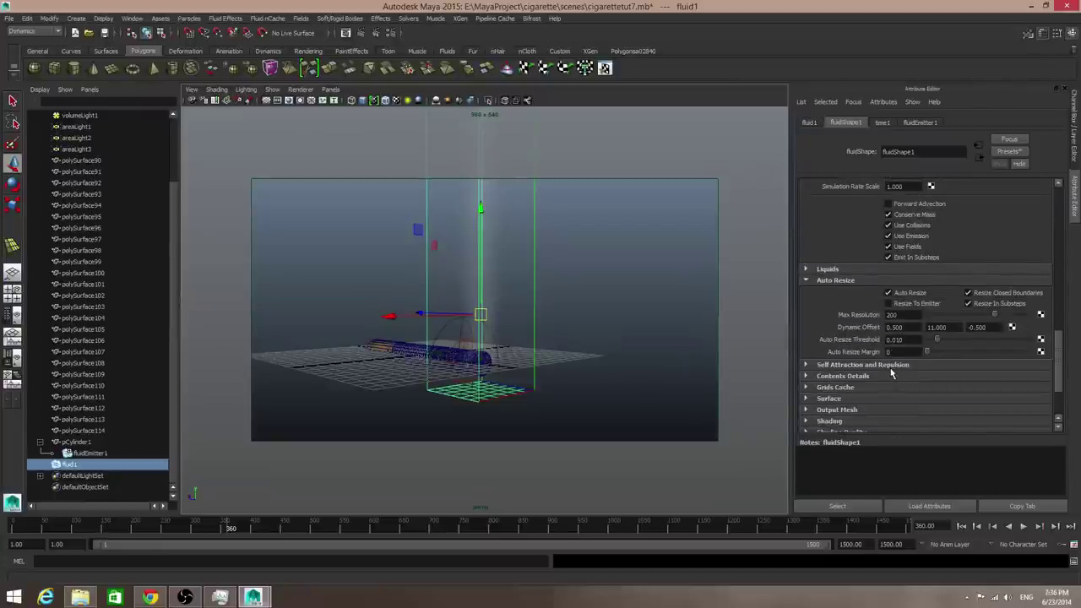
left_click(827, 268)
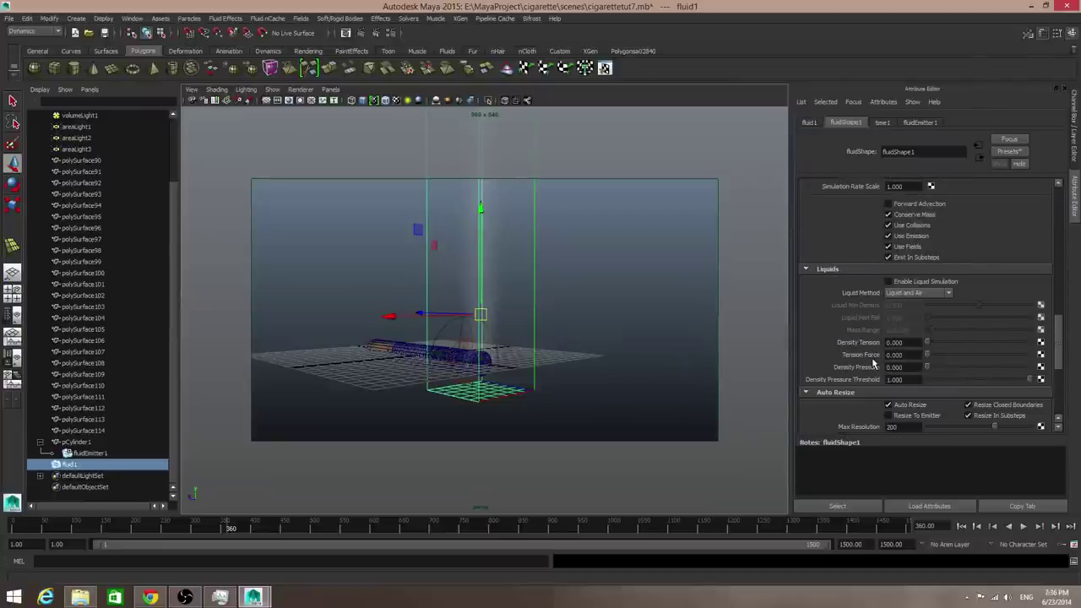
scroll(871, 363, "down", 5)
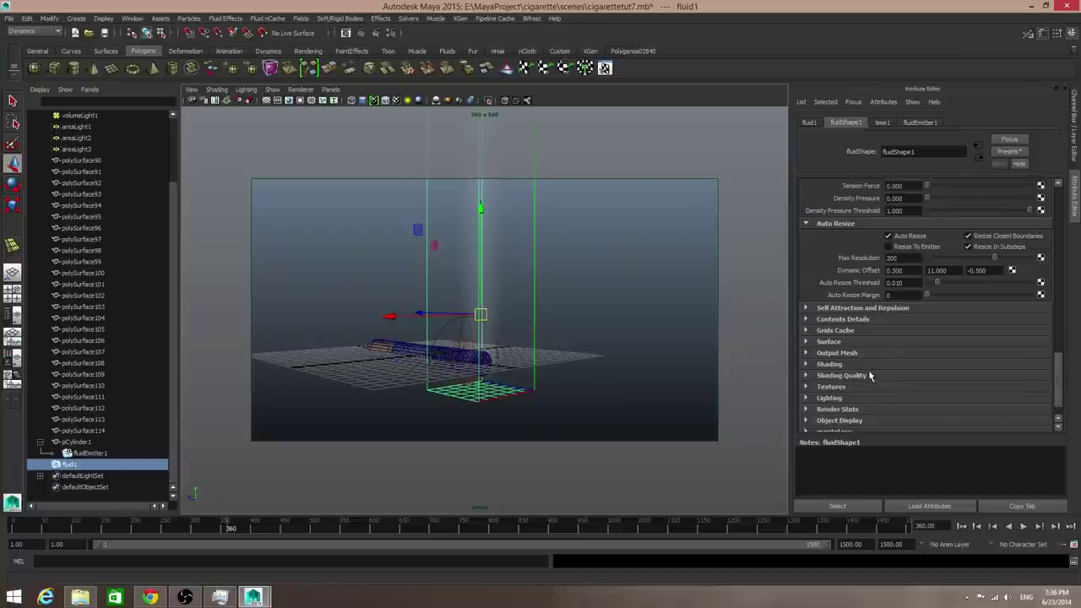
left_click(828, 307)
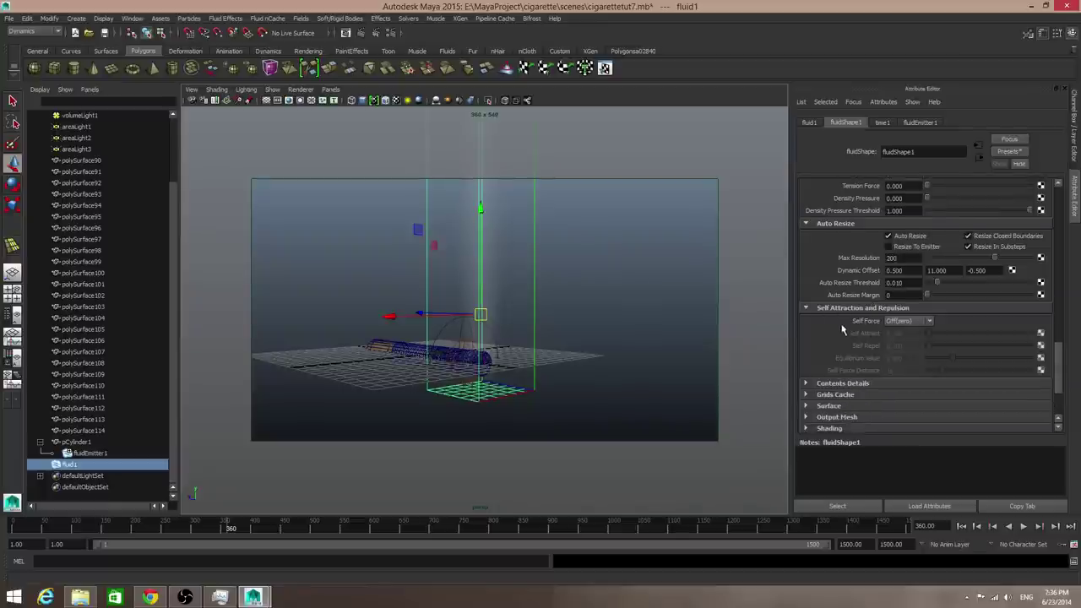
left_click(842, 383)
scroll(843, 384, "down", 2)
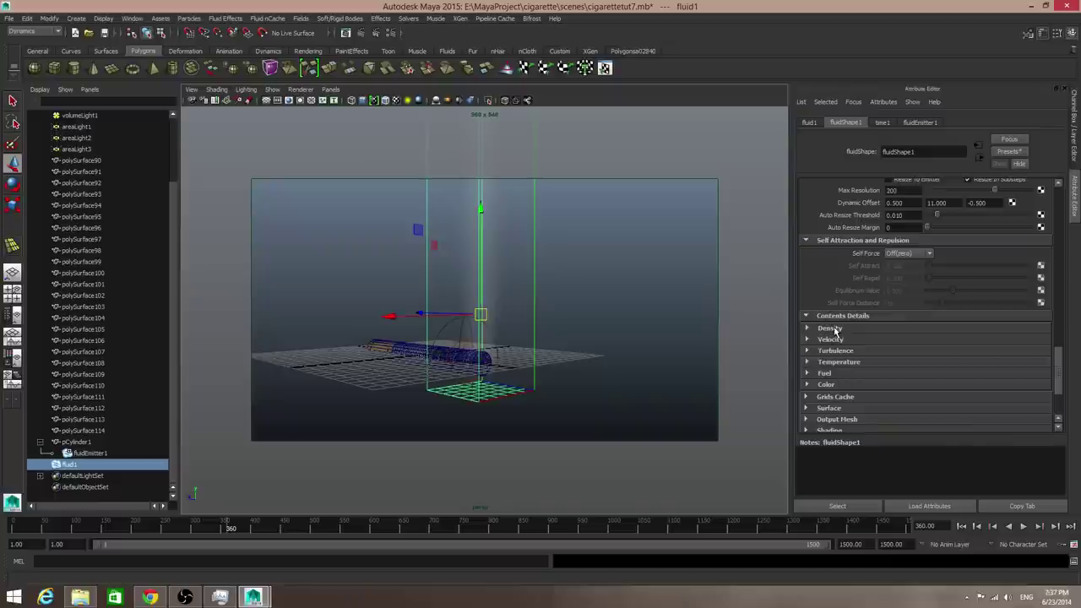
Step: Under Contents Details > Velocity, set Swirl to 1
left_click(835, 330)
scroll(861, 380, "down", 4)
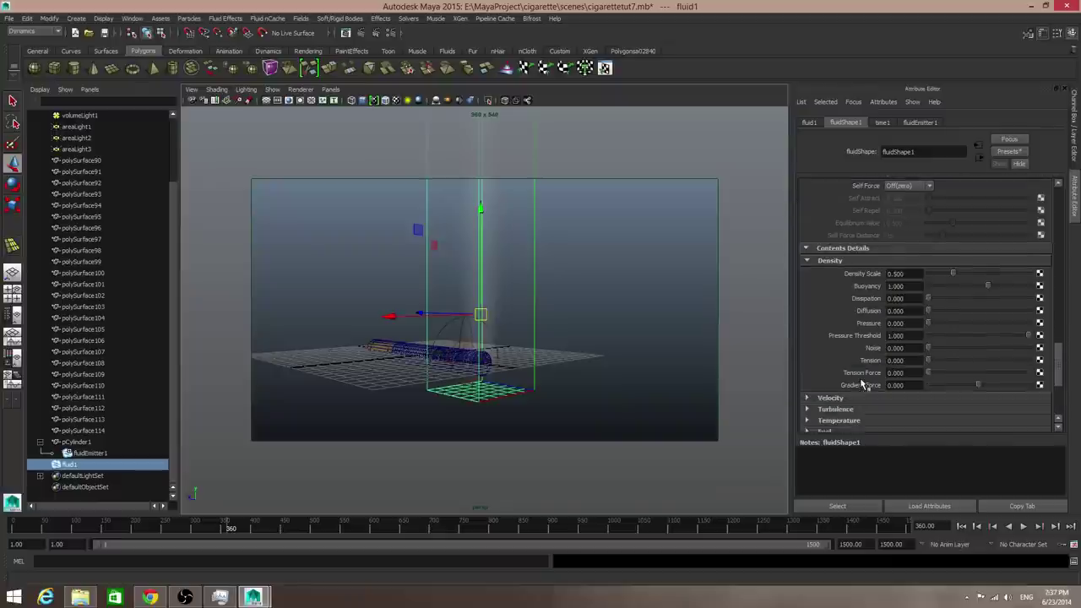
left_click(831, 330)
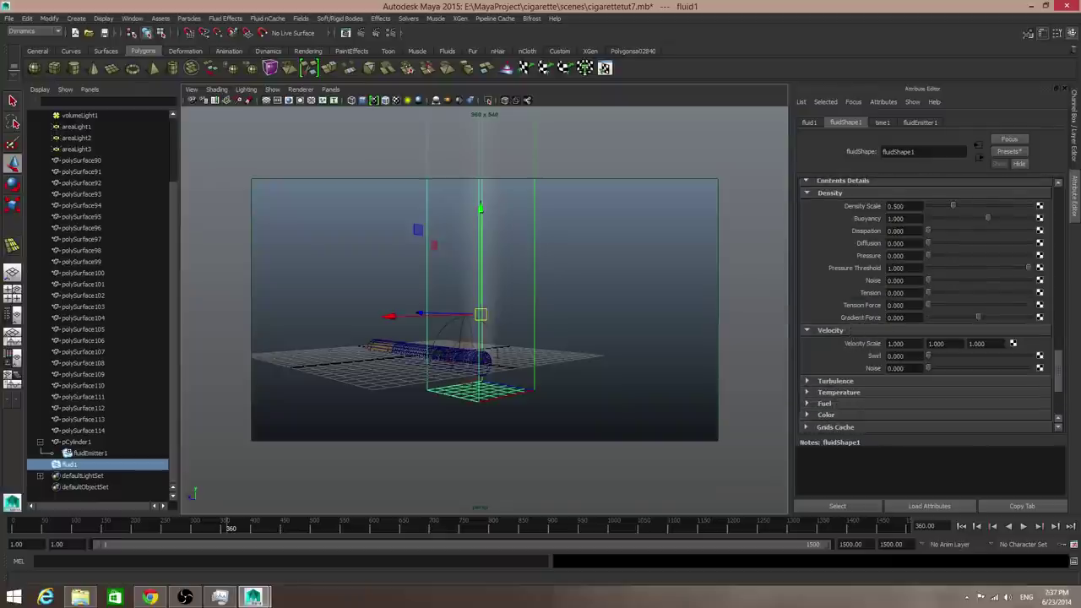
left_click(895, 356)
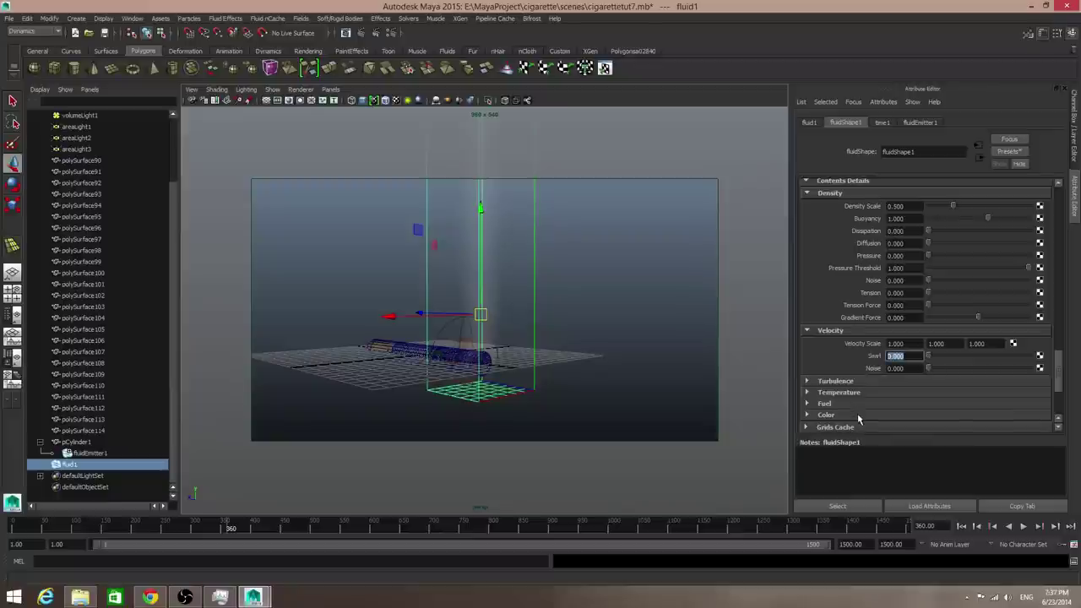
type("1")
key("Return")
Step: Rewind the smoke simulation to frame 1 and start playback
left_click_drag(630, 364, 574, 374, "alt")
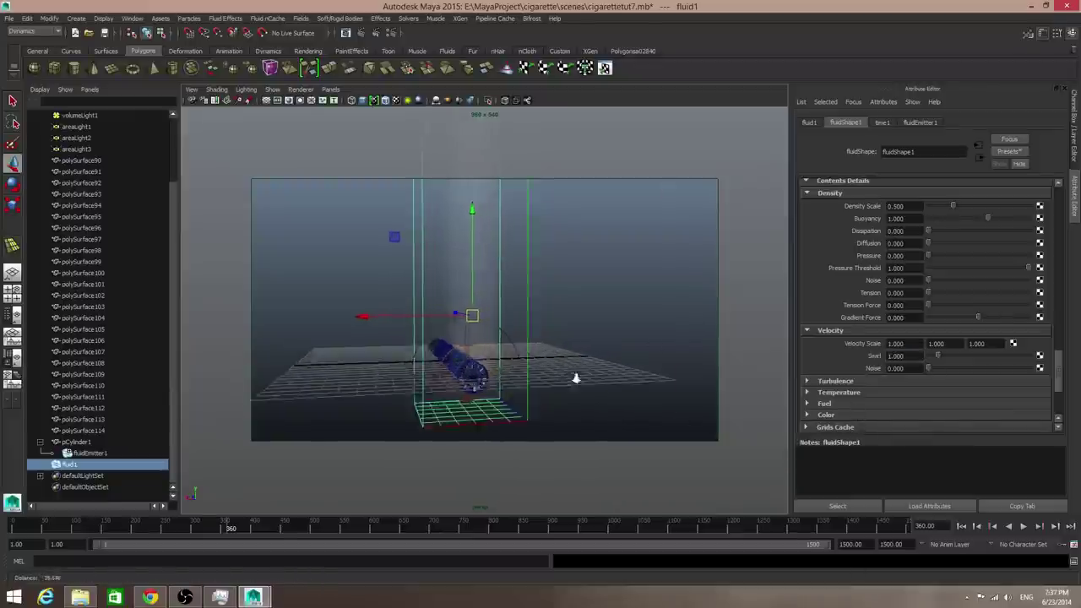
left_click(961, 525)
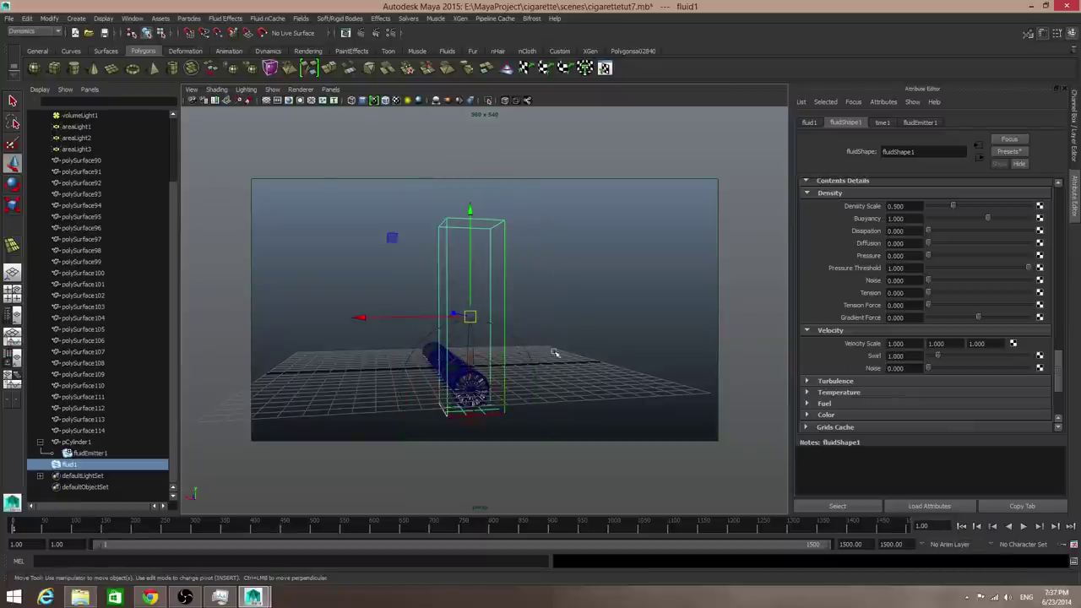
left_click_drag(550, 346, 490, 386, "alt")
left_click(1024, 527)
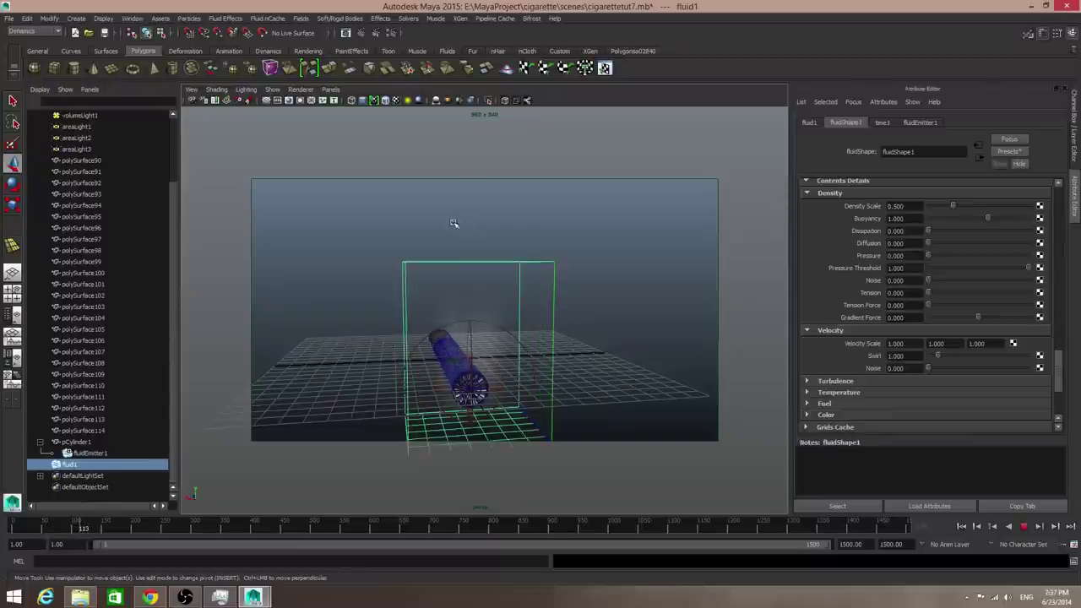
Step: Orbit around the container as the smoke rises, then stop playback at frame 555
scroll(482, 297, "down", 2)
left_click_drag(482, 304, 463, 305, "alt")
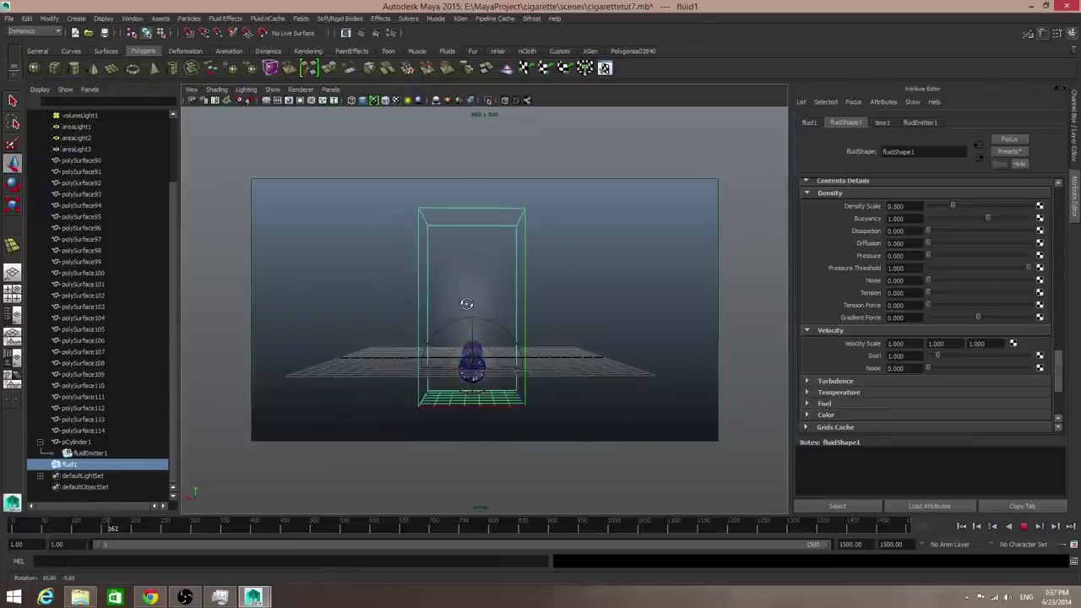
right_click_drag(479, 308, 515, 349, "alt")
right_click_drag(562, 321, 439, 299, "alt")
left_click_drag(440, 299, 496, 366, "alt")
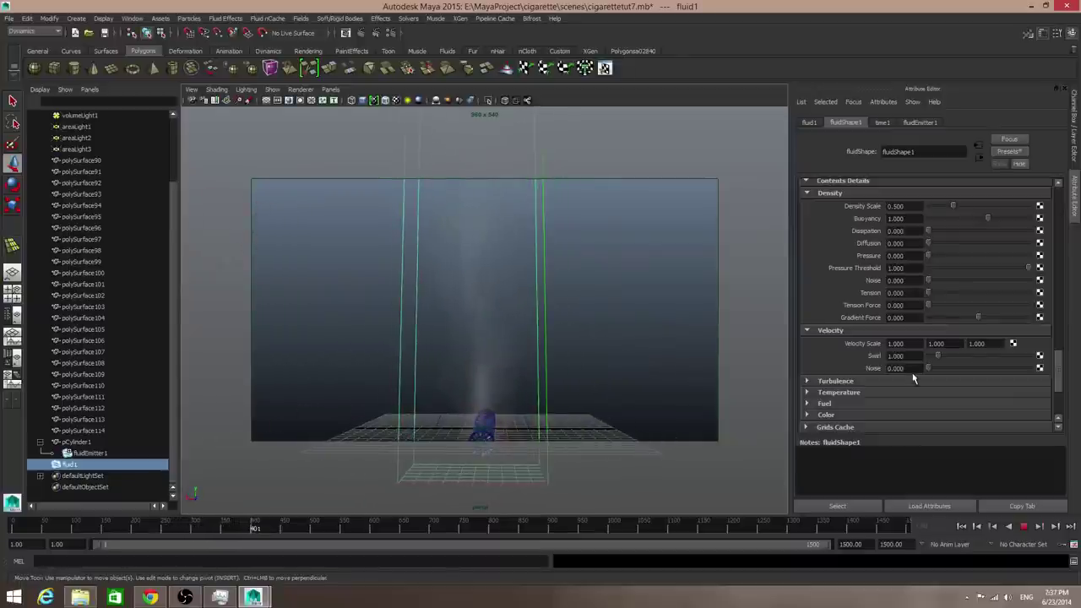
left_click(1025, 527)
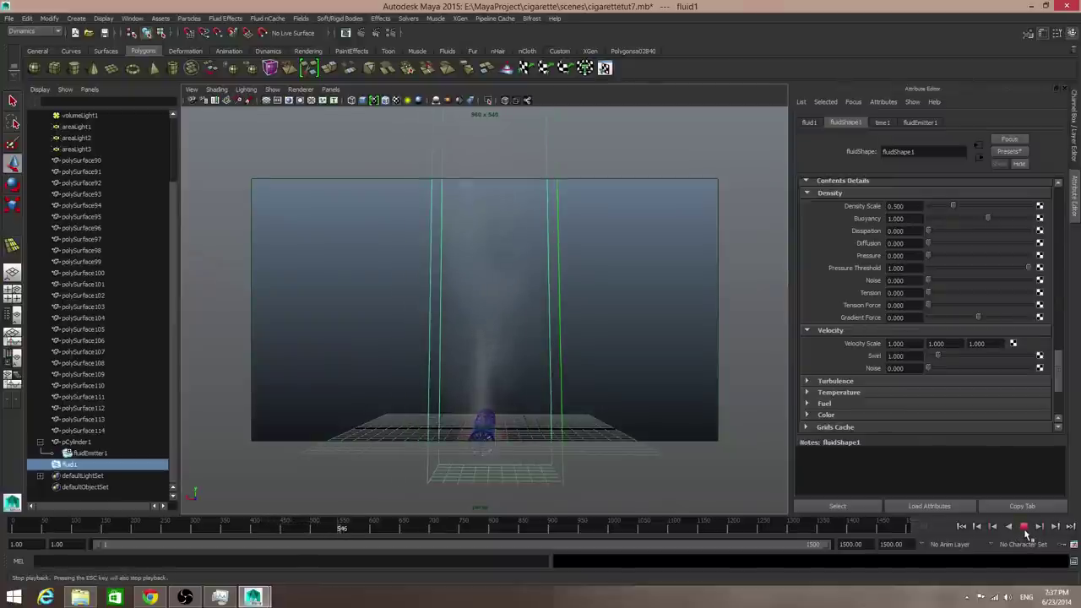
key("w")
left_click_drag(574, 325, 596, 287, "alt")
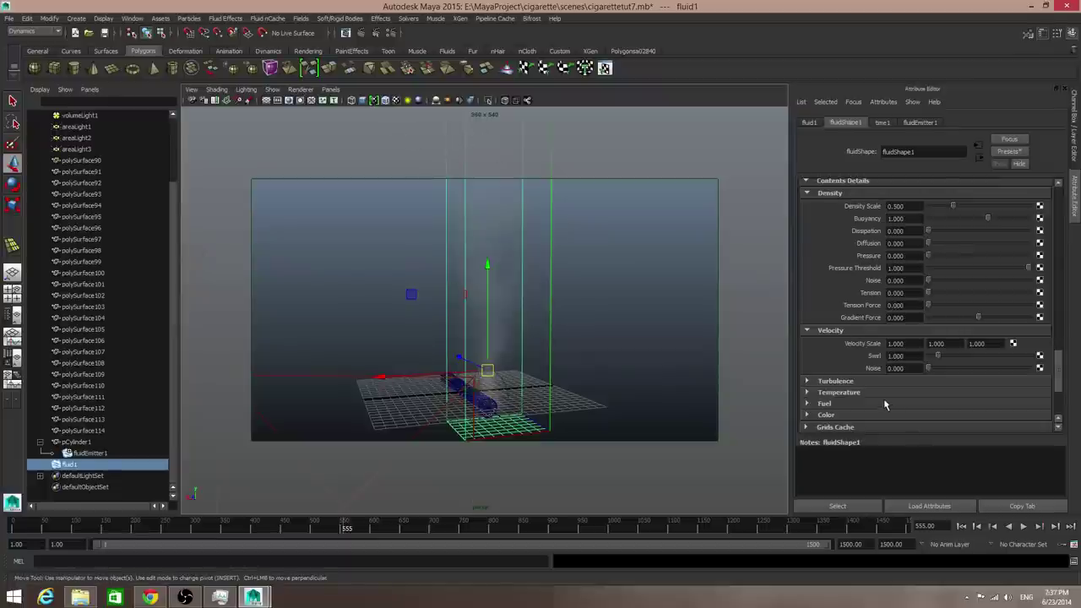
Step: Show fluidShape1's Shading section: Glow Intensity 0, Dropoff Shape Cube, Edge Dropoff 0.05
scroll(879, 397, "down", 2)
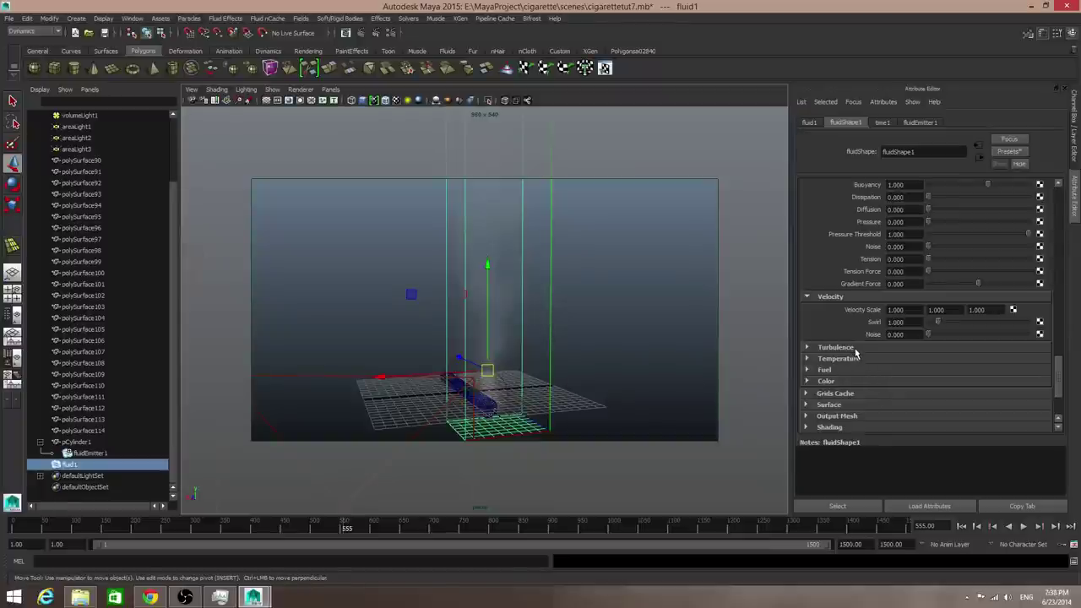
scroll(856, 355, "down", 2)
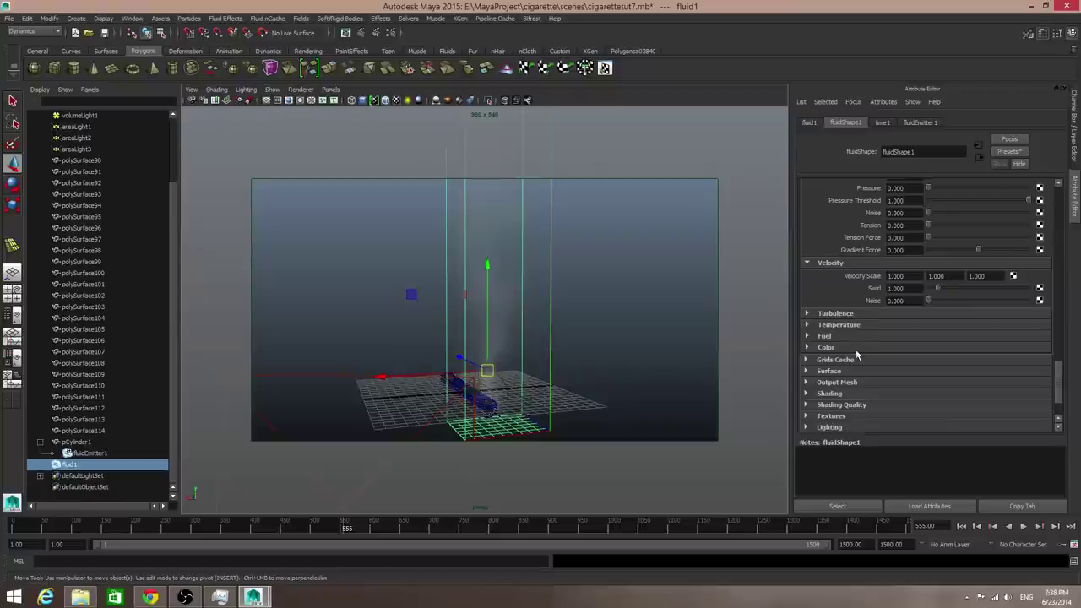
left_click(851, 395)
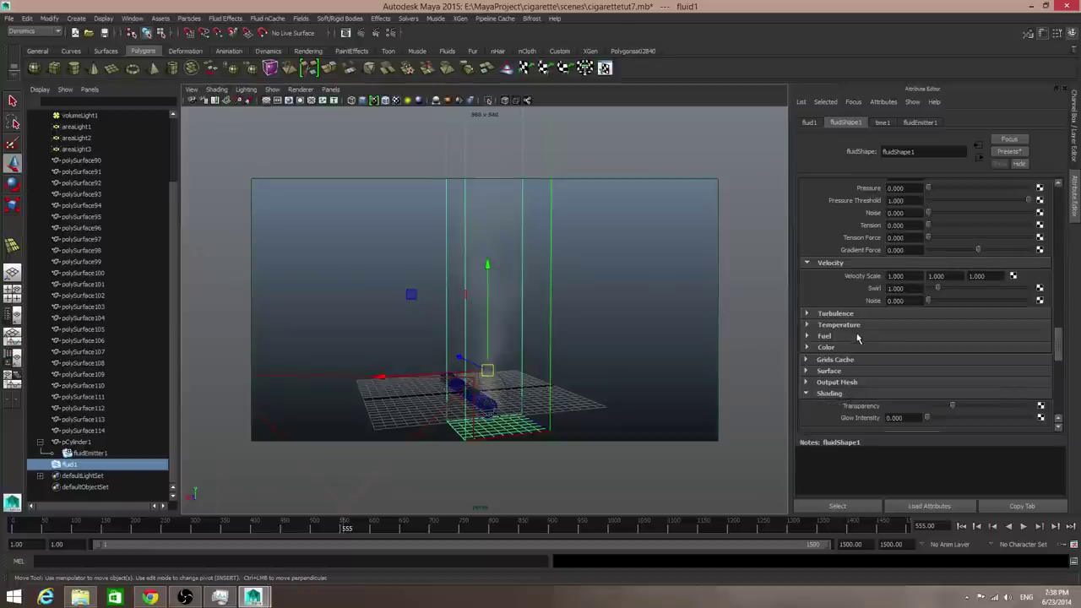
scroll(857, 338, "down", 2)
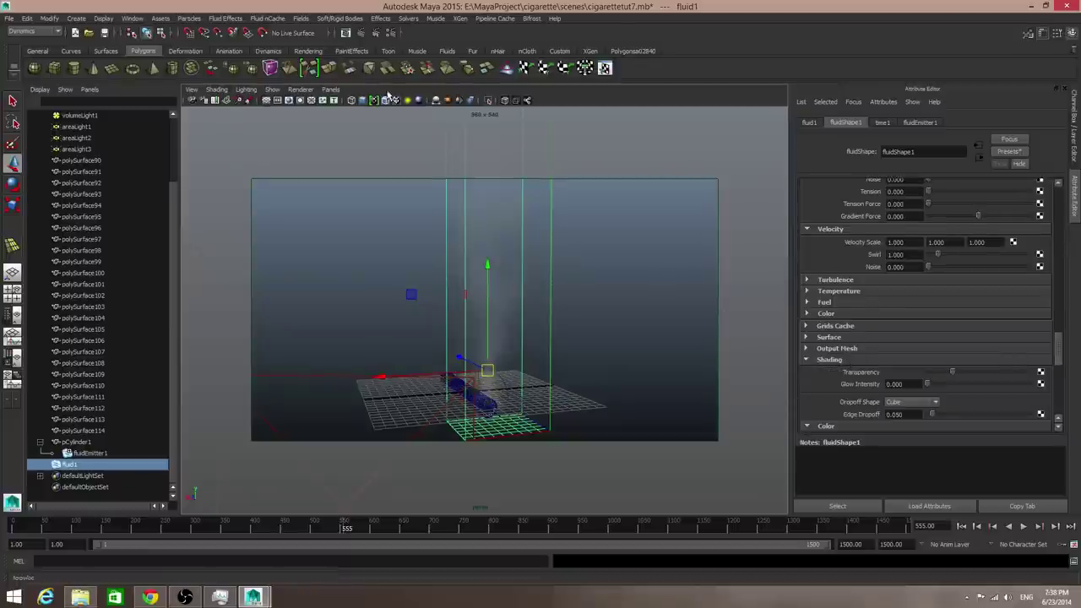
Step: Test-render frame 555 in mental ray, producing a nearly empty dark-blue image
left_click(360, 34)
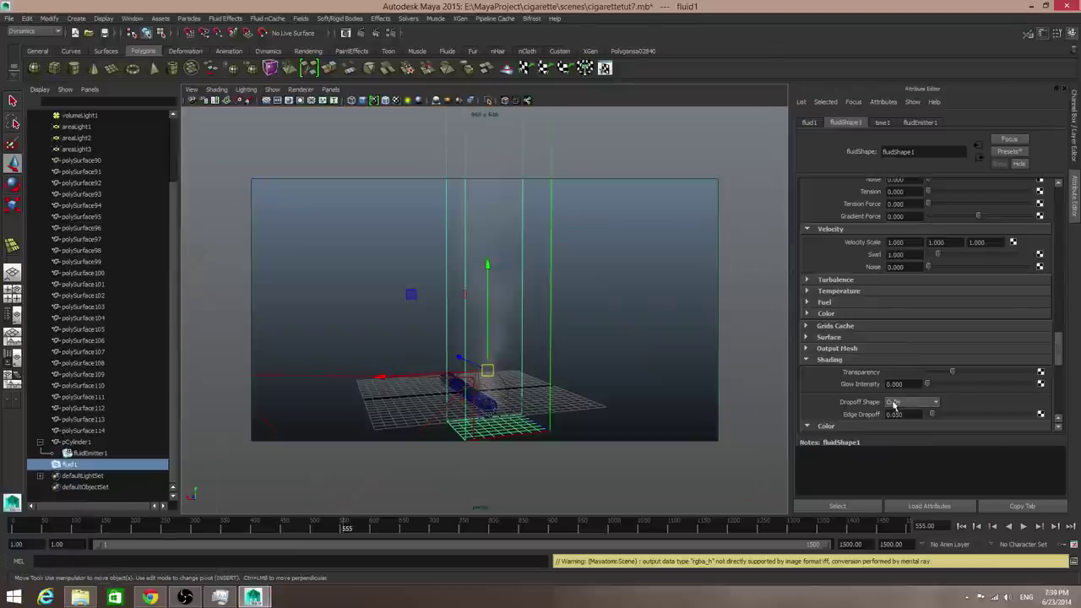
scroll(895, 399, "down", 1)
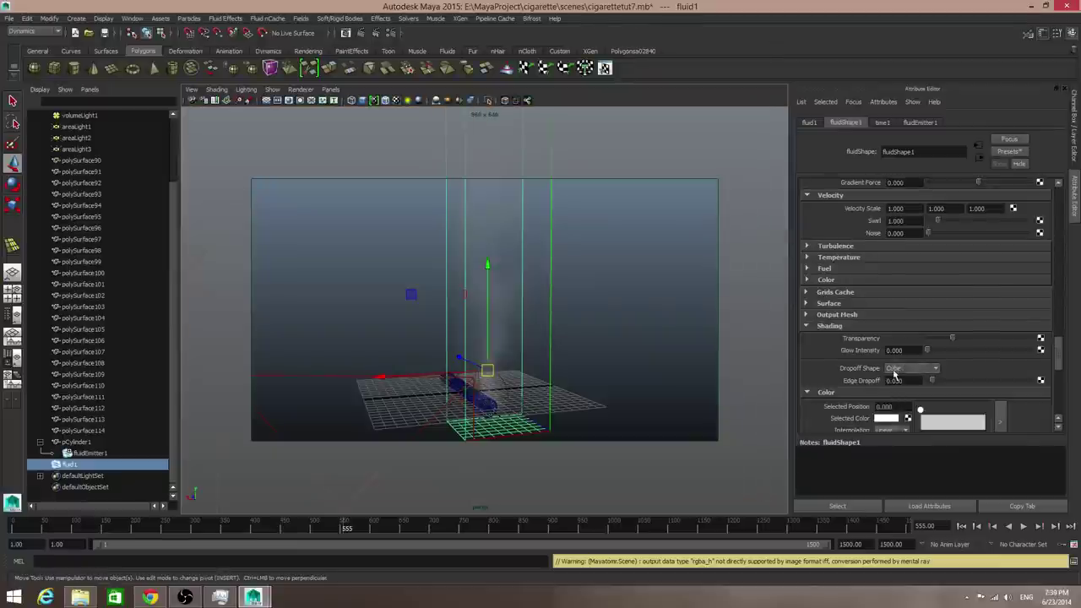
Step: Try Sphere, Cube and Cone dropoff shapes, orbiting to compare the smoke
left_click(896, 369)
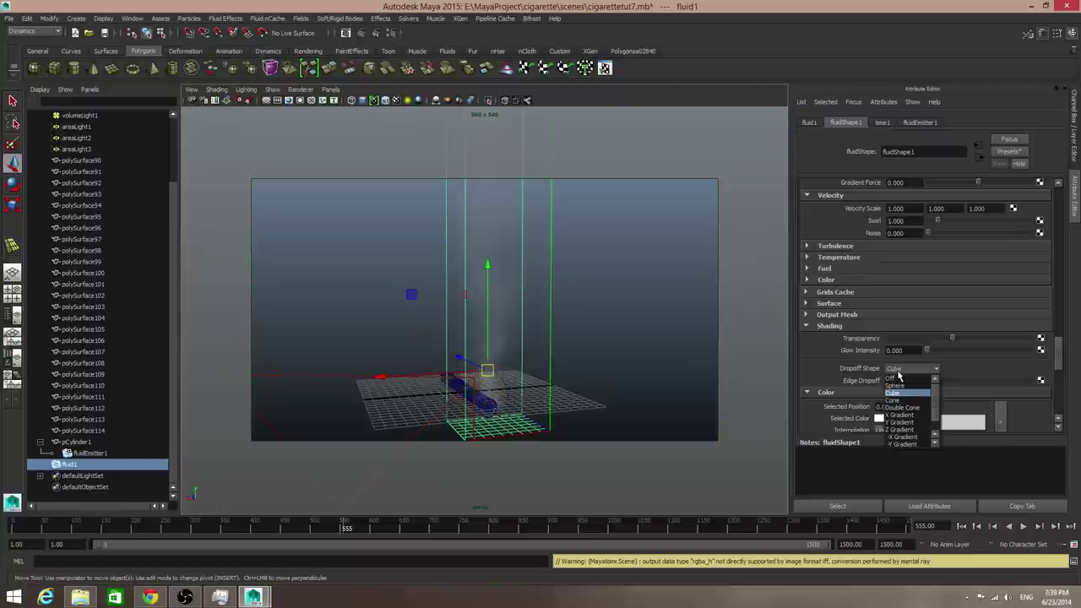
left_click(895, 385)
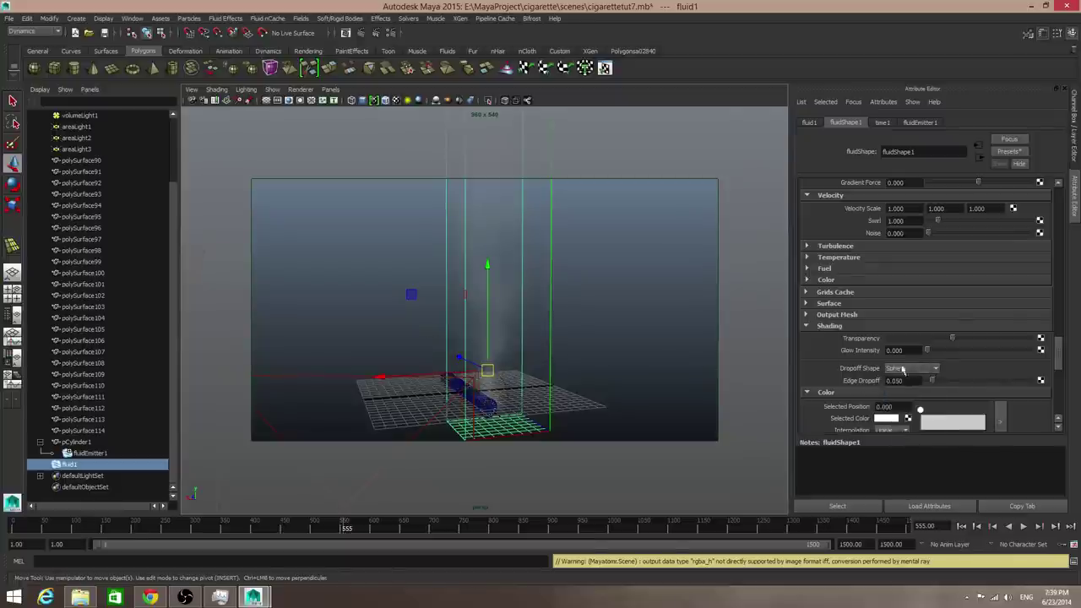
left_click_drag(527, 337, 535, 310, "alt")
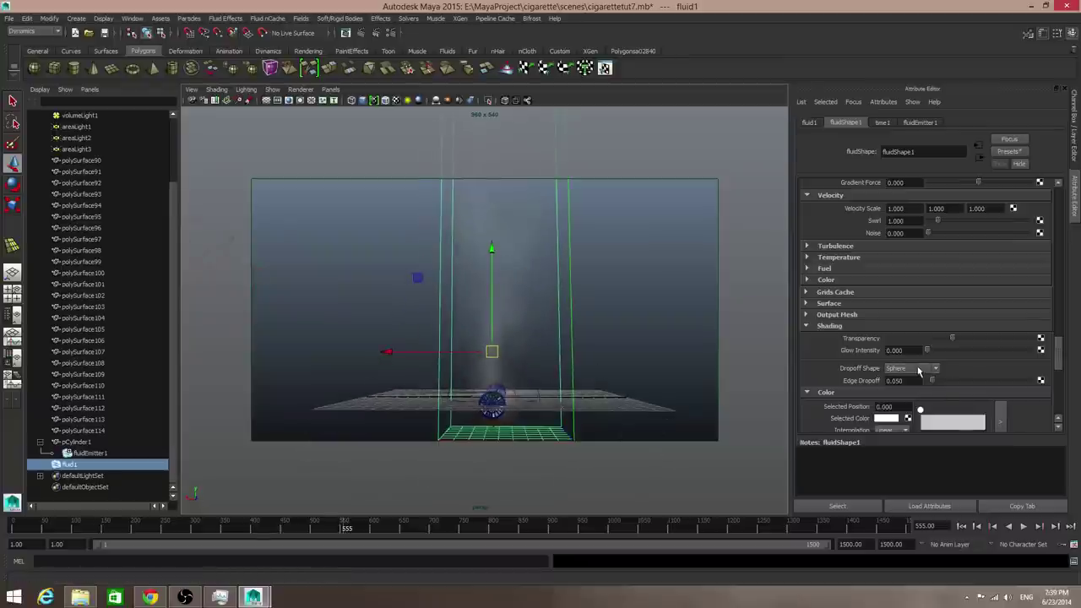
left_click(919, 369)
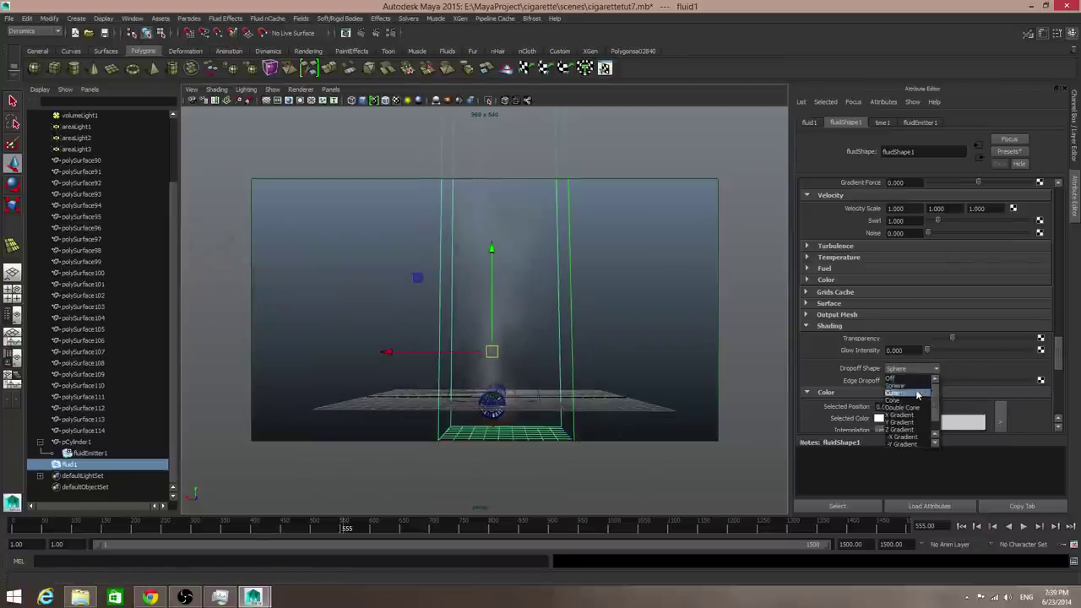
left_click(917, 395)
left_click(912, 369)
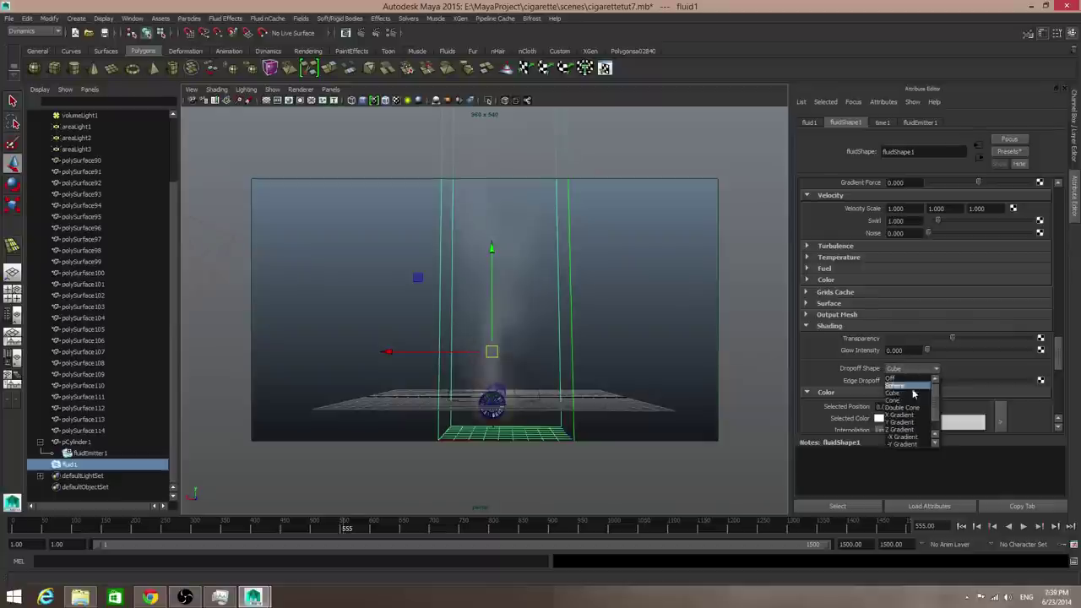
left_click(917, 400)
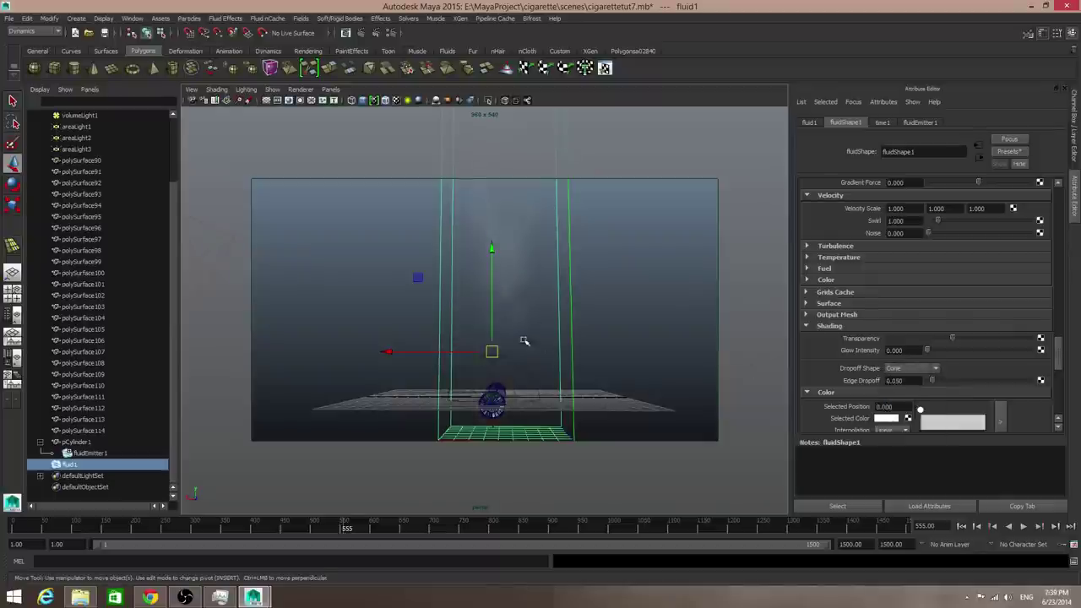
scroll(527, 321, "down", 3)
left_click_drag(527, 321, 543, 338, "alt")
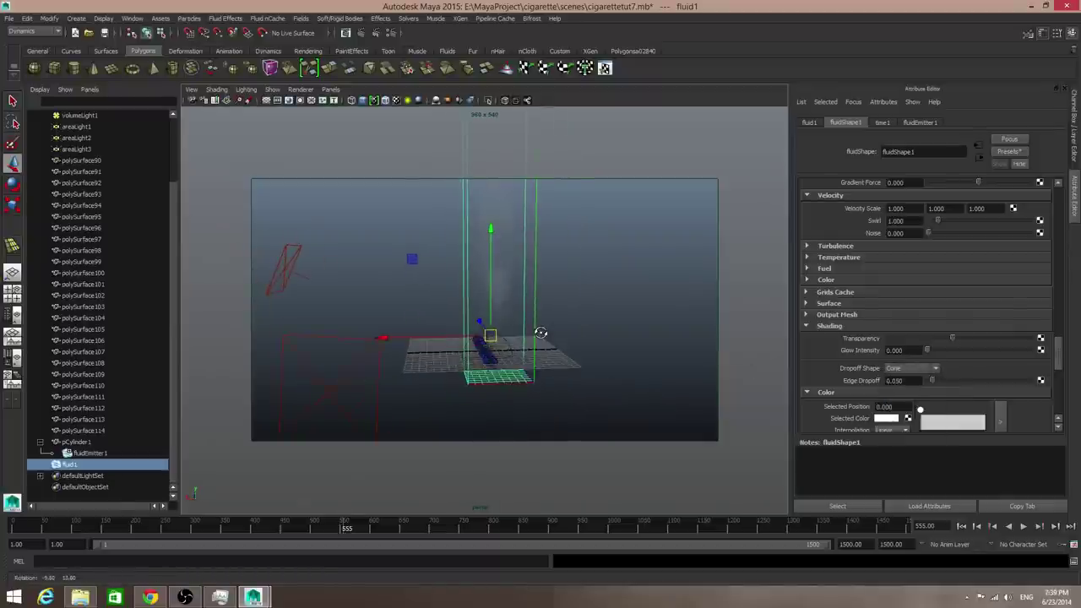
scroll(533, 361, "up", 2)
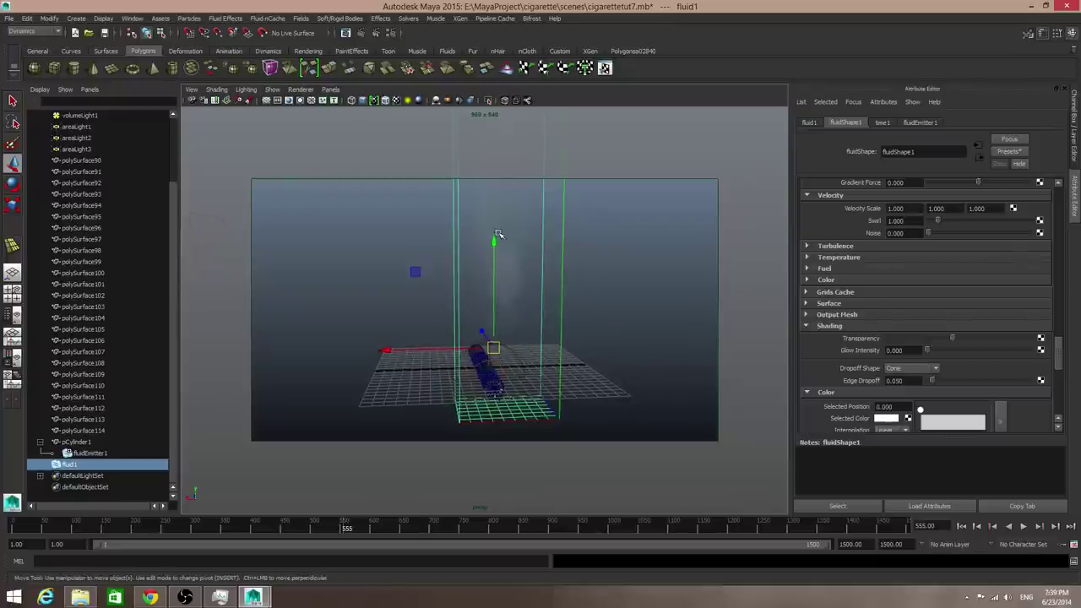
left_click_drag(523, 299, 485, 377, "alt")
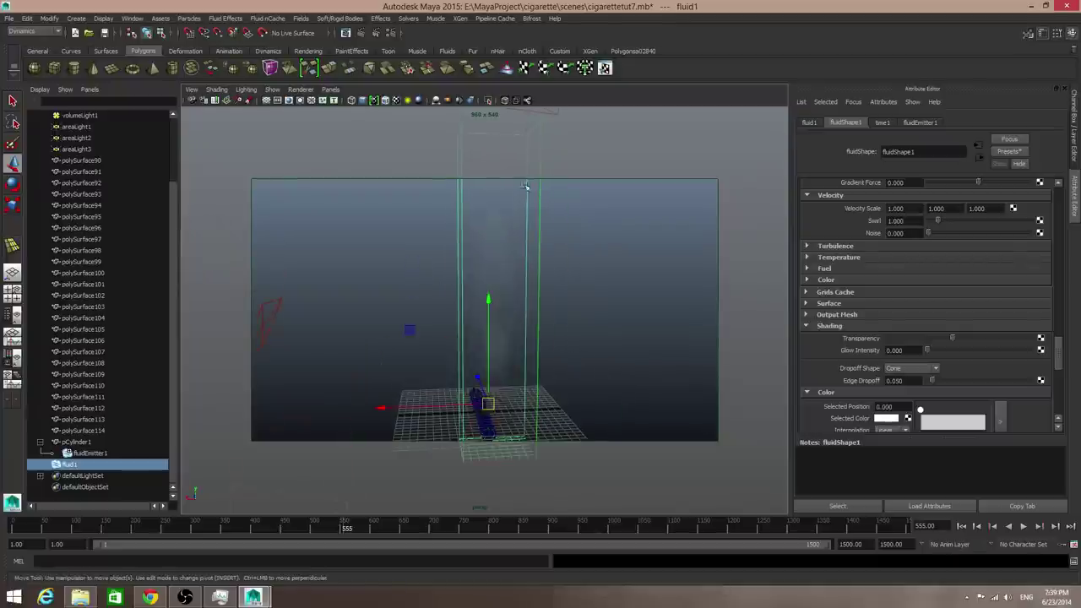
left_click_drag(664, 358, 591, 278, "alt")
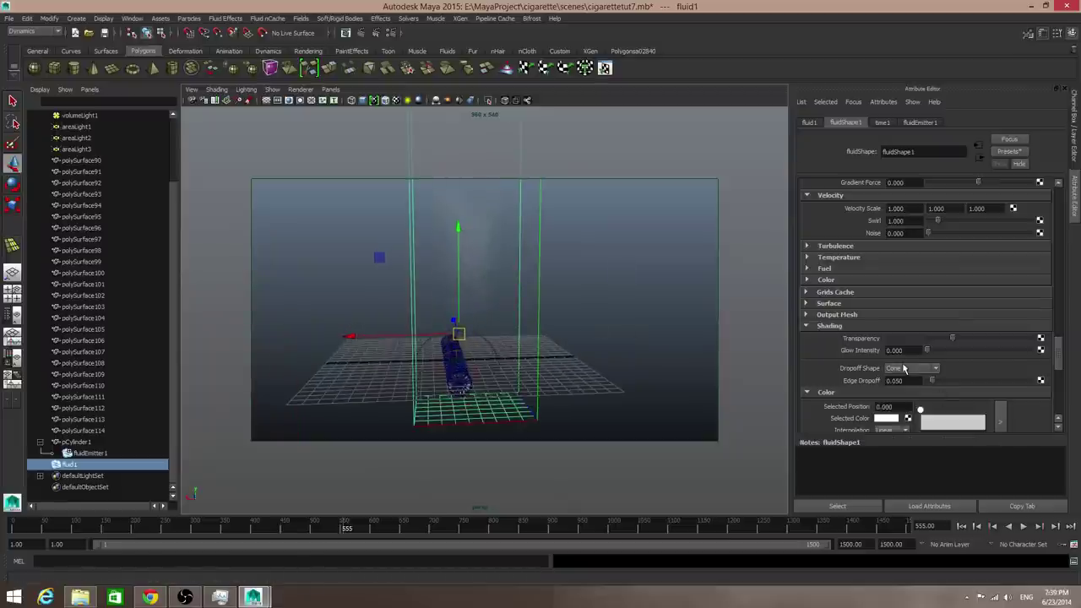
Step: Set the dropoff shape to Y Gradient, then -Y Gradient, and rewind to frame 1
left_click(904, 369)
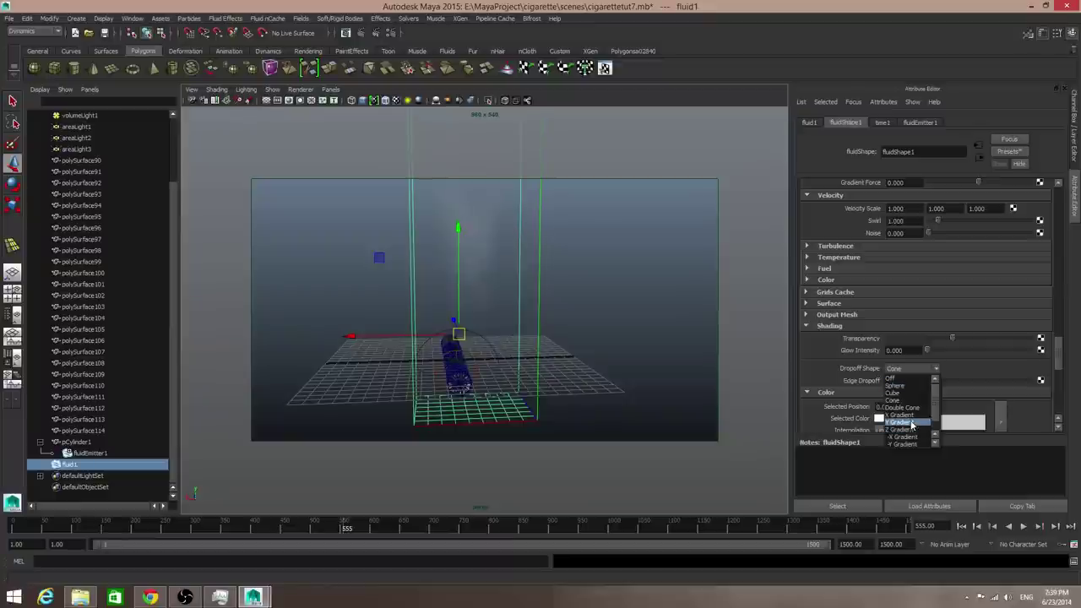
left_click(911, 422)
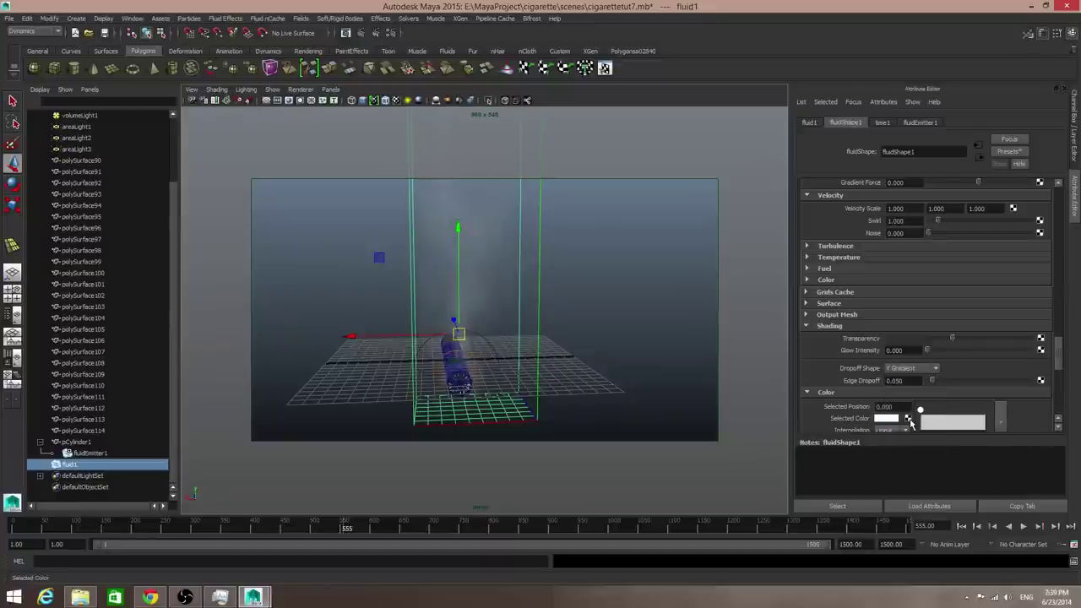
left_click(909, 372)
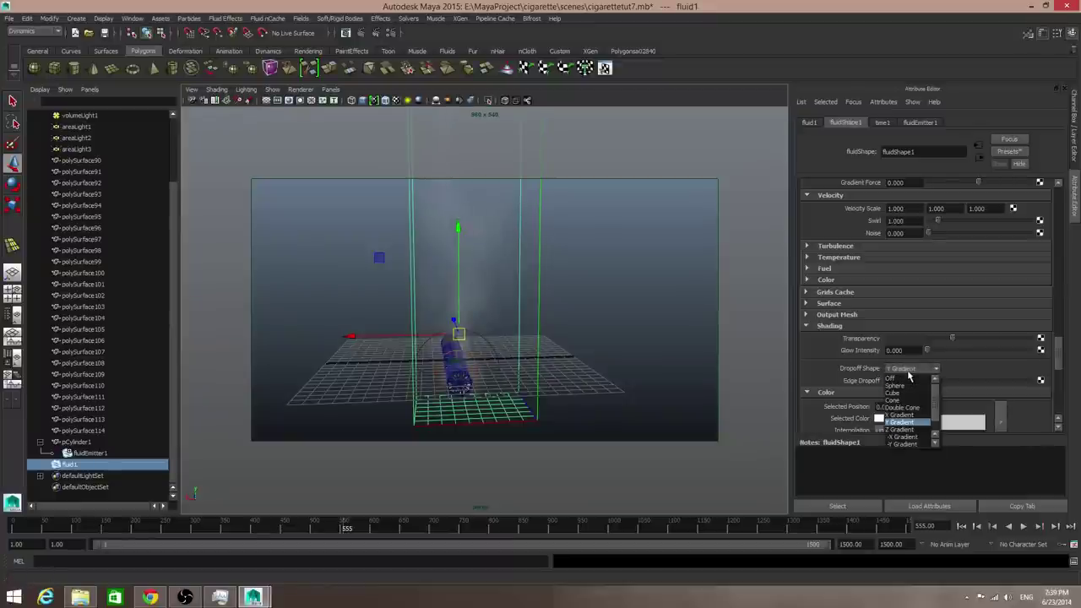
left_click(921, 444)
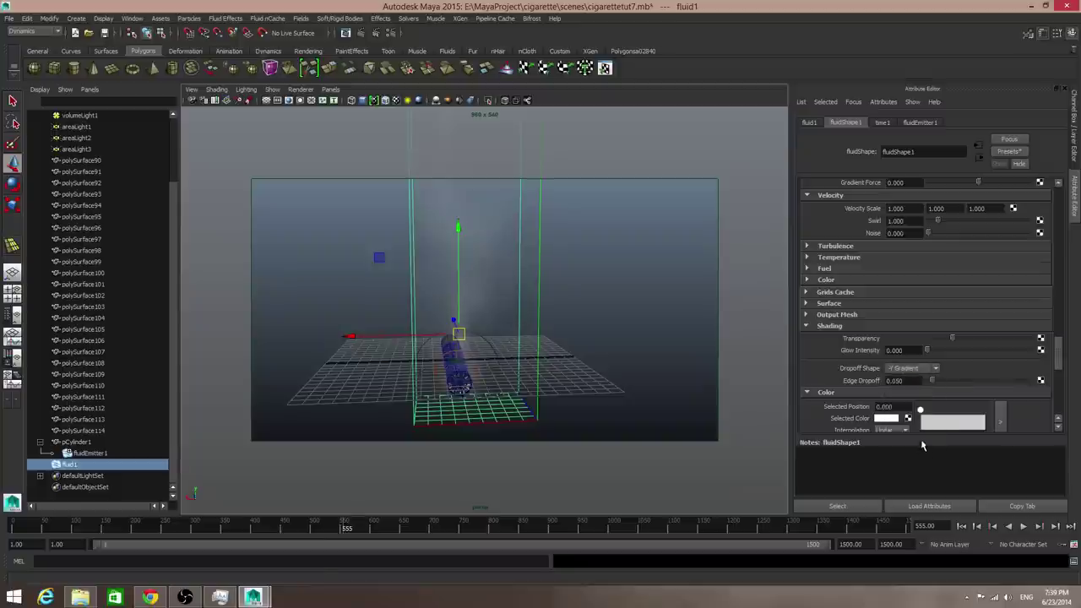
left_click_drag(667, 331, 602, 316, "alt")
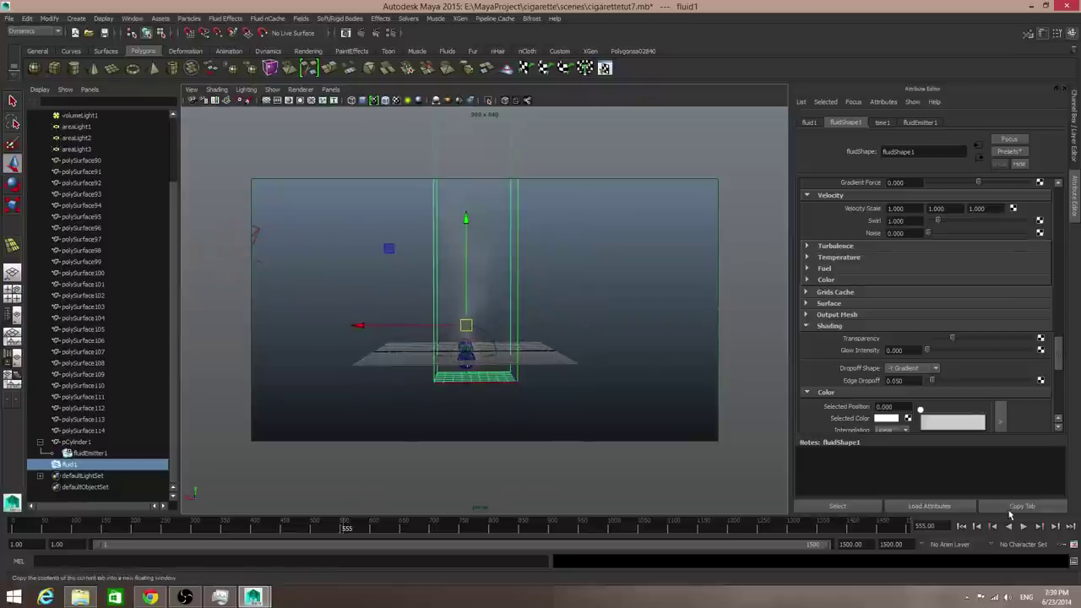
left_click(961, 525)
Step: Replay the -Y Gradient smoke, stop at frame 449, and dolly in toward the container
left_click(1024, 525)
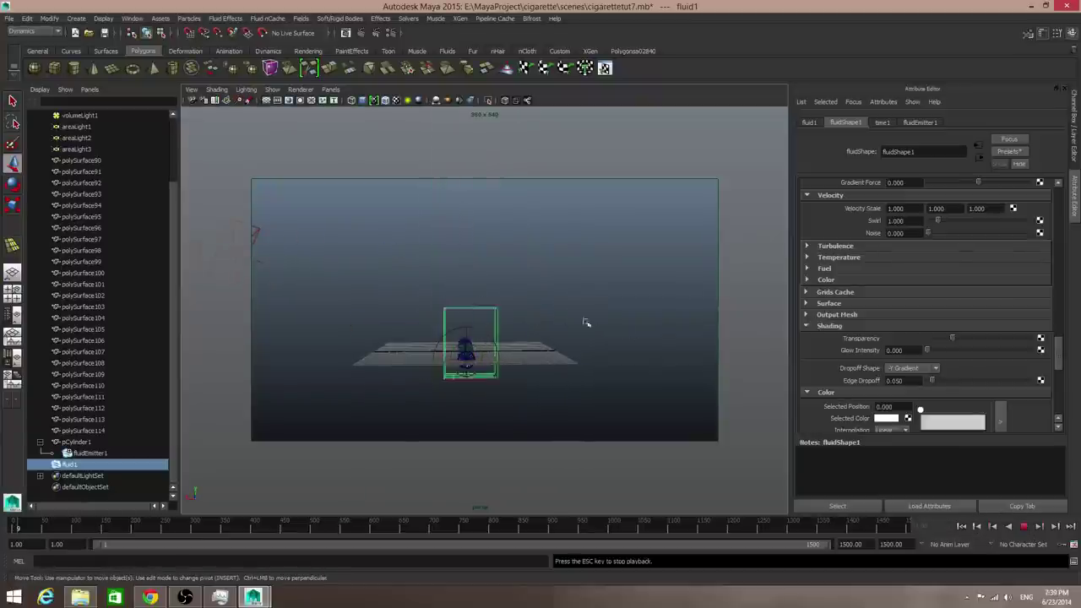
right_click_drag(501, 331, 600, 362, "alt")
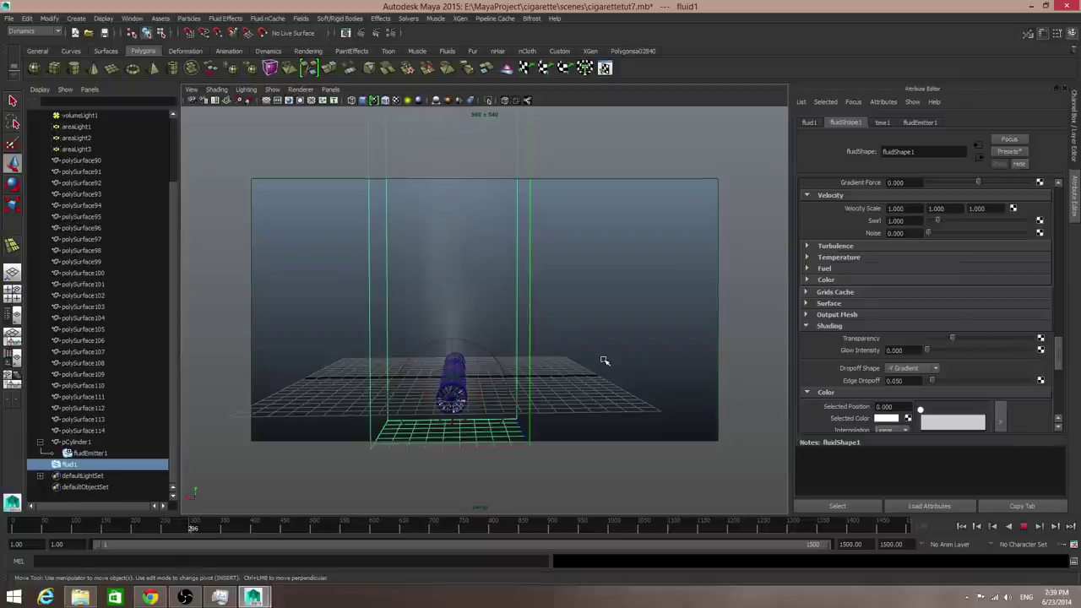
left_click(1024, 527)
key("w")
left_click_drag(498, 405, 451, 343, "alt")
right_click_drag(451, 343, 490, 307, "alt")
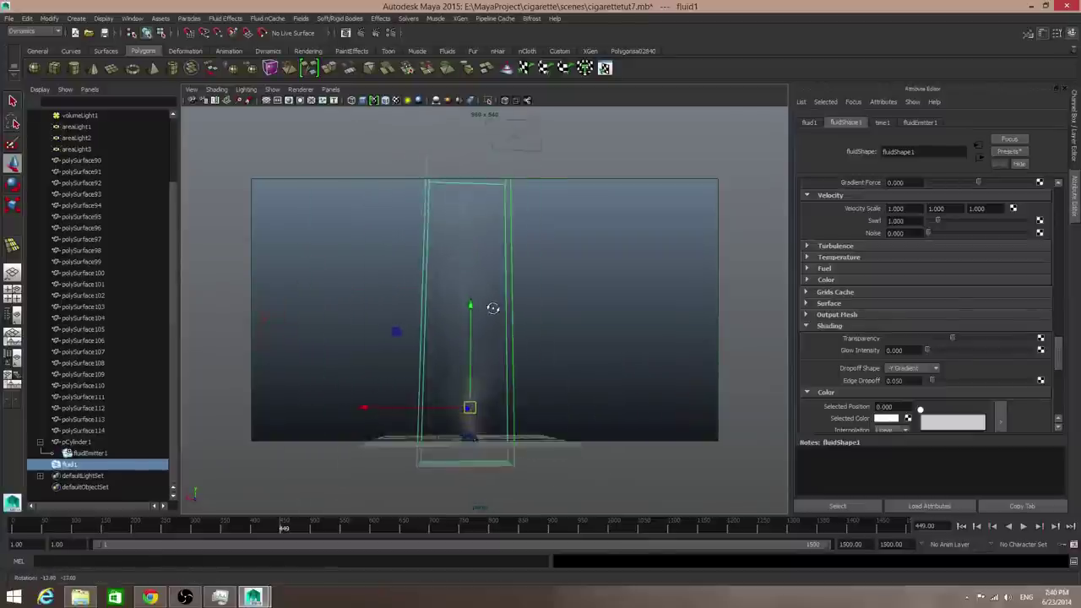
Step: Change fluidShape1's Base Resolution in Container Properties from 10 to 80
scroll(979, 367, "up", 10)
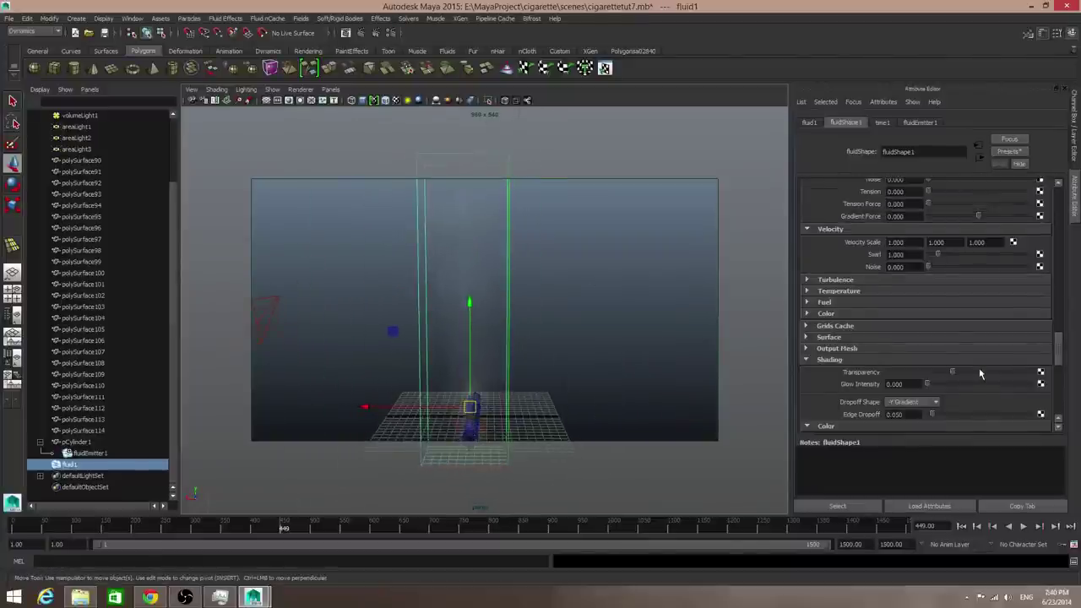
scroll(976, 396, "up", 1)
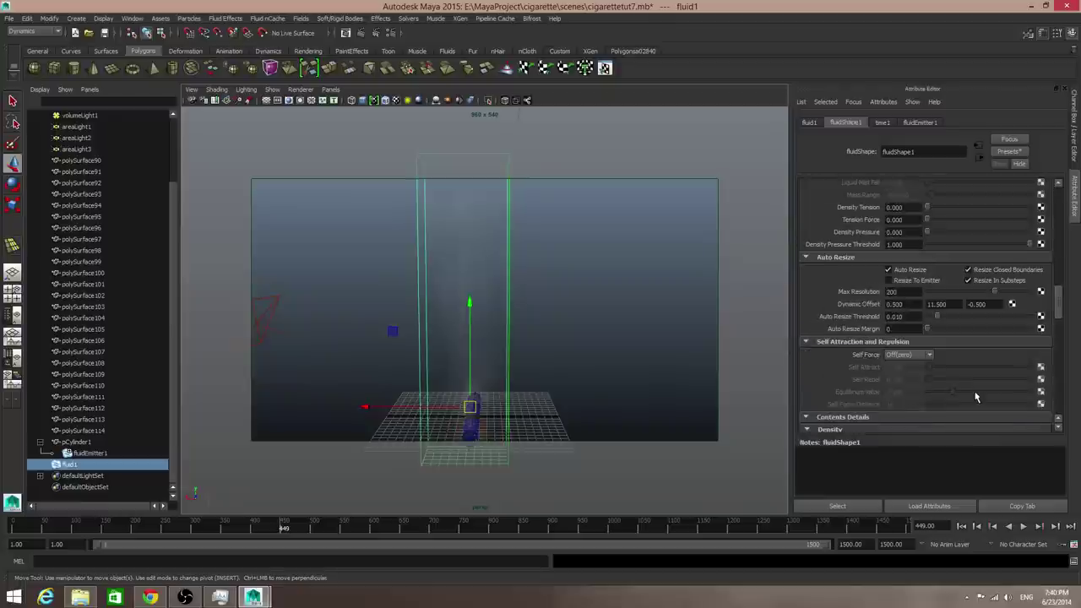
scroll(975, 396, "up", 10)
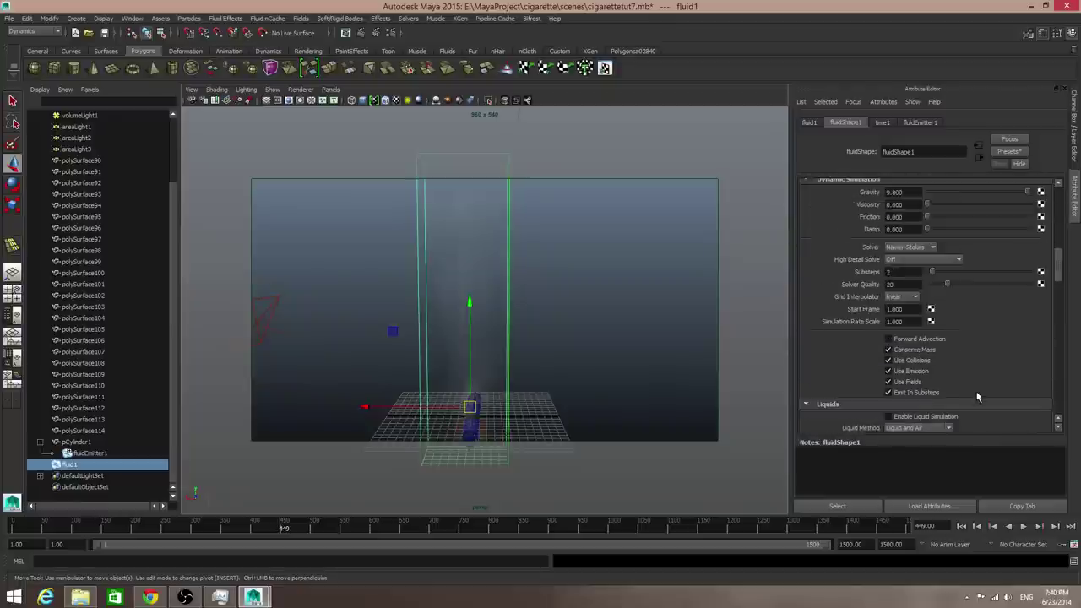
scroll(978, 397, "up", 10)
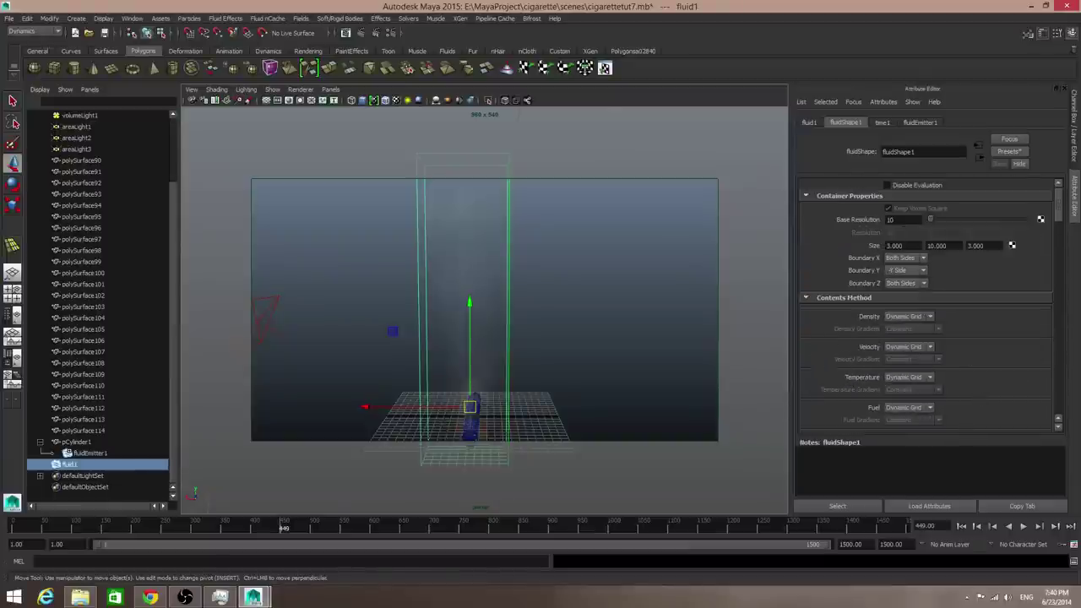
left_click(891, 219)
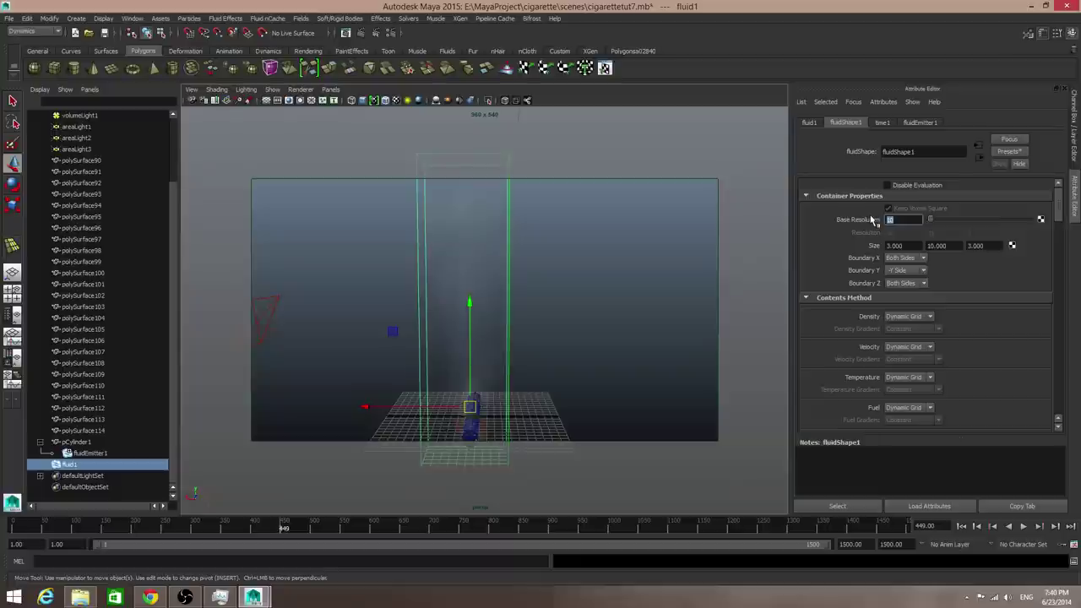
type("80")
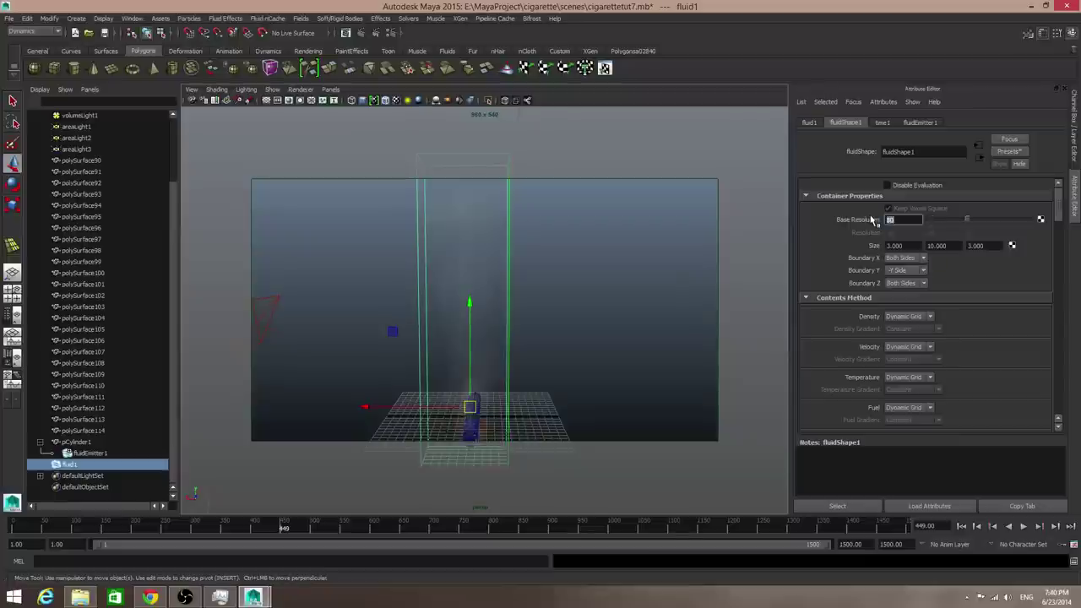
Step: Replay the resolution-80 smoke from frame 1 and stop at frame 623
left_click(961, 526)
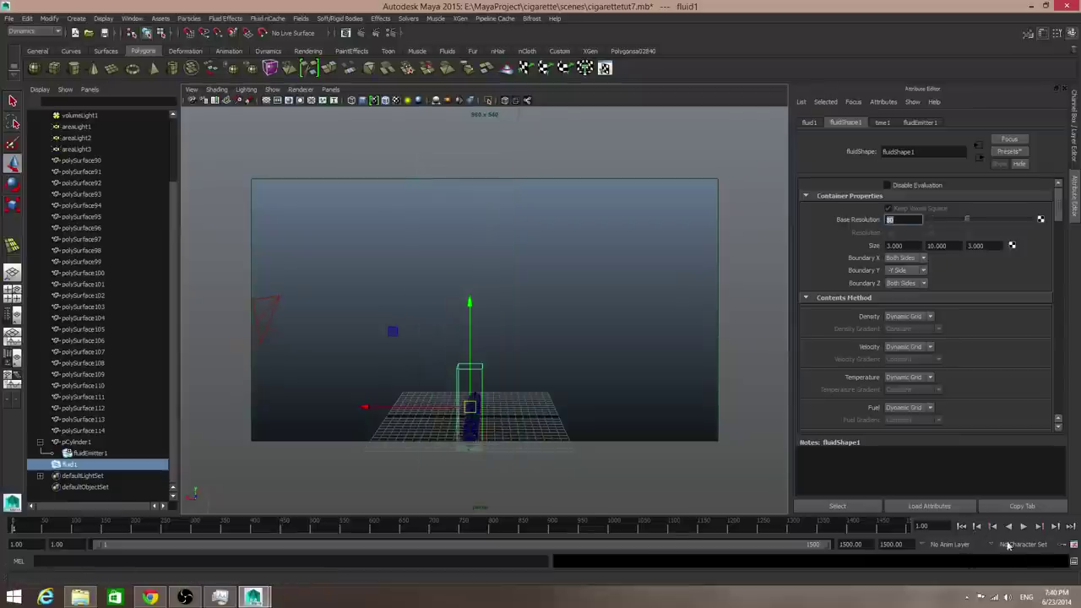
left_click(1024, 526)
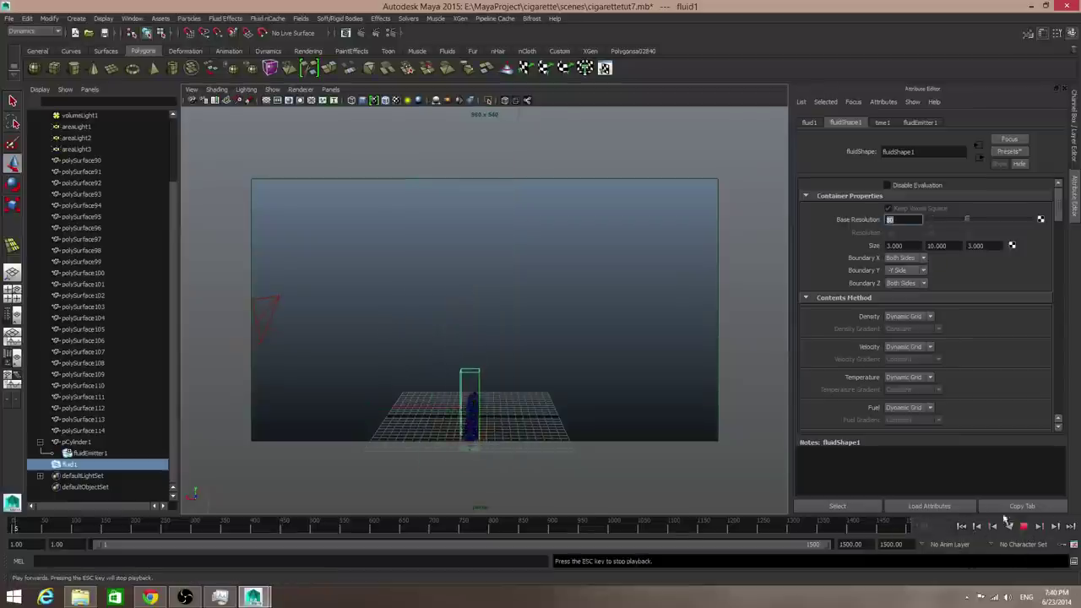
left_click_drag(633, 371, 642, 316, "alt")
mouse_move(630, 323)
right_mouse_down("alt")
mouse_move(567, 364)
mouse_move(613, 386)
mouse_move(610, 326)
right_mouse_up("alt")
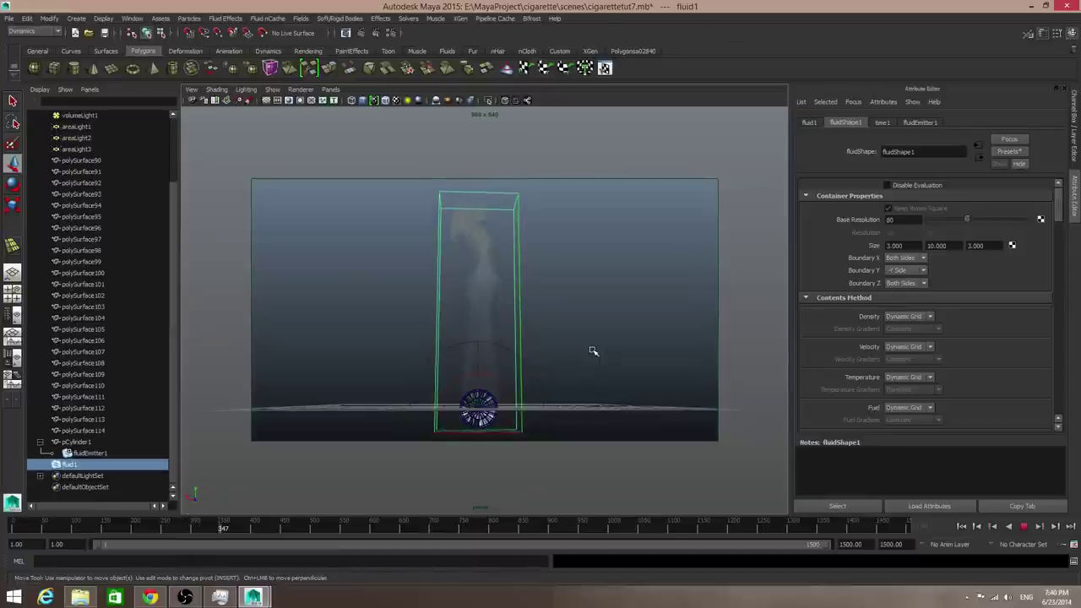
left_click_drag(591, 352, 579, 362, "alt")
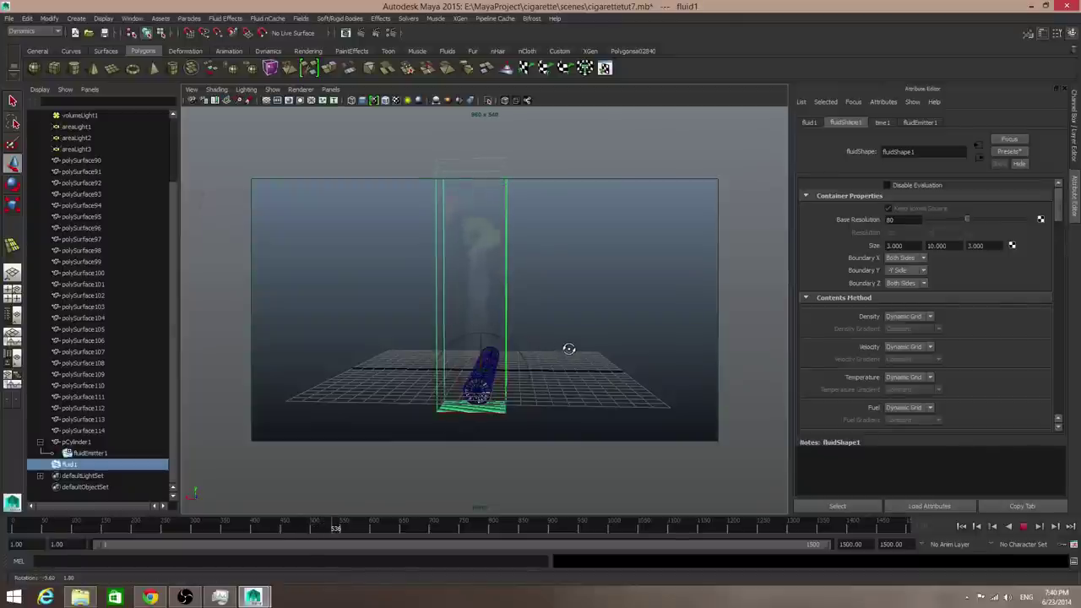
left_click_drag(569, 349, 569, 349, "alt")
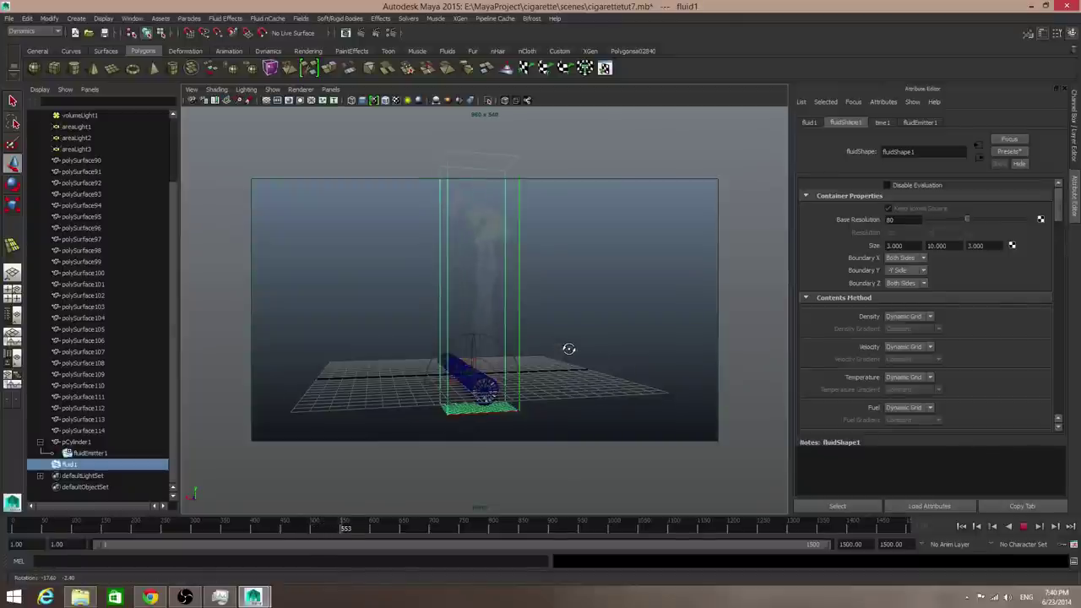
left_click(1024, 527)
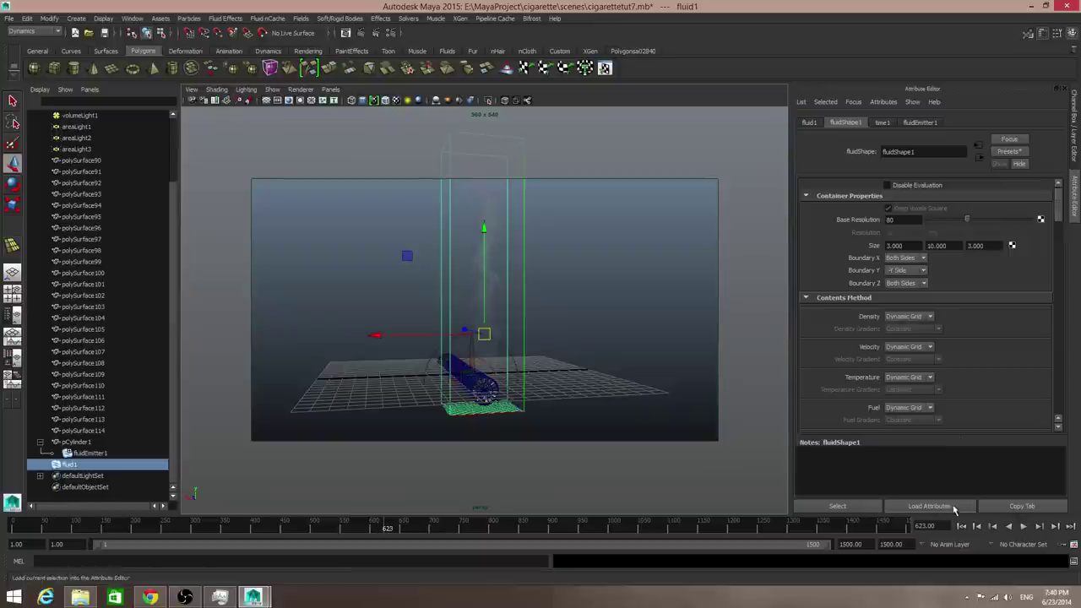
left_click_drag(572, 314, 494, 371, "alt")
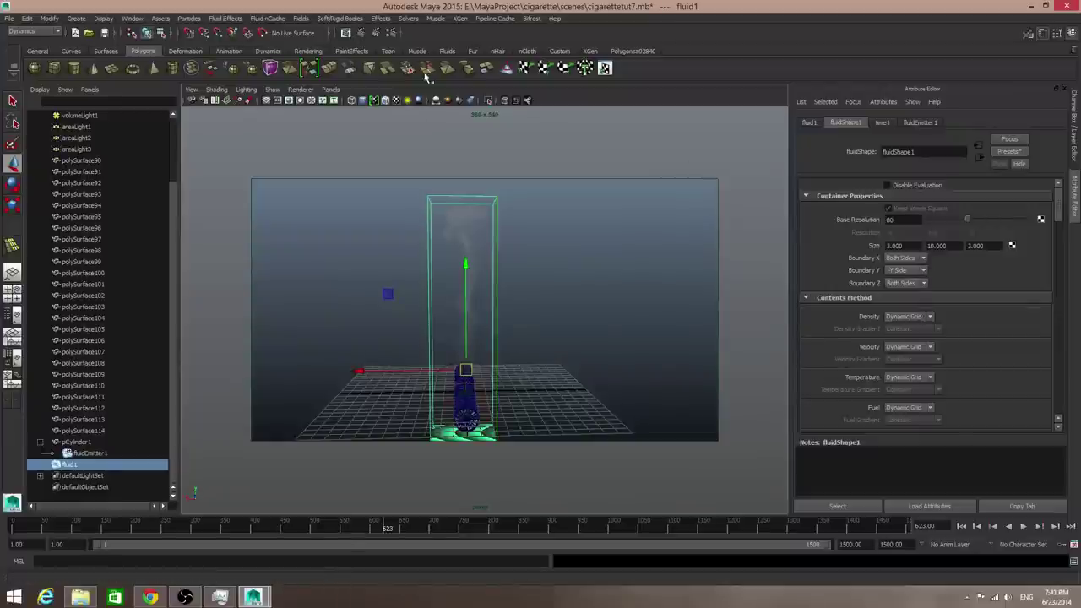
Step: Save the scene as cigarettetut8.mb in the same scenes folder
left_click(10, 20)
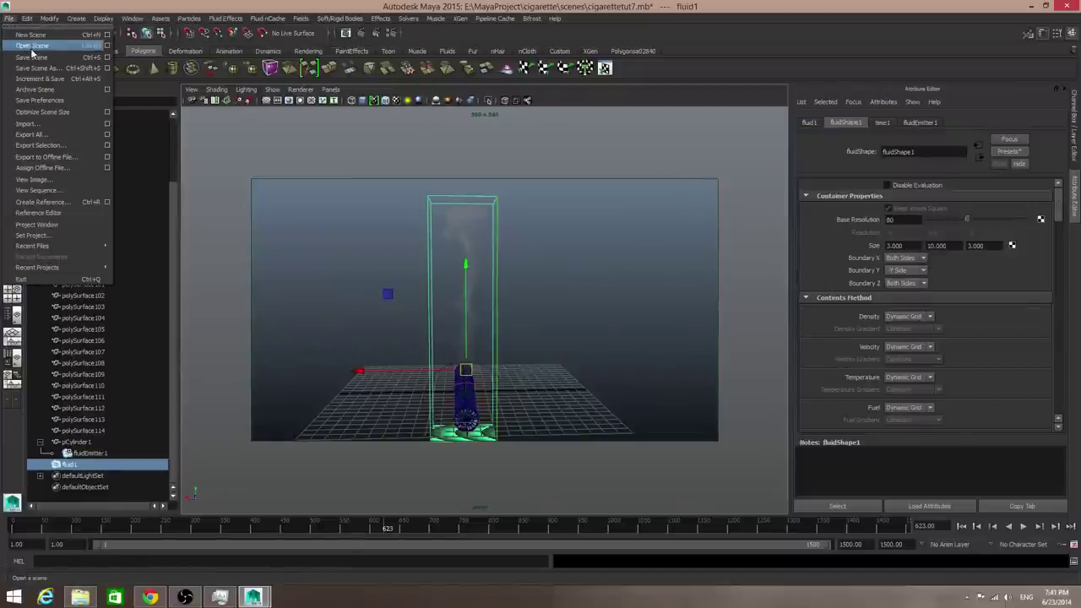
left_click(97, 81)
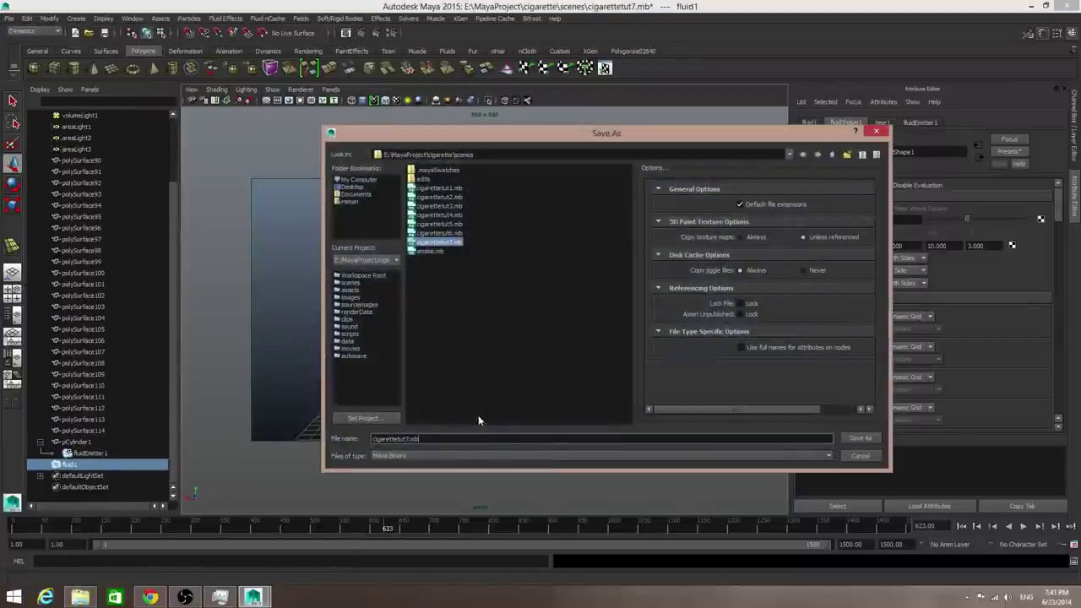
left_click_drag(406, 438, 411, 439)
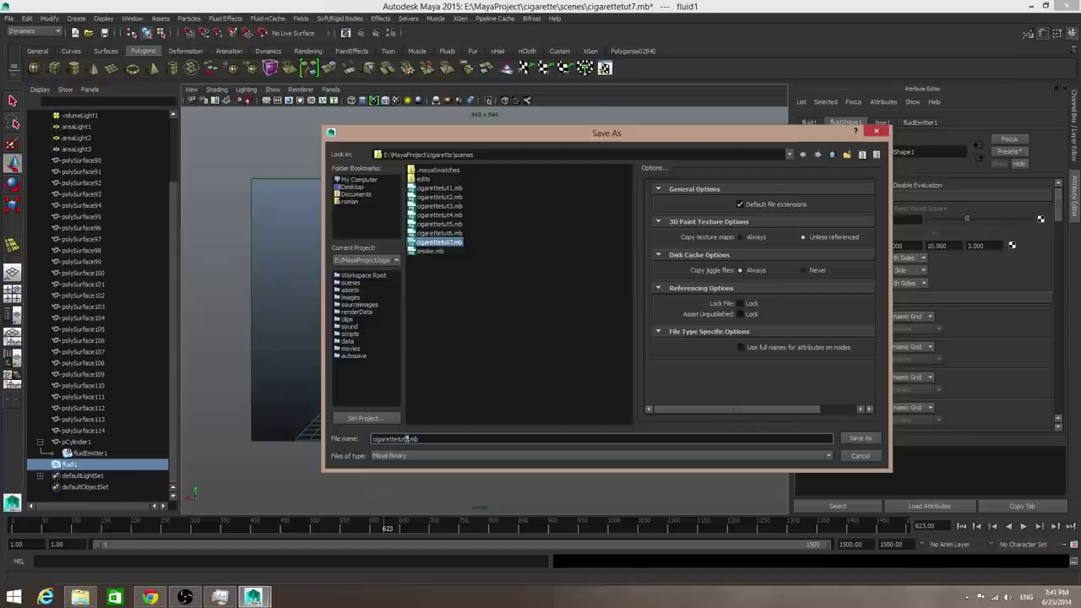
type("8")
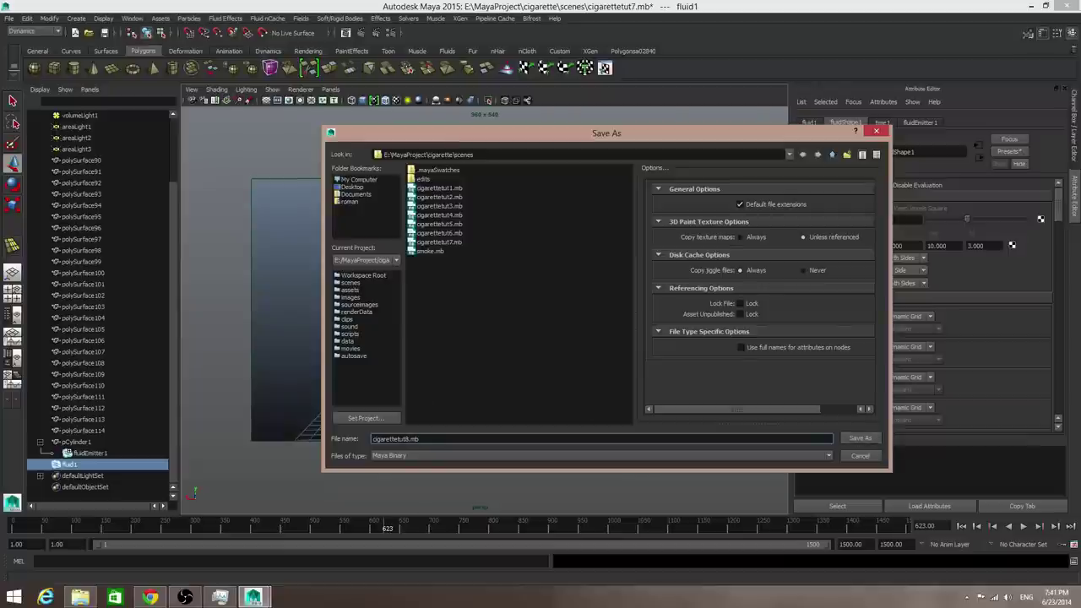
left_click(860, 439)
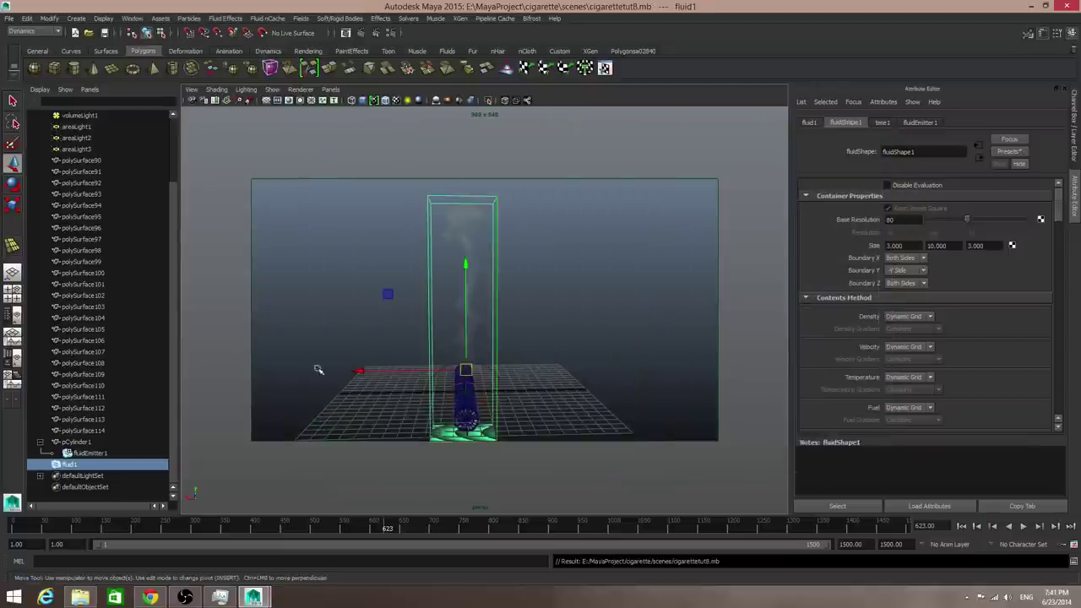
left_click_drag(642, 375, 463, 370, "alt")
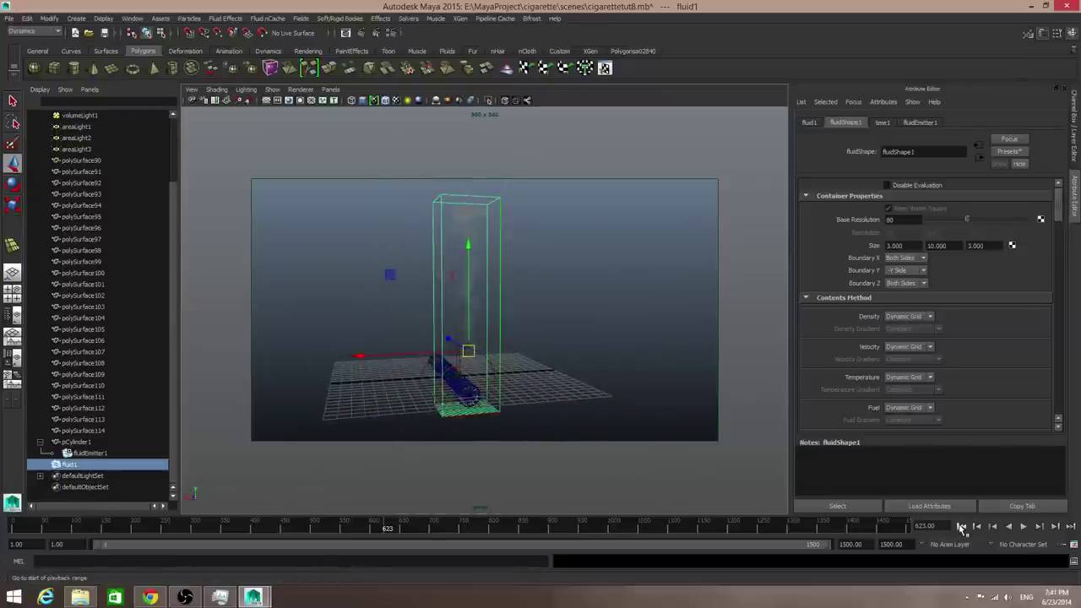
Step: Test-render frame 623 at resolution 80 with mental ray
left_click(361, 34)
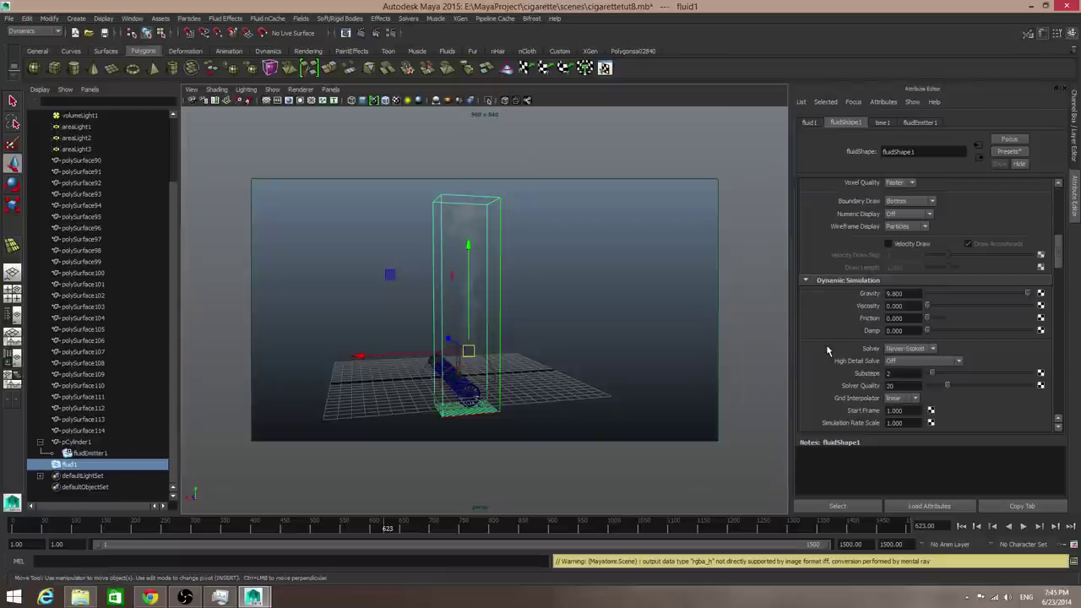
Step: Set the fluid's Swirl to 5
scroll(828, 350, "down", 2)
scroll(828, 350, "down", 5)
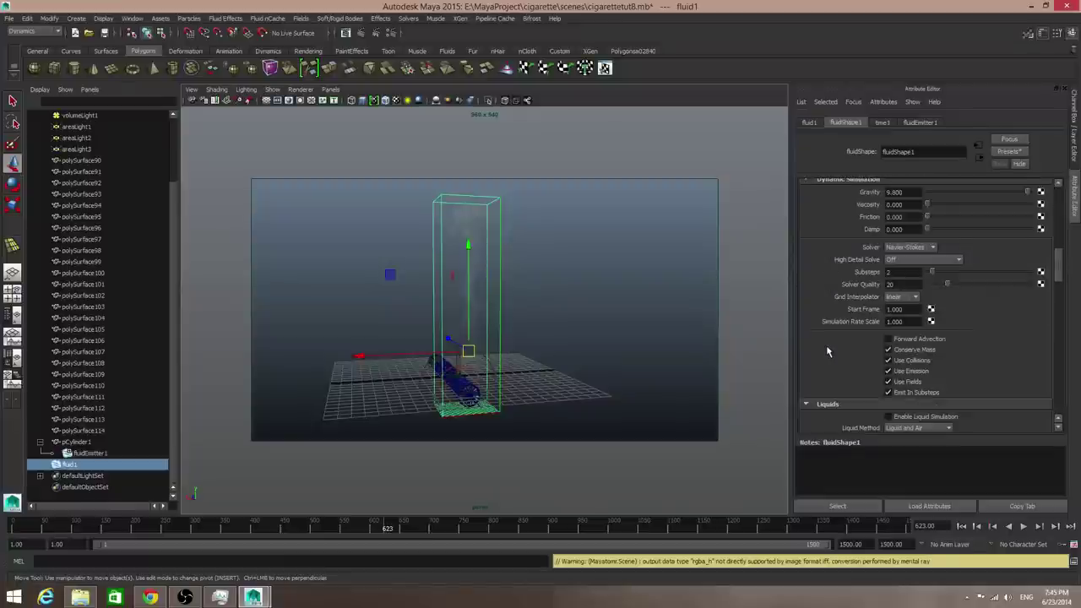
scroll(829, 353, "down", 6)
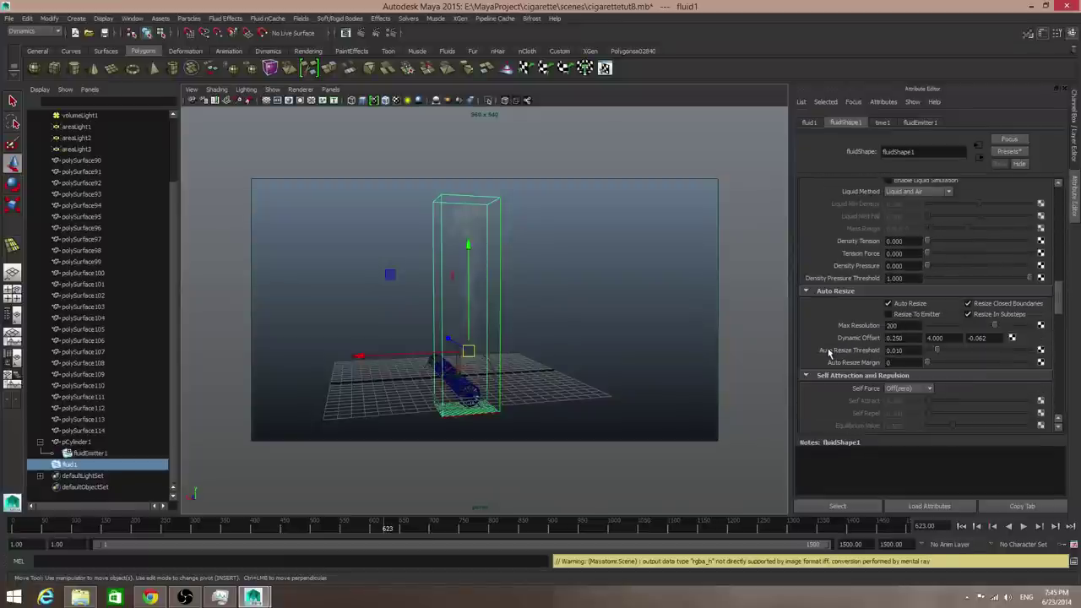
scroll(829, 355, "down", 2)
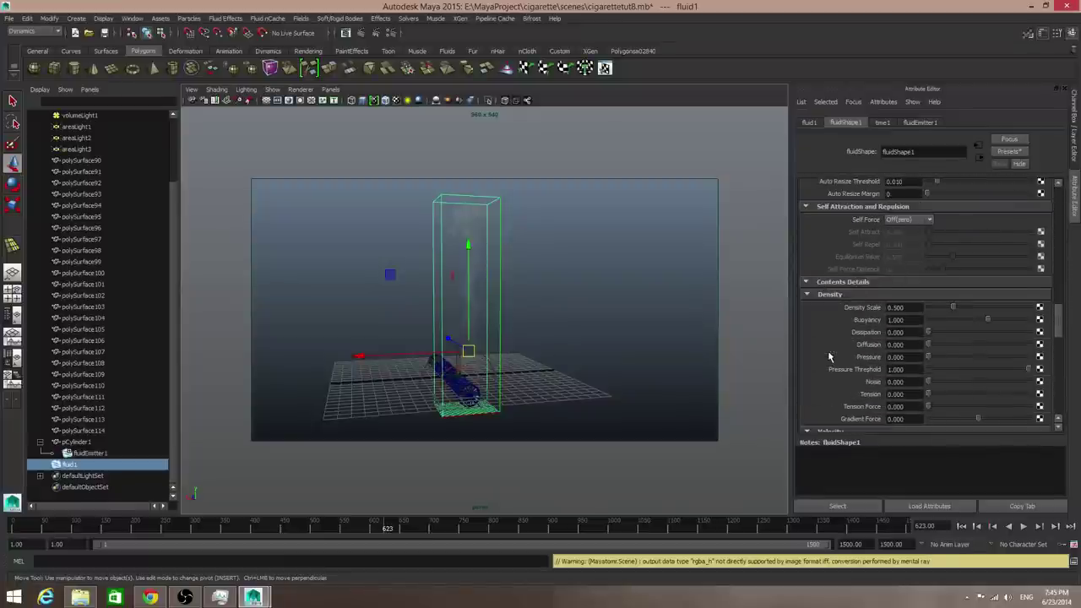
scroll(831, 362, "down", 4)
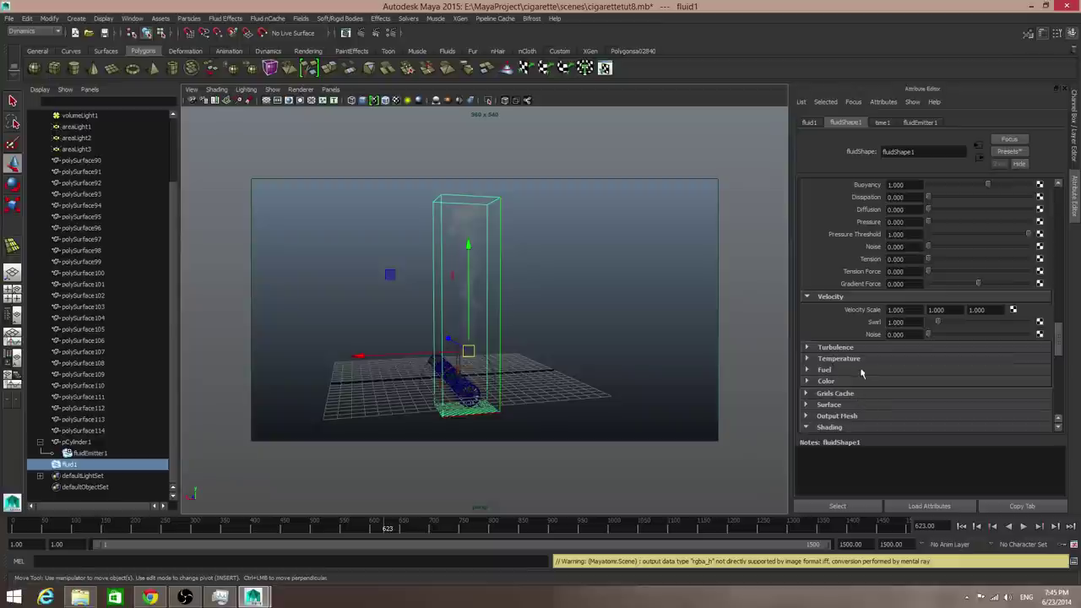
double_click(897, 322)
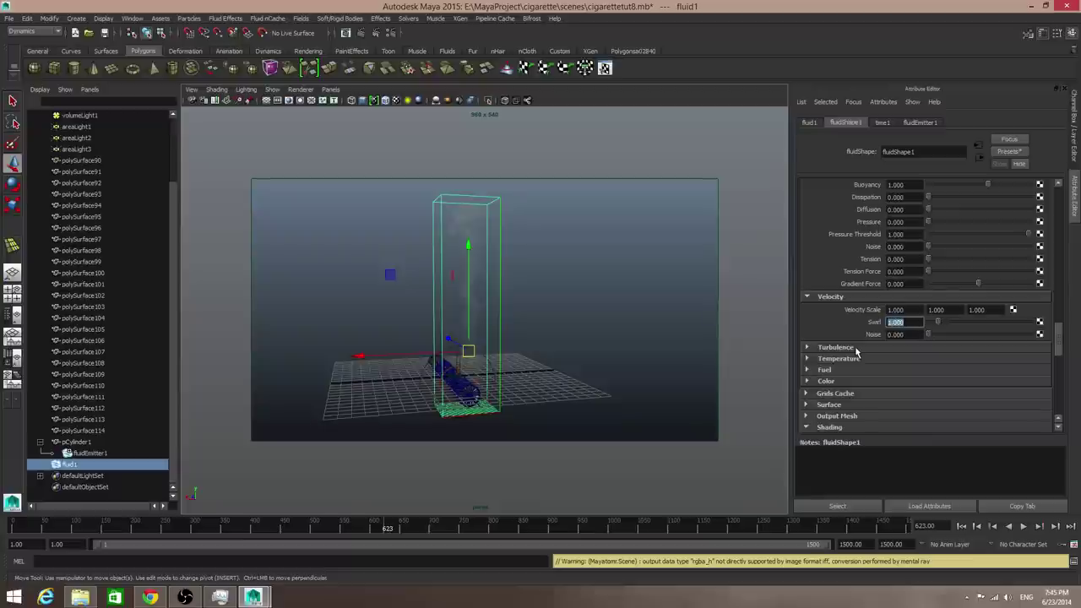
key("Return")
Step: Set Velocity Scale to 2, 1, 3 and velocity Noise to 0.1
left_click(895, 310)
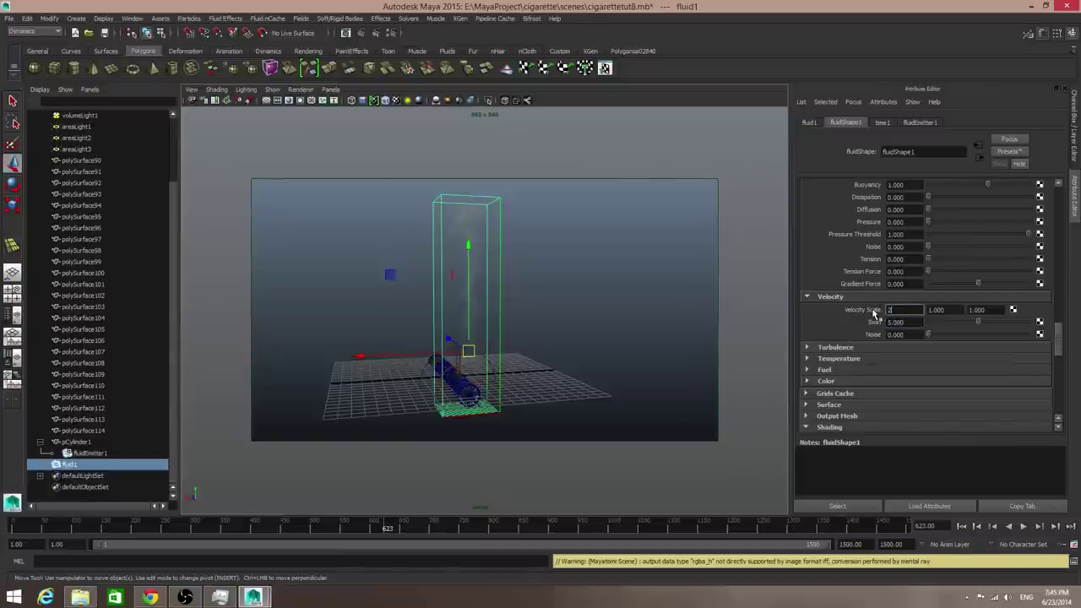
key("Tab")
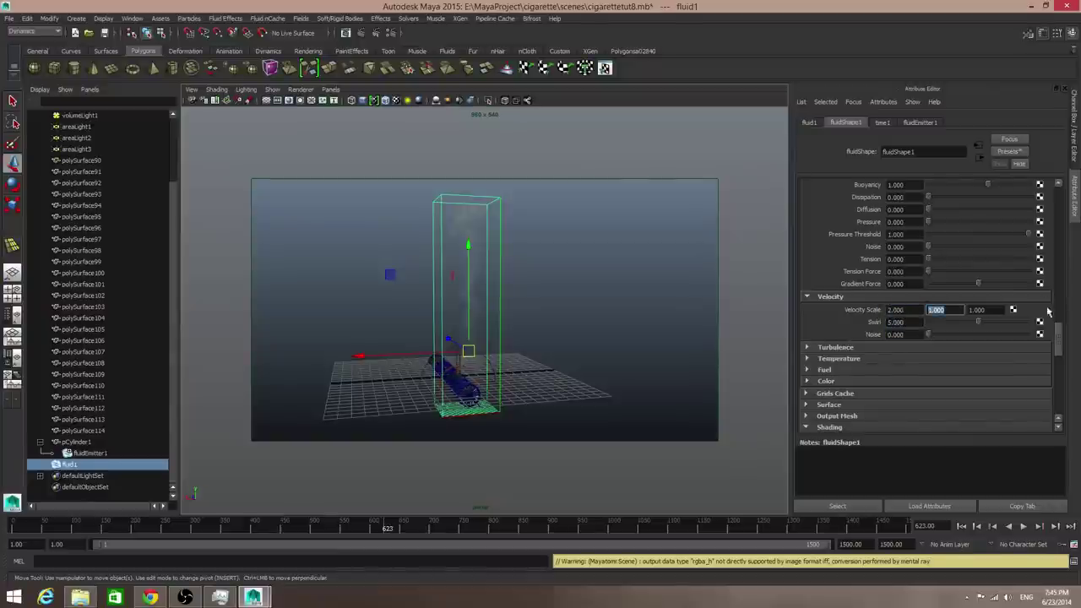
key("Tab")
type("3")
key("Return")
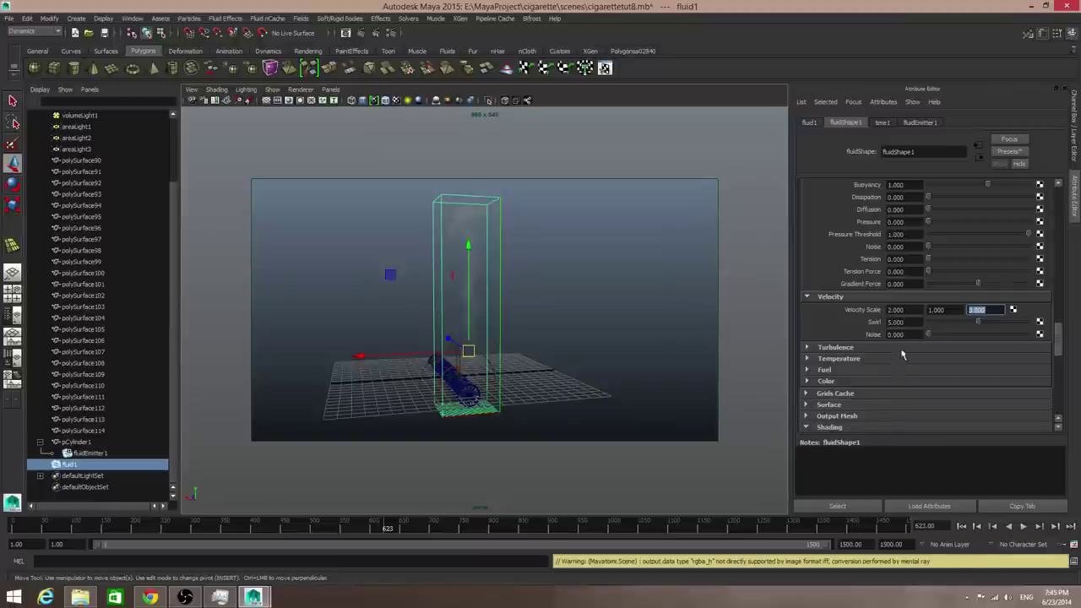
key("Tab")
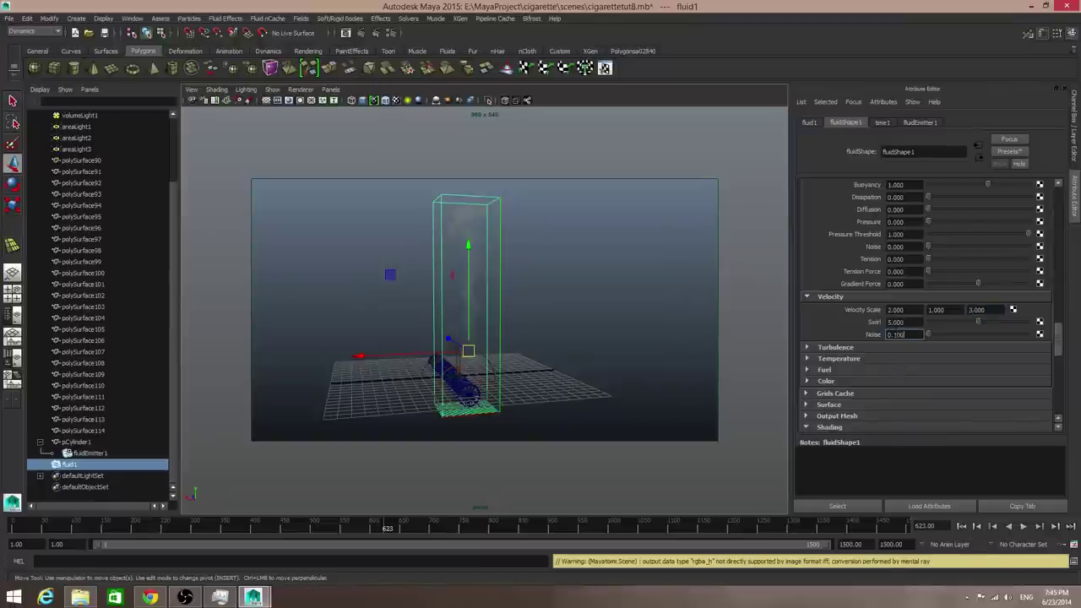
type("0.1")
key("Return")
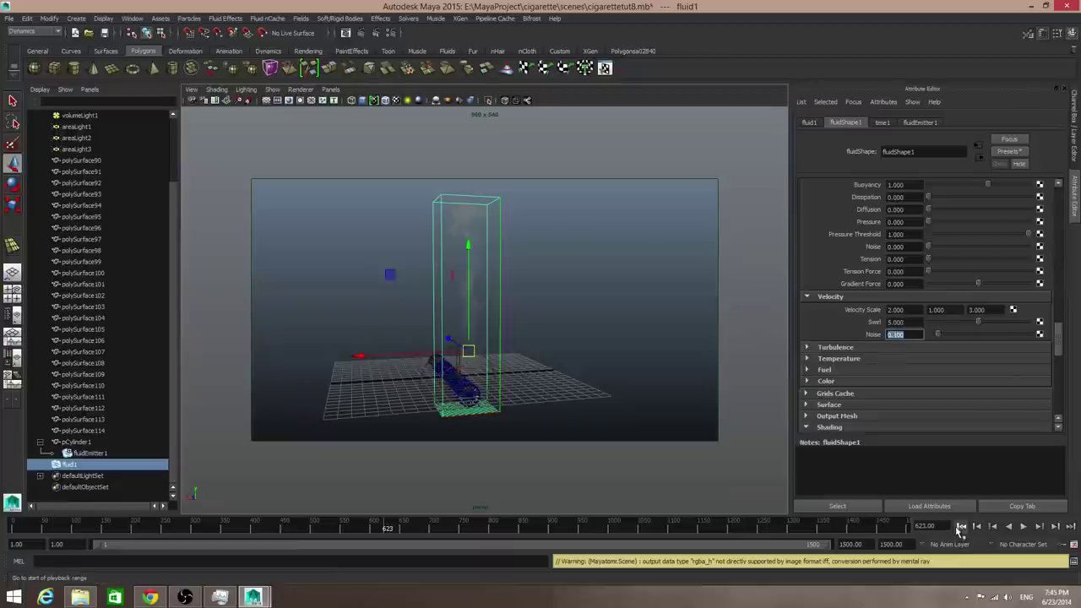
Step: Replay the smoke simulation from several angles, stop at frame 584, and set velocity Noise to 0
left_click(961, 527)
left_click(1022, 526)
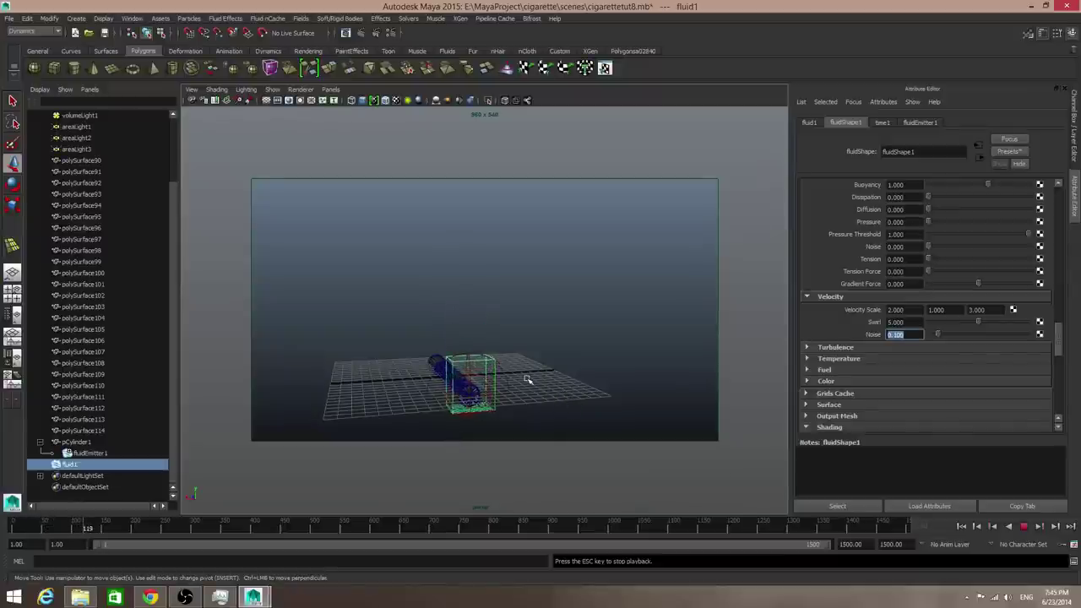
left_click_drag(527, 380, 513, 352, "alt")
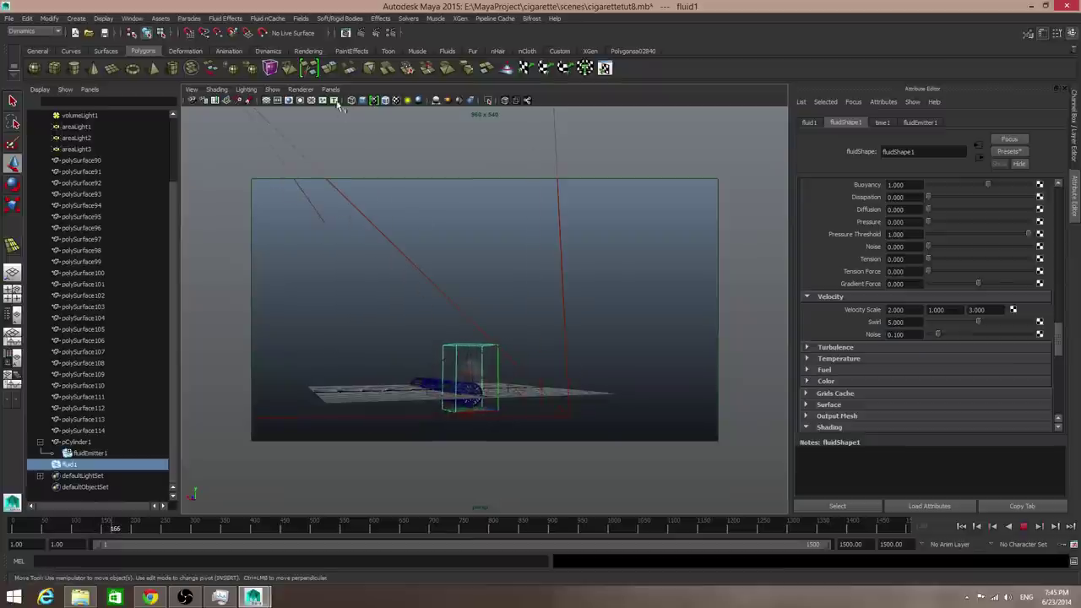
left_click(295, 113)
right_click_drag(386, 265, 508, 297, "alt")
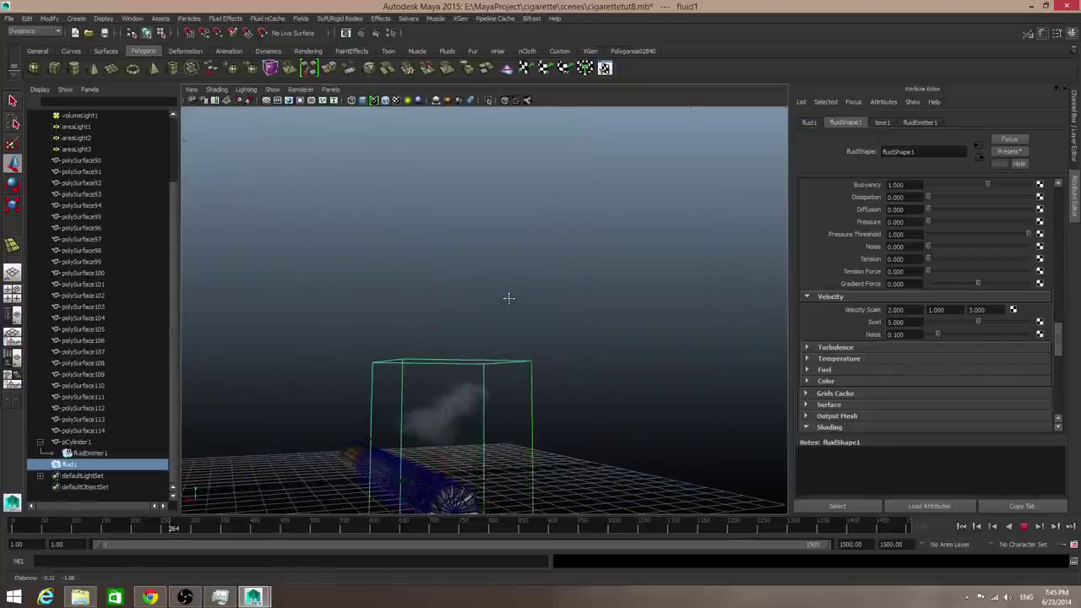
left_click_drag(508, 298, 494, 326, "alt")
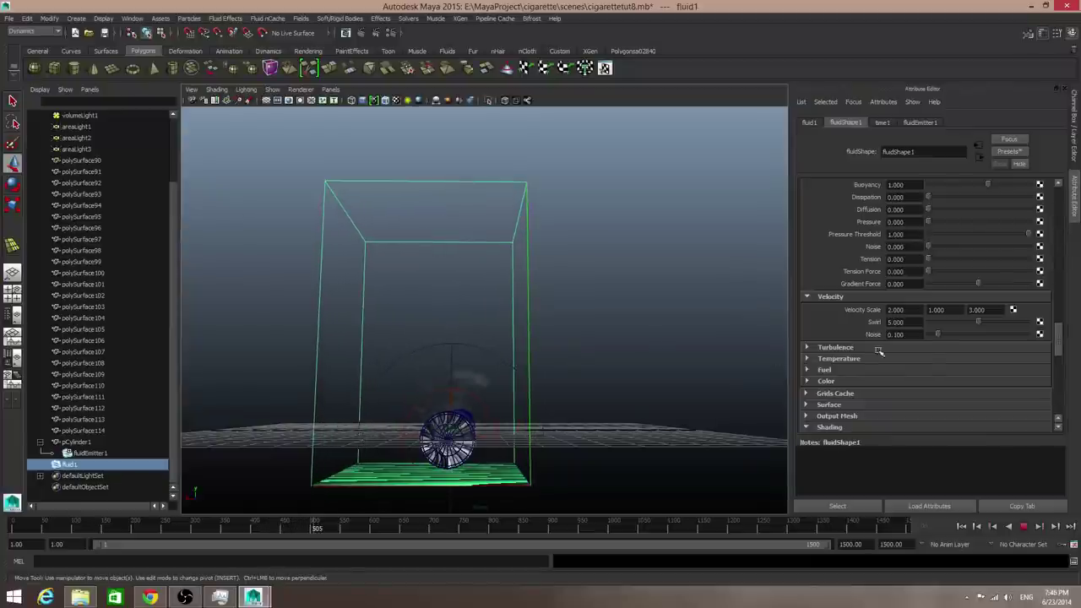
left_click(1025, 526)
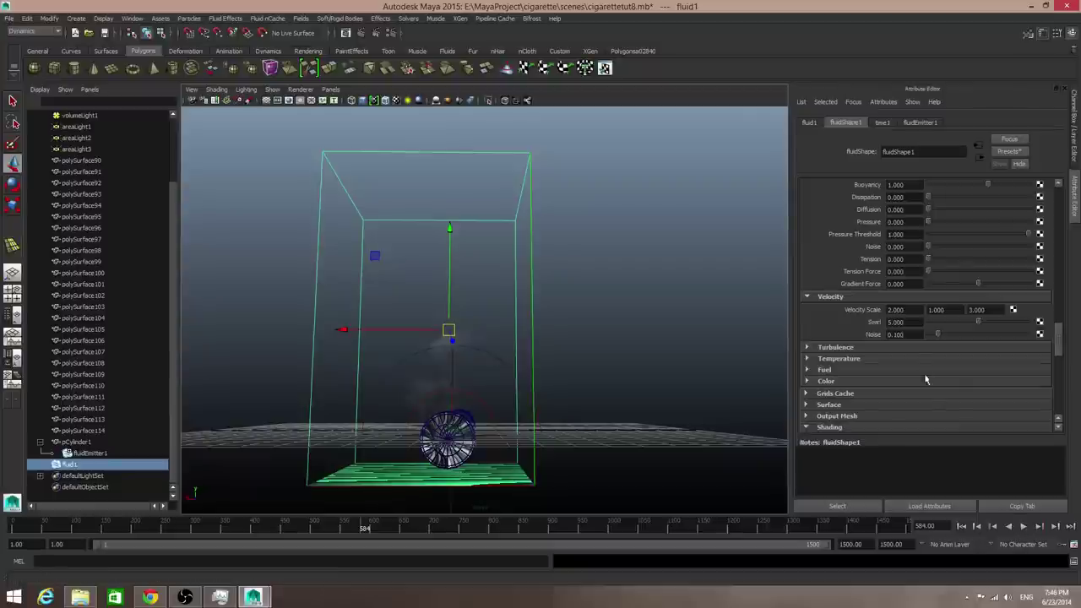
left_click_drag(938, 334, 912, 342)
Step: Replay the noise-free smoke simulation up to frame 335, then rewind it to frame 1
left_click(880, 311)
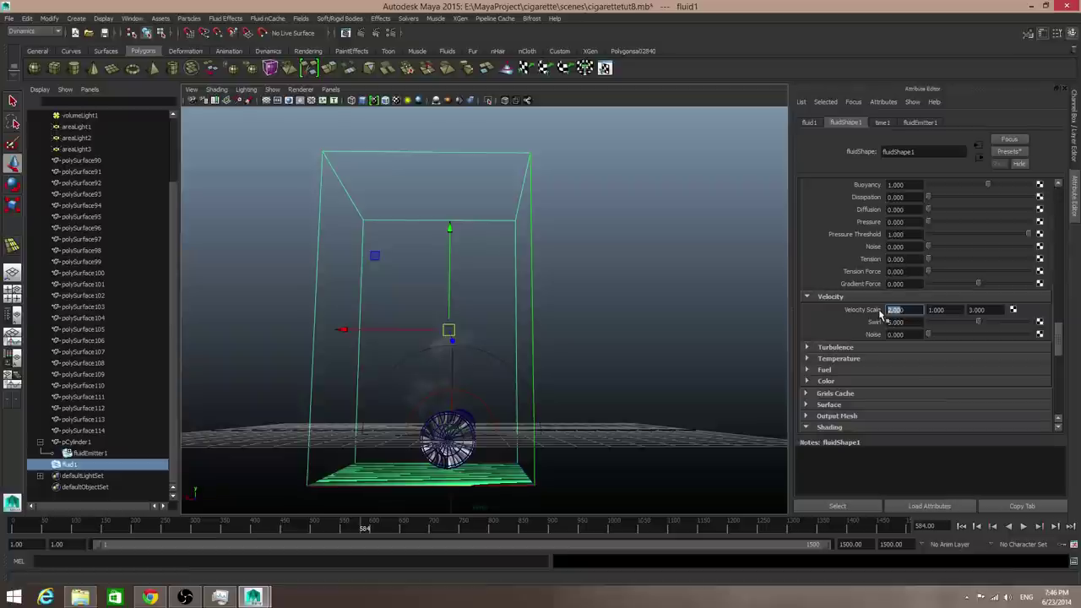
left_click(961, 527)
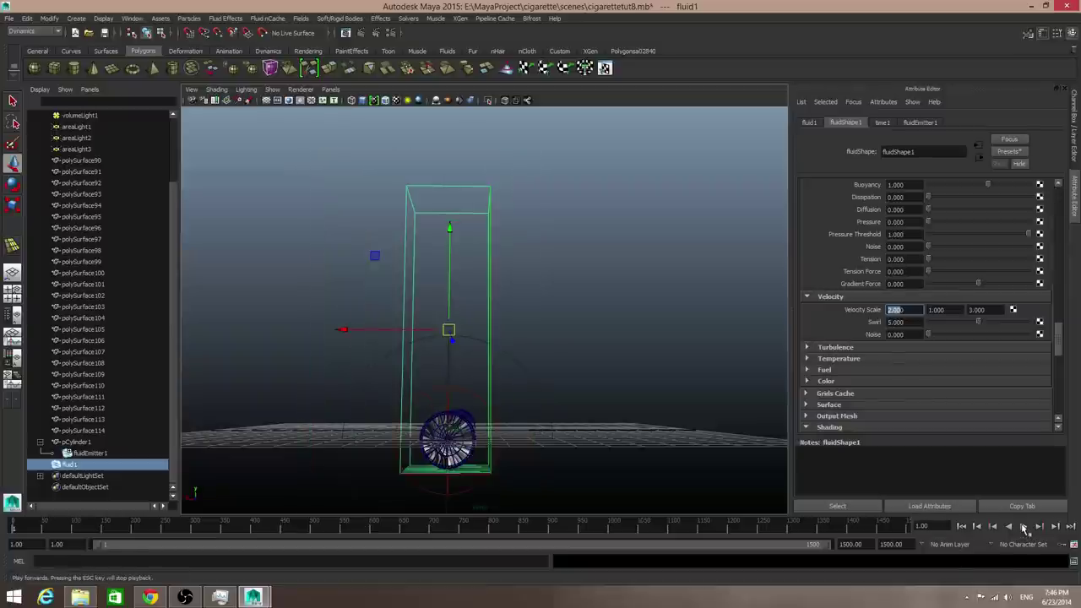
left_click(1023, 526)
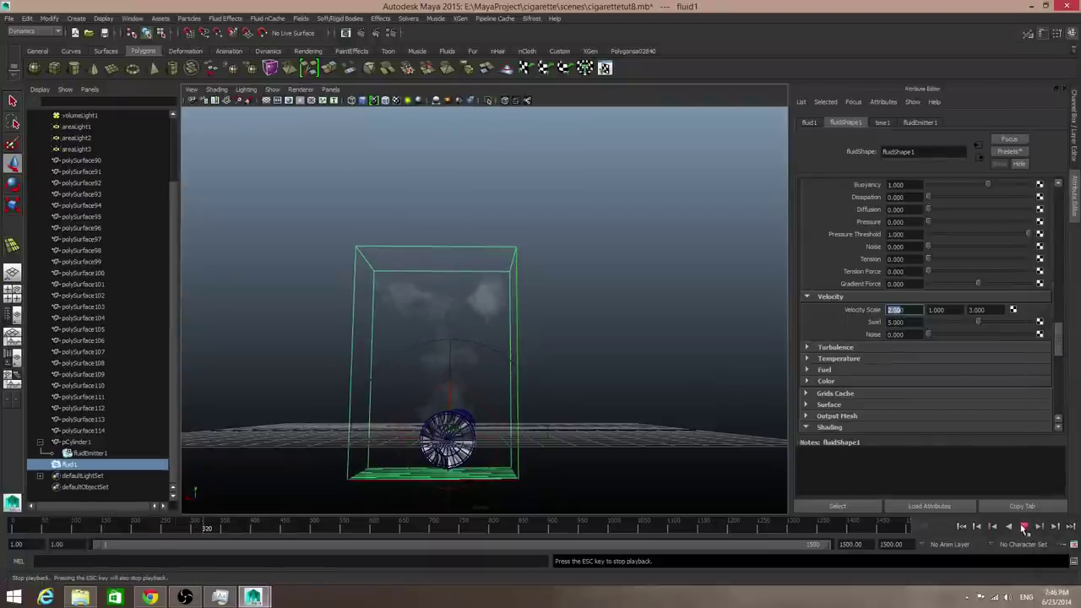
left_click(1024, 527)
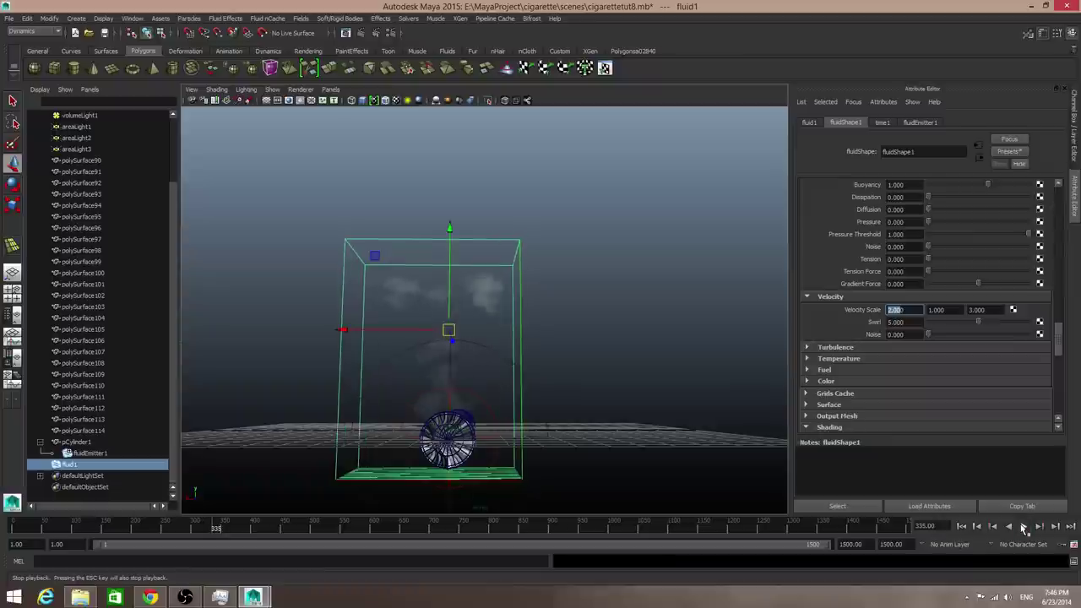
left_click(961, 527)
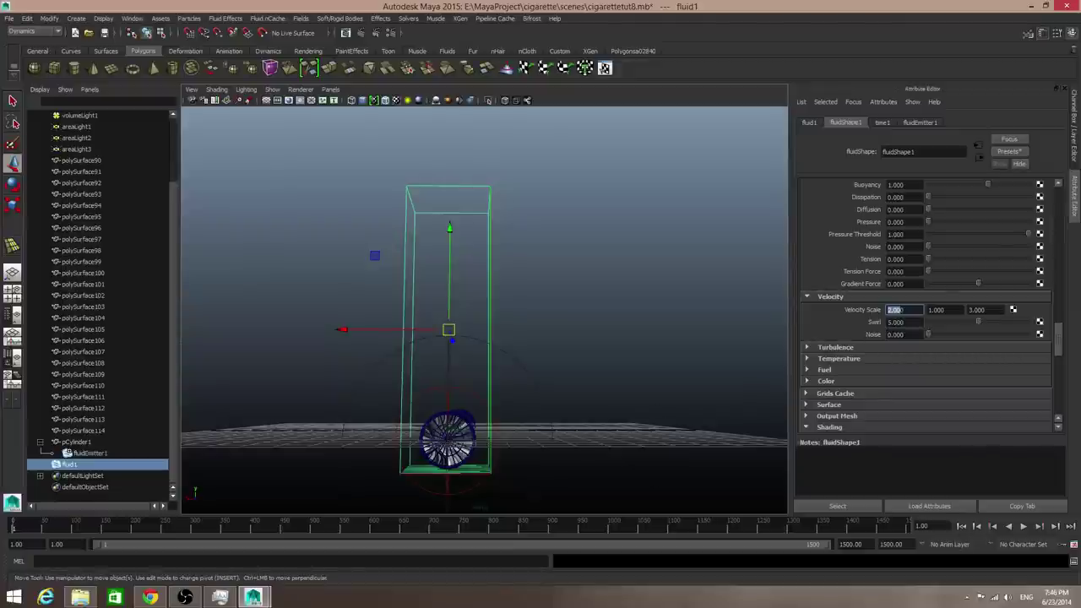
left_click(900, 322)
left_click(895, 309)
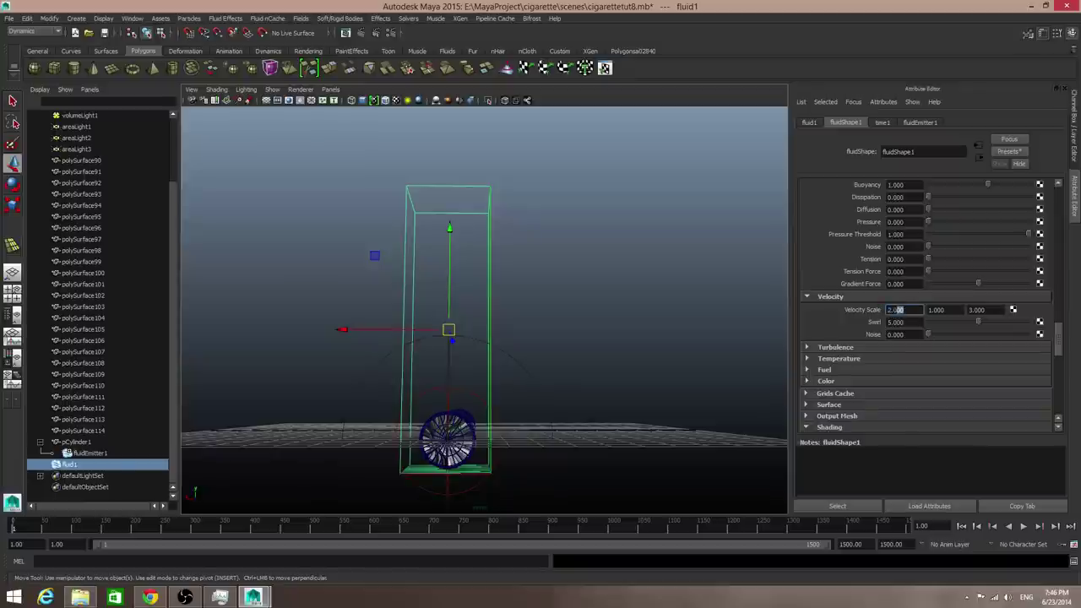
Step: Enter 1 in the first and third Velocity Scale fields so it reads 1, 1, 1
type("1")
key("Return")
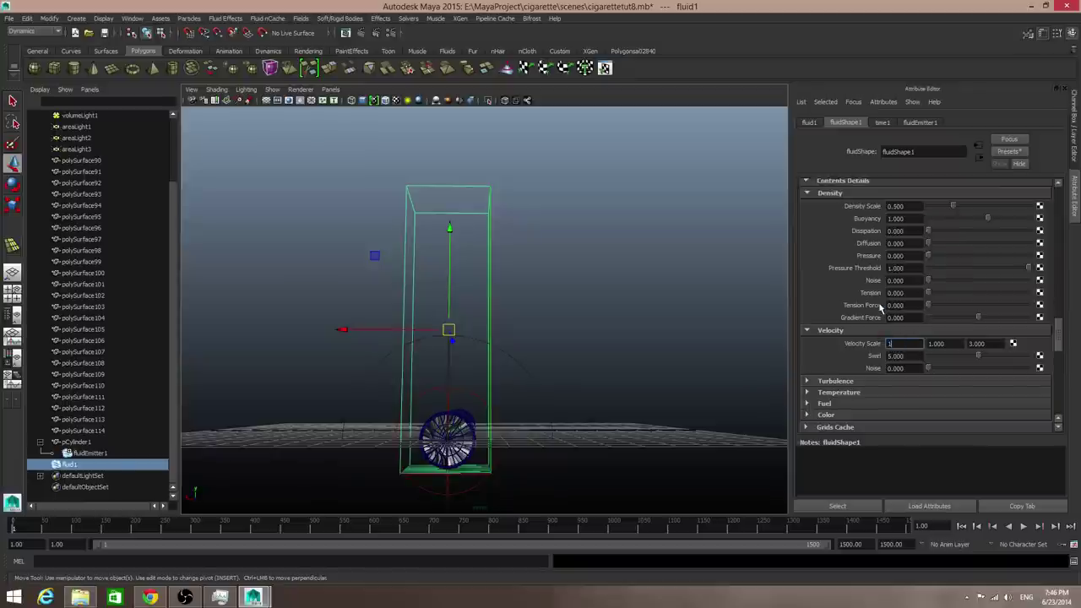
left_click(978, 343)
type("1")
key("Return")
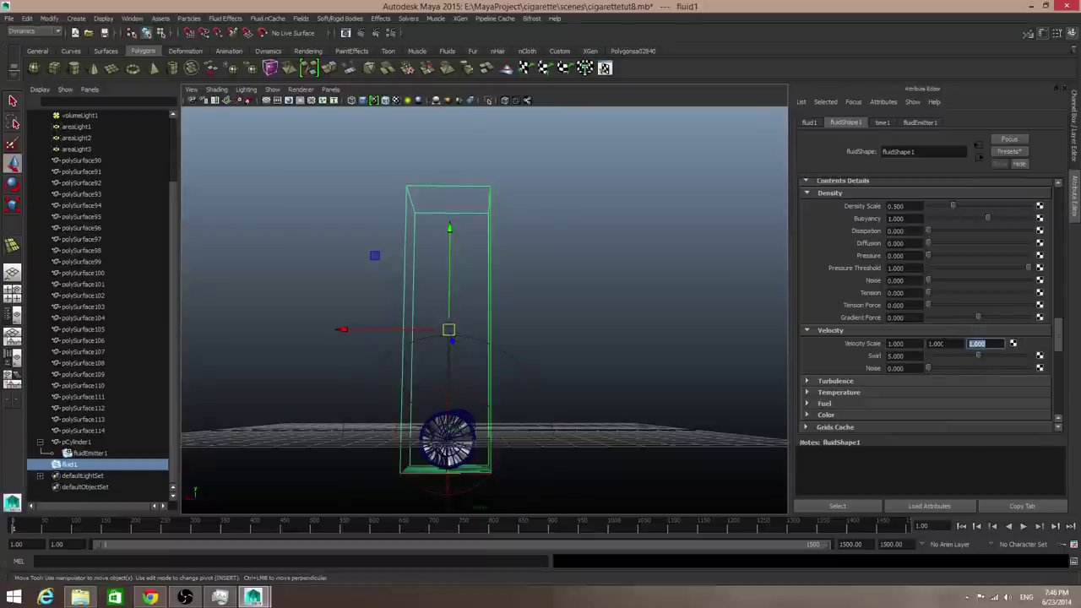
Step: Play the simulation to frame 607 and view the smoke from a low oblique angle
left_click(1022, 526)
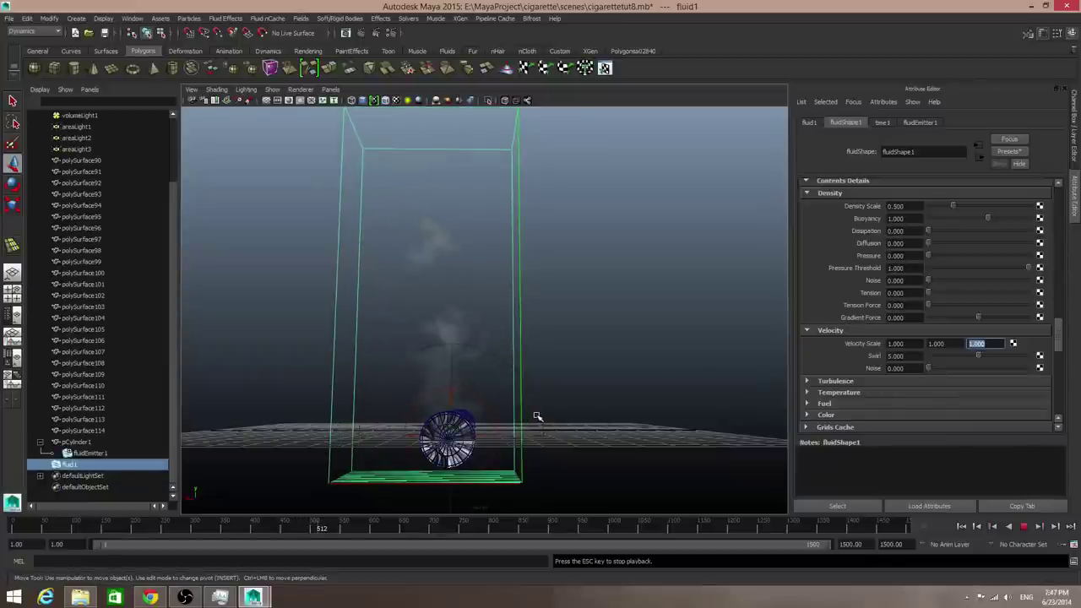
left_click(1024, 527)
left_click_drag(456, 338, 523, 363, "alt")
right_click_drag(524, 362, 517, 473, "alt")
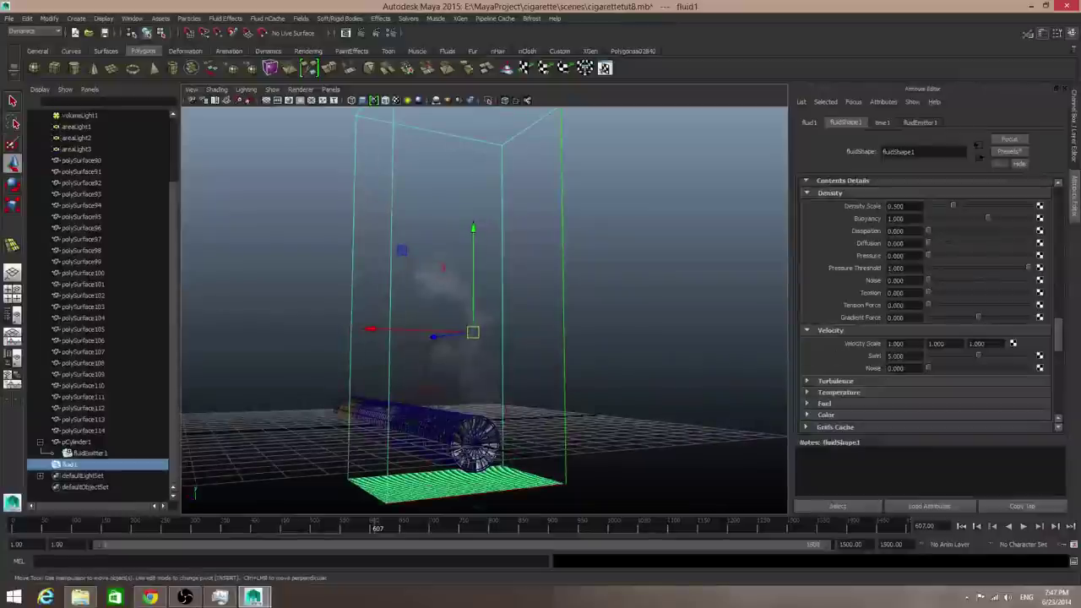
Step: Set the fluid's velocity Swirl to 2
left_click(894, 356)
type("2")
key("Return")
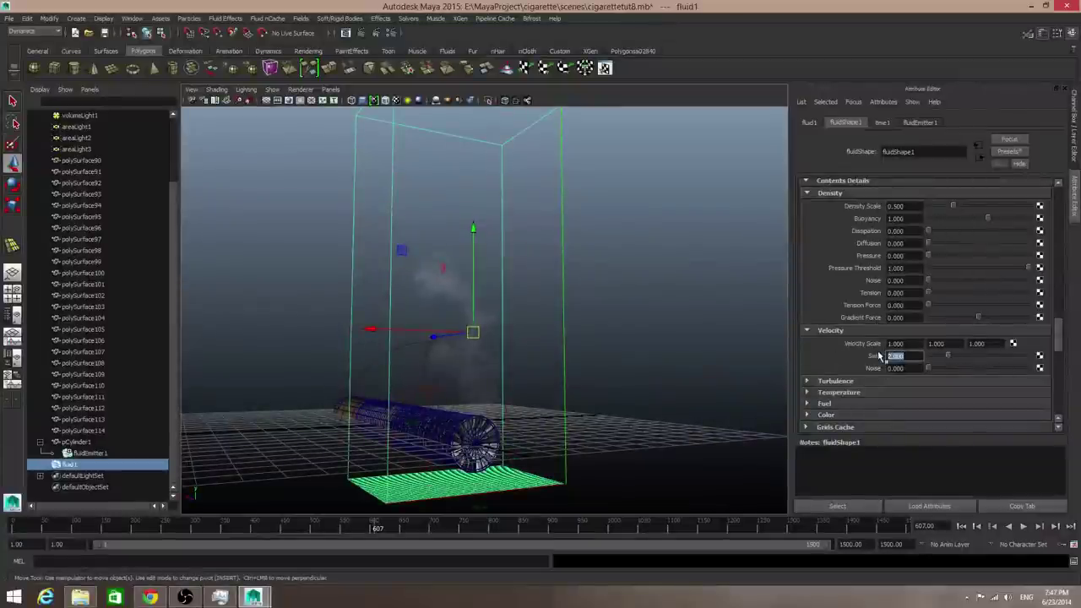
Step: Replay the simulation from frame 1 to frame 682 while orbiting around the fluid box
left_click(962, 526)
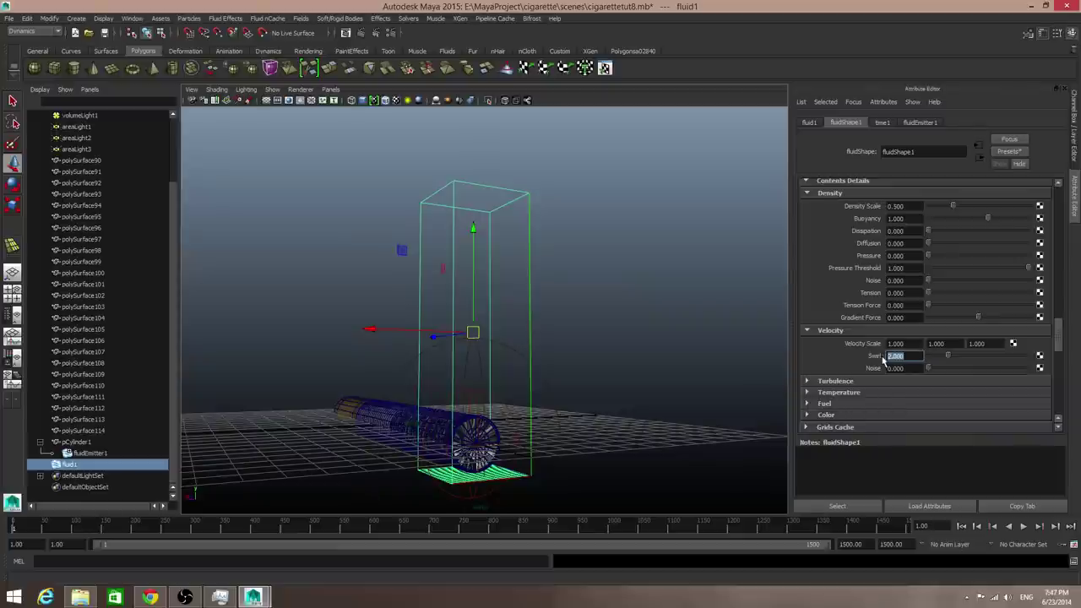
key("Return")
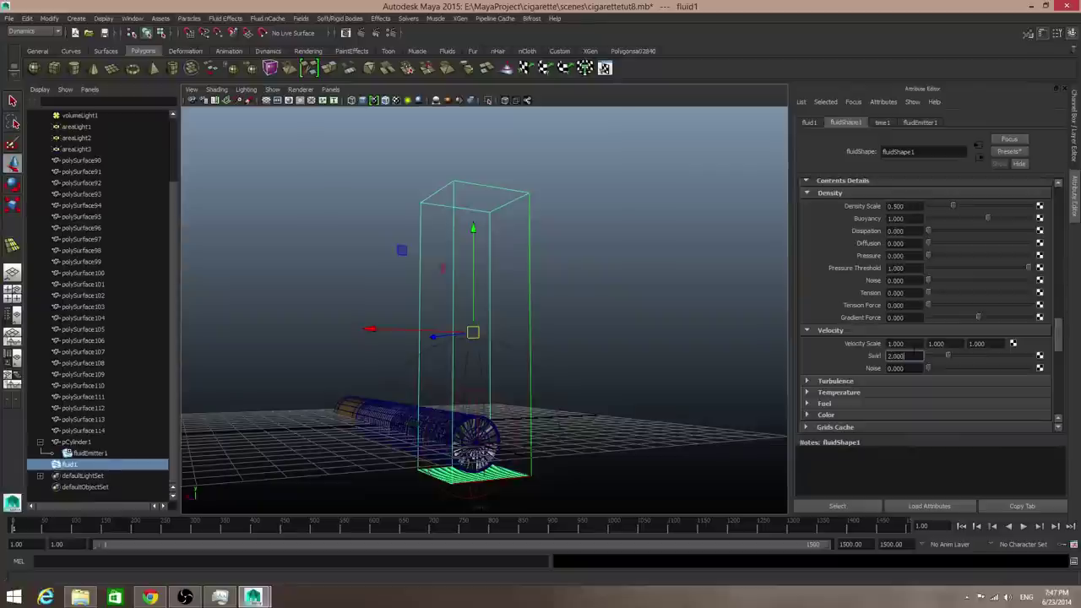
left_click(1023, 526)
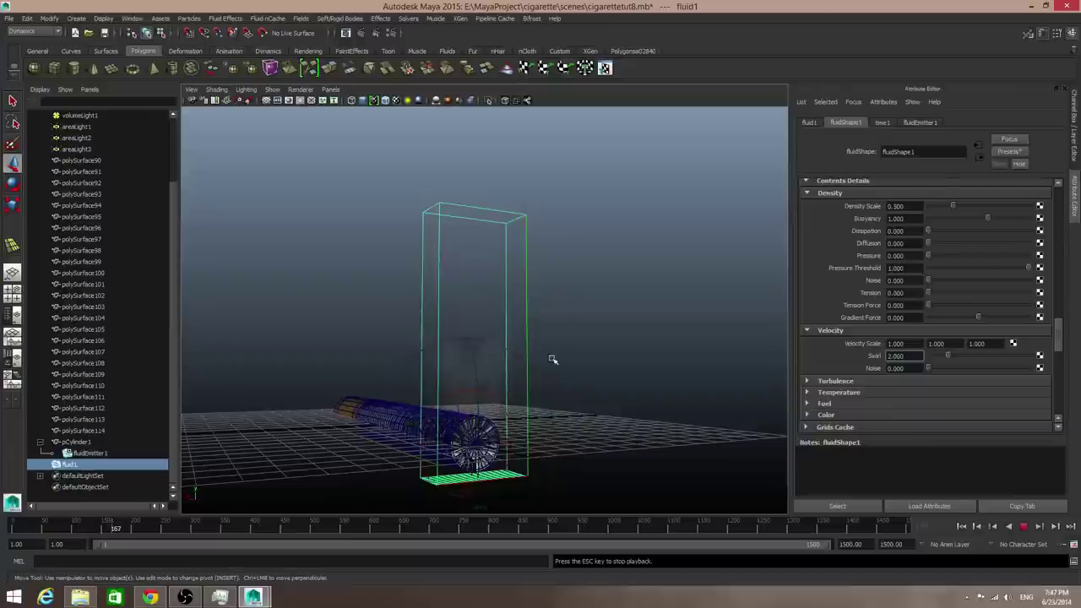
left_click_drag(588, 419, 535, 413, "alt")
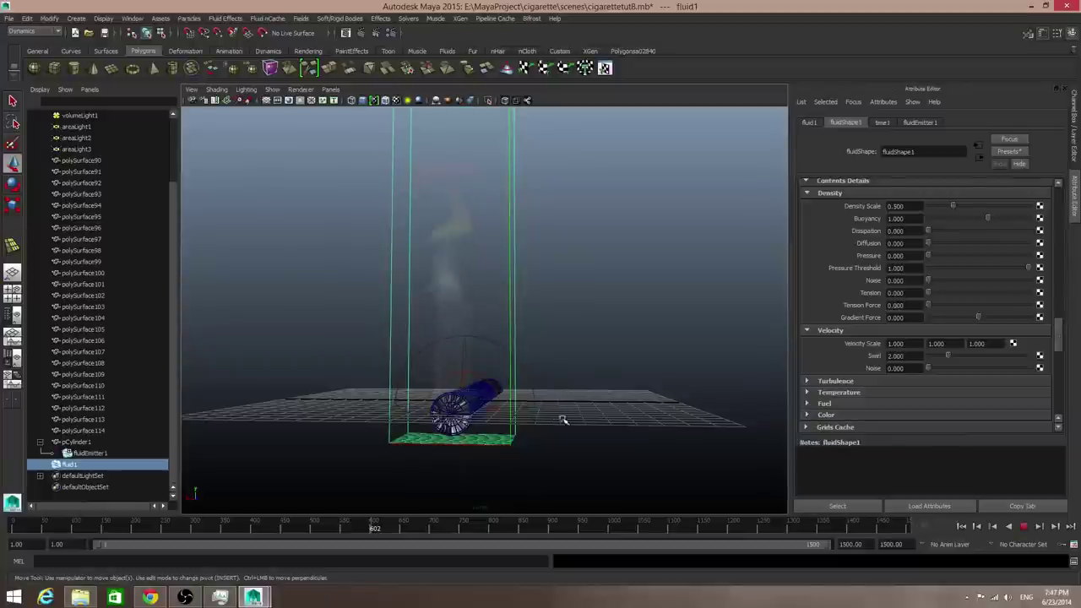
left_click_drag(576, 425, 592, 436, "alt")
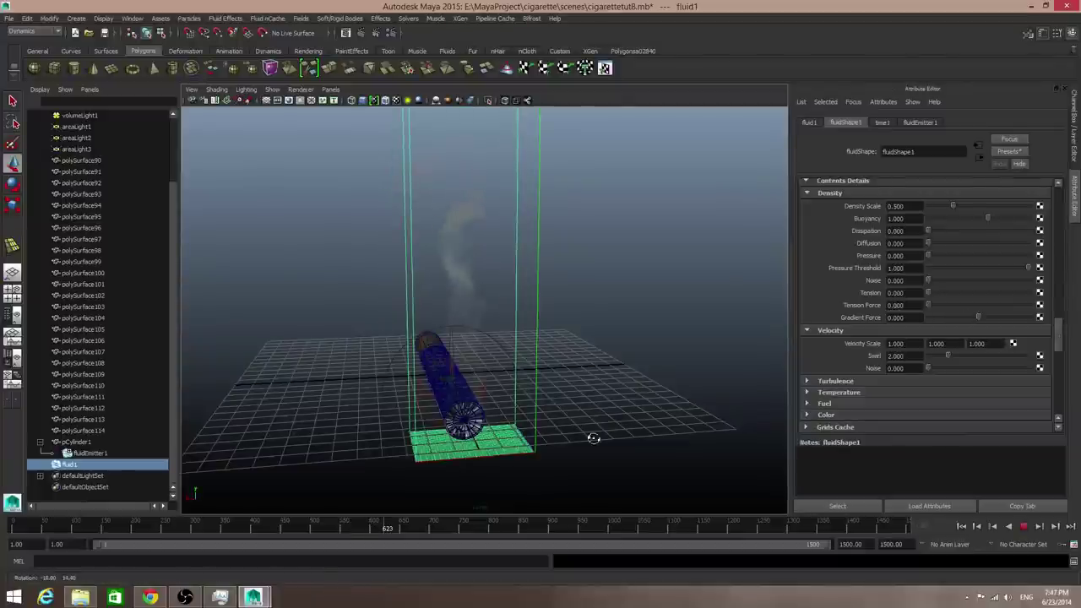
left_click(1024, 527)
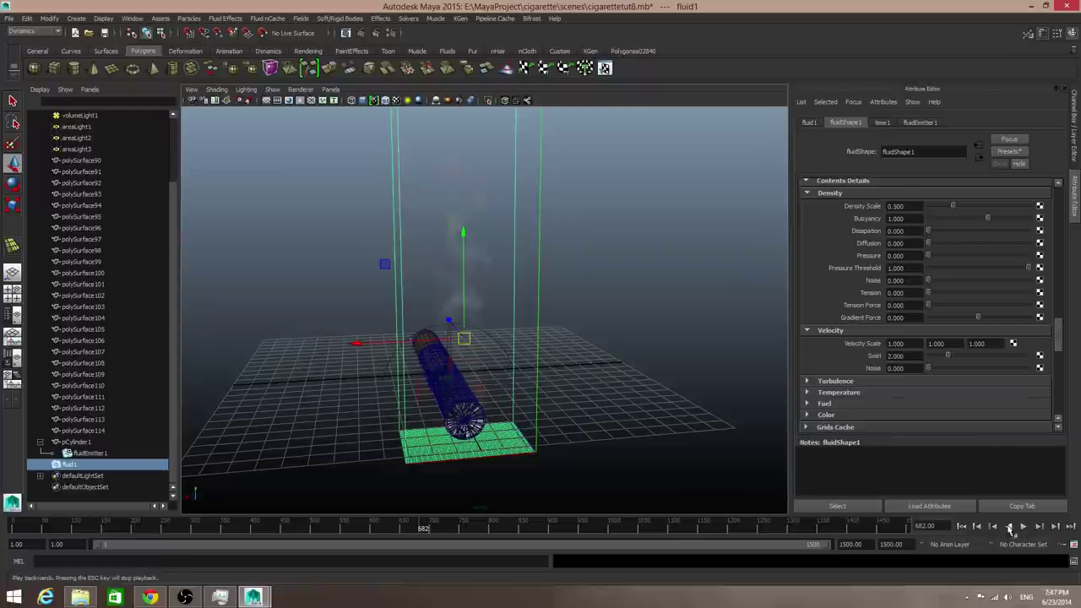
left_click_drag(592, 422, 724, 407, "alt")
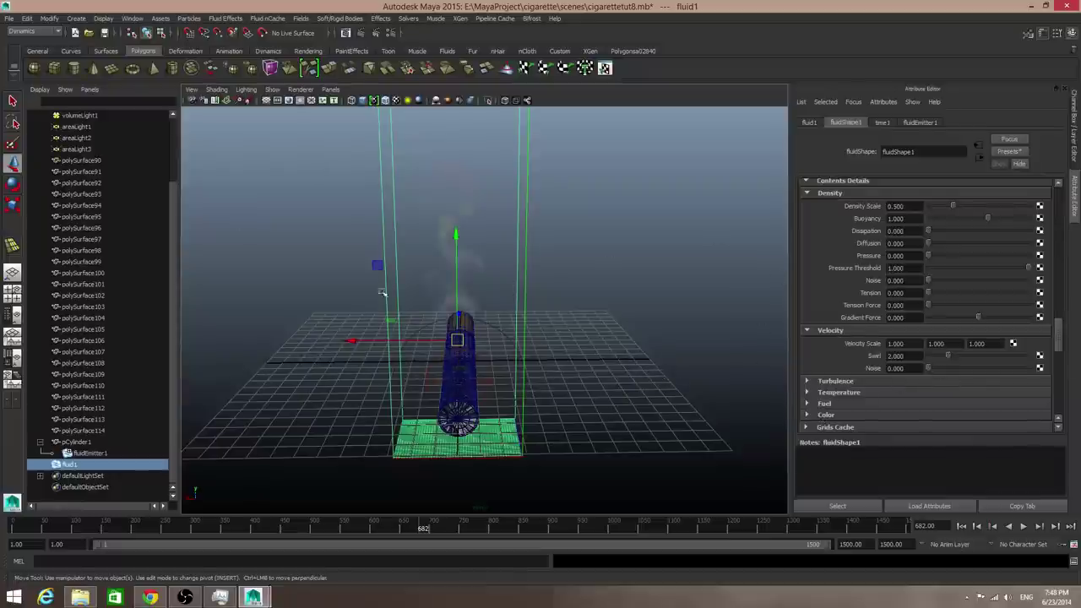
Step: Save the scene as smoketutwentfine8.mb in the cigarette project's scenes folder
left_click(10, 17)
left_click(34, 68)
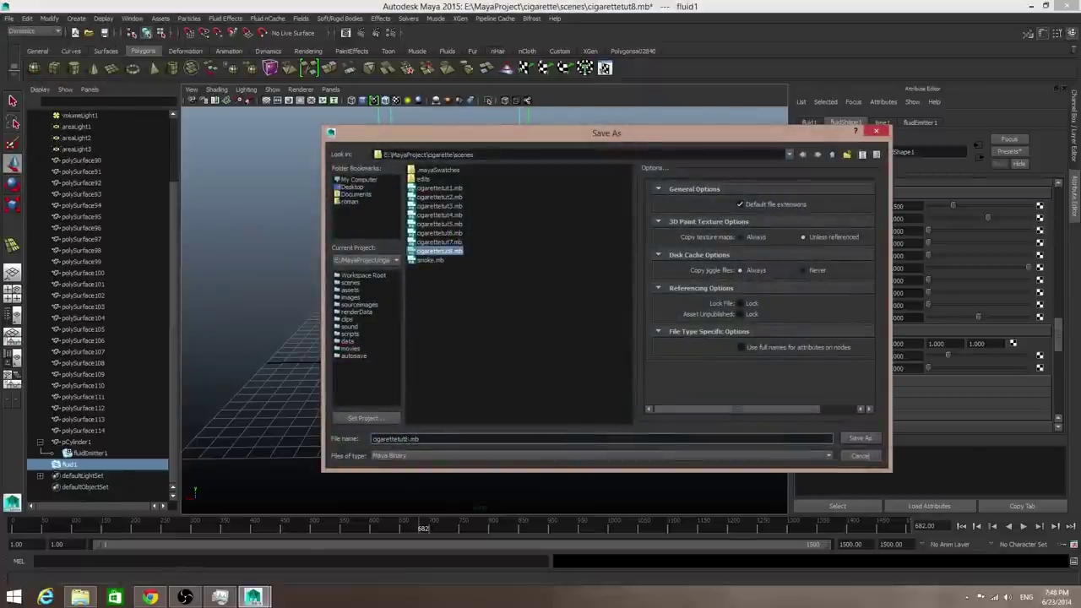
double_click(408, 439)
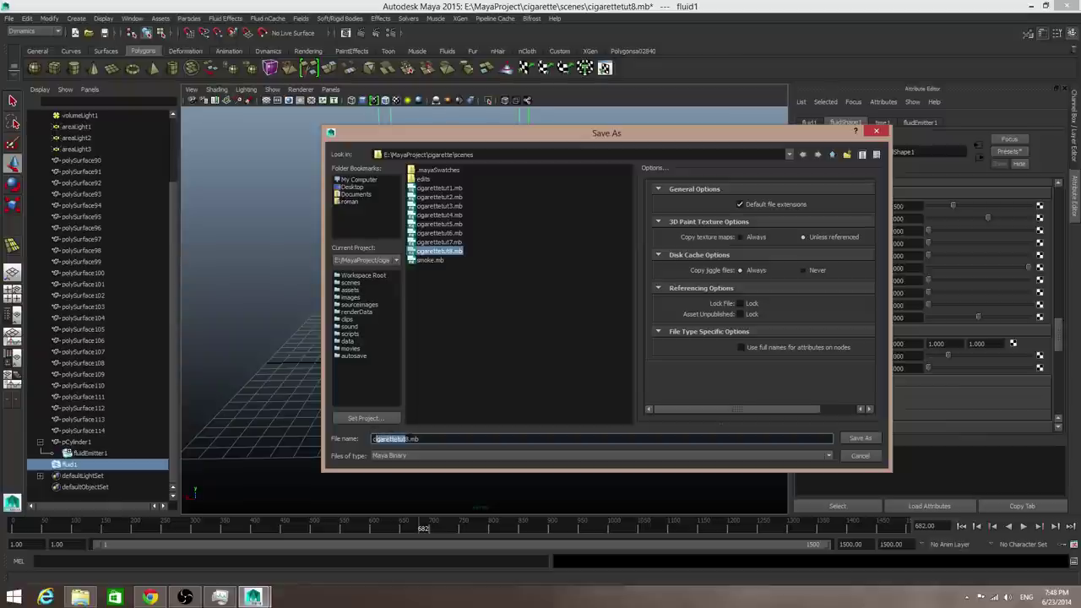
key("shift+Right")
key("shift+Right")
key("shift+Right")
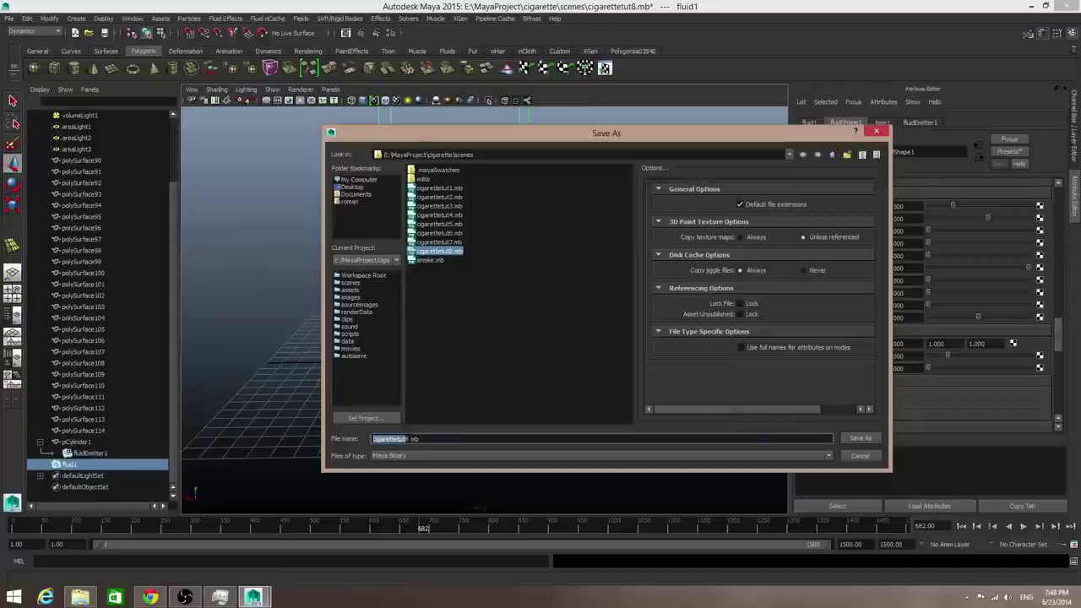
key("shift+Left")
key("shift+Left")
key("shift+Left")
type("smoke")
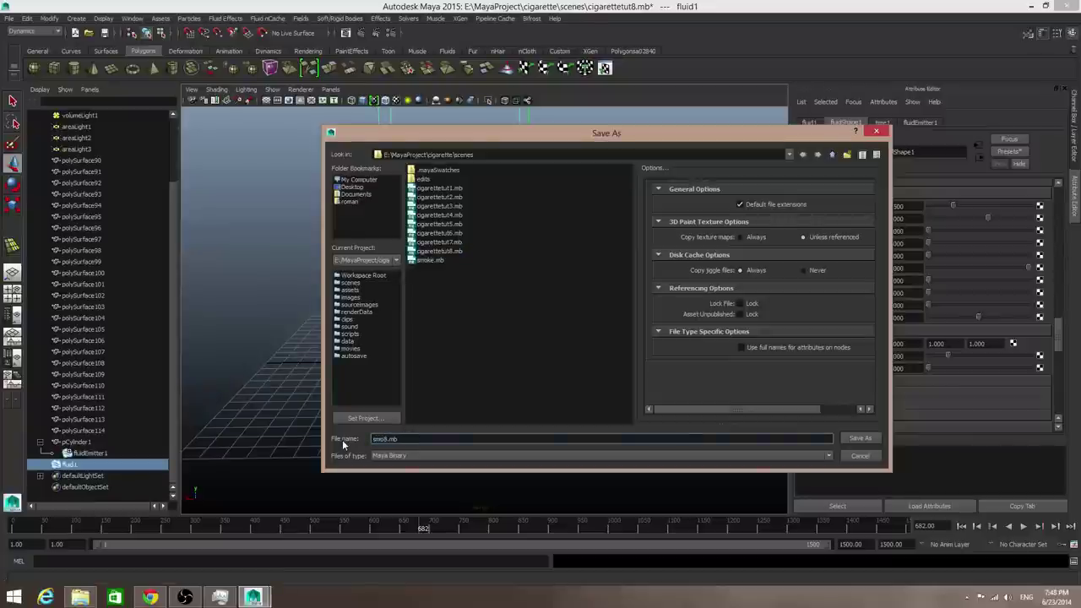
type("tut")
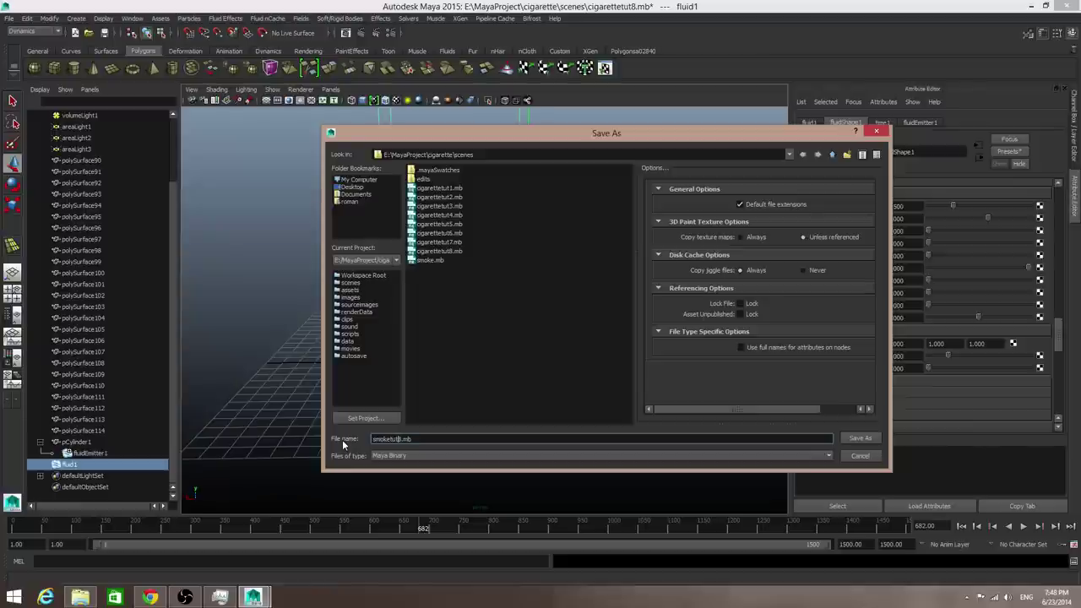
type("wentfine")
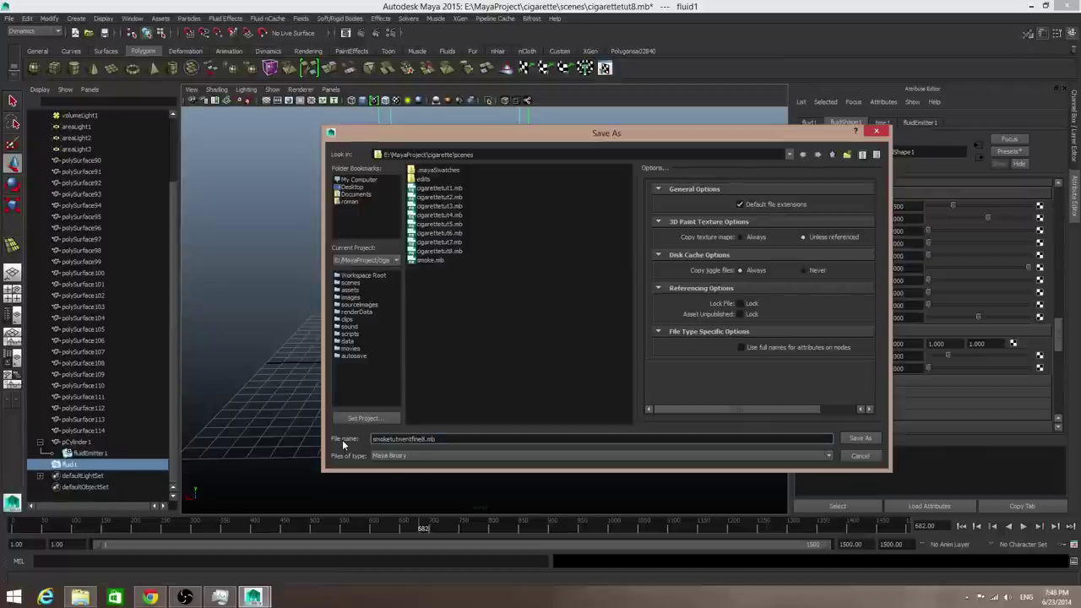
left_click(858, 439)
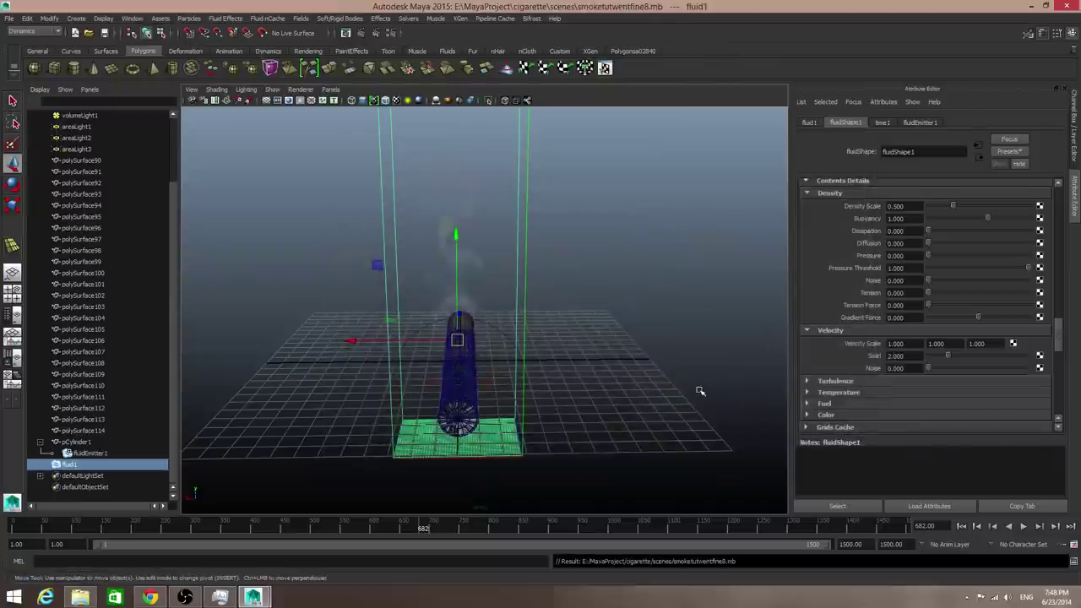
Step: Rewind the smoke simulation to frame 1, leaving the container empty
mouse_move(598, 352)
left_mouse_down("alt")
mouse_move(659, 343)
mouse_move(598, 358)
left_mouse_up("alt")
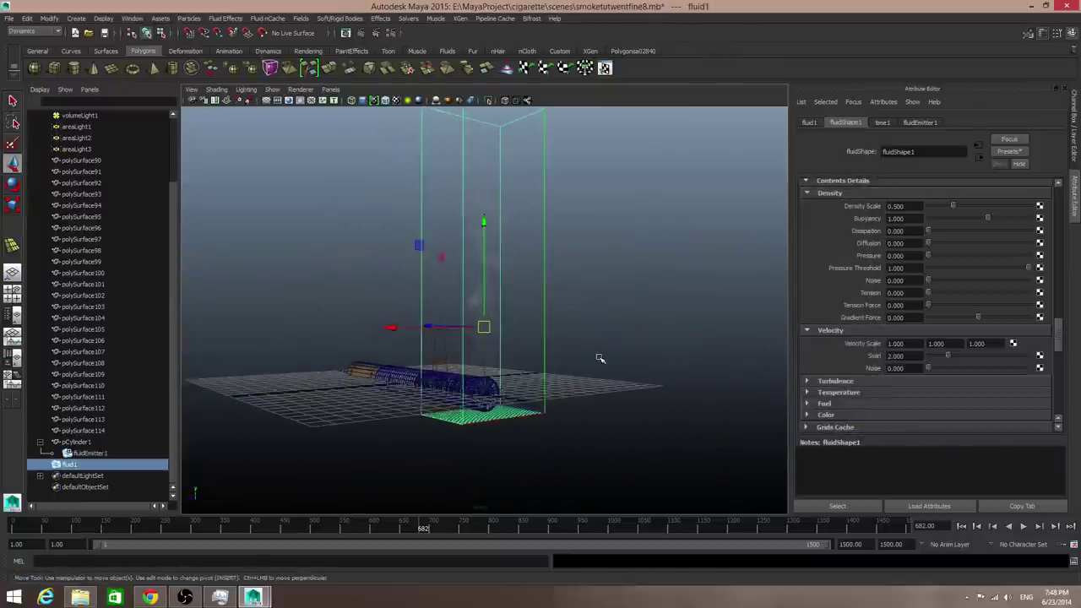
left_click_drag(569, 391, 615, 398, "alt")
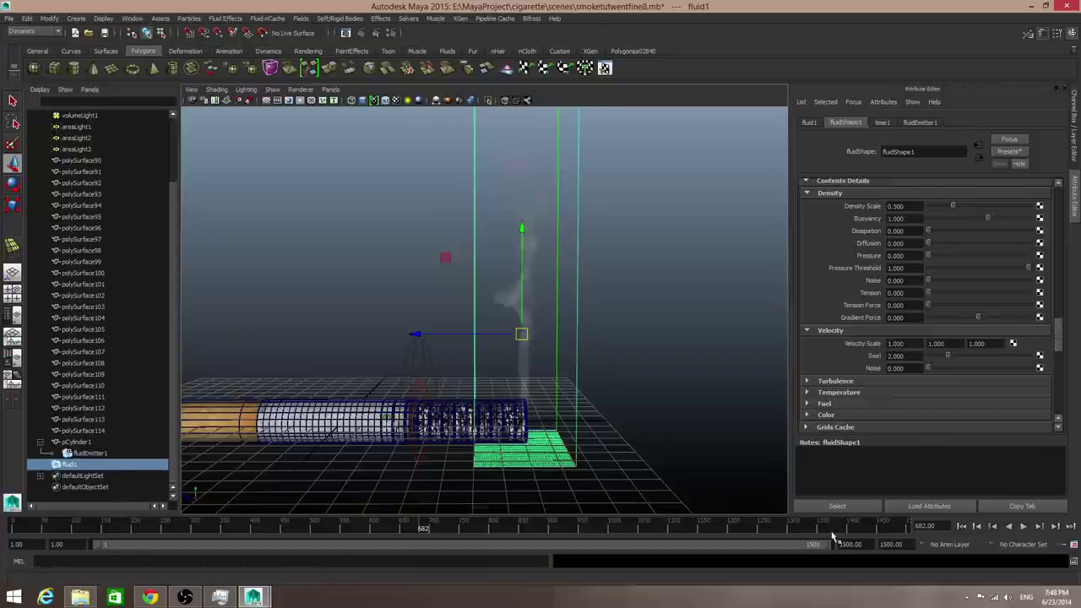
left_click(962, 527)
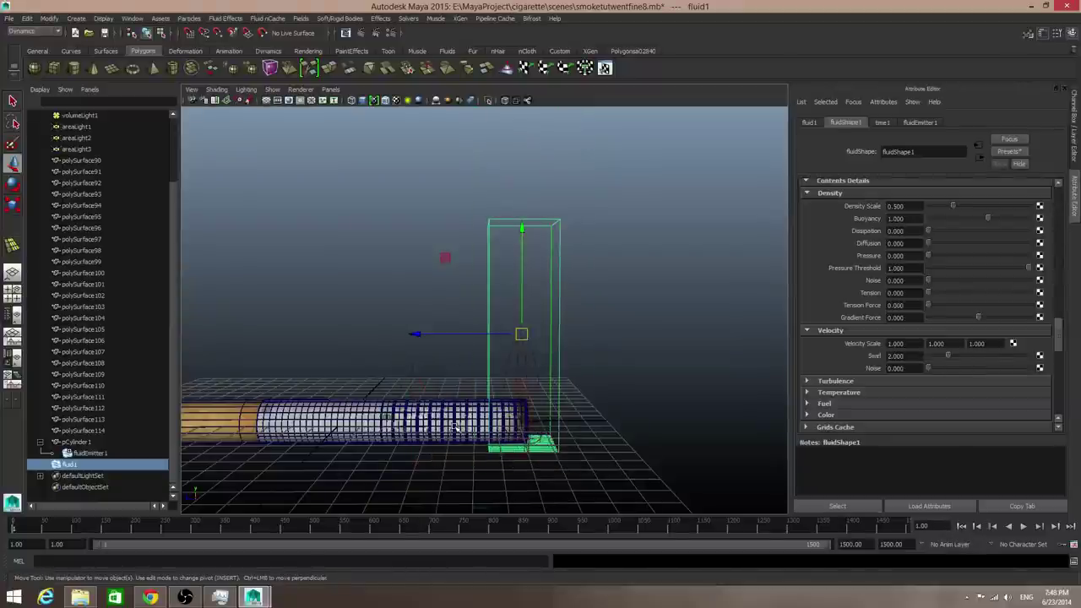
scroll(515, 422, "up", 3)
middle_click_drag(502, 408, 452, 376, "alt")
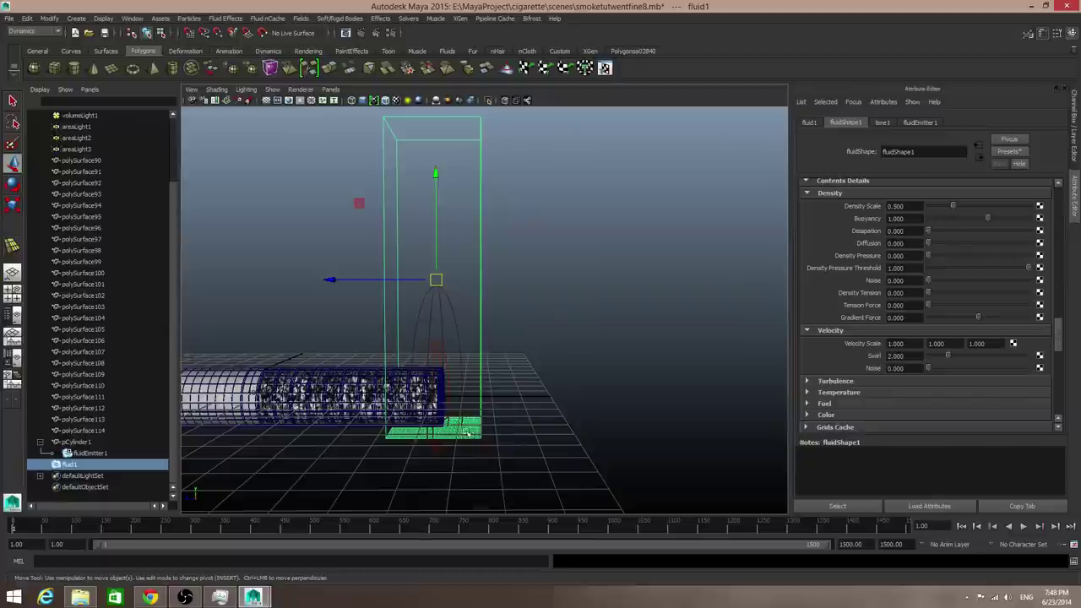
Step: Select the emitter cylinder pCylinder1 and switch the shelf to the General tab
left_click(74, 443)
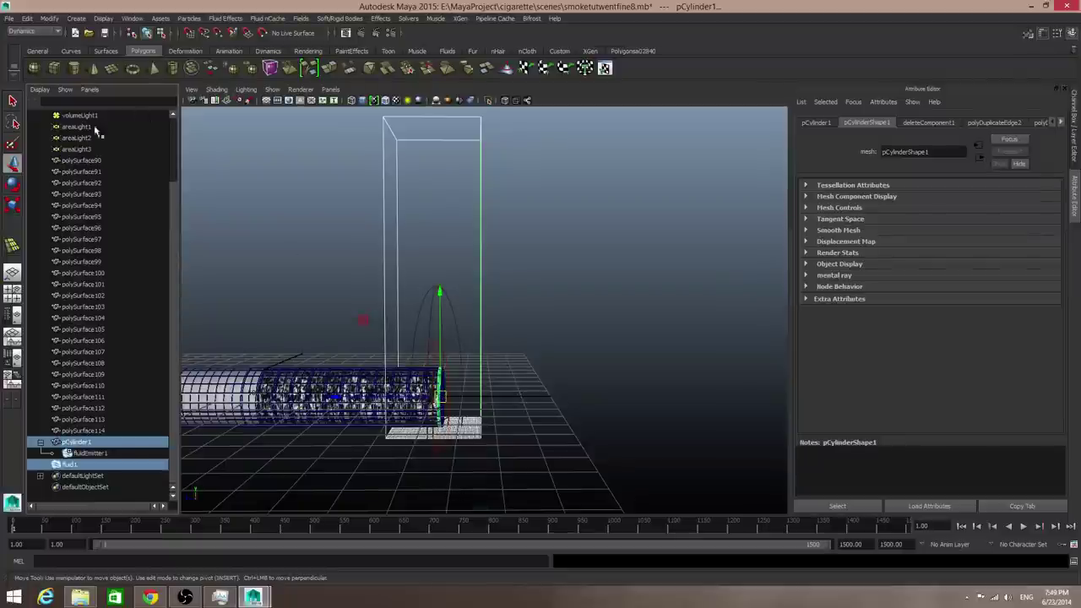
left_click(37, 51)
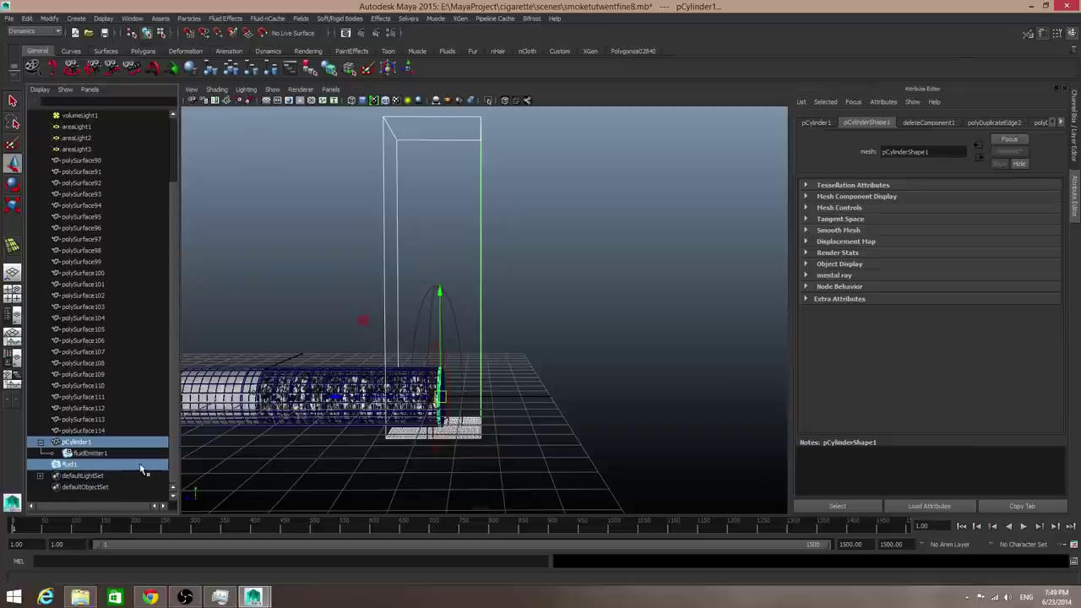
left_click(491, 402)
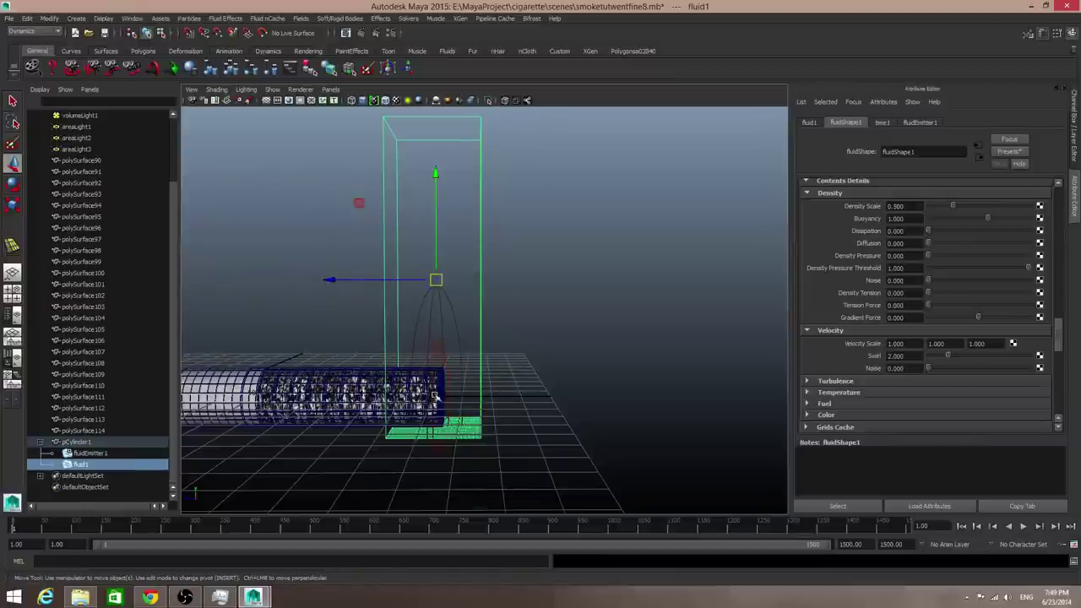
left_click(74, 443)
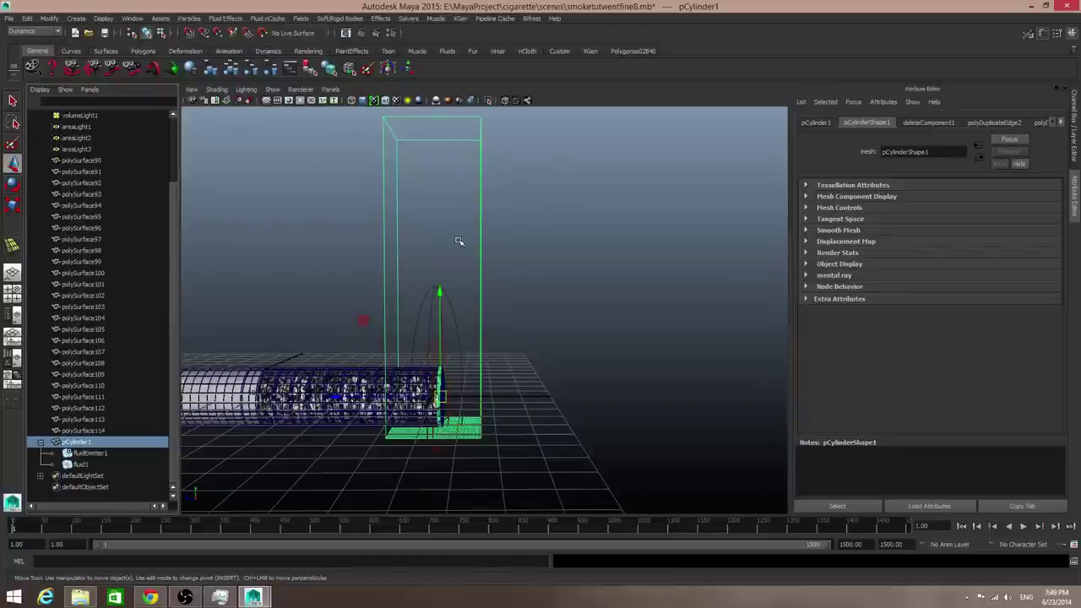
middle_click_drag(475, 327, 536, 353, "alt")
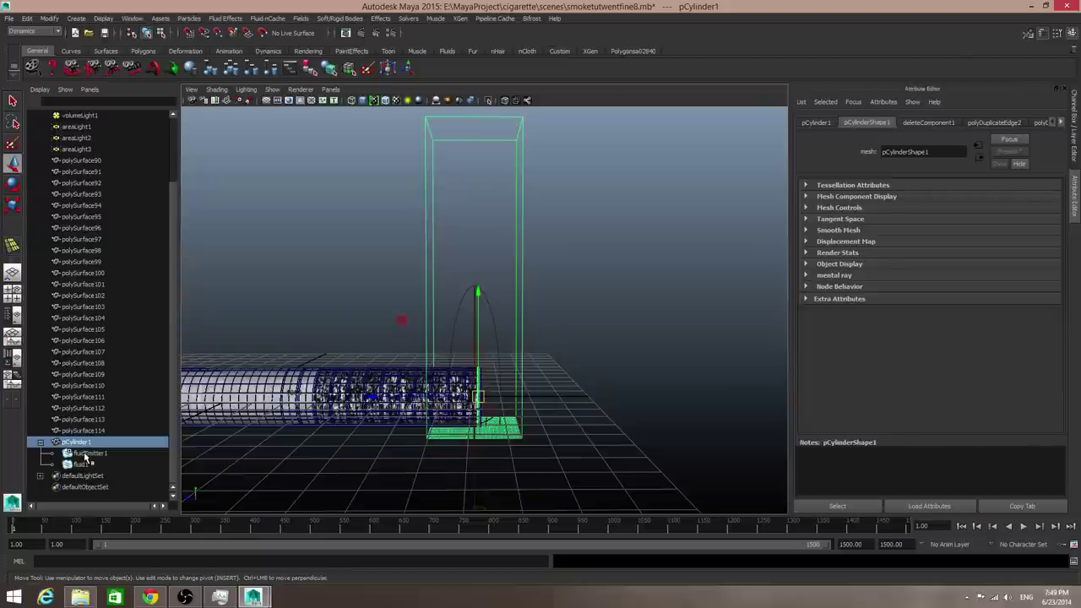
scroll(88, 414, "up", 3)
scroll(100, 175, "down", 3)
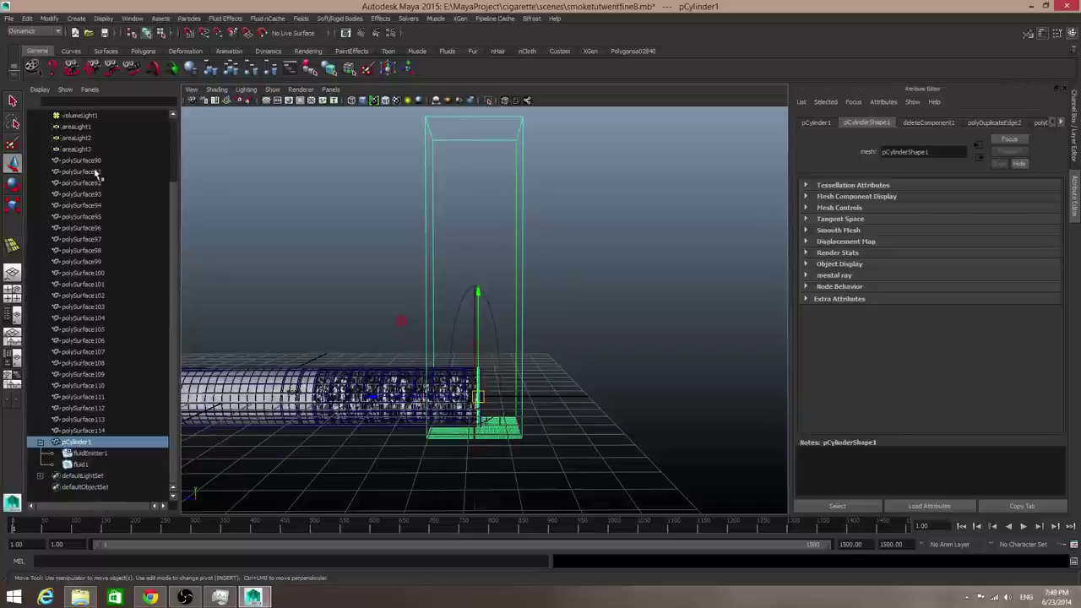
scroll(105, 233, "up", 3)
scroll(127, 254, "down", 3)
scroll(127, 378, "up", 2)
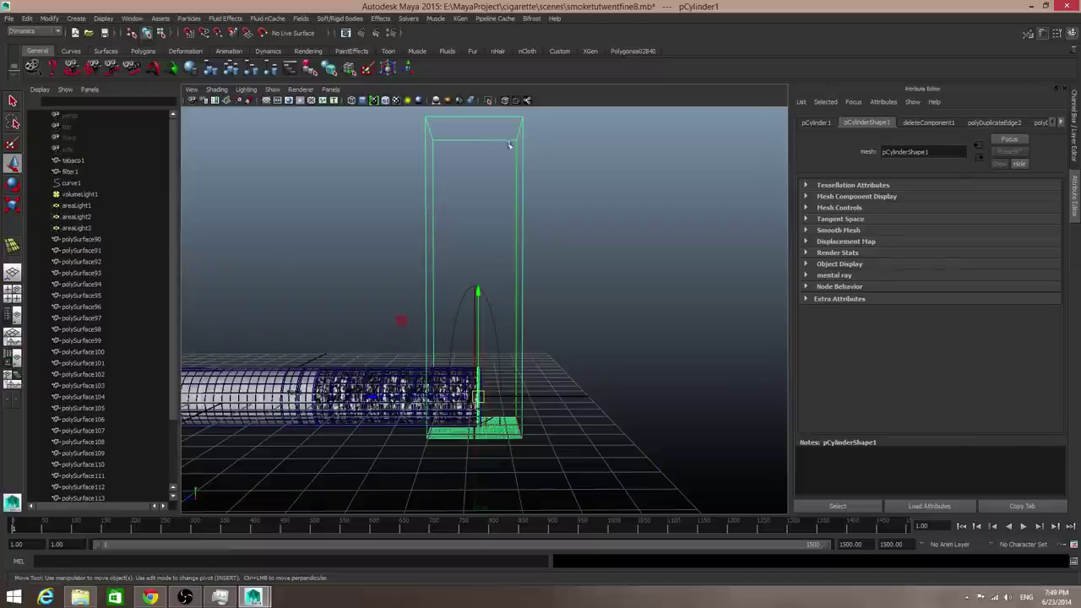
Step: Parent the emitter cylinder pCylinder1 under volumeLight1
left_click(80, 195)
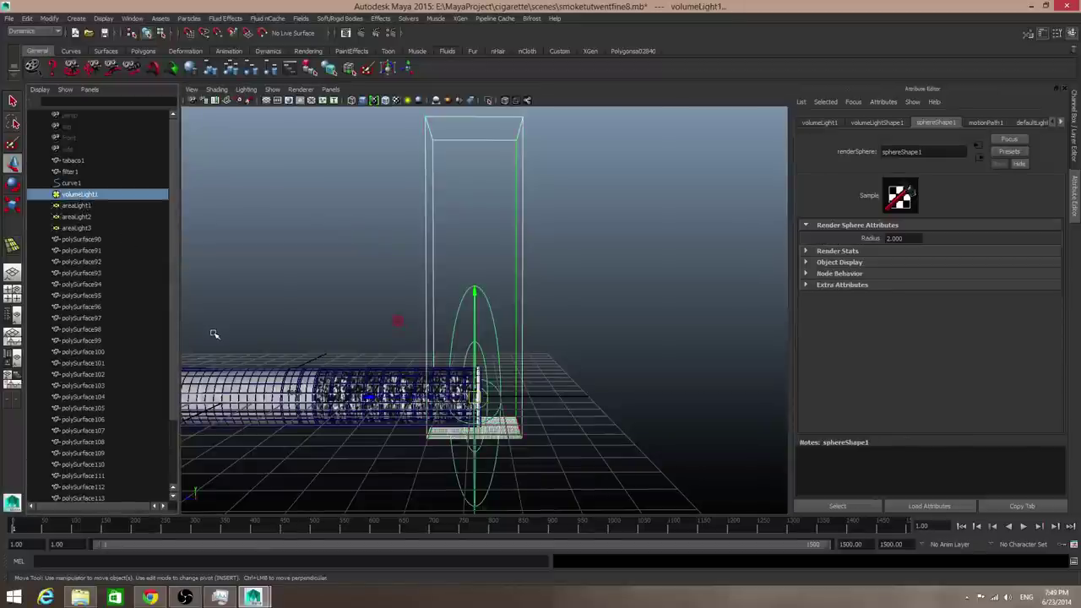
left_click(254, 74)
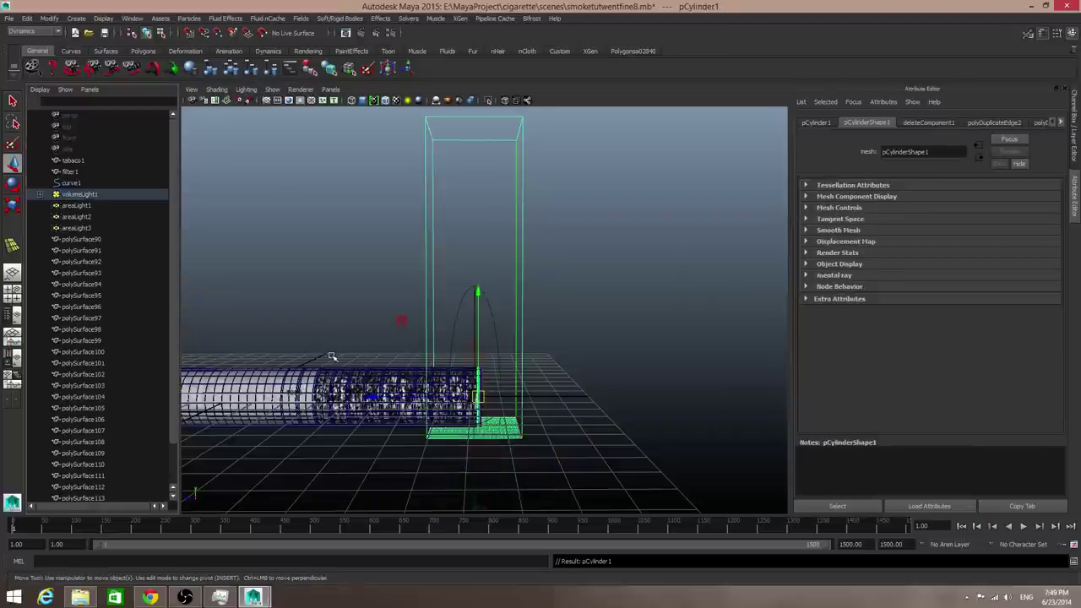
left_click(94, 196)
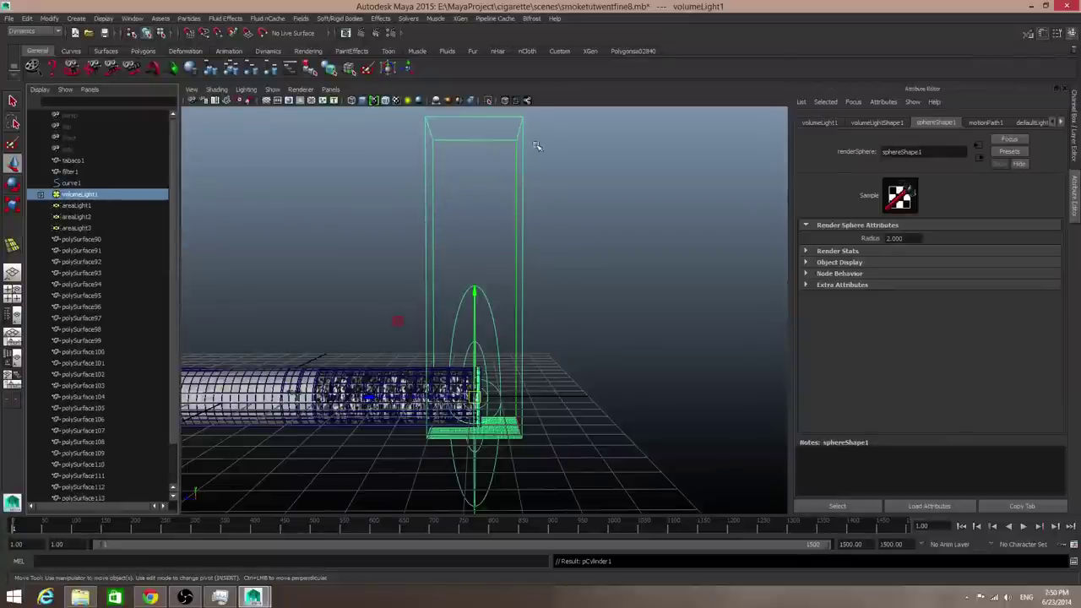
scroll(584, 386, "down", 2)
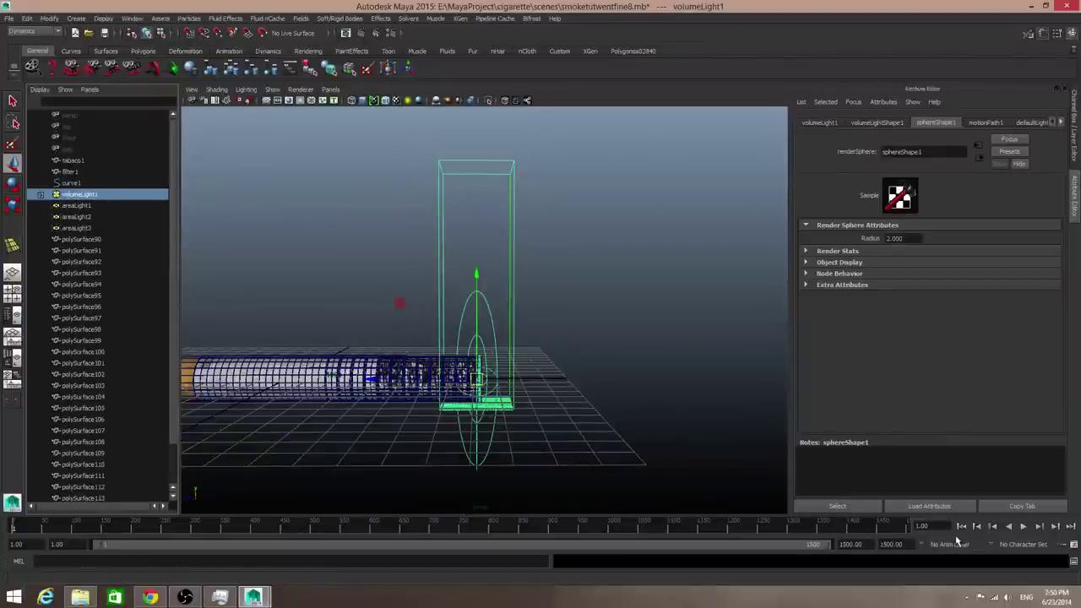
Step: Play the simulation to frame 1026, orbiting to a three-quarter view of the cigarette
left_click(1025, 526)
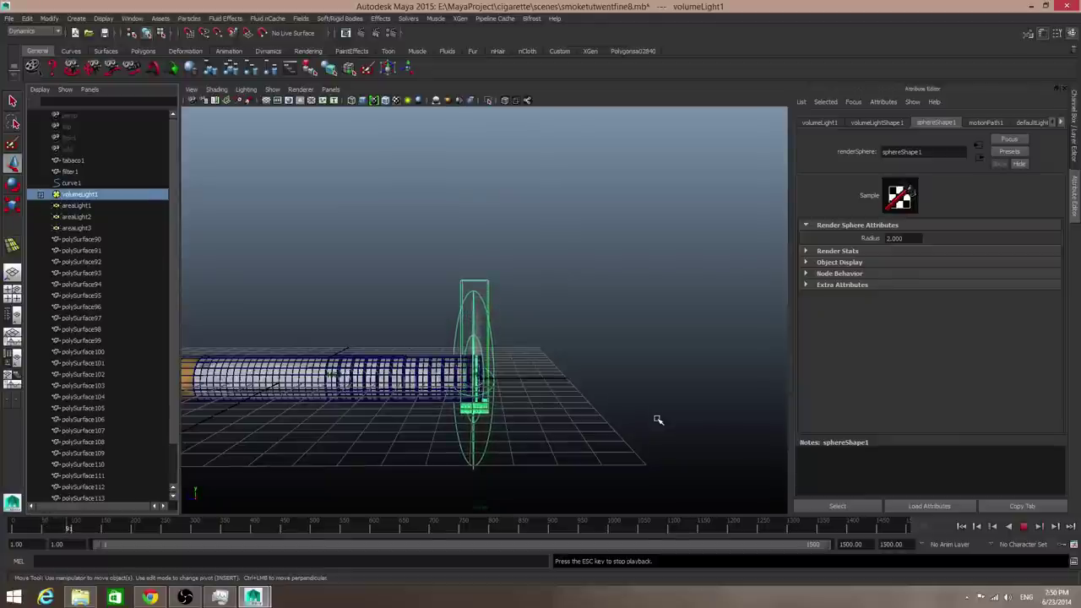
left_click_drag(582, 432, 566, 415, "alt")
right_click_drag(566, 416, 588, 446, "alt")
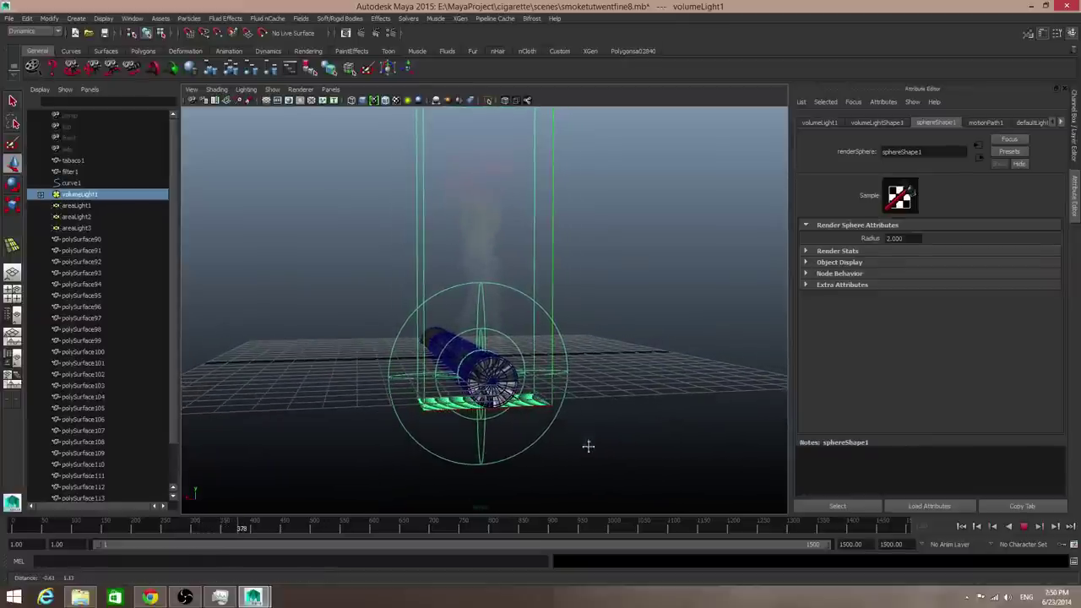
left_click_drag(588, 446, 698, 461, "alt")
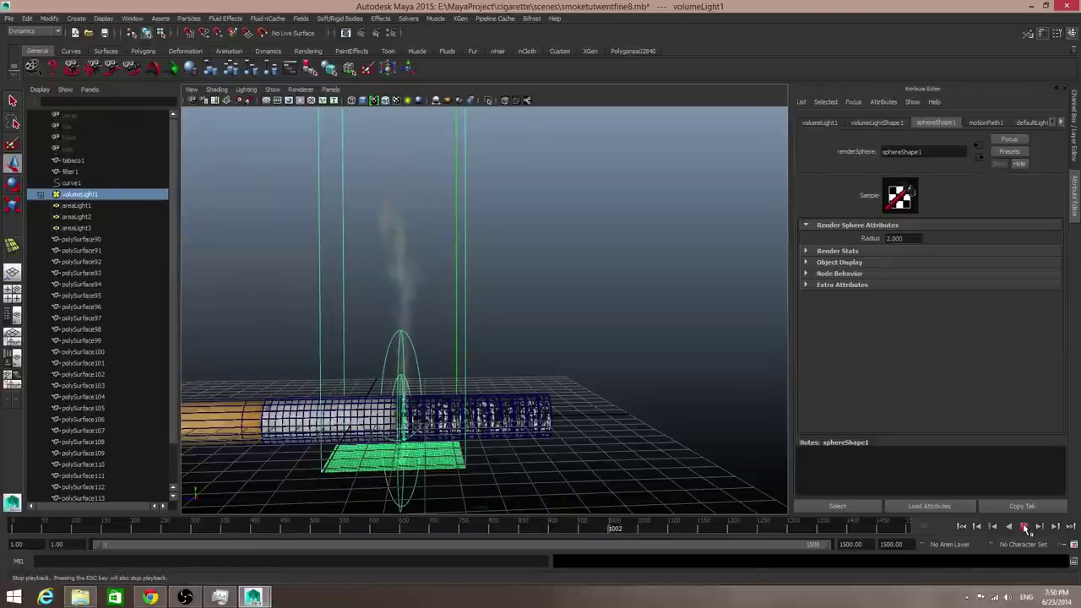
left_click(1026, 530)
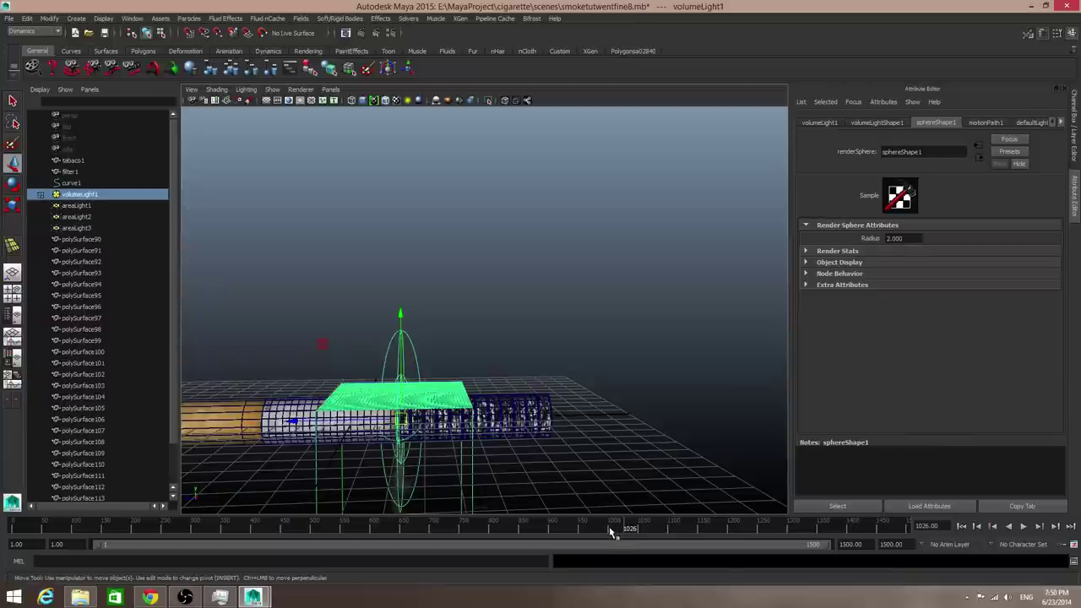
left_click_drag(435, 394, 430, 411, "alt")
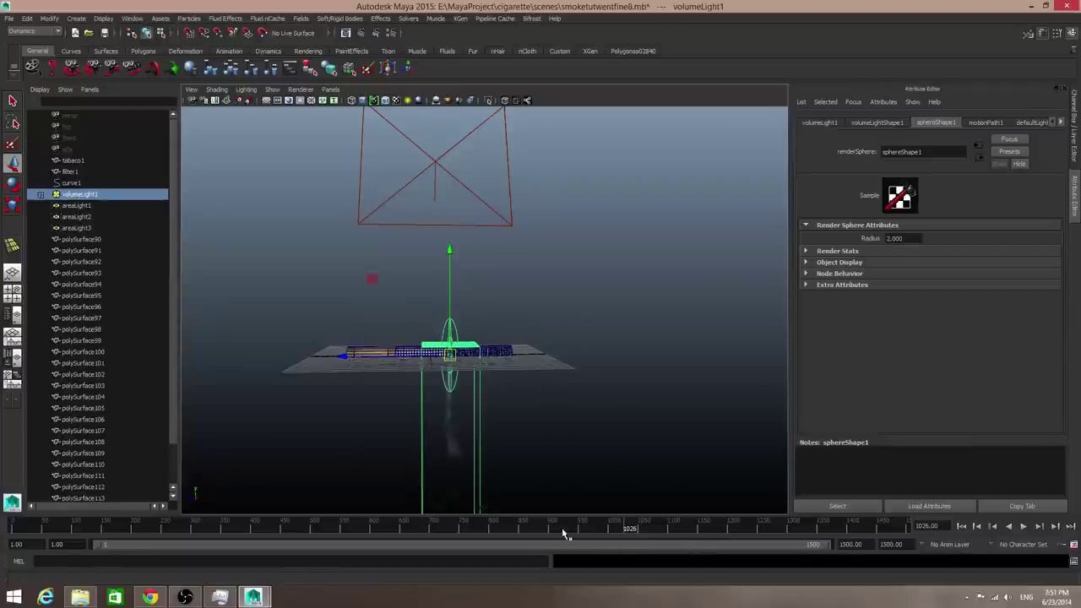
left_click(605, 530)
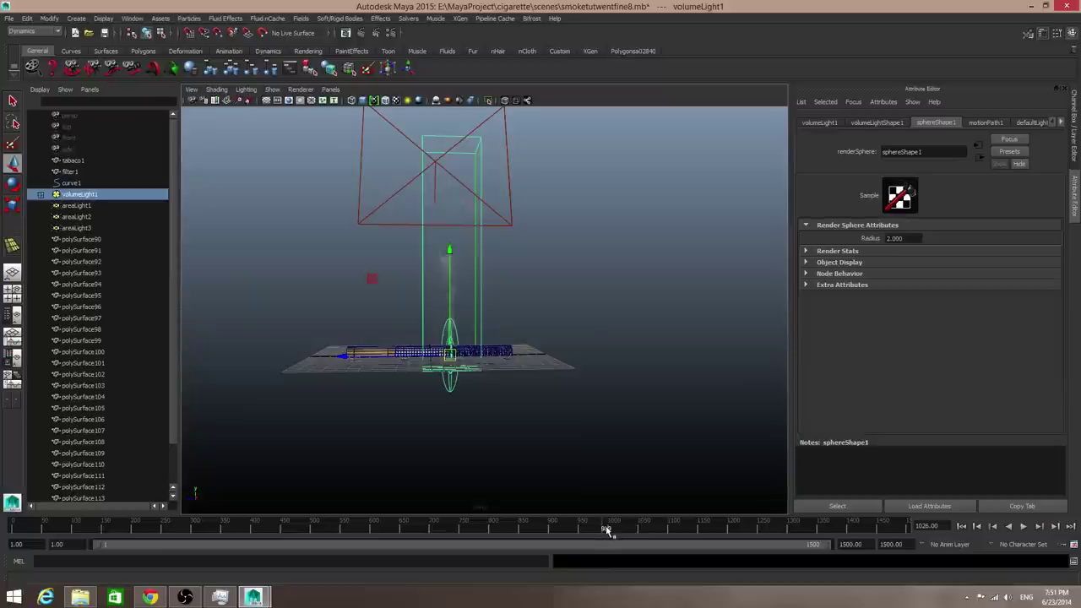
key("alt+v")
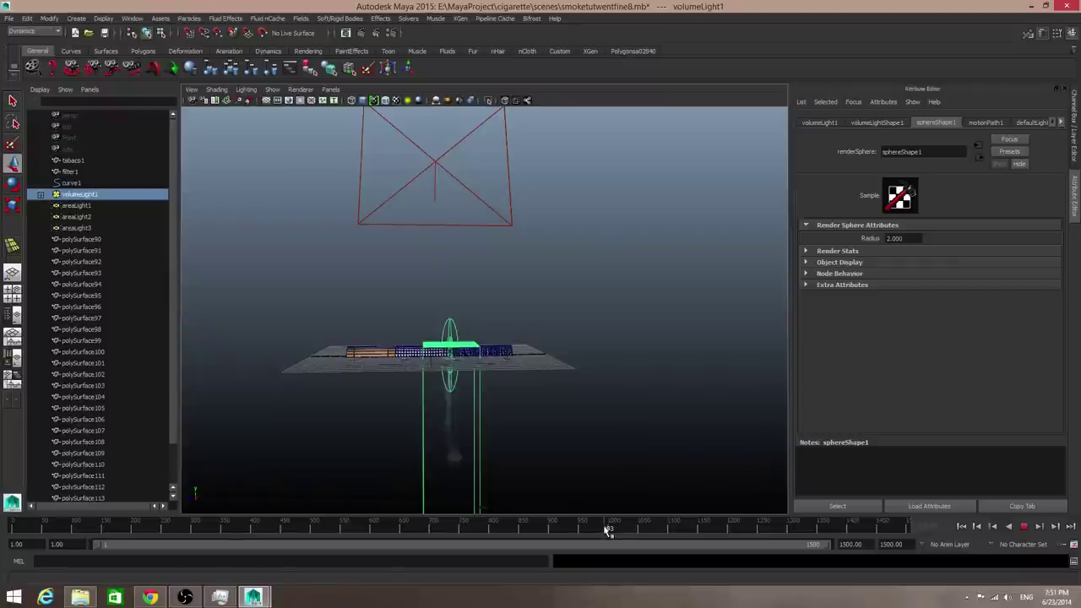
left_click(608, 528)
mouse_move(601, 503)
left_mouse_down("alt")
mouse_move(582, 481)
mouse_move(552, 490)
mouse_move(415, 449)
mouse_move(637, 473)
mouse_move(491, 458)
mouse_move(543, 439)
mouse_move(591, 496)
left_mouse_up("alt")
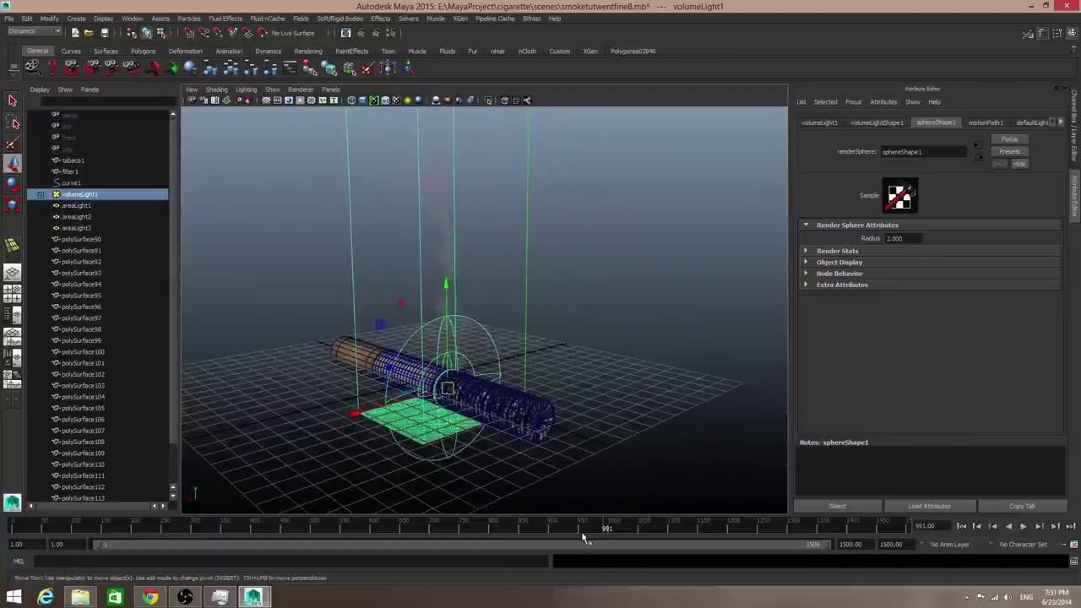
left_click(469, 529)
key("alt+v")
left_click(419, 529)
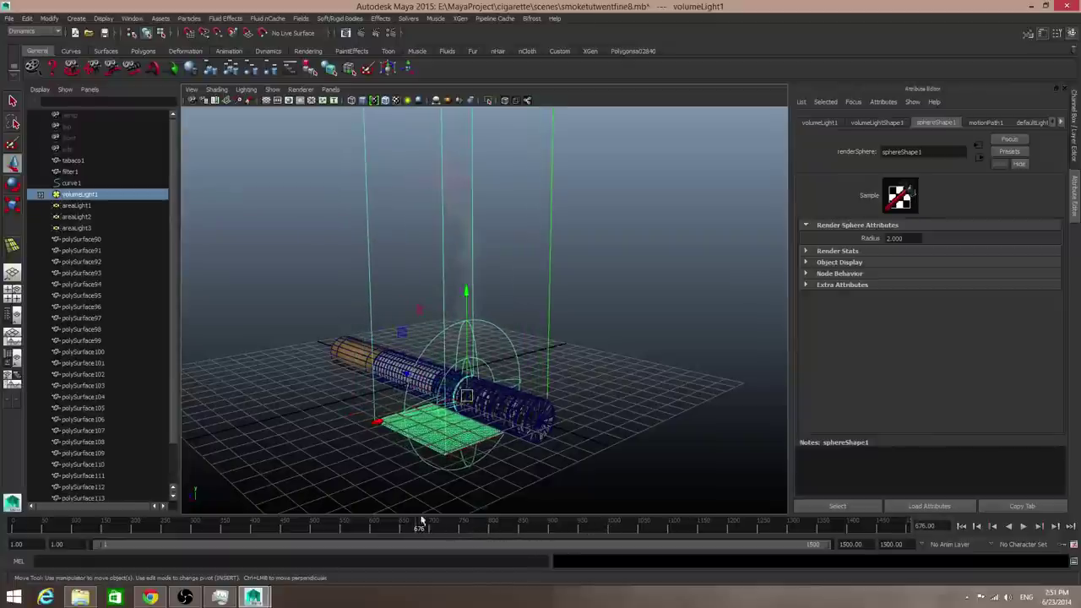
mouse_move(456, 477)
left_mouse_down("alt")
mouse_move(482, 446)
mouse_move(600, 442)
mouse_move(713, 457)
mouse_move(540, 447)
left_mouse_up("alt")
left_click(962, 526)
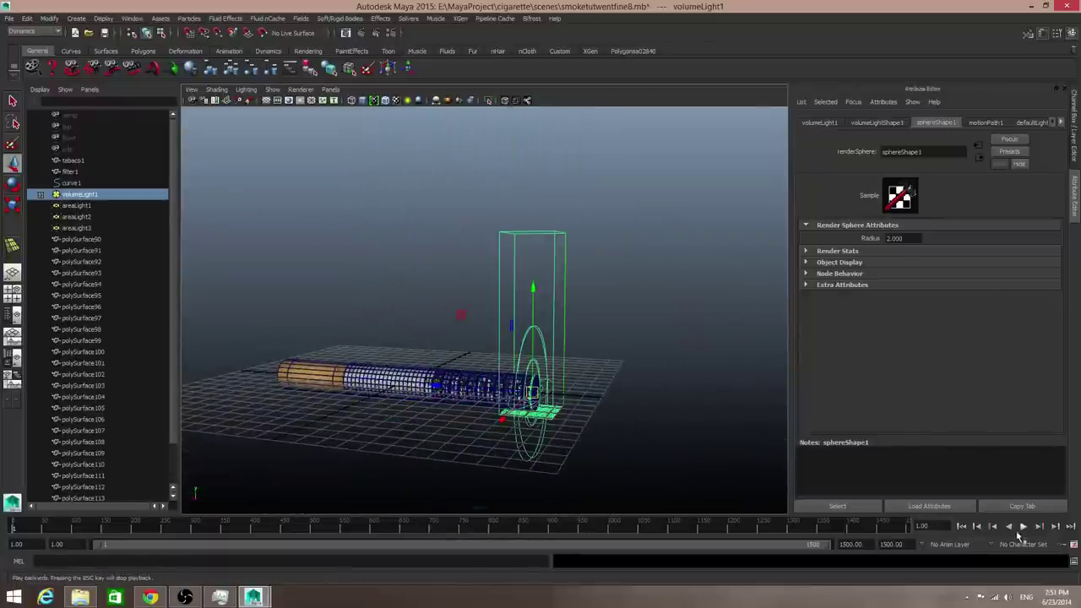
left_click(1023, 527)
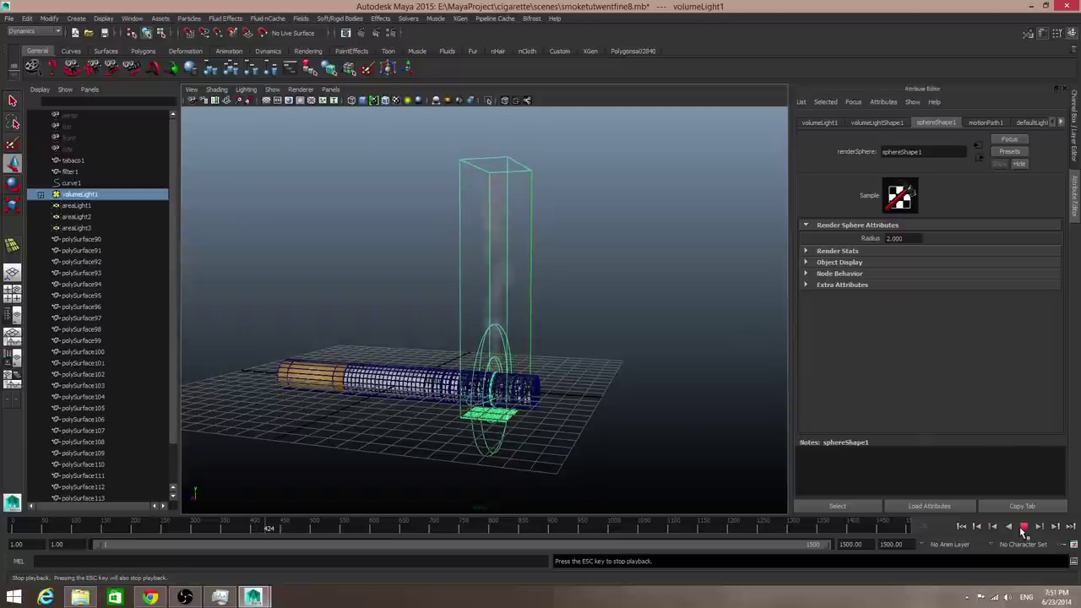
left_click(1023, 527)
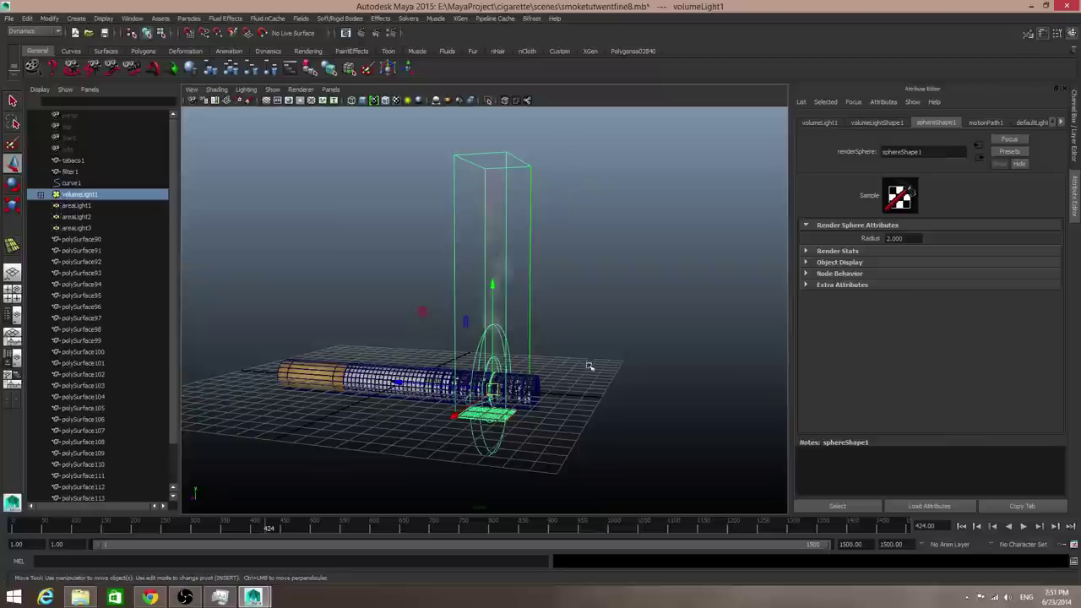
left_click_drag(591, 363, 514, 398, "alt")
right_click_drag(513, 398, 565, 451, "alt")
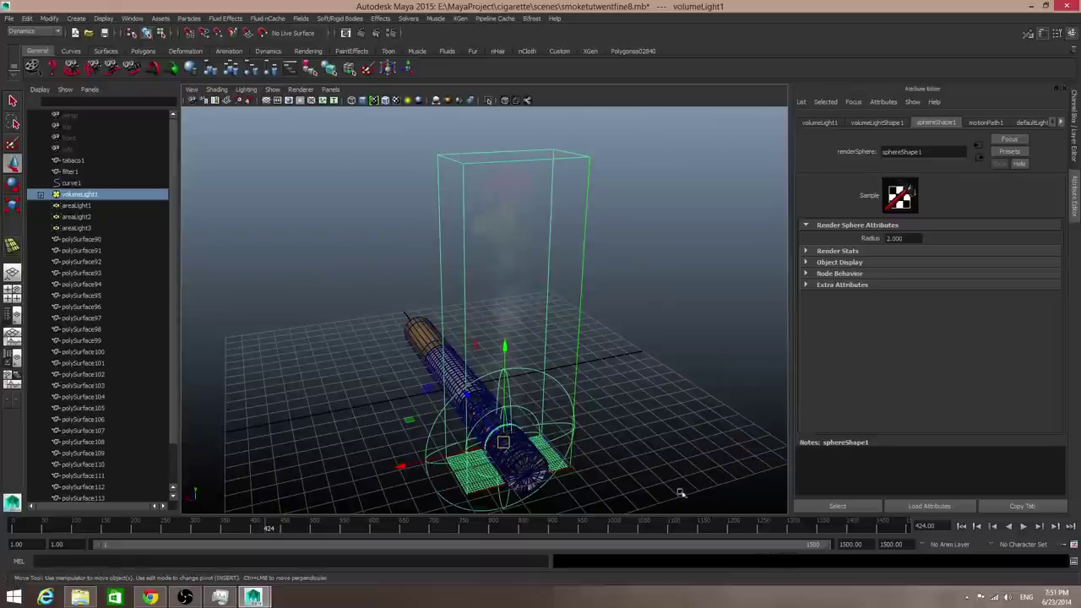
mouse_move(586, 448)
left_mouse_down("alt")
mouse_move(623, 448)
mouse_move(555, 442)
mouse_move(651, 464)
mouse_move(606, 474)
mouse_move(602, 463)
left_mouse_up("alt")
scroll(572, 408, "down", 3)
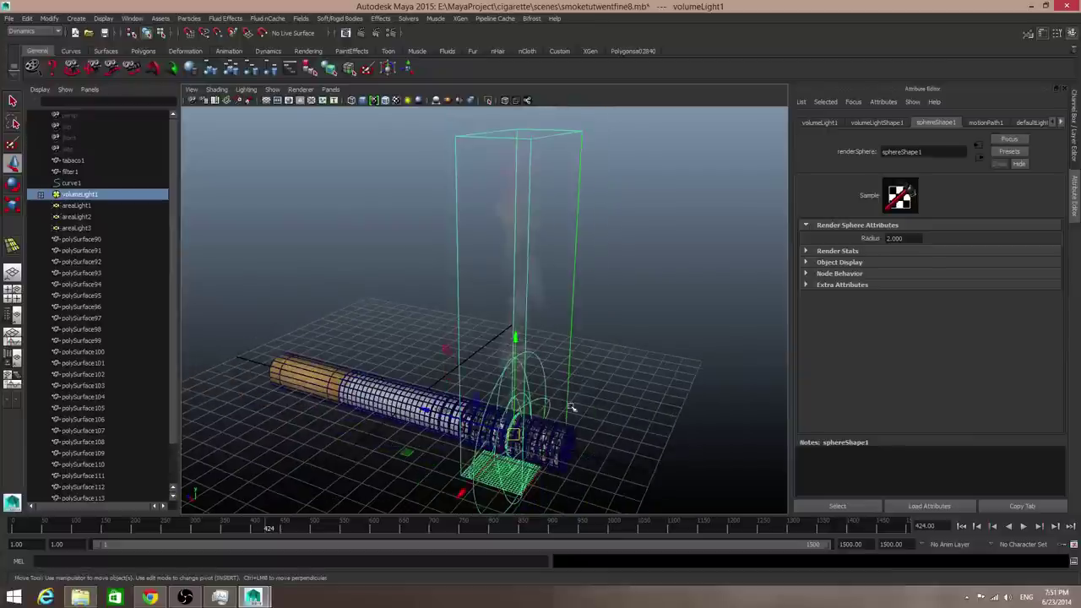
Step: Select pCylinder1 under volumeLight1 and toggle its smooth mesh preview with key 3
left_click(40, 194)
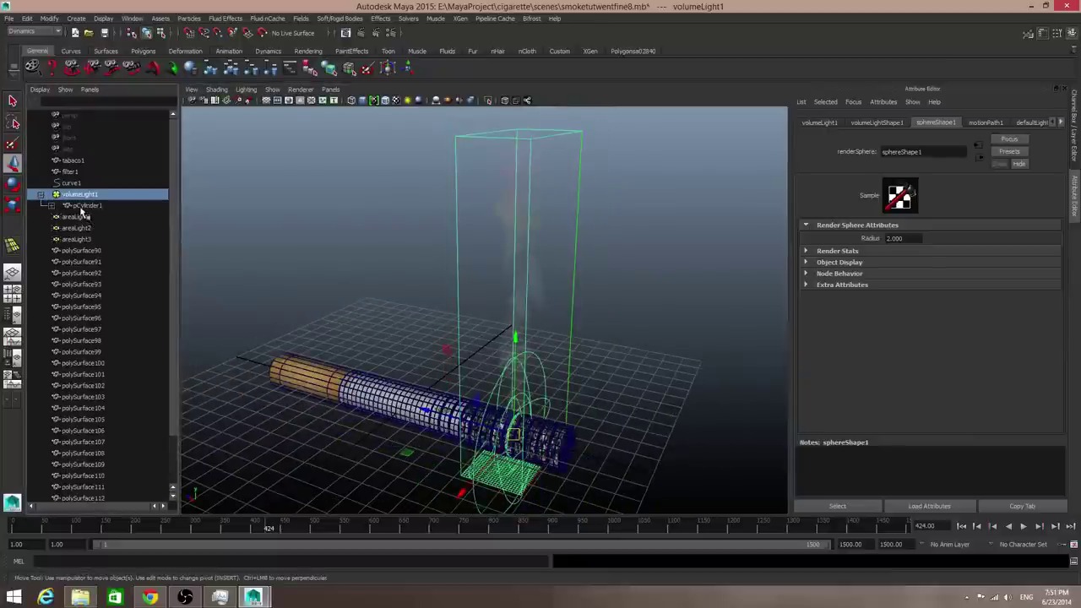
left_click(85, 205)
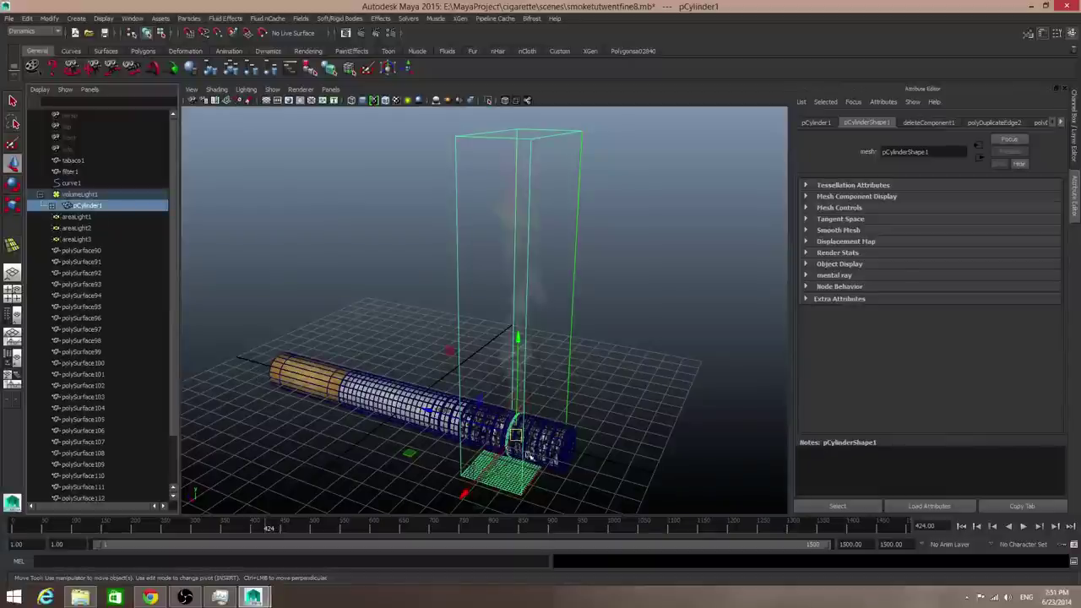
scroll(531, 457, "up", 5)
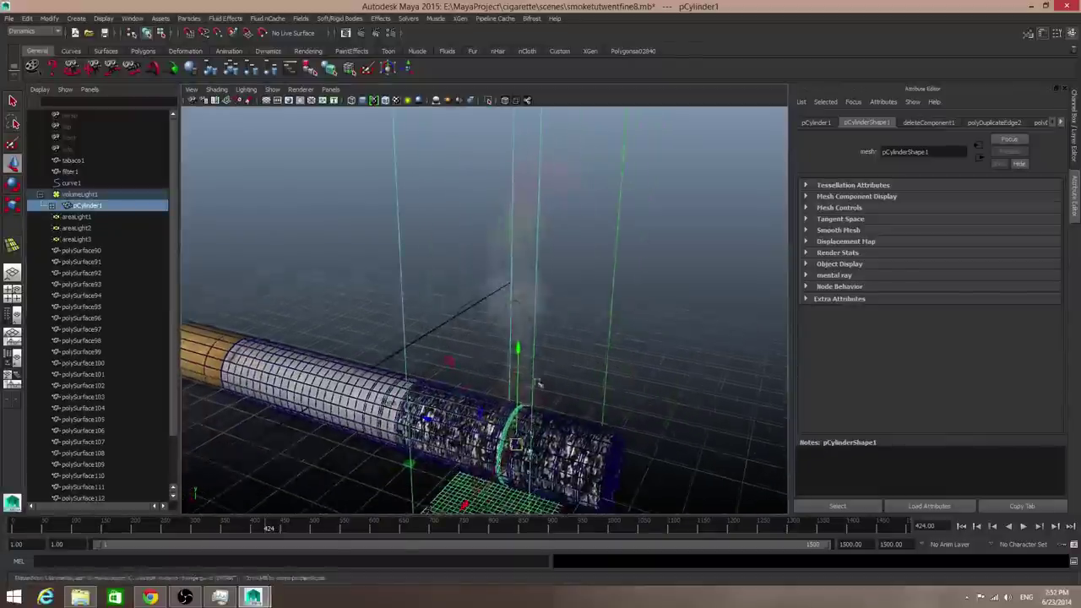
left_click_drag(538, 384, 483, 397, "alt")
scroll(540, 397, "up", 6)
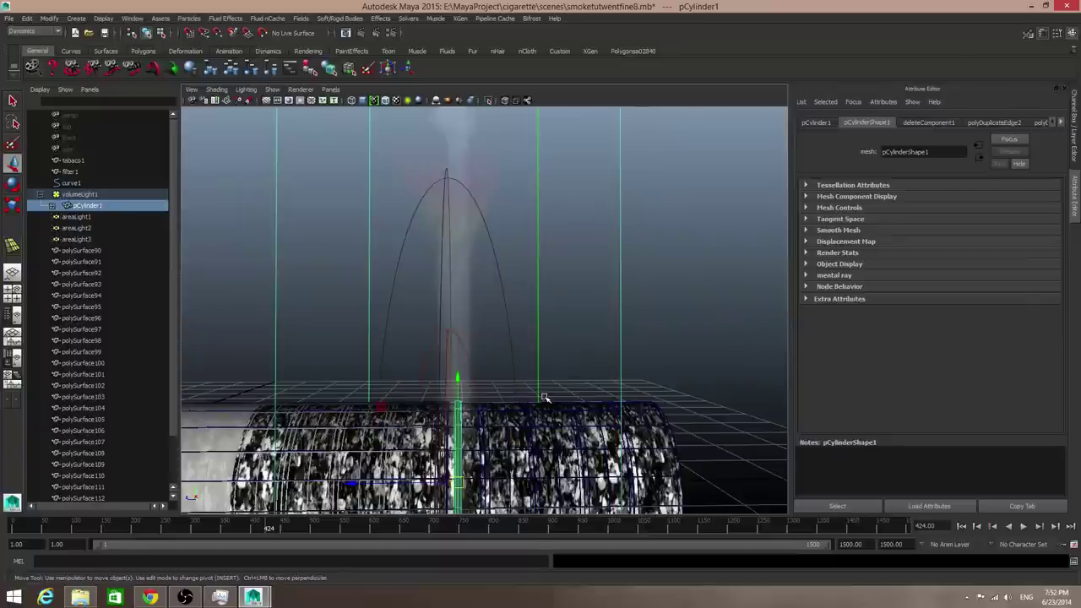
scroll(536, 463, "down", 2)
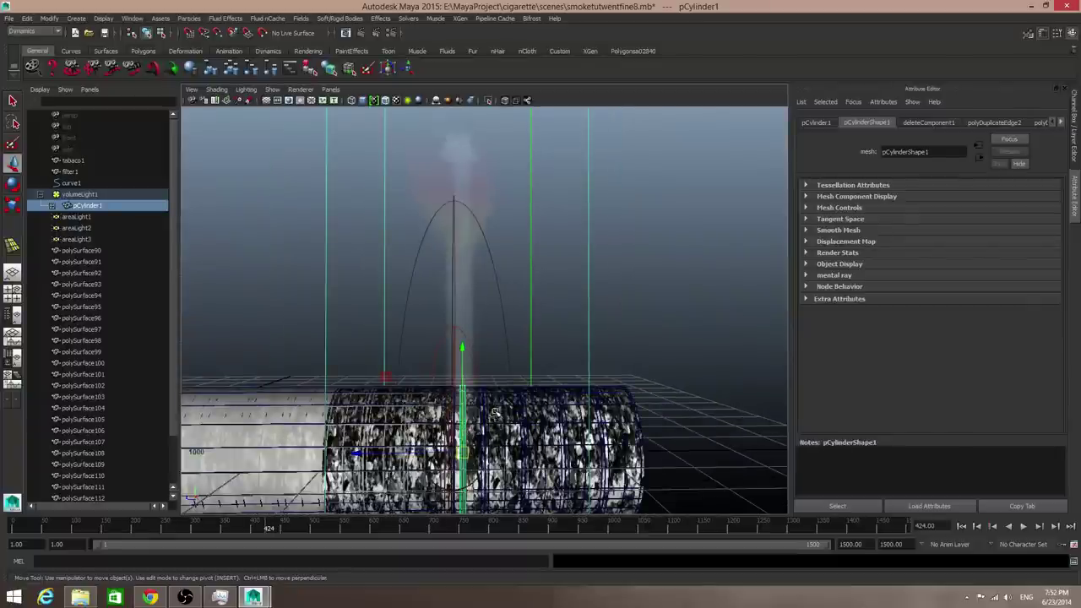
mouse_move(497, 416)
left_mouse_down("alt")
mouse_move(493, 429)
mouse_move(509, 425)
left_mouse_up("alt")
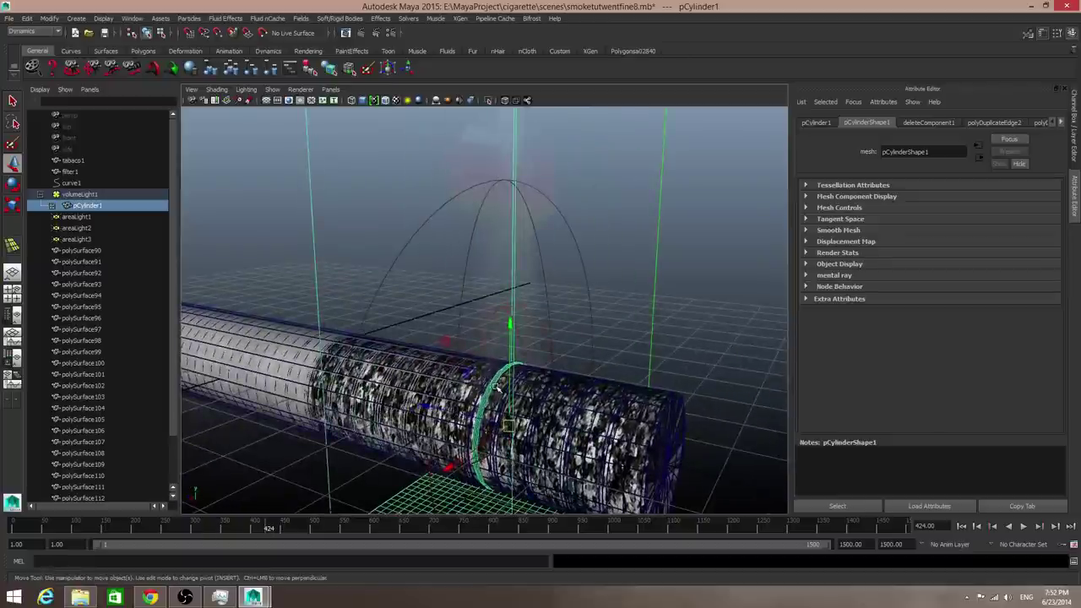
key("3")
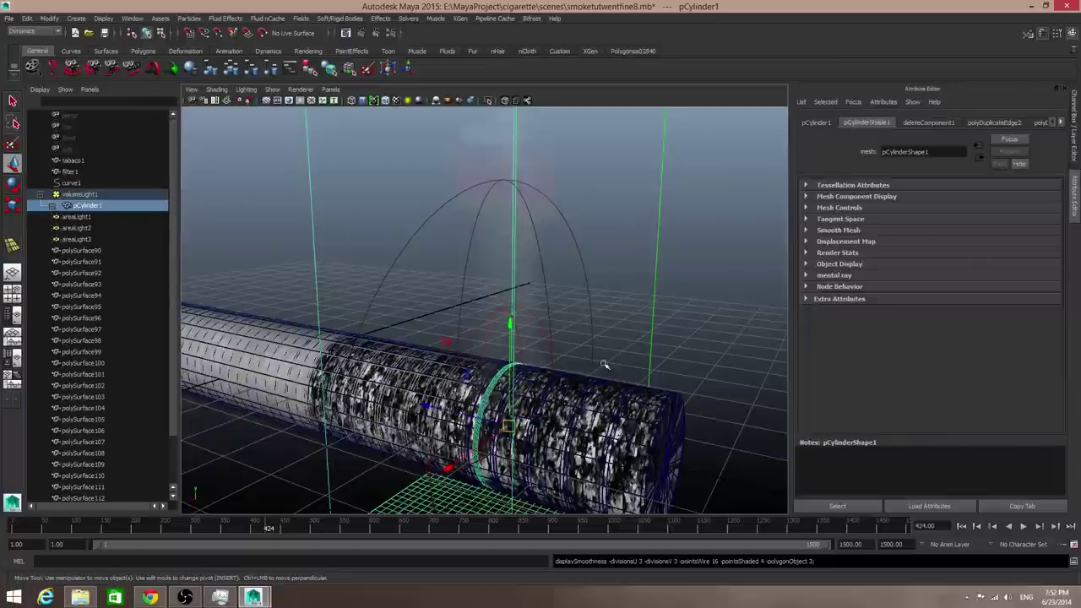
Step: Uncheck pCylinder1's Render Stats: shadows, primary visibility, smooth shading, reflections, refractions, double sided
left_click(806, 254)
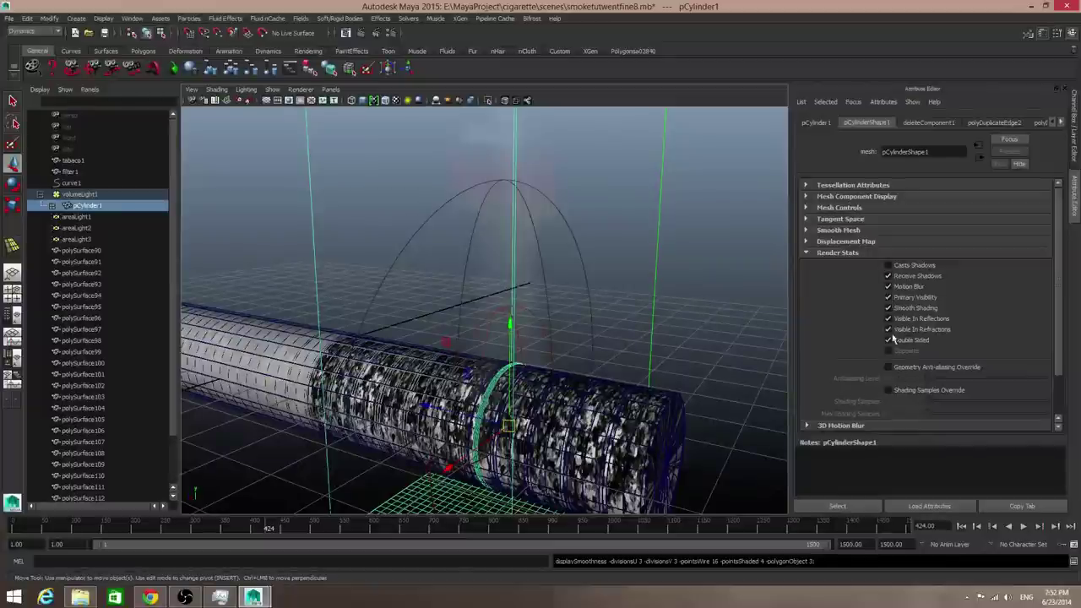
left_click(887, 277)
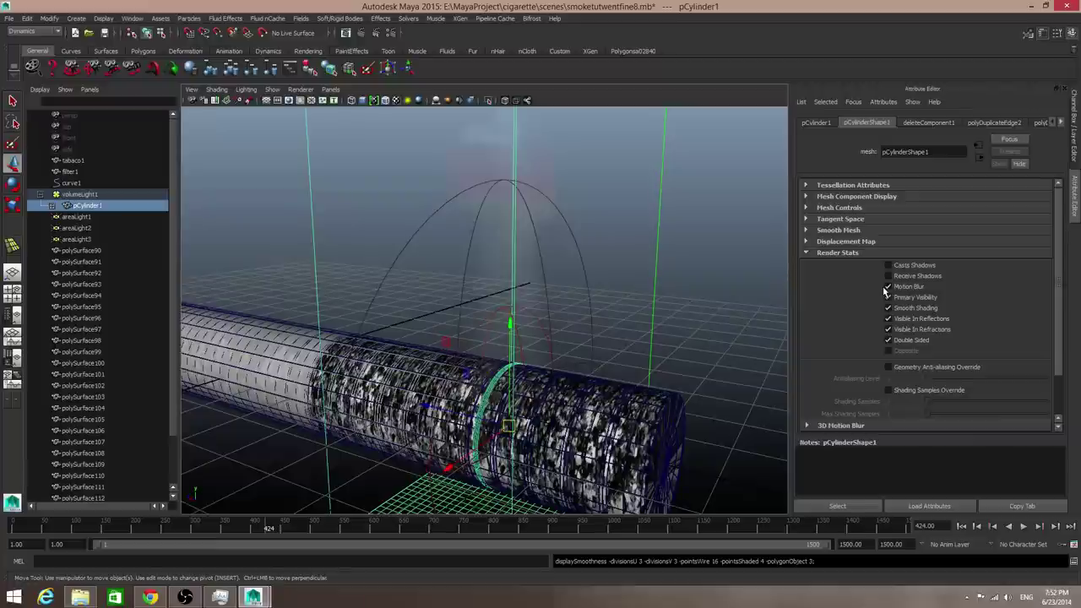
left_click(887, 297)
left_click(887, 309)
left_click(887, 319)
left_click(888, 330)
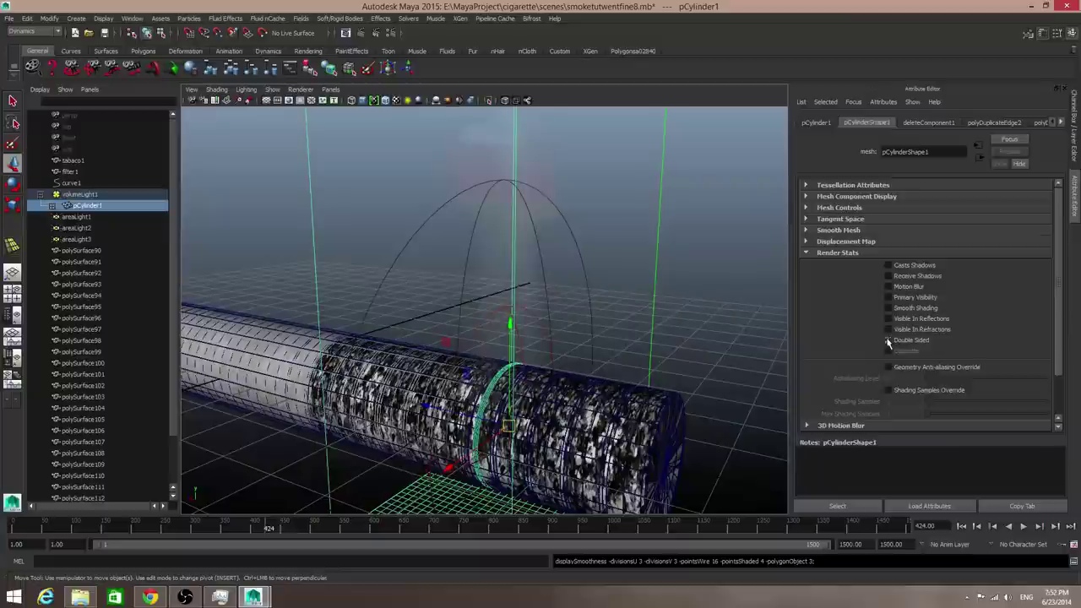
left_click(888, 341)
left_click_drag(496, 404, 621, 337, "alt")
left_click(703, 333)
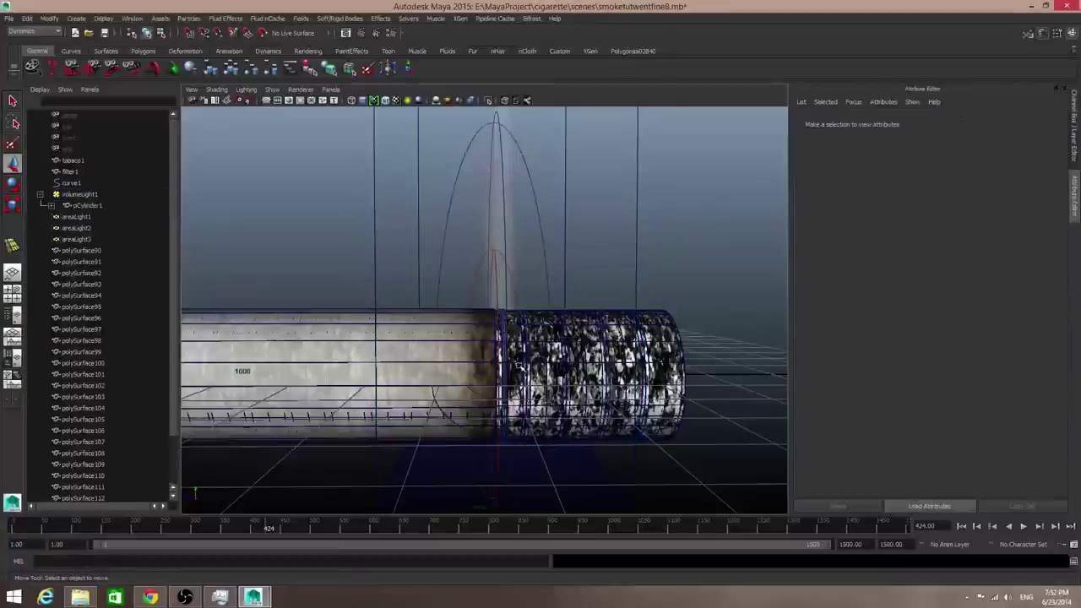
Step: Test-render the current frame in mental ray from a close side view
left_click_drag(521, 368, 562, 326, "alt")
left_click_drag(569, 363, 574, 369, "alt")
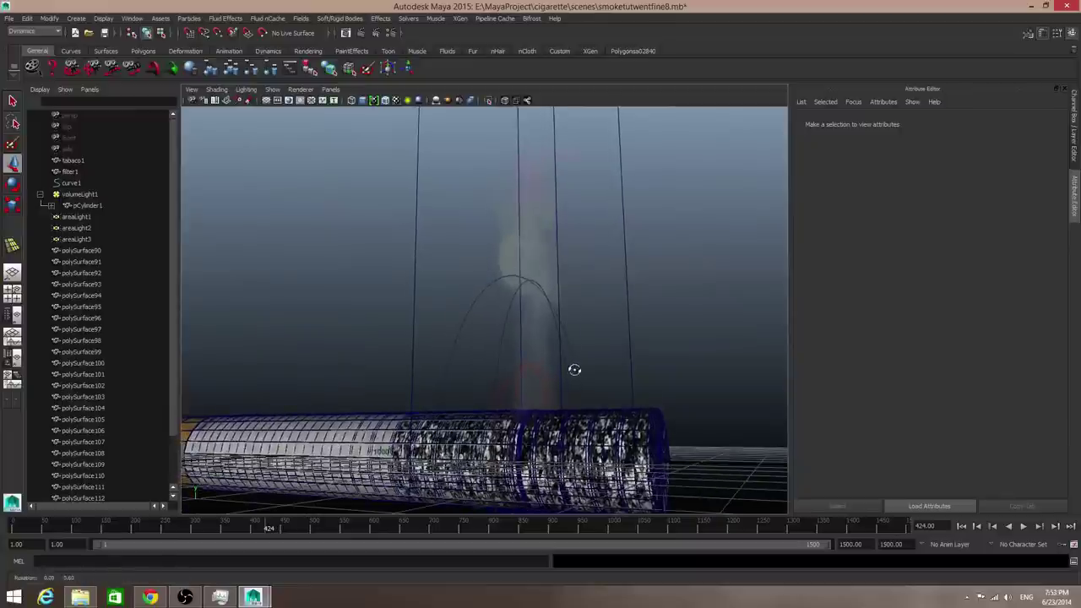
left_click(360, 34)
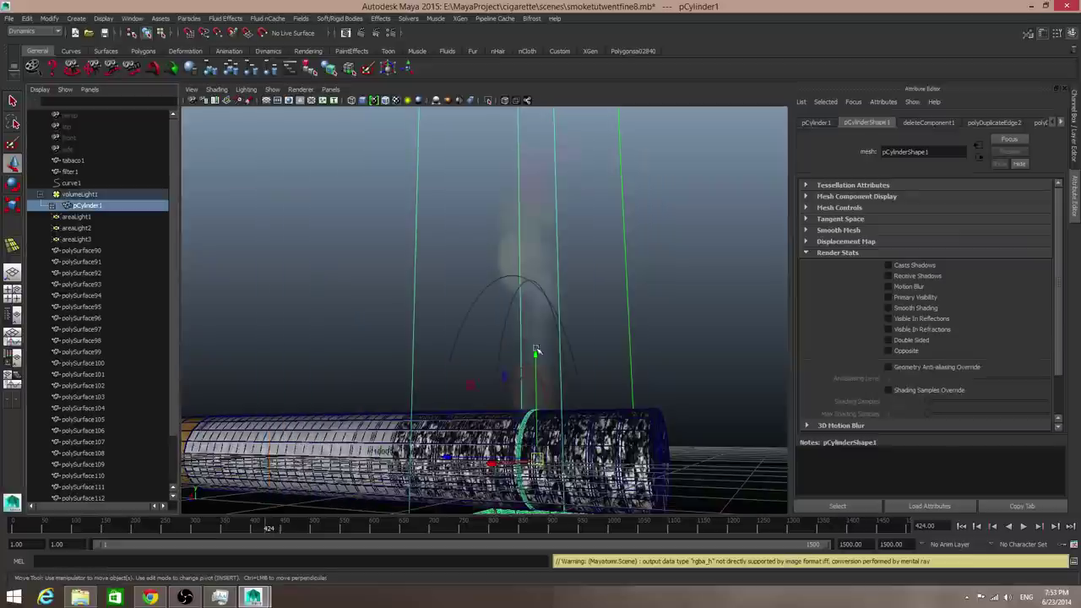
Step: Select pCylinder1 and expand the mental ray section of its transform attributes
left_click(52, 205)
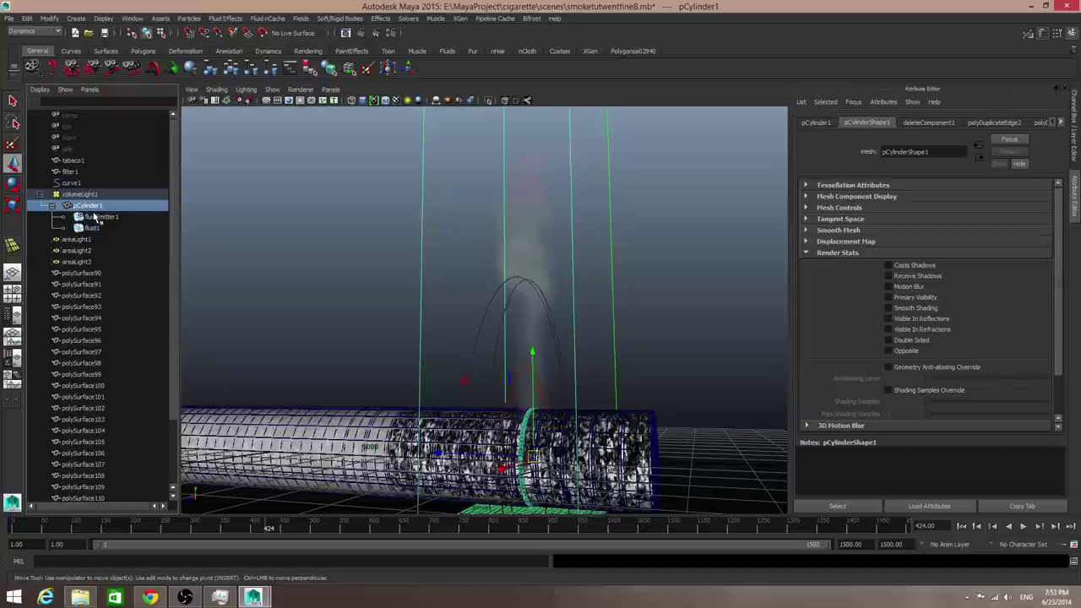
left_click(72, 195)
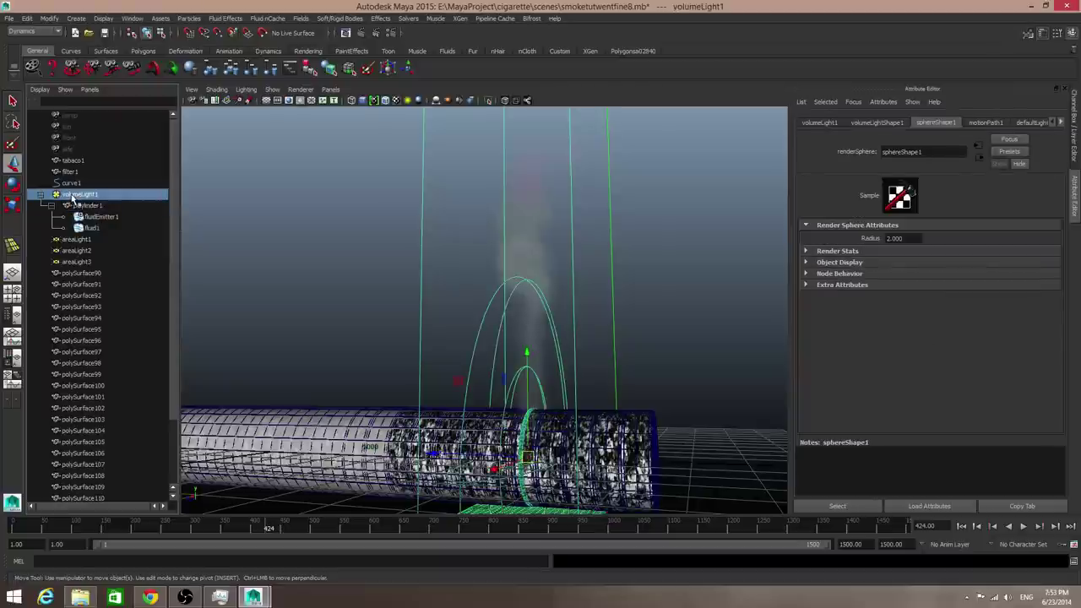
left_click(76, 207)
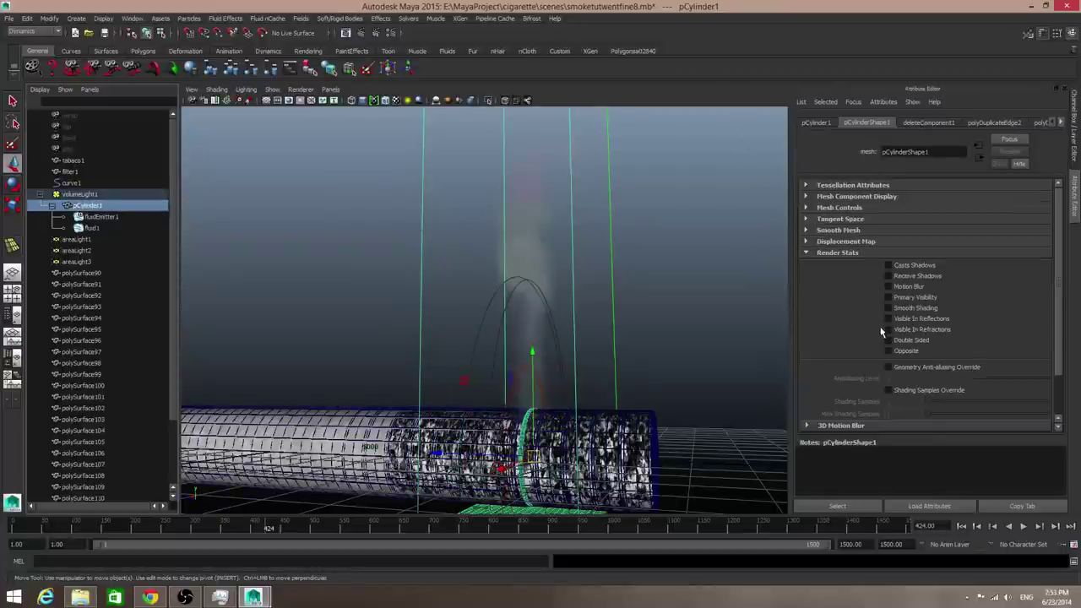
left_click(813, 123)
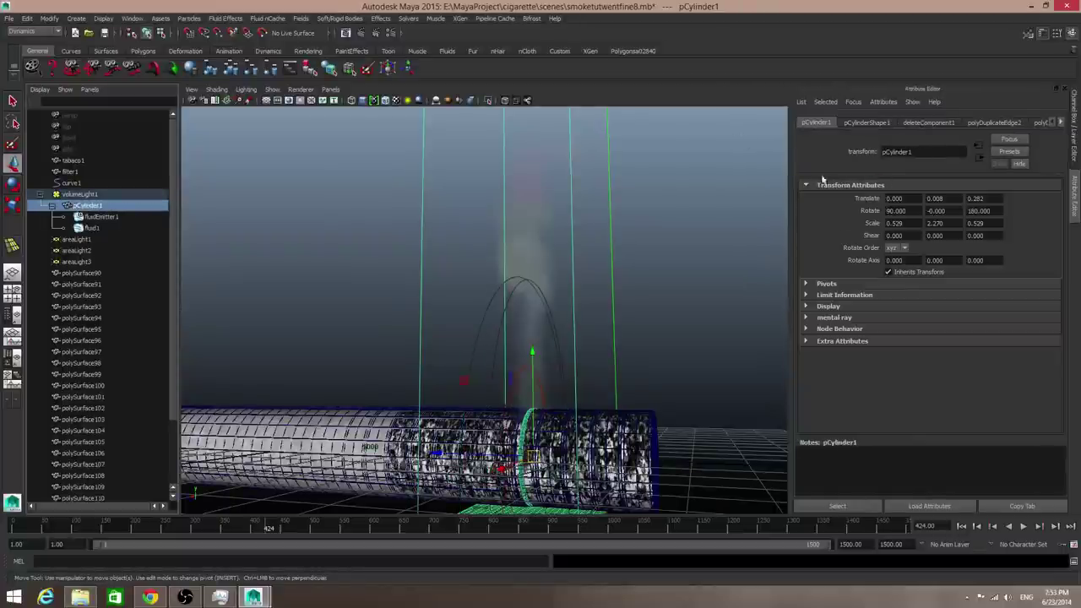
left_click(827, 306)
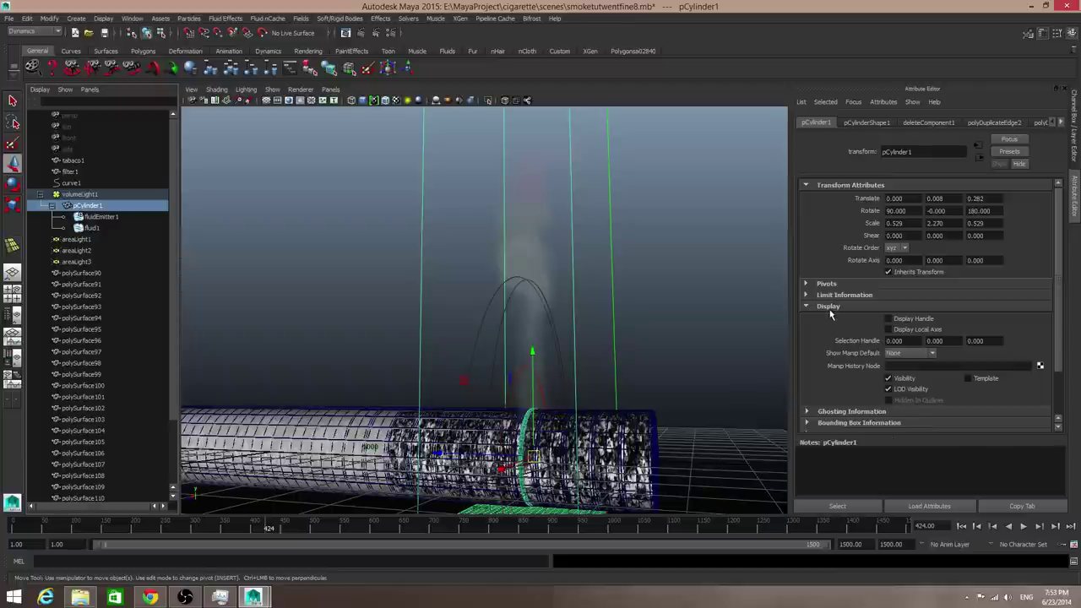
left_click(829, 308)
left_click(831, 318)
scroll(829, 316, "down", 3)
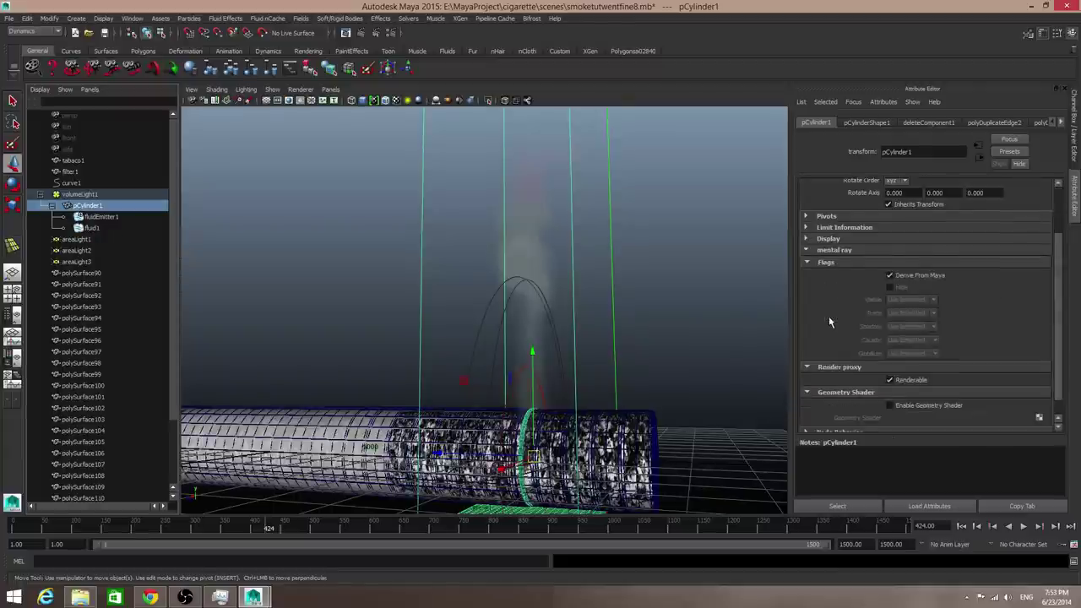
left_click_drag(772, 330, 577, 340, "alt")
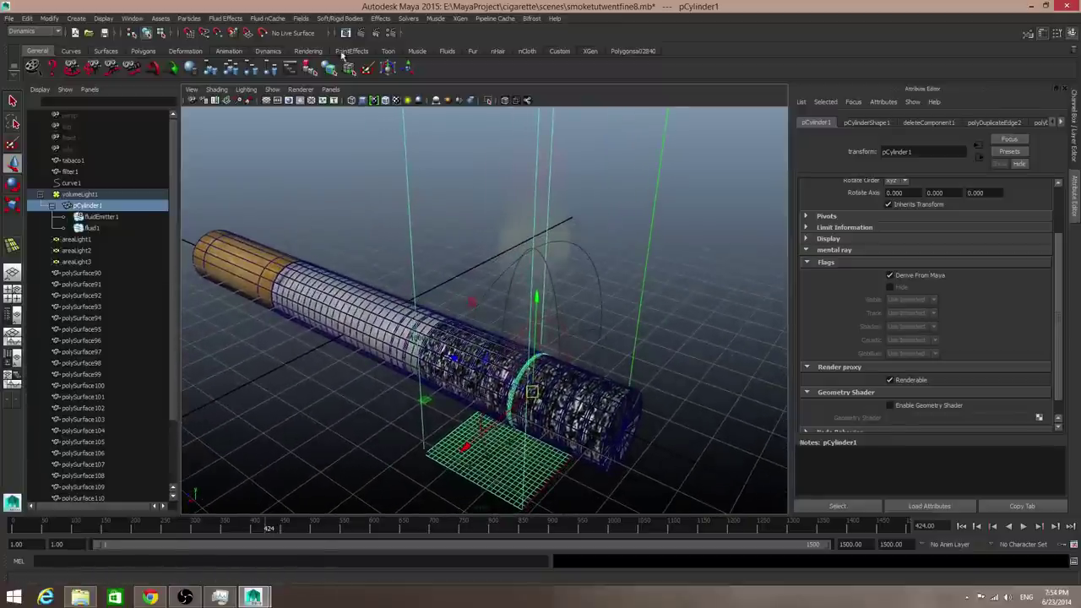
Step: Turn on the resolution gate, reframe the cigarette, and render frame 424 in mental ray
left_click(288, 101)
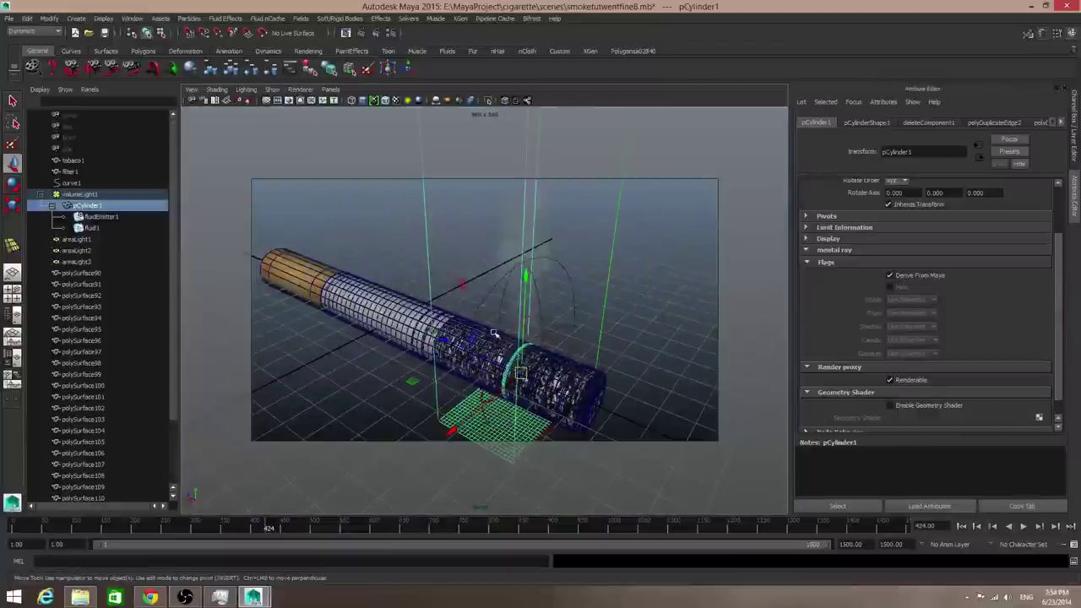
left_click_drag(503, 326, 564, 318, "alt")
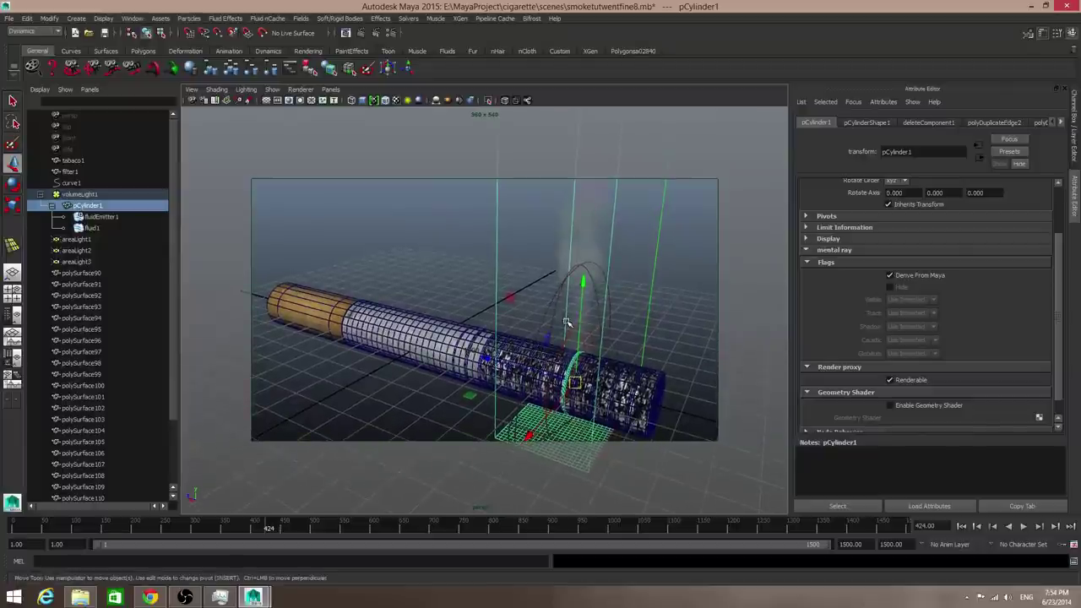
left_click(361, 33)
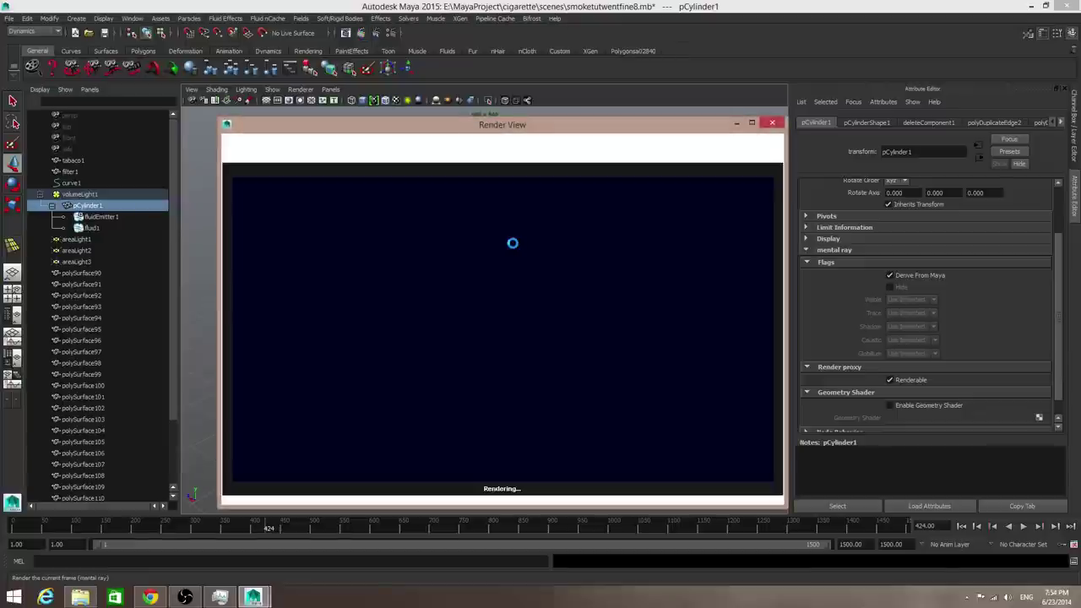